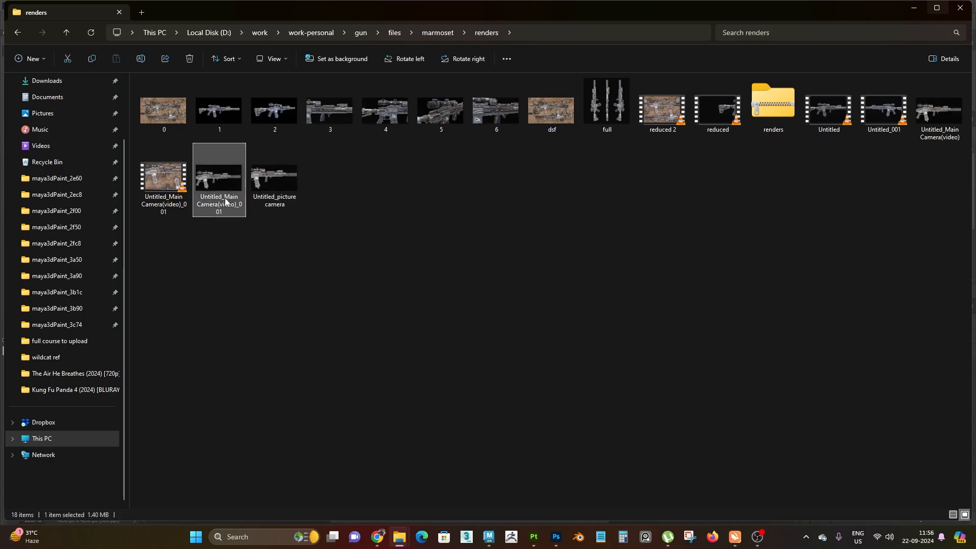
# Open render image 2 from the renders folder in a maximized image viewer.
pyautogui.click(238, 119)
pyautogui.click(275, 119)
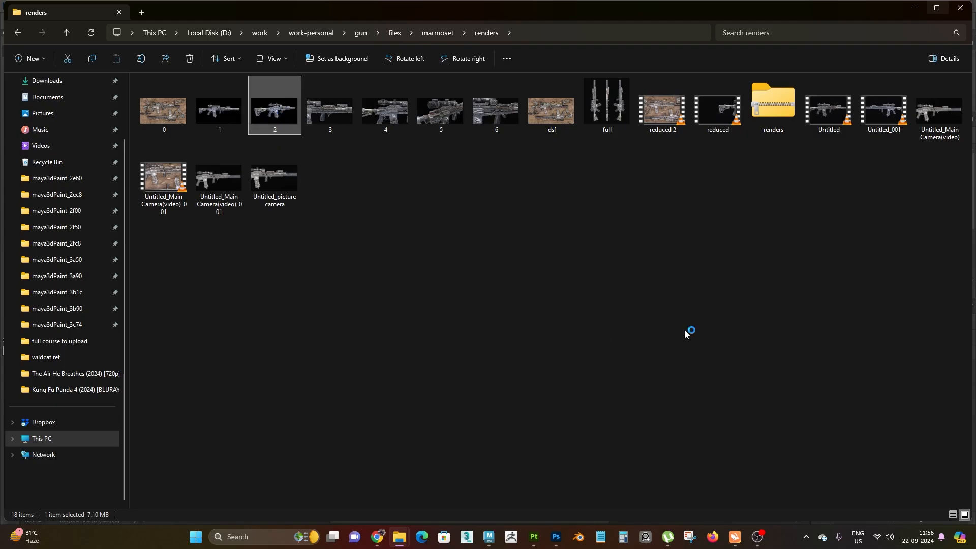
pyautogui.press('Return')
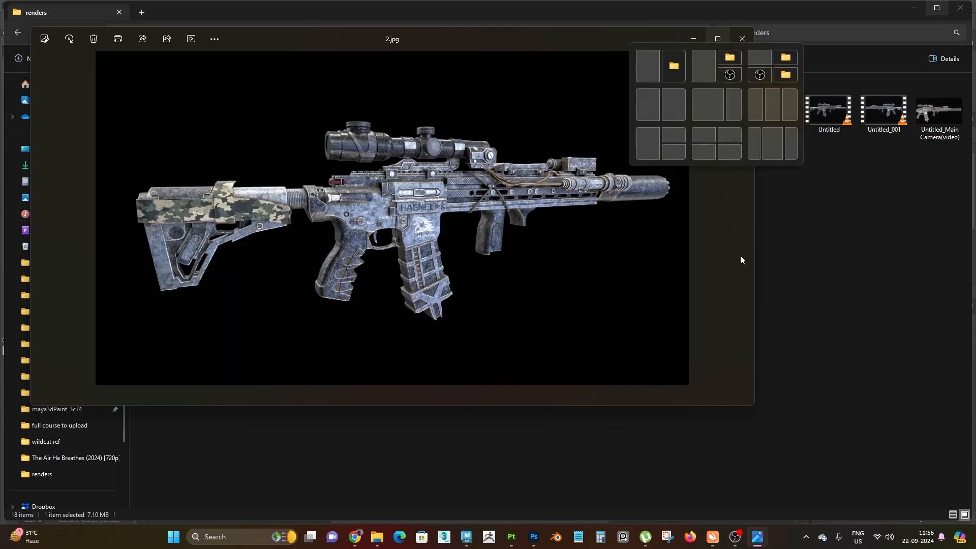
pyautogui.click(717, 39)
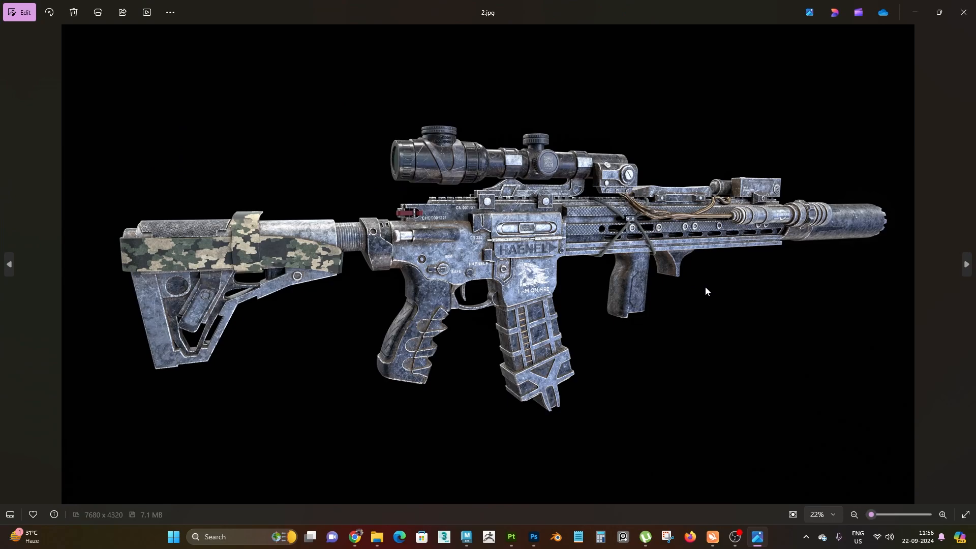
# Browse the neighbouring rifle renders to examine the camouflage strap and surface details, and close the image viewer.
pyautogui.press('Right')
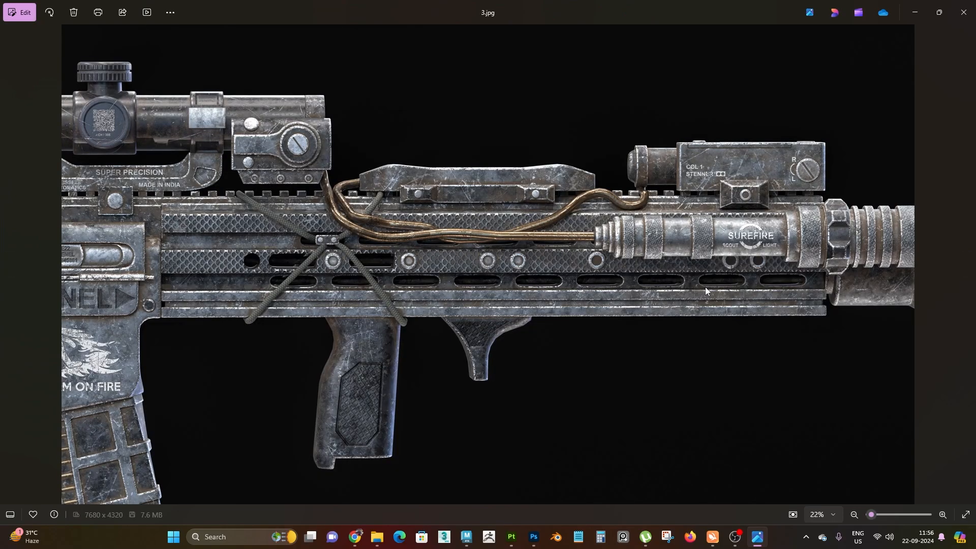
pyautogui.press('Right')
pyautogui.press('Right')
pyautogui.press('Left')
pyautogui.press('Left')
pyautogui.press('Left')
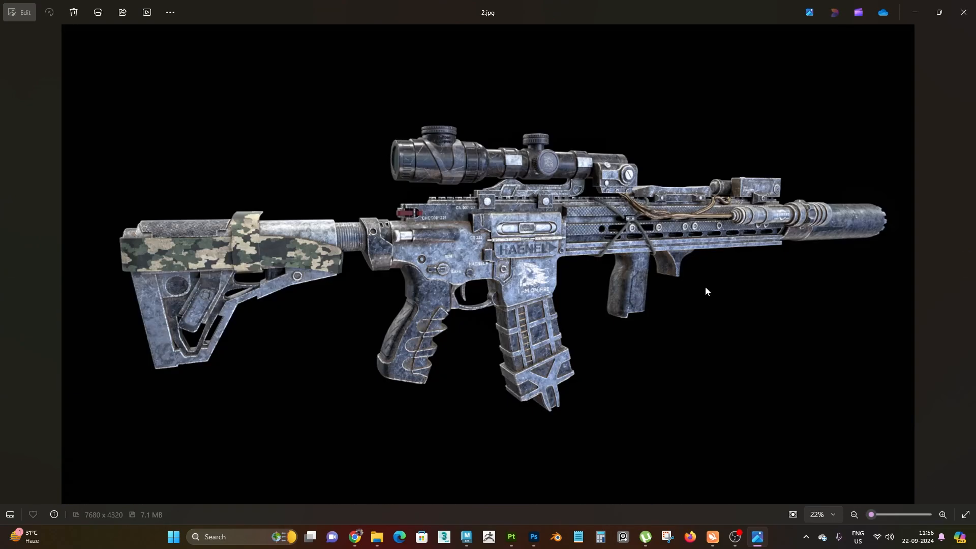
pyautogui.press('Left')
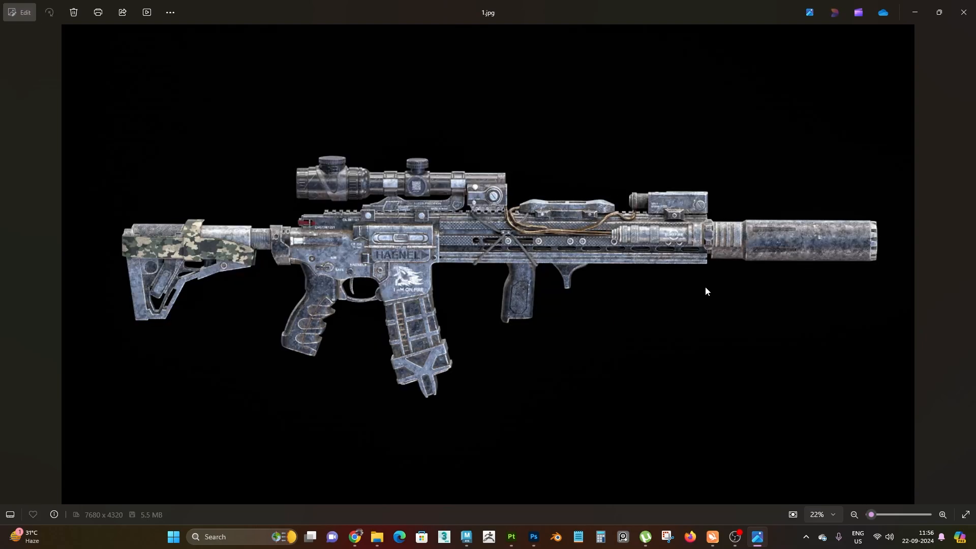
pyautogui.click(963, 12)
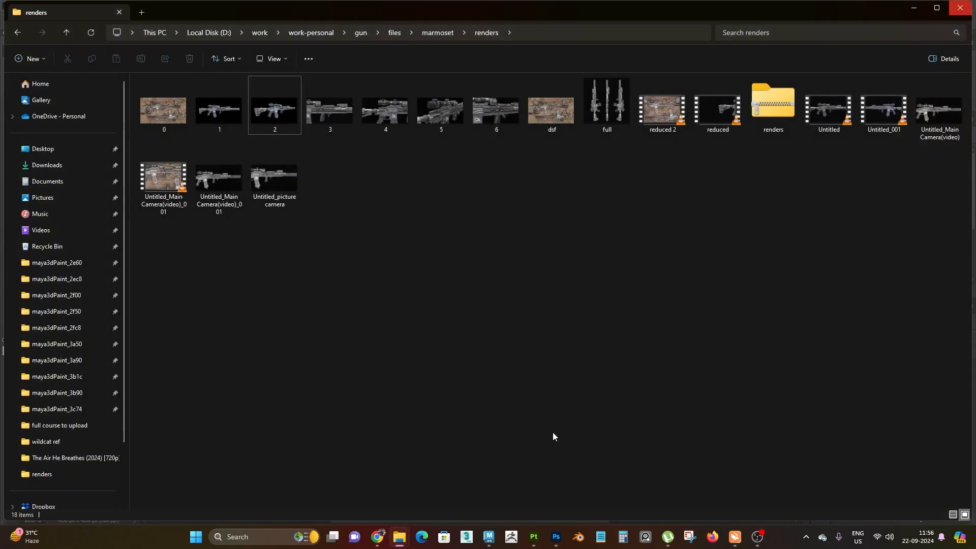
# Switch to the ch-03 project in Substance 3D Painter and examine the untextured strap on the rifle's stock.
pyautogui.moveTo(536, 538)
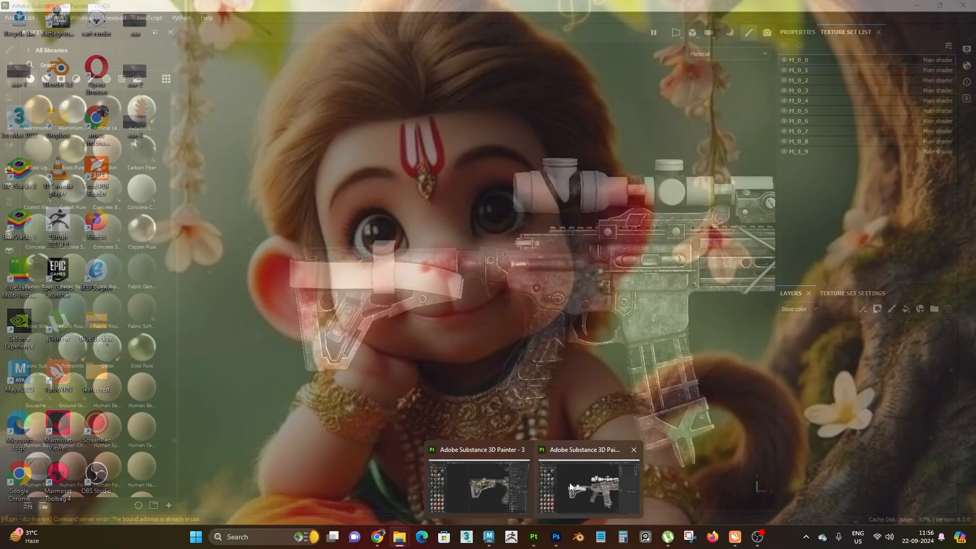
pyautogui.click(570, 483)
pyautogui.keyDown('alt'); pyautogui.moveTo(466, 248); pyautogui.dragTo(450, 164, button='right'); pyautogui.keyUp('alt')
pyautogui.keyDown('alt'); pyautogui.moveTo(450, 165); pyautogui.dragTo(308, 164, button='middle'); pyautogui.keyUp('alt')
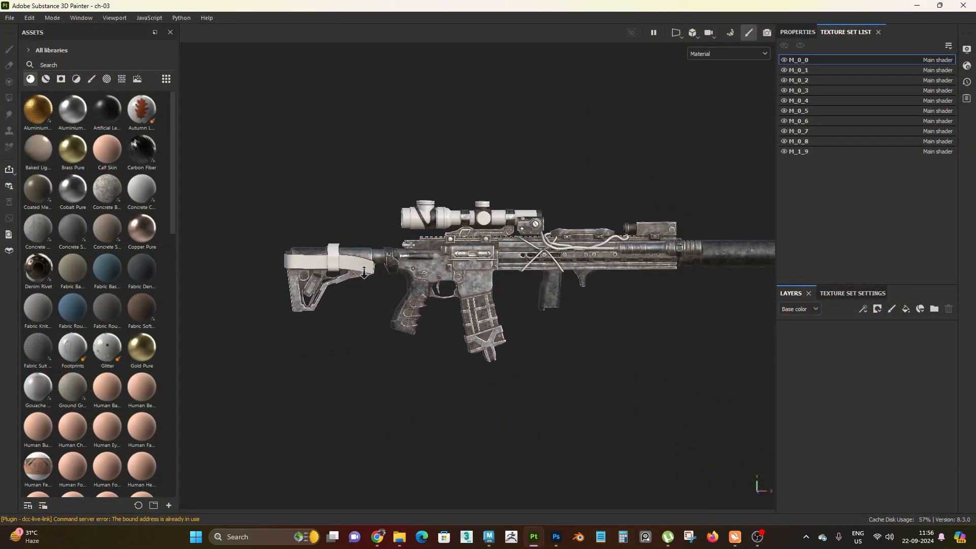
pyautogui.keyDown('alt'); pyautogui.moveTo(308, 164); pyautogui.dragTo(578, 343, button='right'); pyautogui.keyUp('alt')
pyautogui.keyDown('alt'); pyautogui.moveTo(578, 342); pyautogui.dragTo(396, 336, button='middle'); pyautogui.keyUp('alt')
pyautogui.keyDown('alt'); pyautogui.moveTo(396, 335); pyautogui.dragTo(549, 351, button='right'); pyautogui.keyUp('alt')
pyautogui.keyDown('alt'); pyautogui.moveTo(417, 328); pyautogui.dragTo(690, 334, button='middle'); pyautogui.keyUp('alt')
pyautogui.keyDown('alt'); pyautogui.moveTo(468, 338); pyautogui.dragTo(426, 247, button='right'); pyautogui.keyUp('alt')
pyautogui.keyDown('alt'); pyautogui.moveTo(426, 247); pyautogui.dragTo(403, 268, button='middle'); pyautogui.keyUp('alt')
pyautogui.keyDown('alt'); pyautogui.moveTo(403, 268); pyautogui.dragTo(398, 277); pyautogui.keyUp('alt')
pyautogui.keyDown('alt'); pyautogui.moveTo(346, 254); pyautogui.dragTo(390, 264, button='right'); pyautogui.keyUp('alt')
pyautogui.keyDown('alt'); pyautogui.moveTo(390, 265); pyautogui.dragTo(523, 306, button='middle'); pyautogui.keyUp('alt')
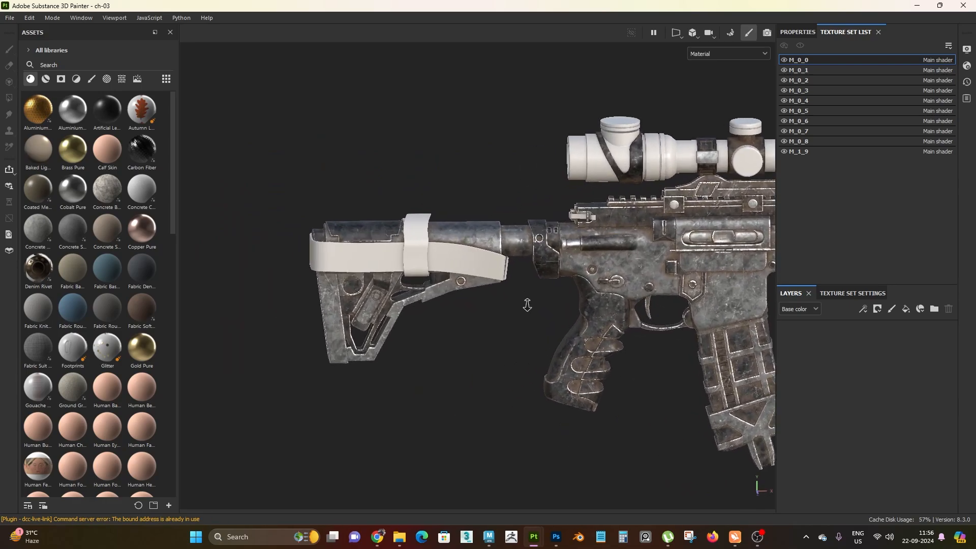
pyautogui.keyDown('alt'); pyautogui.moveTo(523, 305); pyautogui.dragTo(421, 267, button='right'); pyautogui.keyUp('alt')
pyautogui.keyDown('alt'); pyautogui.moveTo(492, 289); pyautogui.dragTo(689, 228, button='middle'); pyautogui.keyUp('alt')
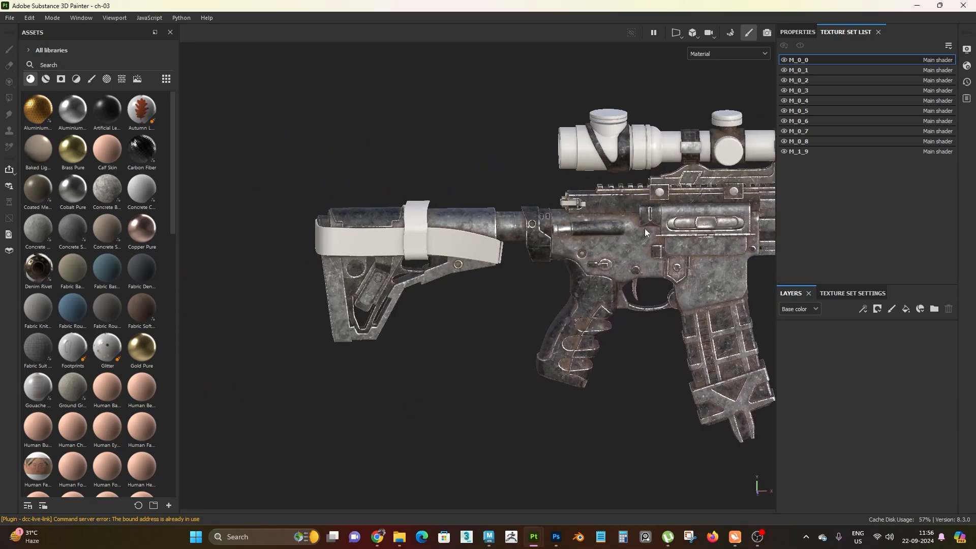
pyautogui.keyDown('alt'); pyautogui.moveTo(427, 229); pyautogui.dragTo(473, 246, button='right'); pyautogui.keyUp('alt')
pyautogui.keyDown('alt'); pyautogui.moveTo(473, 247); pyautogui.dragTo(574, 244, button='middle'); pyautogui.keyUp('alt')
pyautogui.keyDown('alt'); pyautogui.moveTo(574, 244); pyautogui.dragTo(608, 251, button='right'); pyautogui.keyUp('alt')
pyautogui.keyDown('alt'); pyautogui.moveTo(608, 251); pyautogui.dragTo(508, 291); pyautogui.keyUp('alt')
# Toggle the visibility of texture set M_0_0 off and on to check which parts it covers.
pyautogui.click(784, 61)
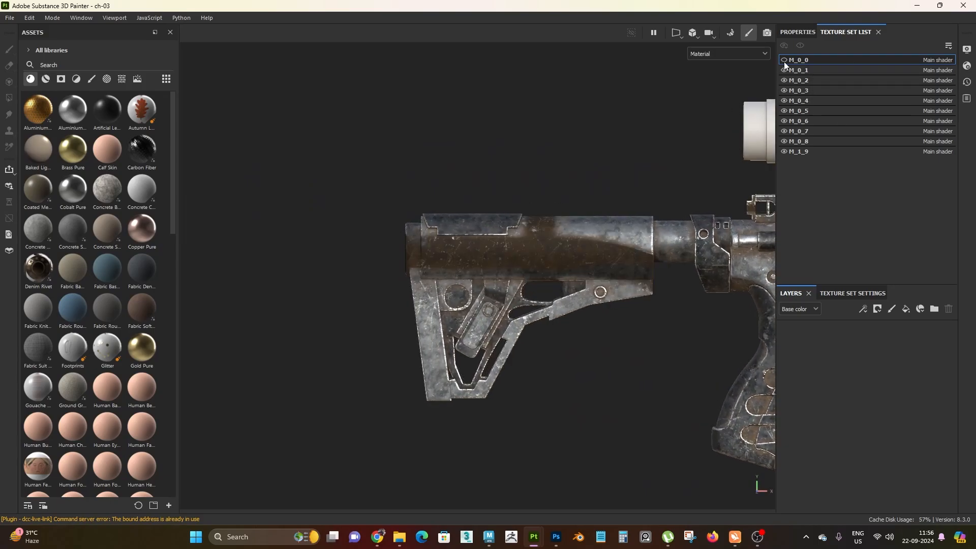
pyautogui.click(784, 61)
pyautogui.scroll(2, 567, 239)
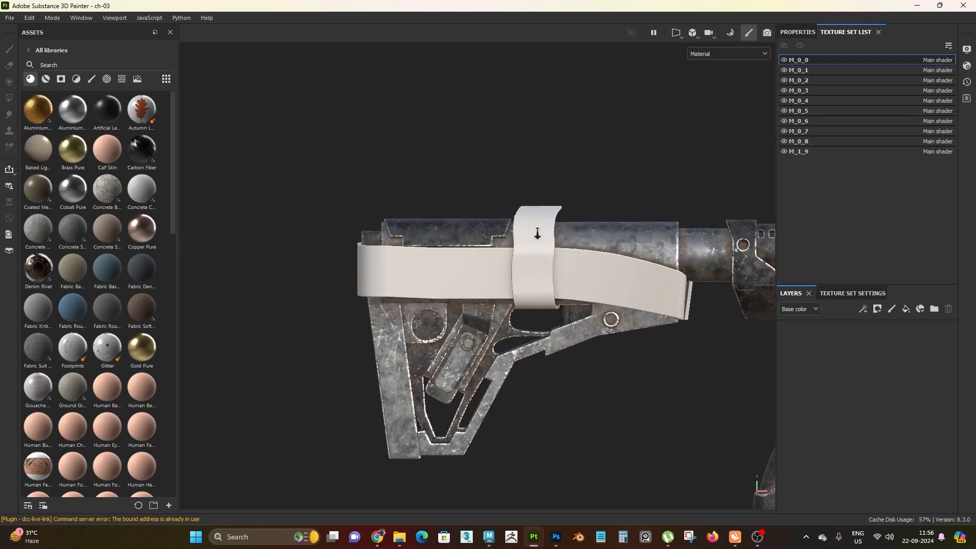
pyautogui.scroll(-2, 526, 219)
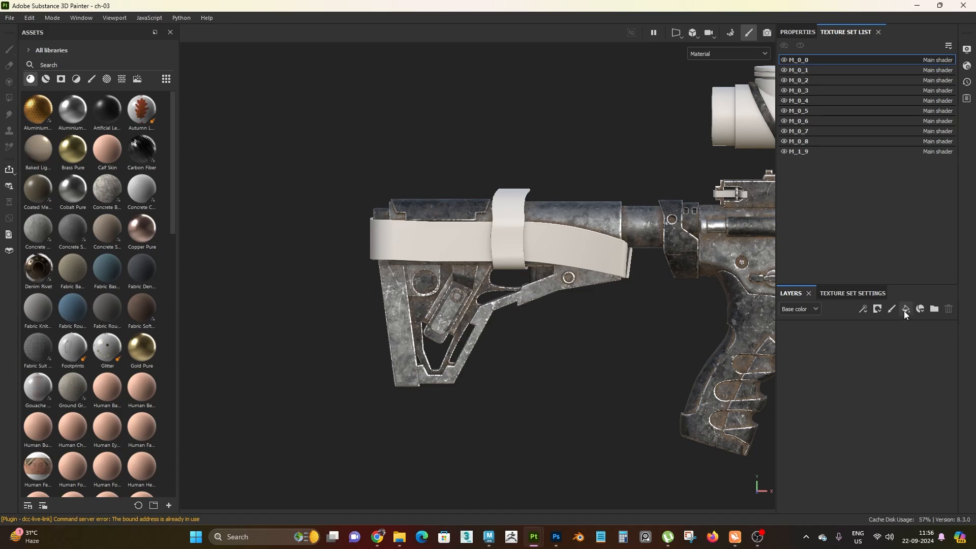
pyautogui.scroll(2, 501, 331)
pyautogui.scroll(-2, 520, 314)
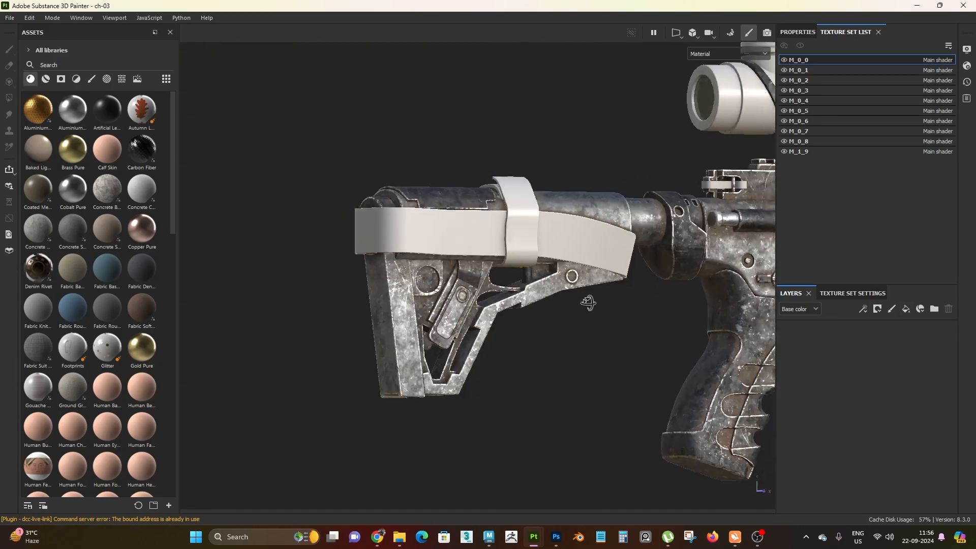
pyautogui.scroll(2, 499, 300)
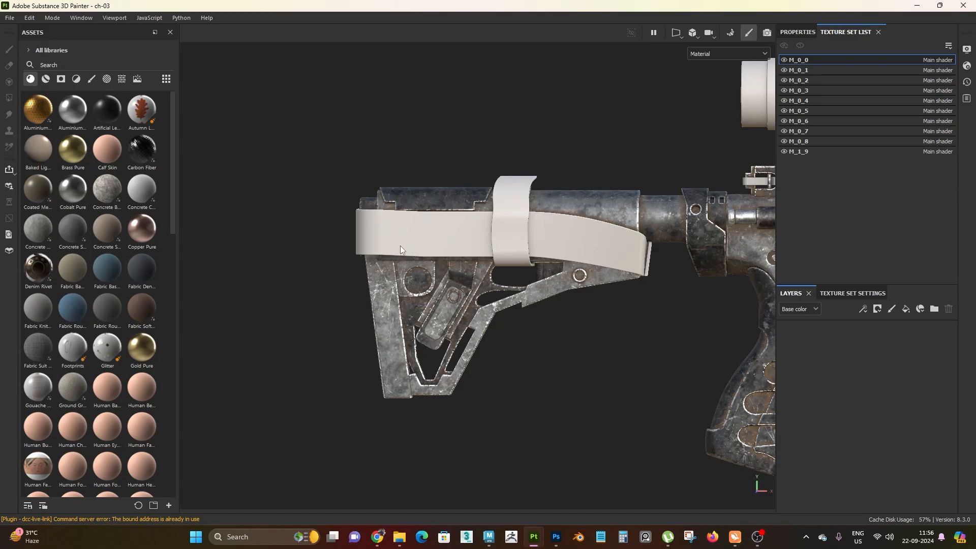
# Switch to the gun_01 folder in File Explorer and look through its fbx folder for the texture files.
pyautogui.moveTo(407, 538)
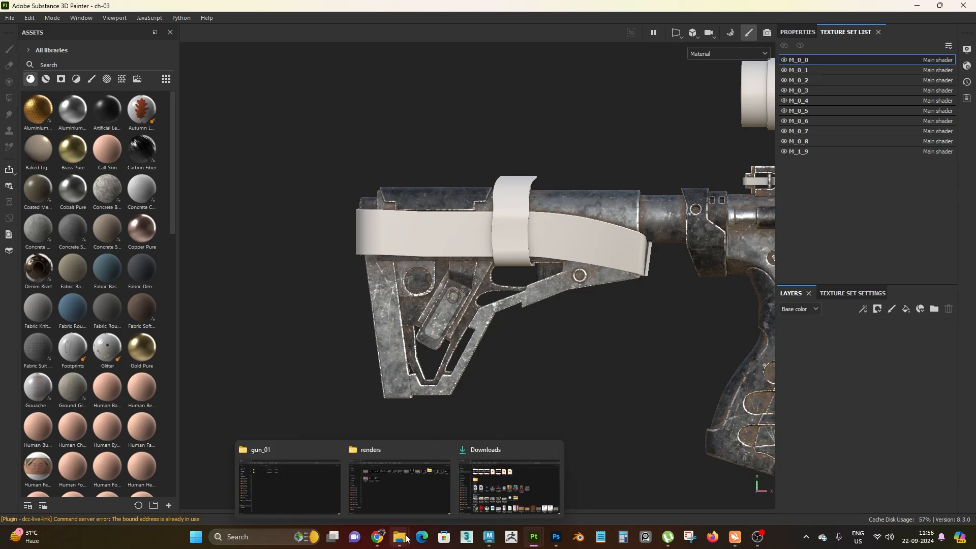
pyautogui.moveTo(376, 490)
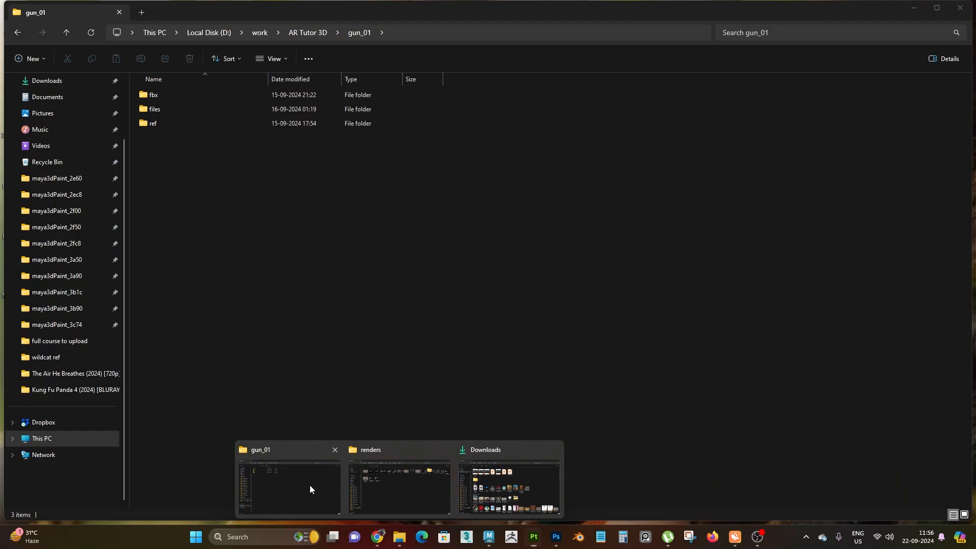
pyautogui.click(310, 485)
pyautogui.doubleClick(170, 95)
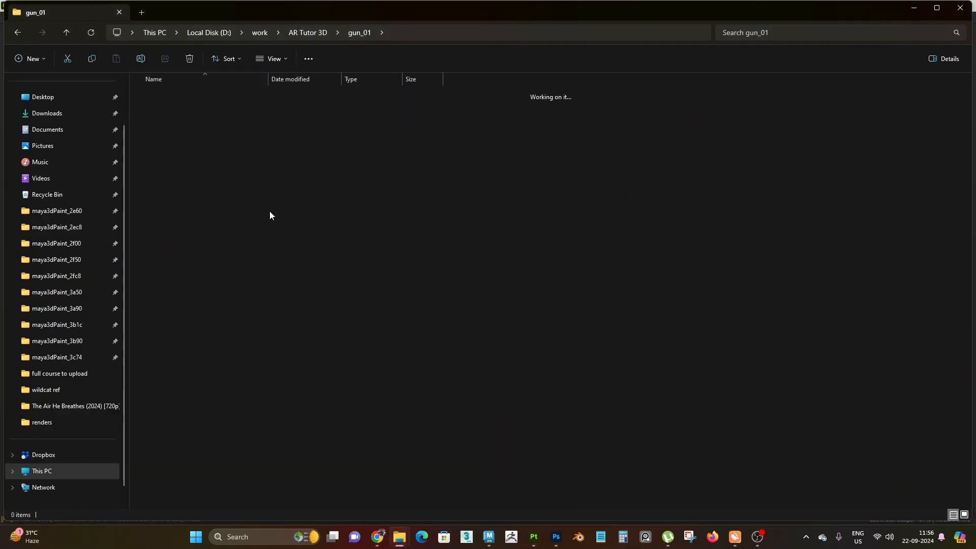
pyautogui.click(362, 28)
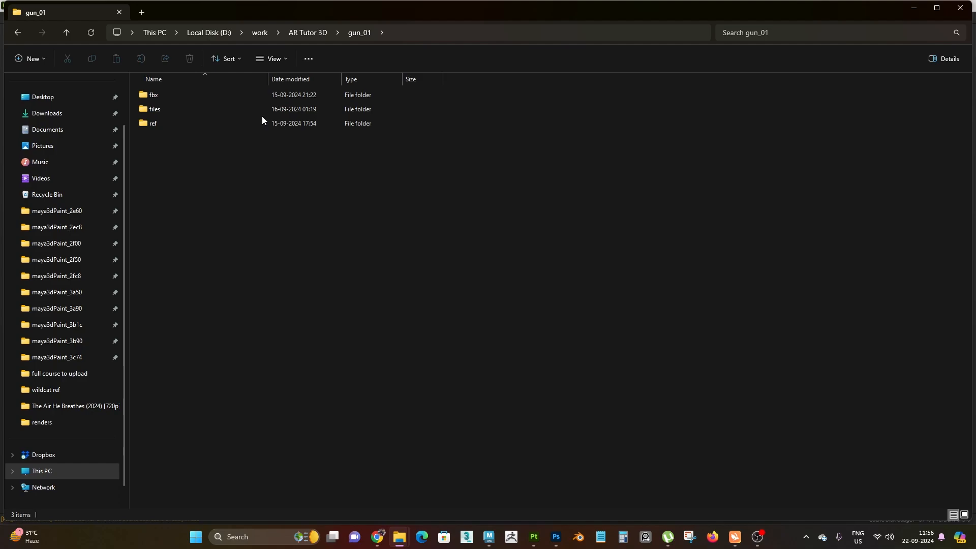
pyautogui.click(300, 33)
pyautogui.doubleClick(146, 96)
# Go from the renders folder up to the gun project's files folder and check its maya and fbx folders.
pyautogui.moveTo(399, 537)
pyautogui.click(429, 478)
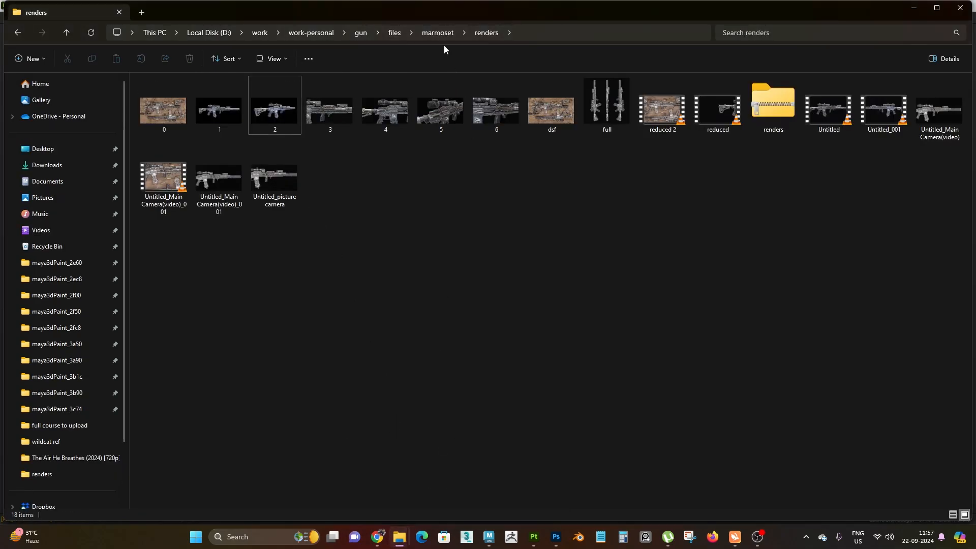
pyautogui.click(437, 33)
pyautogui.click(395, 32)
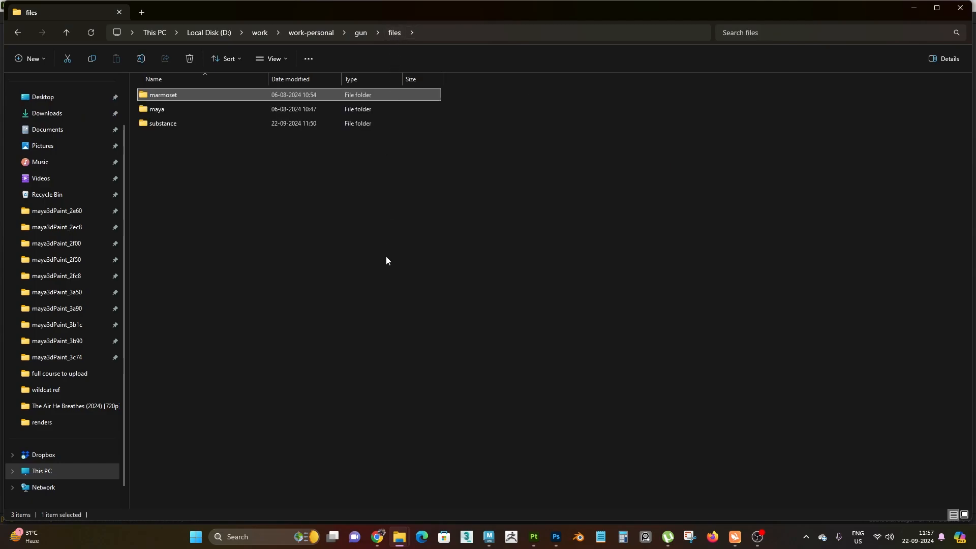
pyautogui.doubleClick(234, 110)
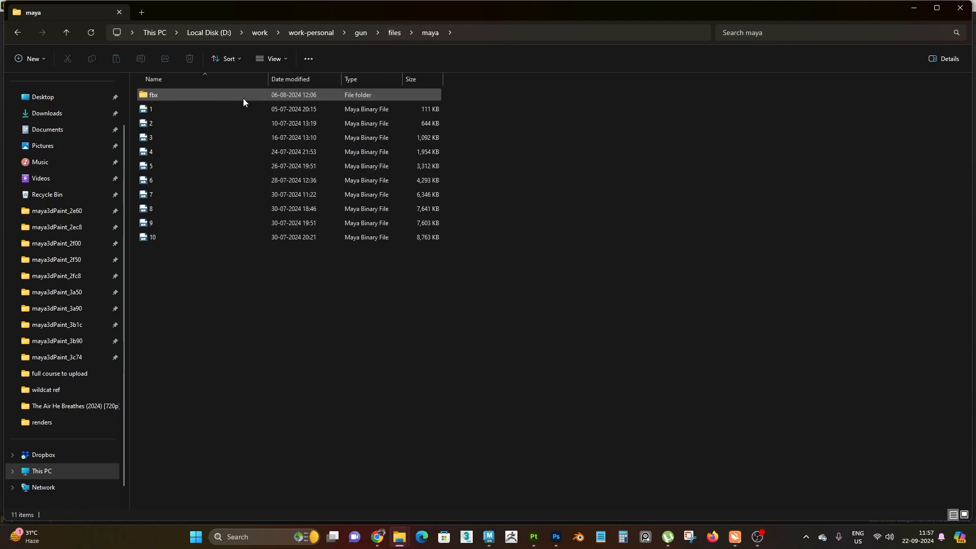
pyautogui.doubleClick(224, 97)
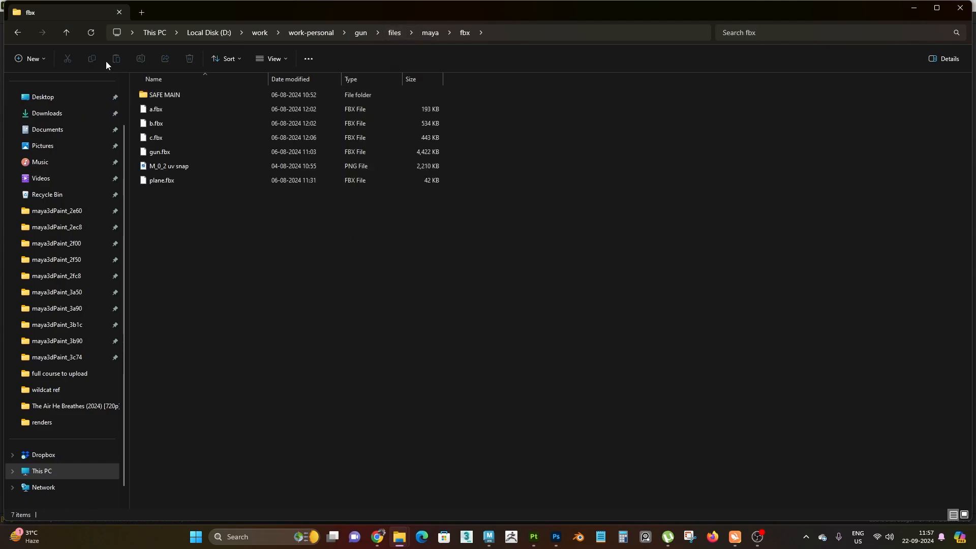
pyautogui.click(16, 34)
pyautogui.click(16, 34)
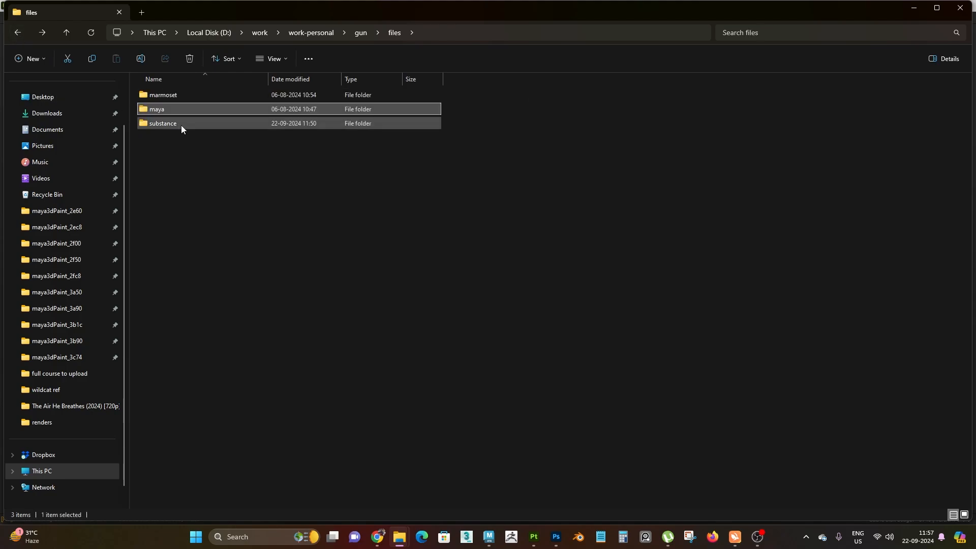
# Open the camouflage image texture-1 from the substance/alphas folder in Photoshop.
pyautogui.doubleClick(181, 125)
pyautogui.doubleClick(186, 99)
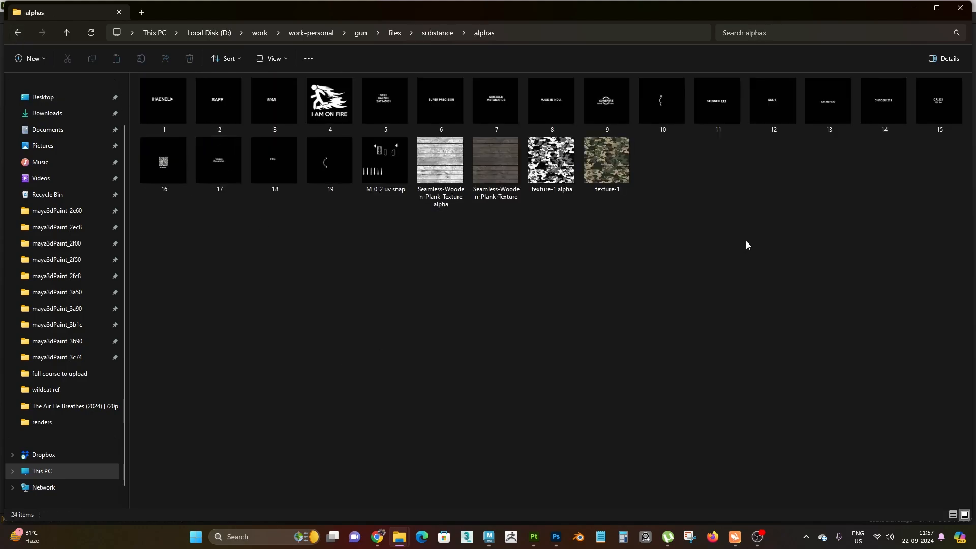
pyautogui.click(598, 174)
pyautogui.moveTo(597, 175); pyautogui.dragTo(402, 35)
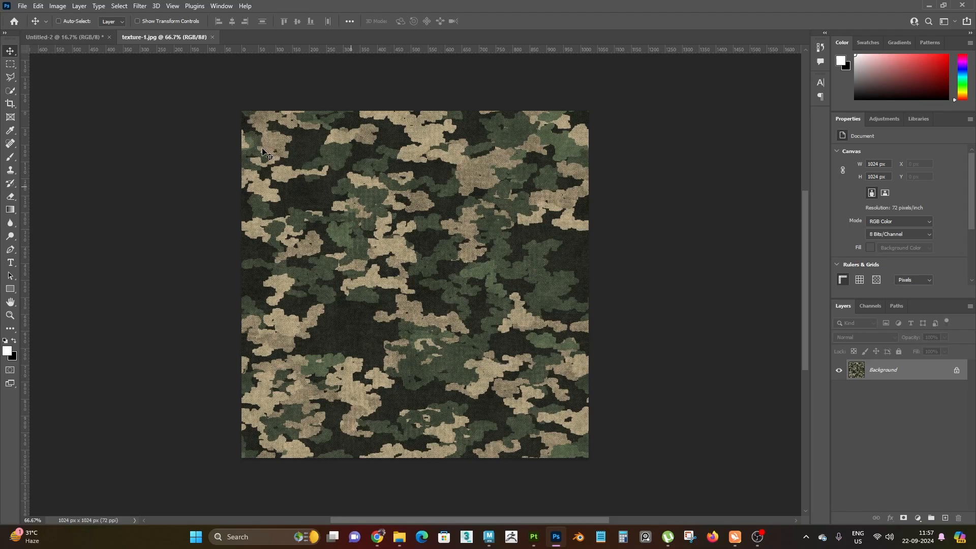
pyautogui.keyDown('alt'); pyautogui.scroll(3, 280, 135); pyautogui.keyUp('alt')
pyautogui.keyDown('alt'); pyautogui.scroll(-3, 280, 176); pyautogui.keyUp('alt')
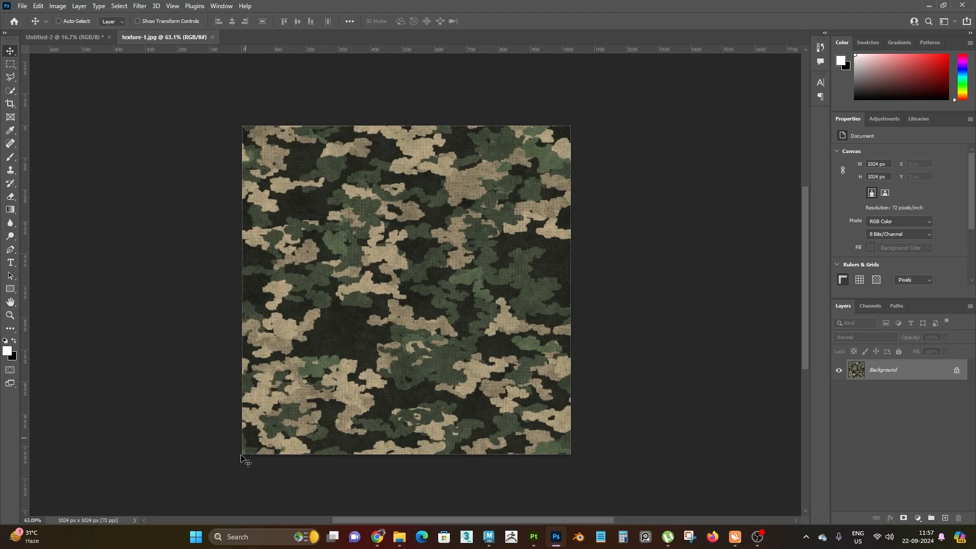
# Duplicate the Background layer of the camouflage texture.
pyautogui.moveTo(910, 376); pyautogui.dragTo(945, 518)
pyautogui.keyDown('alt'); pyautogui.scroll(2, 356, 281); pyautogui.keyUp('alt')
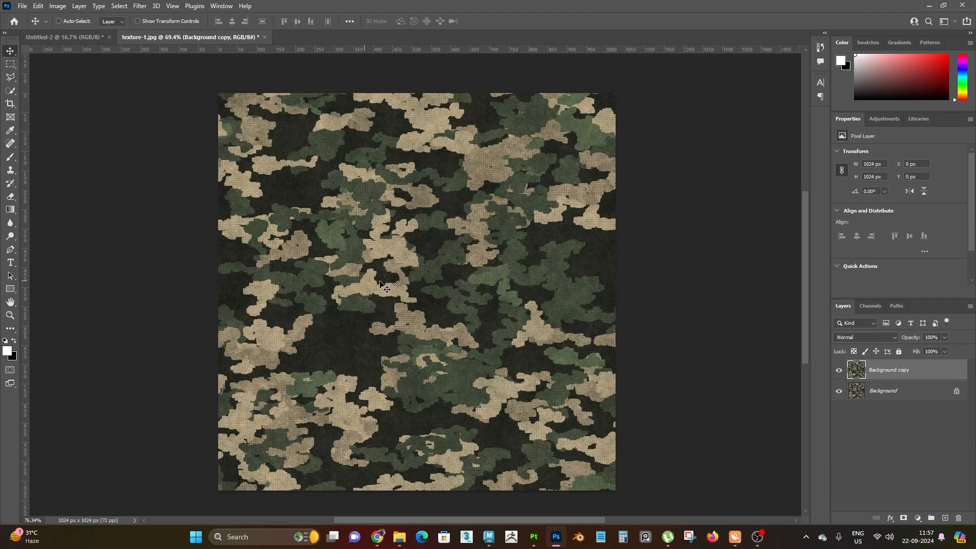
pyautogui.keyDown('alt'); pyautogui.scroll(-1, 631, 323); pyautogui.keyUp('alt')
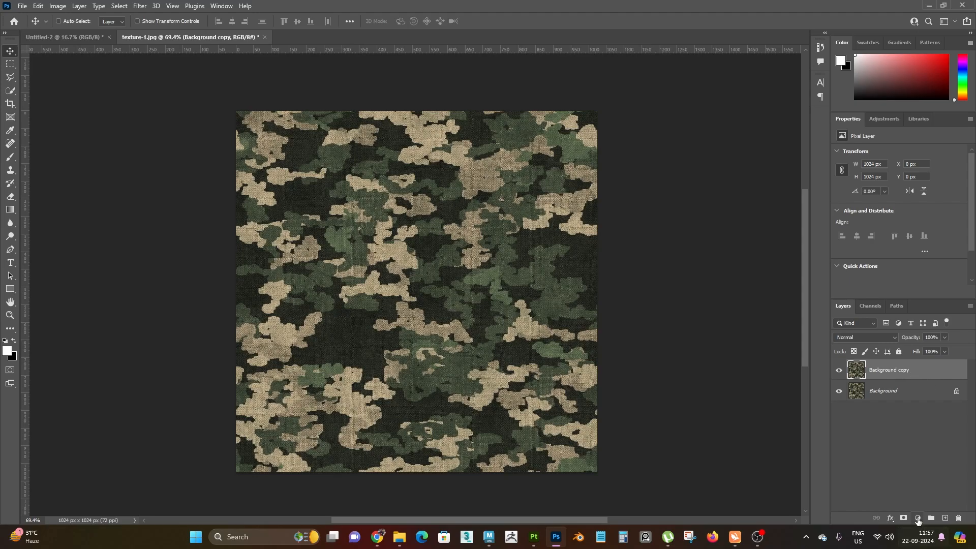
# Add a Hue/Saturation adjustment layer above the duplicated layer and set its saturation to -100.
pyautogui.click(918, 517)
pyautogui.click(948, 418)
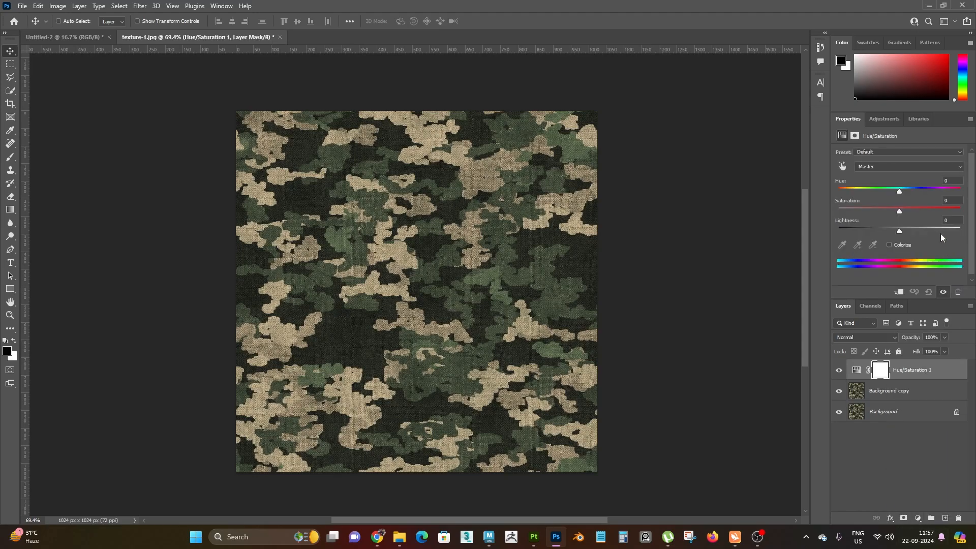
pyautogui.moveTo(899, 212); pyautogui.dragTo(839, 213)
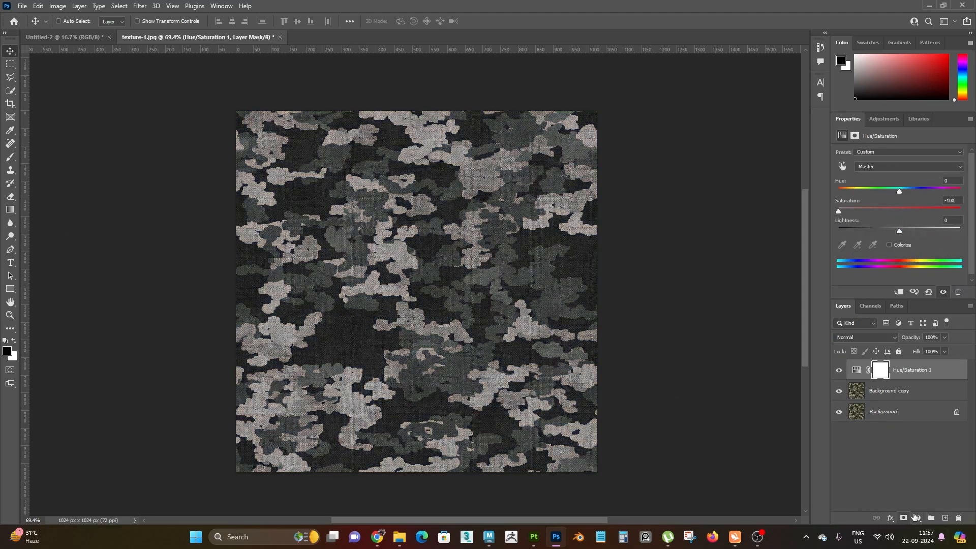
# Add a Levels adjustment layer with the black input level at 47 and the white input level at 117.
pyautogui.click(918, 517)
pyautogui.click(911, 376)
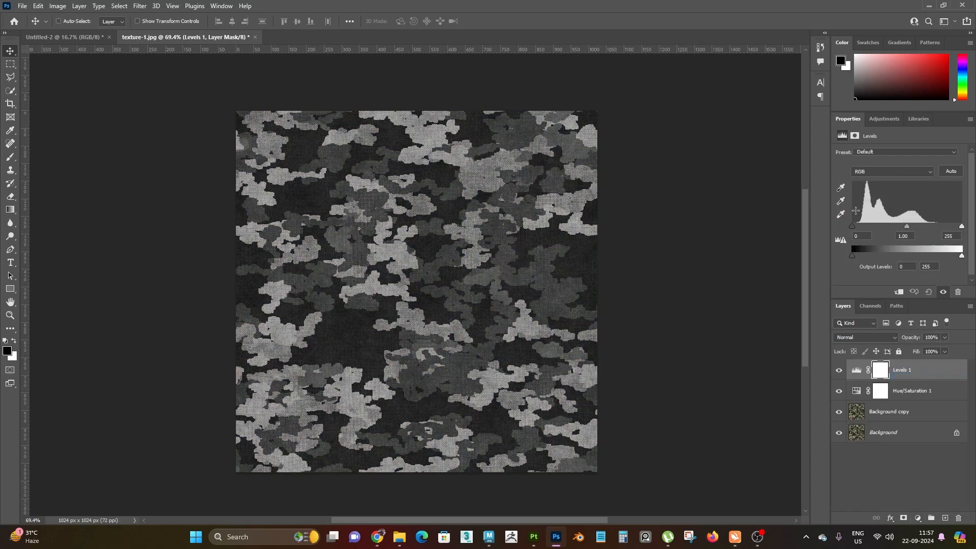
pyautogui.moveTo(852, 225); pyautogui.dragTo(873, 232)
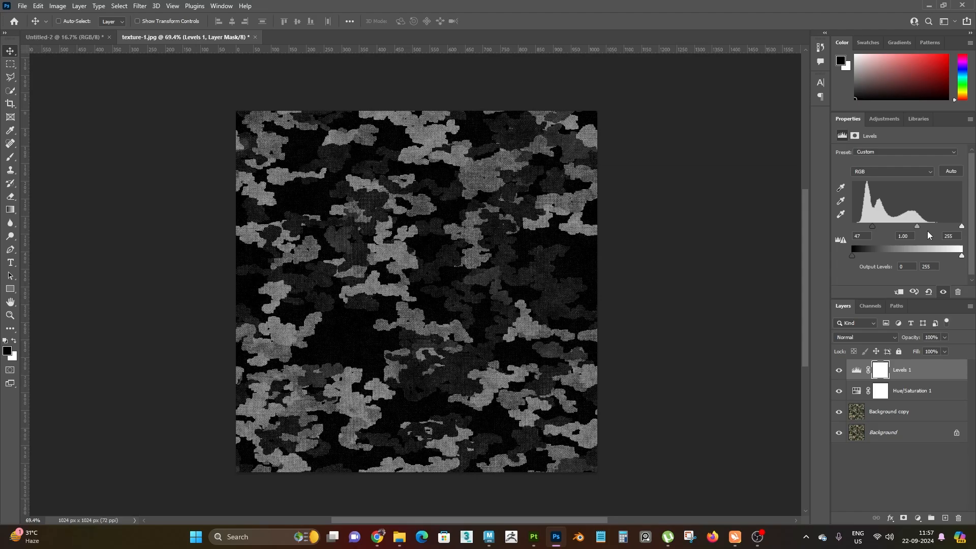
pyautogui.moveTo(962, 228); pyautogui.dragTo(905, 224)
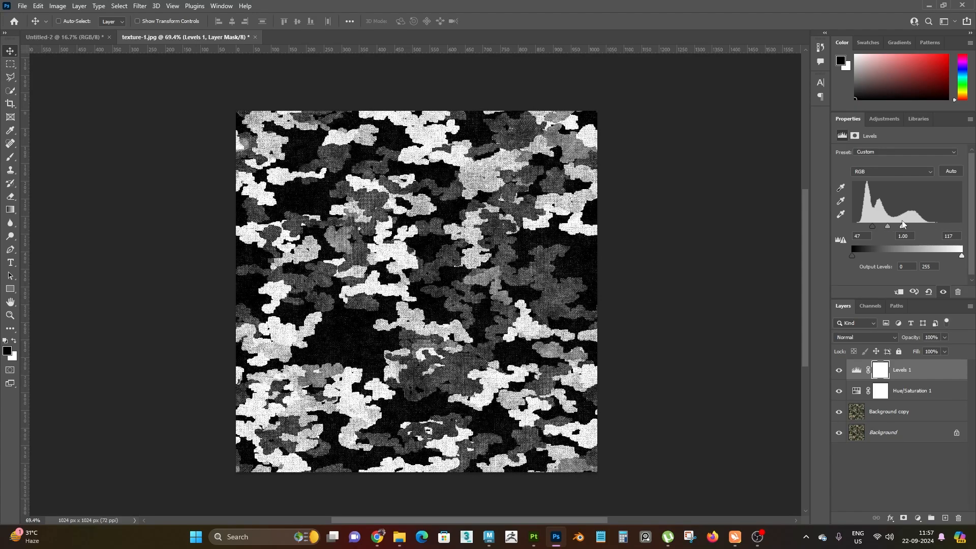
# Increase the contrast in the Levels adjustment by setting the black input level to 53 and the white input level to 85.
pyautogui.keyDown('alt'); pyautogui.scroll(3, 479, 273); pyautogui.keyUp('alt')
pyautogui.moveTo(479, 273); pyautogui.dragTo(511, 278)
pyautogui.keyDown('alt'); pyautogui.scroll(-3, 510, 279); pyautogui.keyUp('alt')
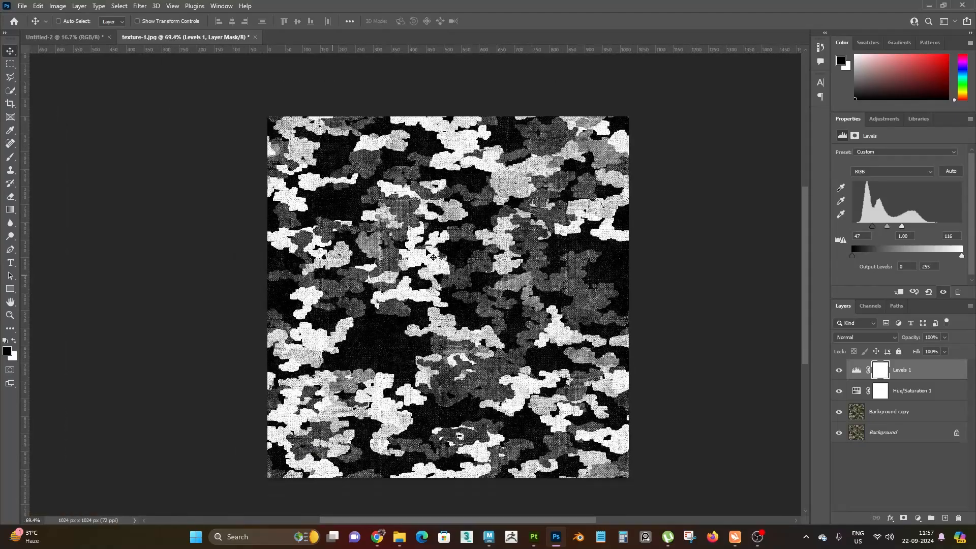
pyautogui.moveTo(874, 229); pyautogui.dragTo(889, 224)
pyautogui.keyDown('alt'); pyautogui.scroll(3, 529, 321); pyautogui.keyUp('alt')
pyautogui.keyDown('alt'); pyautogui.scroll(-4, 529, 320); pyautogui.keyUp('alt')
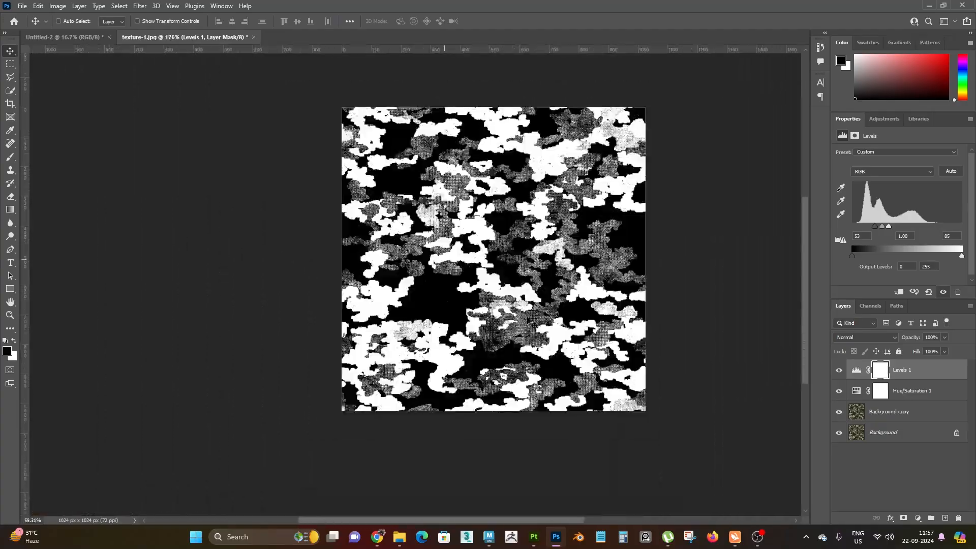
pyautogui.keyDown('alt'); pyautogui.scroll(2, 455, 224); pyautogui.keyUp('alt')
pyautogui.click(22, 5)
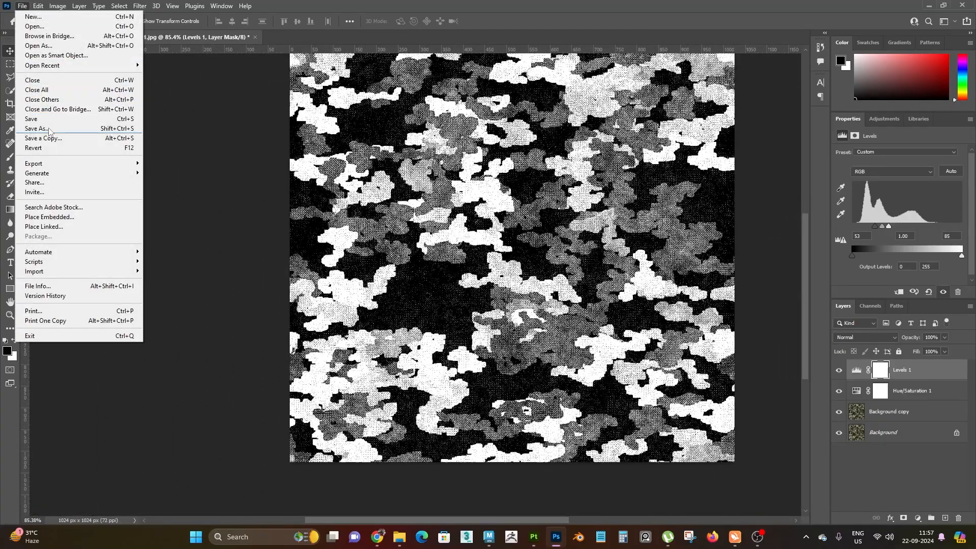
pyautogui.click(266, 228)
pyautogui.keyDown('alt'); pyautogui.scroll(1, 401, 315); pyautogui.keyUp('alt')
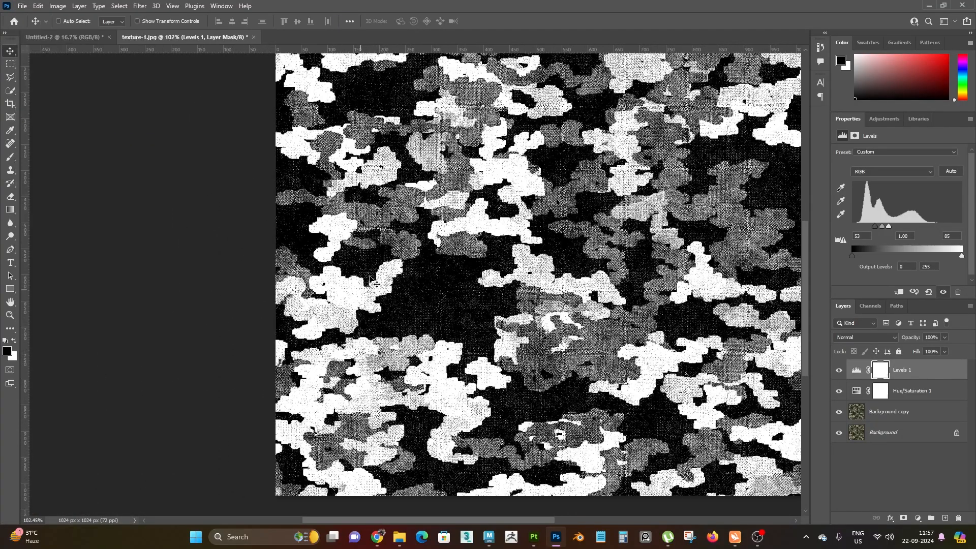
pyautogui.keyDown('alt'); pyautogui.scroll(-3, 524, 270); pyautogui.keyUp('alt')
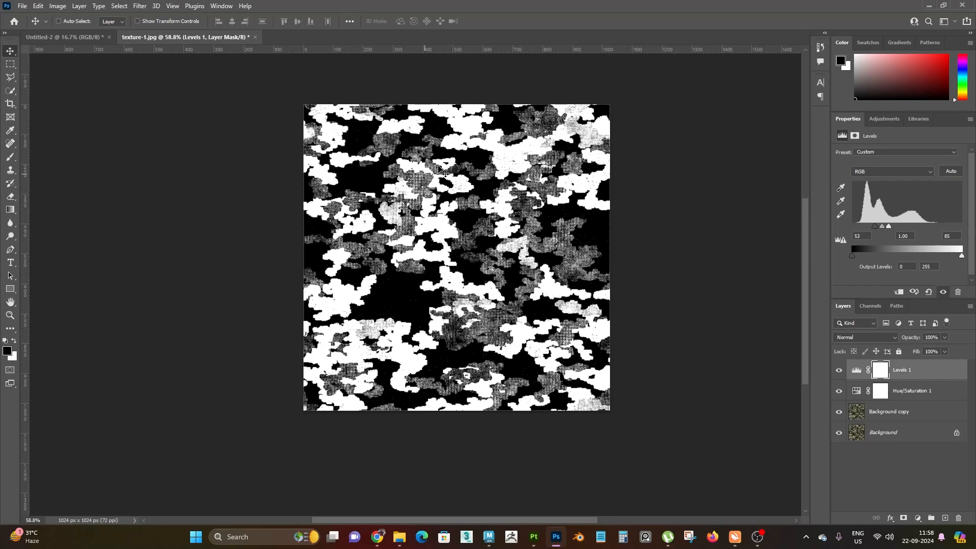
pyautogui.keyDown('alt'); pyautogui.scroll(2, 443, 171); pyautogui.keyUp('alt')
pyautogui.keyDown('alt'); pyautogui.scroll(-1, 450, 266); pyautogui.keyUp('alt')
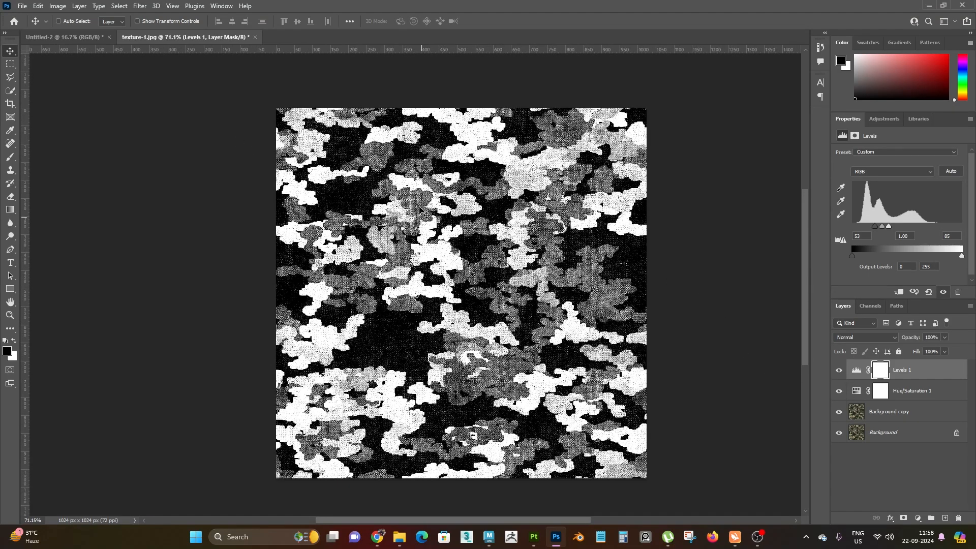
# Compare the black-and-white result with the original camouflage by hiding and reshowing the Levels and Hue/Saturation layers.
pyautogui.click(839, 370)
pyautogui.click(839, 391)
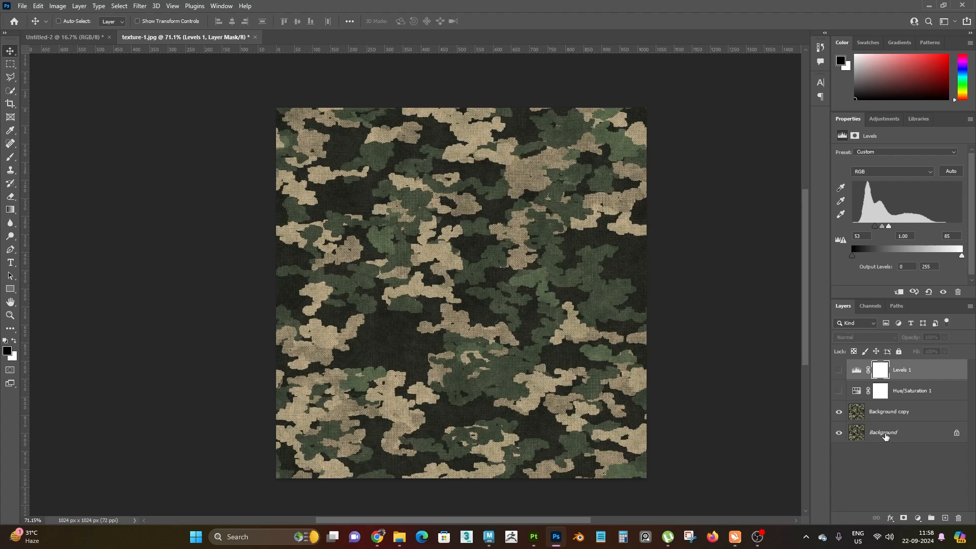
pyautogui.click(839, 391)
pyautogui.click(839, 370)
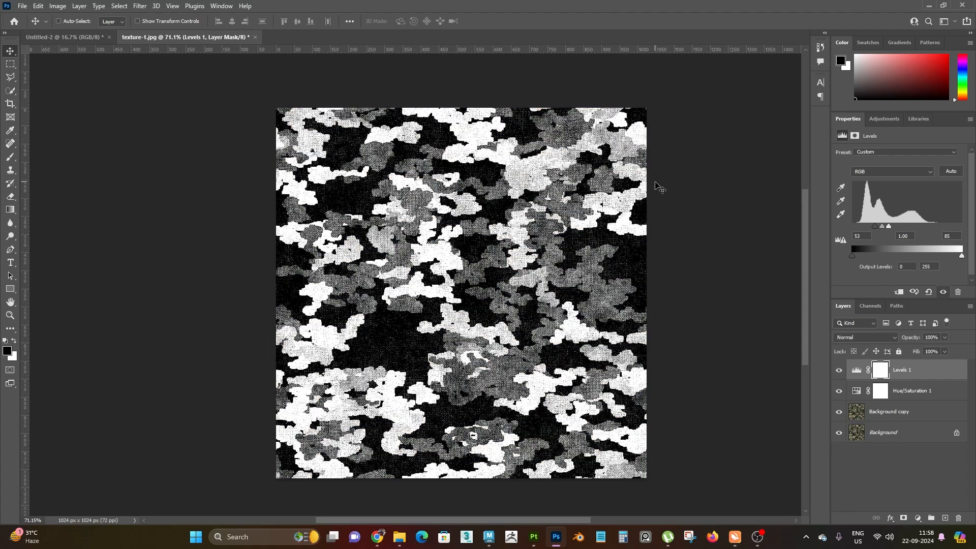
pyautogui.keyDown('alt'); pyautogui.scroll(-2, 518, 184); pyautogui.keyUp('alt')
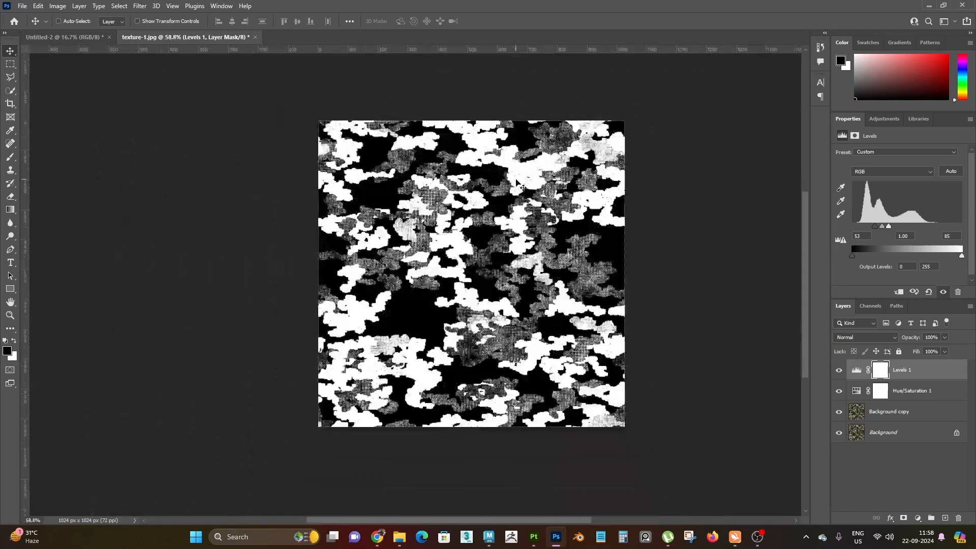
pyautogui.keyDown('alt'); pyautogui.scroll(3, 363, 209); pyautogui.keyUp('alt')
pyautogui.keyDown('alt'); pyautogui.scroll(-2, 374, 218); pyautogui.keyUp('alt')
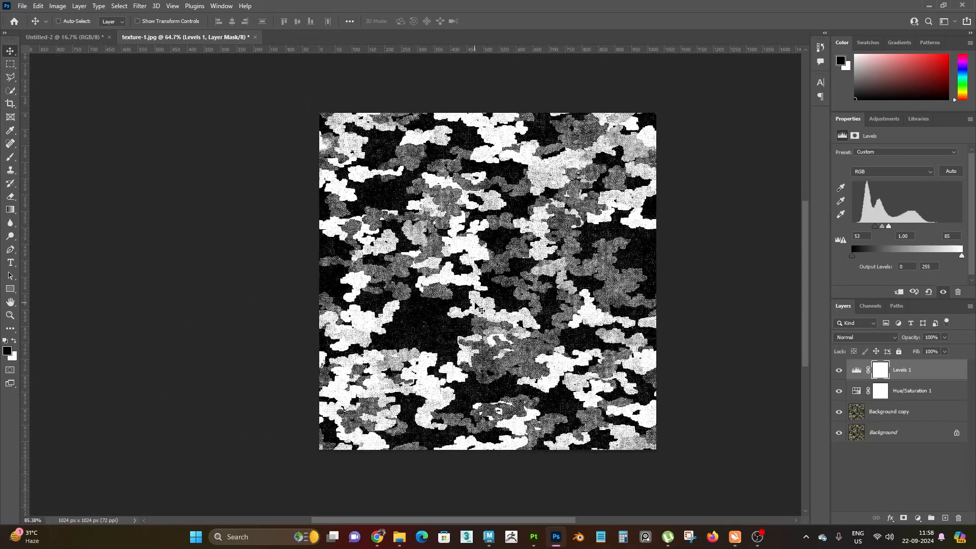
pyautogui.keyDown('alt'); pyautogui.scroll(1, 472, 302); pyautogui.keyUp('alt')
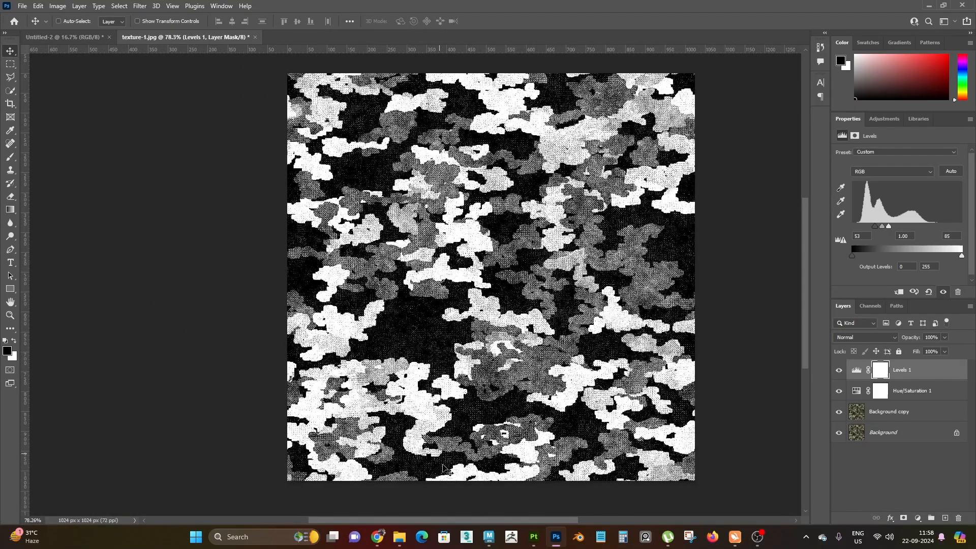
# View the saved texture-1 alpha image in the substance/alphas folder, then close the preview.
pyautogui.moveTo(399, 537)
pyautogui.click(400, 493)
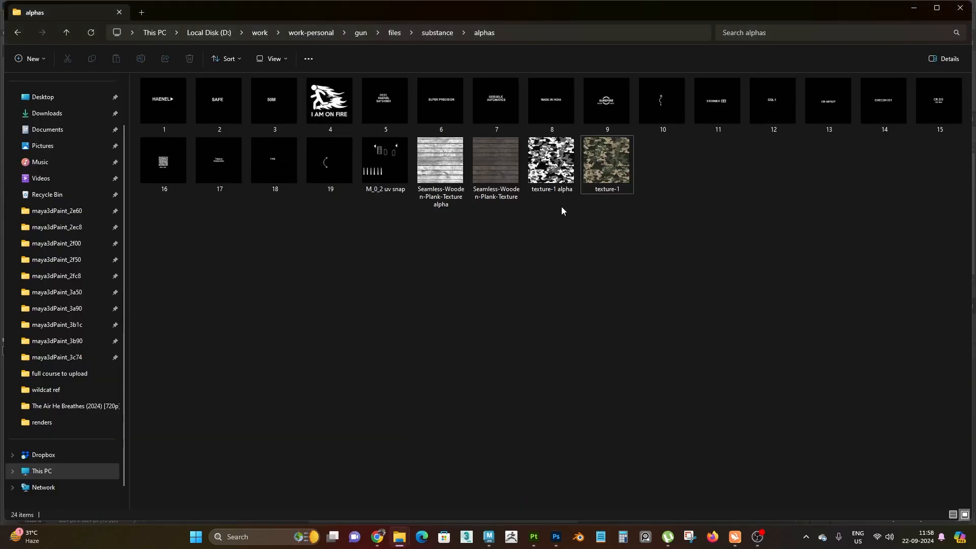
pyautogui.doubleClick(559, 172)
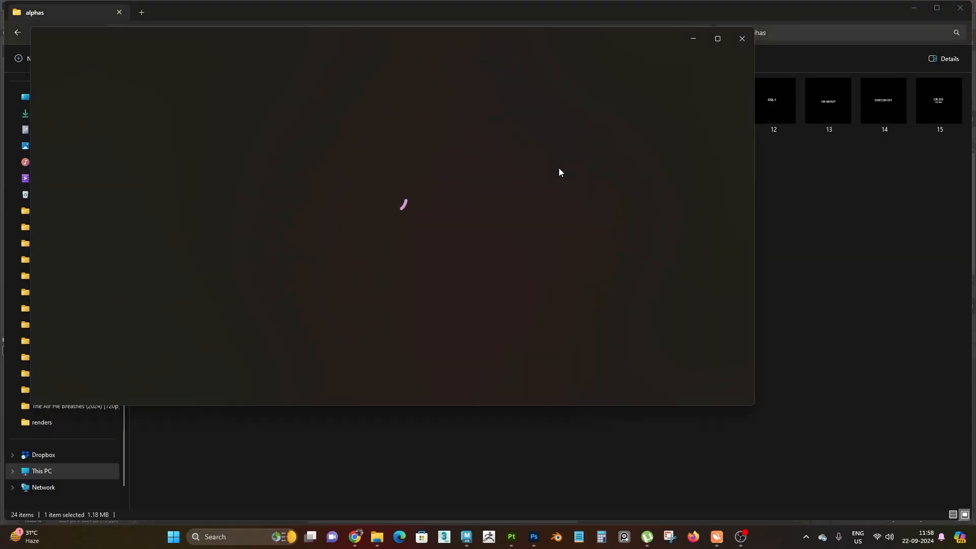
pyautogui.scroll(2, 508, 191)
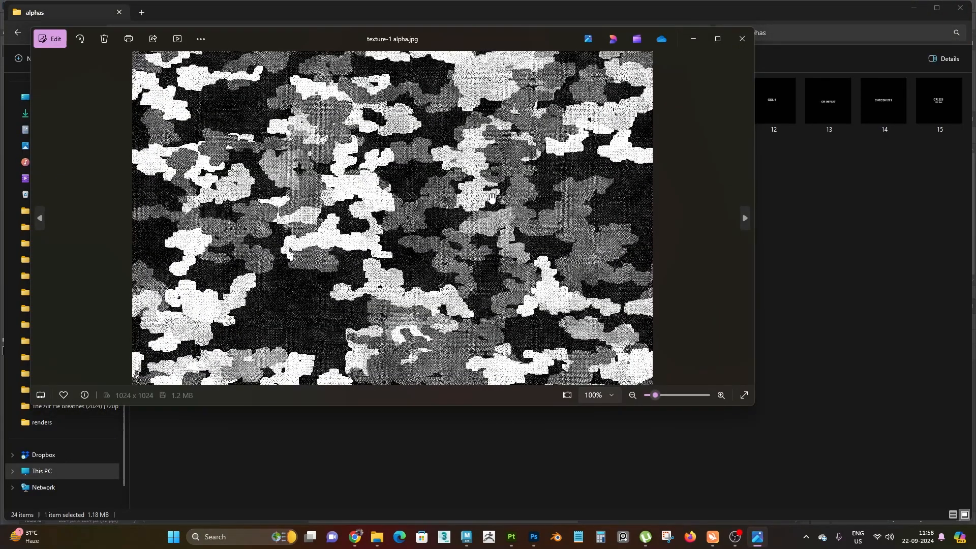
pyautogui.scroll(-2, 492, 199)
pyautogui.click(742, 39)
# Bring texture-1 alpha and texture-1 from the alphas folder into the Substance 3D Painter assets for import.
pyautogui.moveTo(554, 222); pyautogui.dragTo(668, 175)
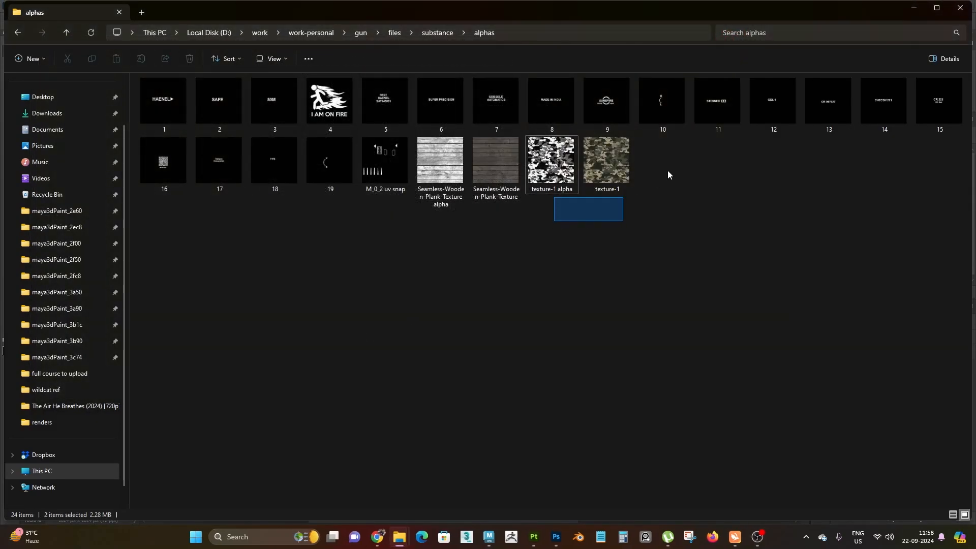
pyautogui.click(559, 249)
pyautogui.moveTo(548, 237); pyautogui.dragTo(727, 185)
pyautogui.click(537, 207)
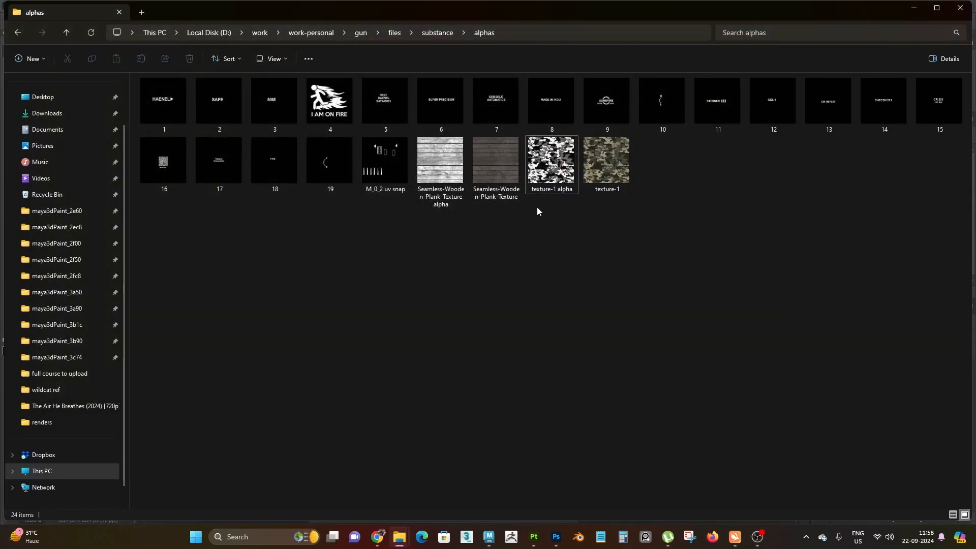
pyautogui.moveTo(537, 208); pyautogui.dragTo(706, 153)
pyautogui.moveTo(616, 195)
pyautogui.mouseDown()
pyautogui.moveTo(595, 412)
pyautogui.moveTo(538, 539)
pyautogui.moveTo(496, 481)
pyautogui.moveTo(591, 471)
pyautogui.moveTo(591, 480)
pyautogui.moveTo(113, 283)
pyautogui.mouseUp()
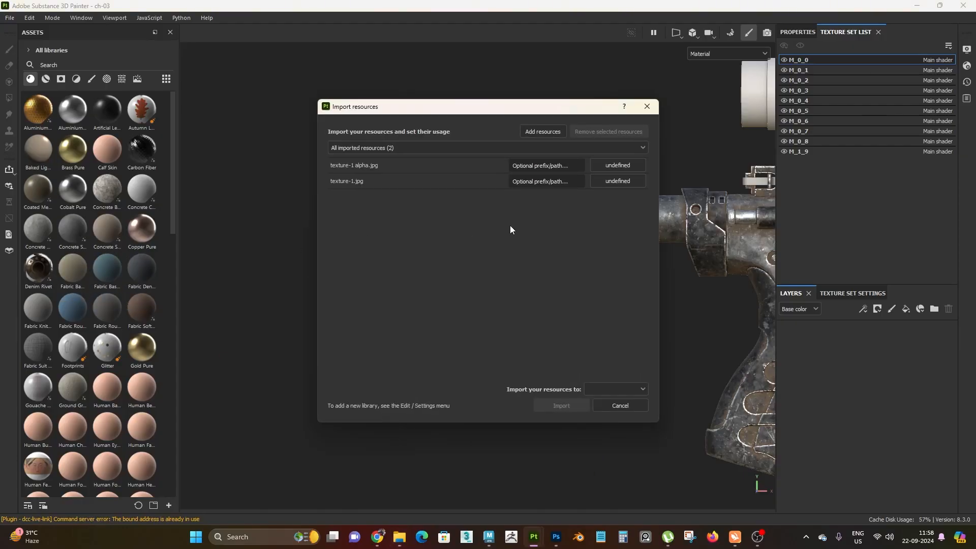
# Set the usage of texture-1 alpha.jpg and texture-1.jpg to texture and import both into project 'ch-03'.
pyautogui.click(616, 165)
pyautogui.click(547, 272)
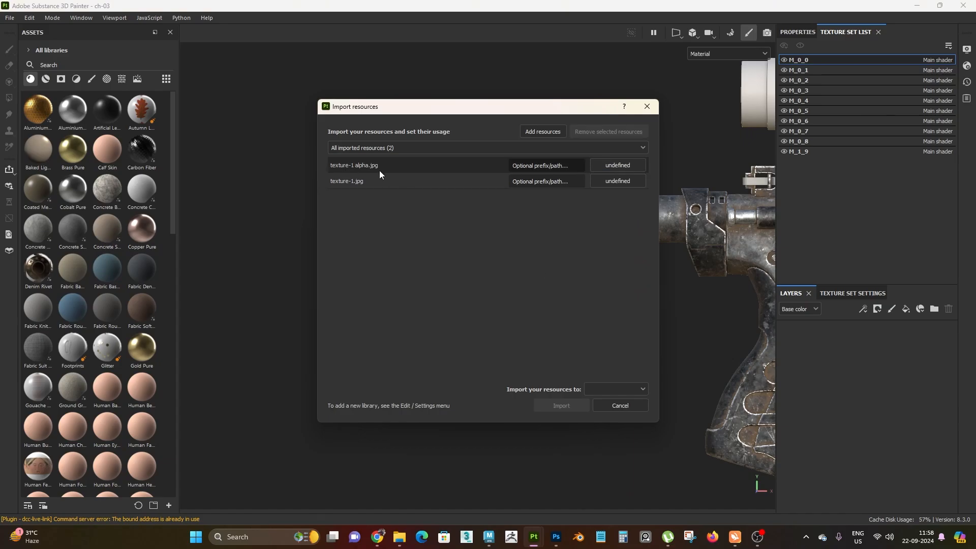
pyautogui.click(635, 167)
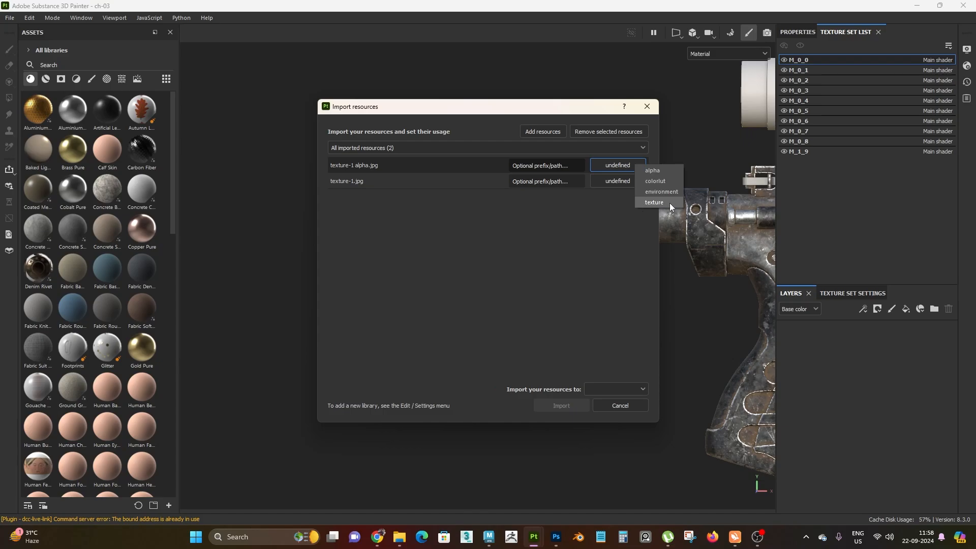
pyautogui.click(670, 203)
pyautogui.click(623, 184)
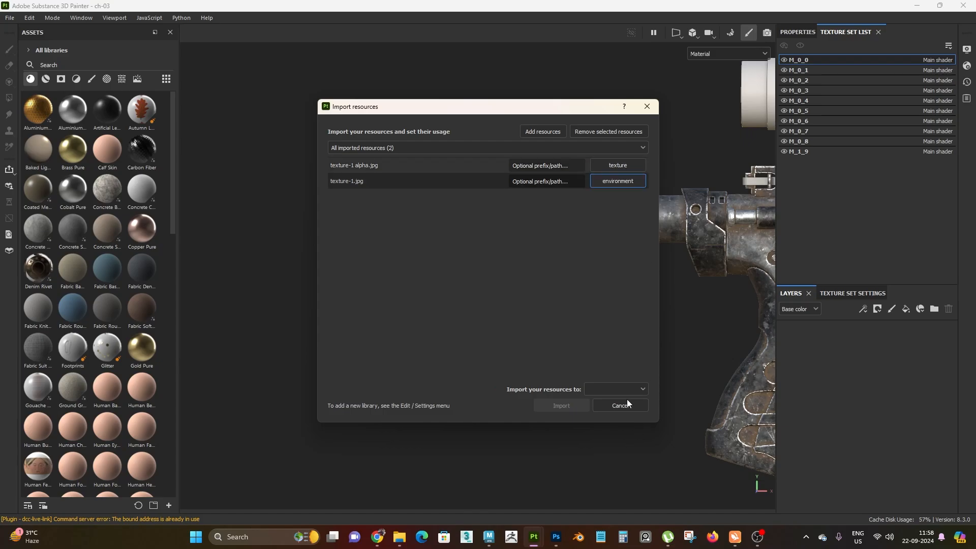
pyautogui.click(626, 184)
pyautogui.click(645, 227)
pyautogui.click(623, 389)
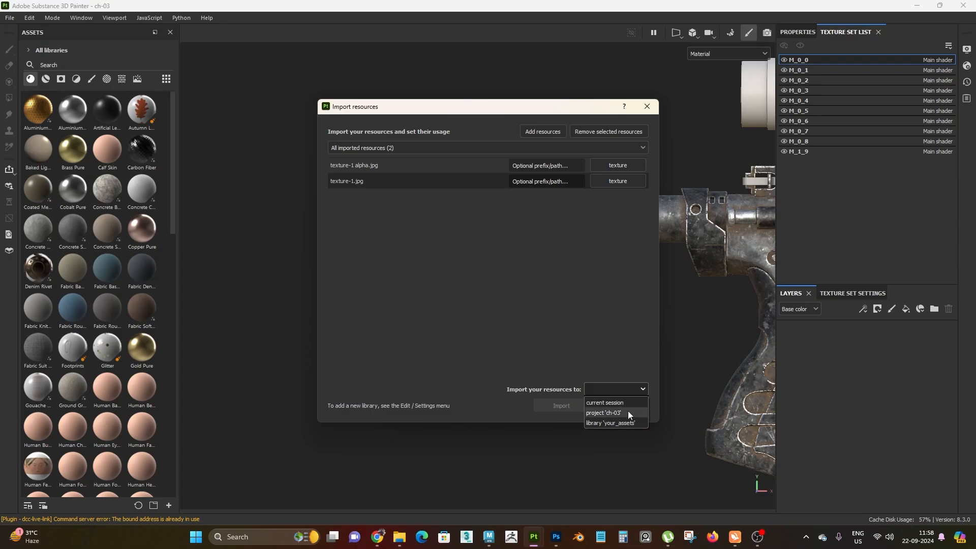
pyautogui.click(628, 412)
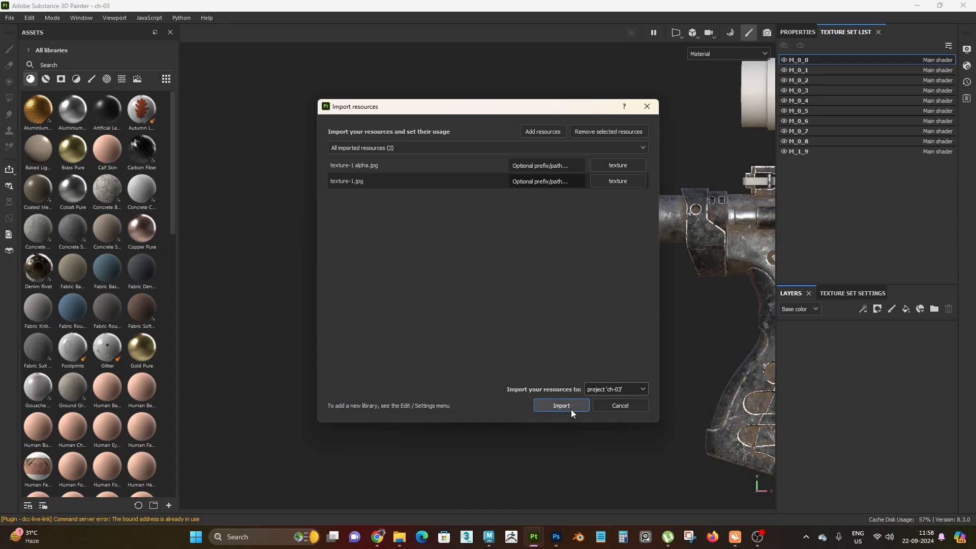
pyautogui.click(572, 410)
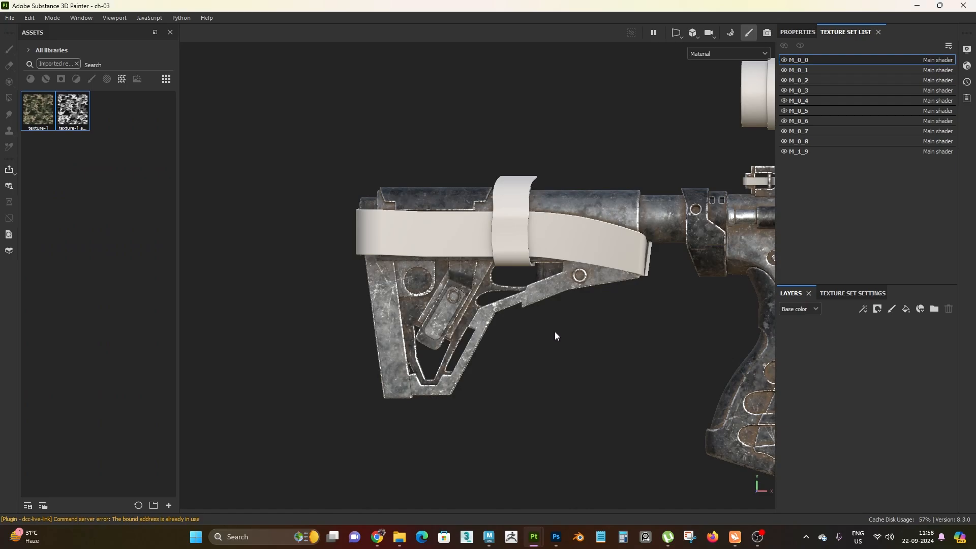
# Add a fill layer for the stock's strap and assign the camouflage image texture-1 to its base color.
pyautogui.keyDown('alt'); pyautogui.moveTo(547, 276); pyautogui.dragTo(601, 291, button='right'); pyautogui.keyUp('alt')
pyautogui.keyDown('alt'); pyautogui.moveTo(601, 292); pyautogui.dragTo(678, 304, button='middle'); pyautogui.keyUp('alt')
pyautogui.keyDown('alt'); pyautogui.moveTo(678, 304); pyautogui.dragTo(732, 328, button='right'); pyautogui.keyUp('alt')
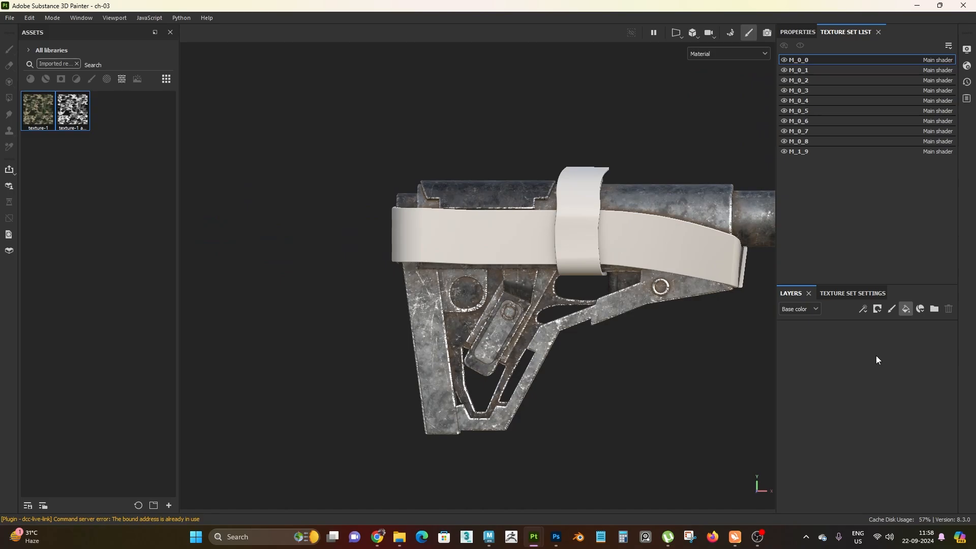
pyautogui.click(816, 33)
pyautogui.scroll(-3, 921, 239)
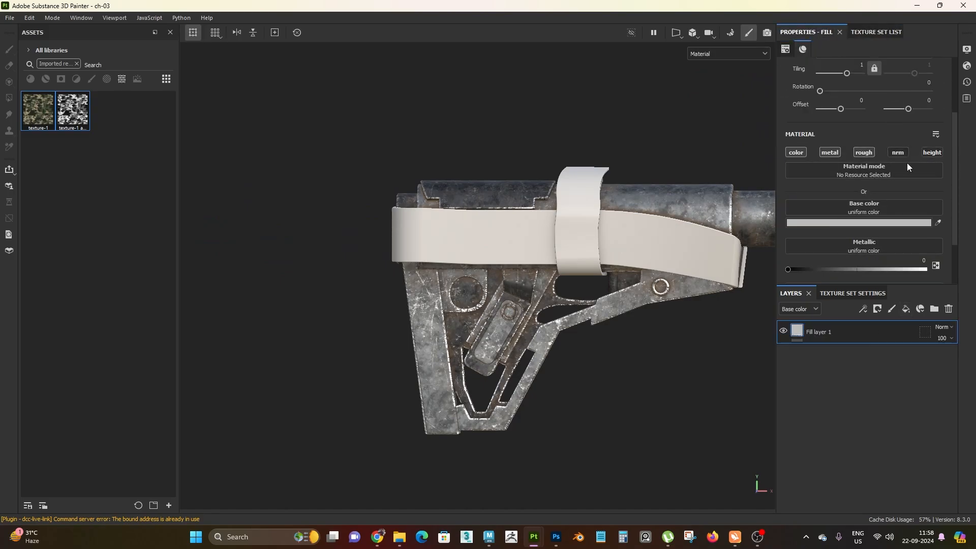
pyautogui.scroll(-1, 908, 163)
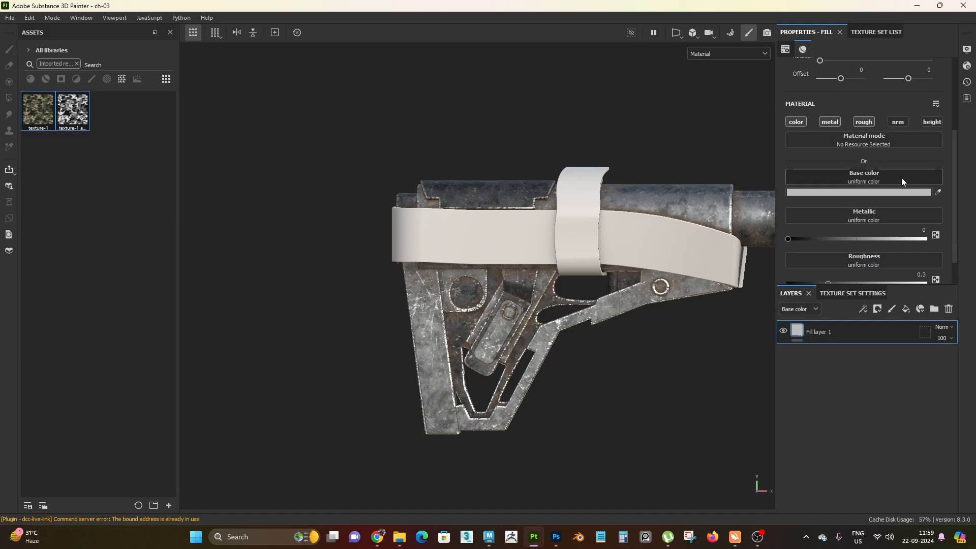
pyautogui.click(35, 119)
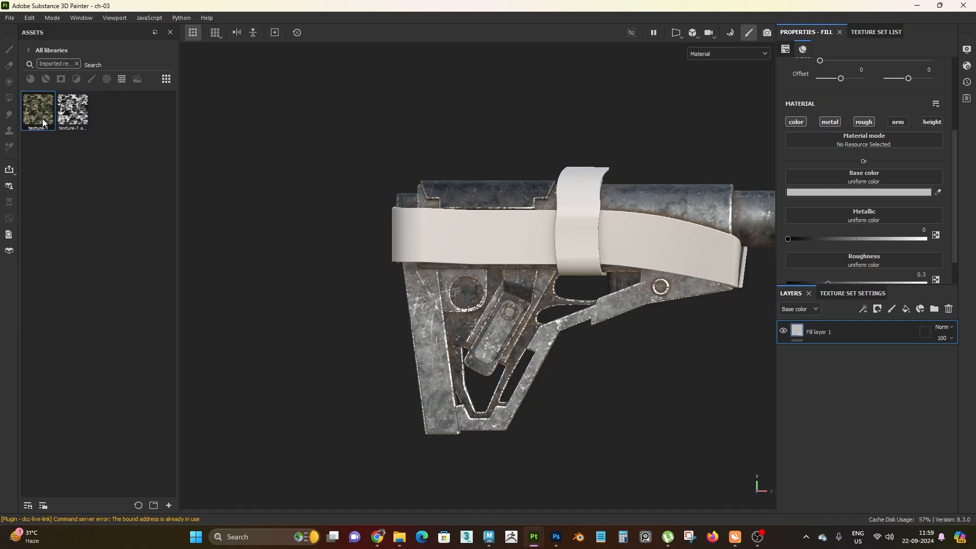
pyautogui.moveTo(43, 122); pyautogui.dragTo(877, 176)
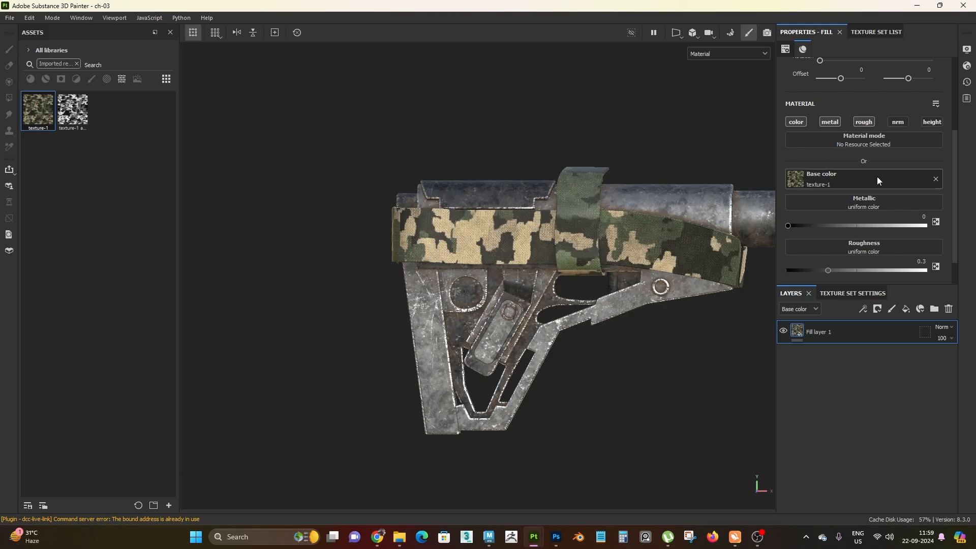
# Examine how the camouflage pattern sits on the stock's strap from different distances and angles.
pyautogui.scroll(-2, 515, 226)
pyautogui.scroll(-2, 515, 225)
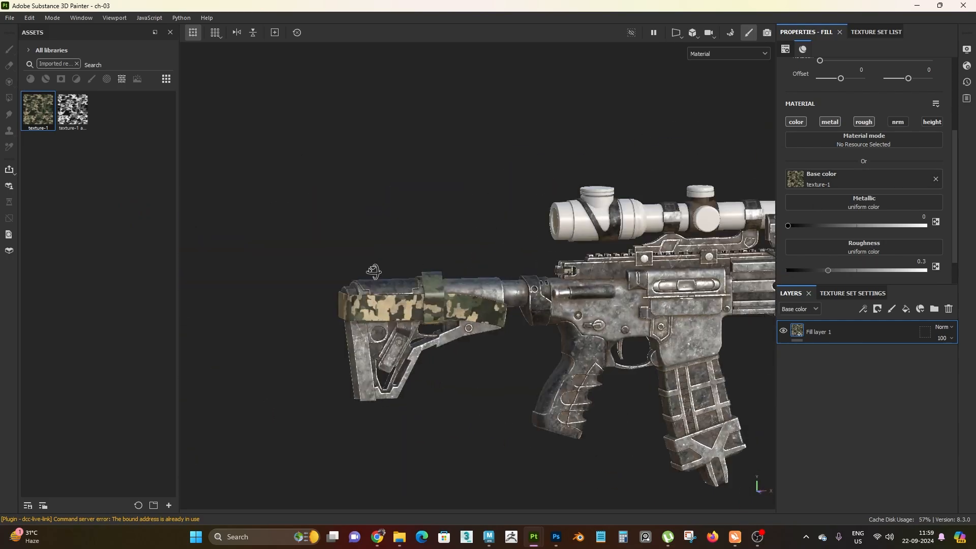
pyautogui.scroll(2, 447, 242)
pyautogui.scroll(1, 447, 242)
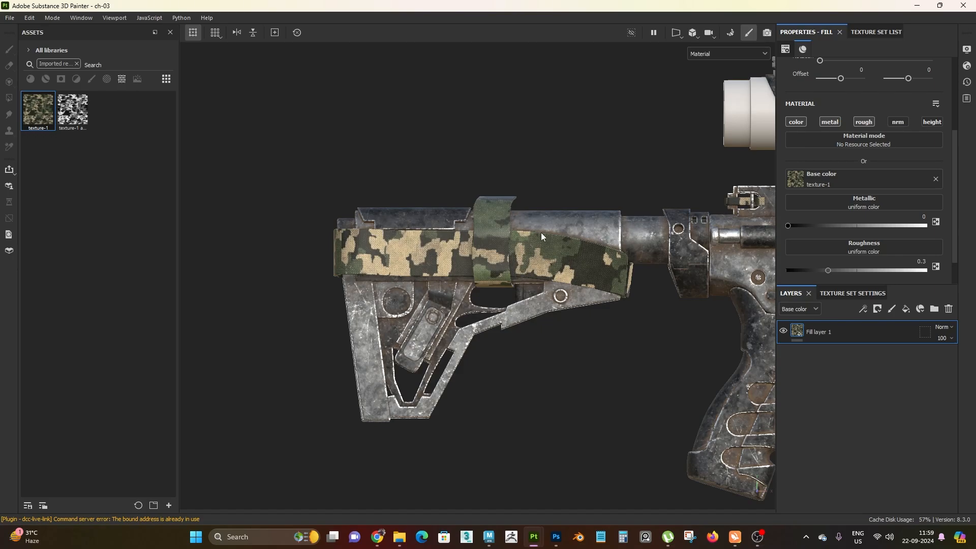
pyautogui.scroll(-1, 460, 196)
pyautogui.scroll(1, 517, 297)
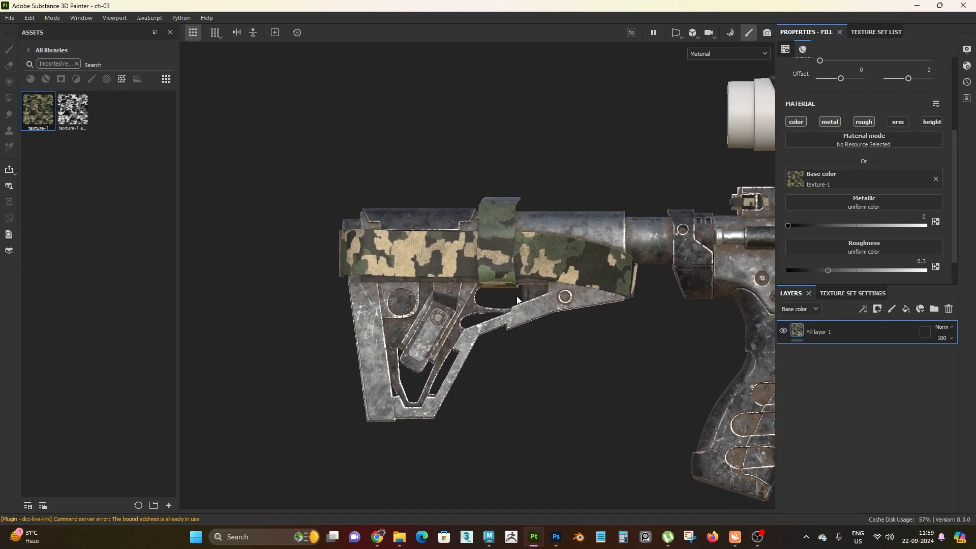
pyautogui.keyDown('alt'); pyautogui.moveTo(461, 279); pyautogui.dragTo(423, 268); pyautogui.keyUp('alt')
# Switch the camouflage fill layer from UV projection to Tri-planar projection and check the pattern on the strap.
pyautogui.scroll(4, 856, 92)
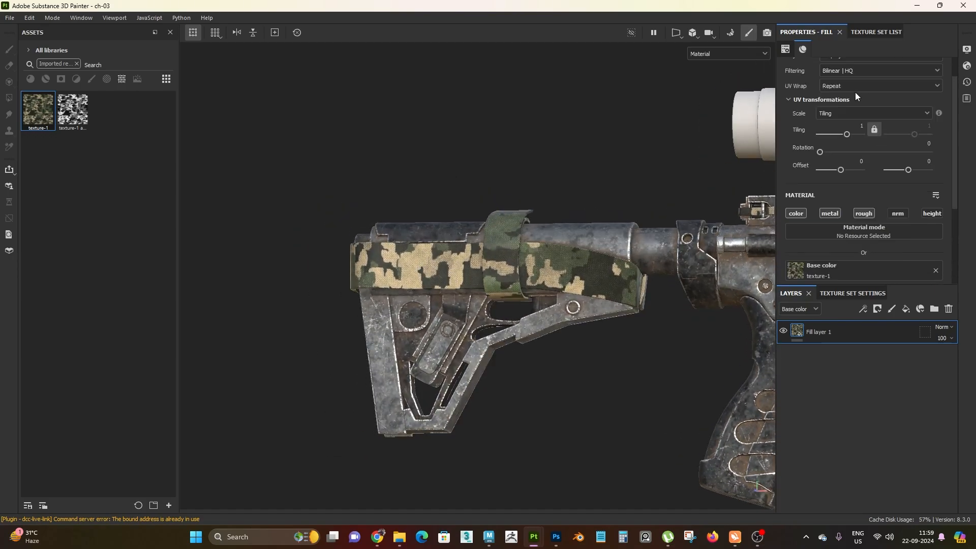
pyautogui.keyDown('alt'); pyautogui.moveTo(283, 251); pyautogui.dragTo(533, 307); pyautogui.keyUp('alt')
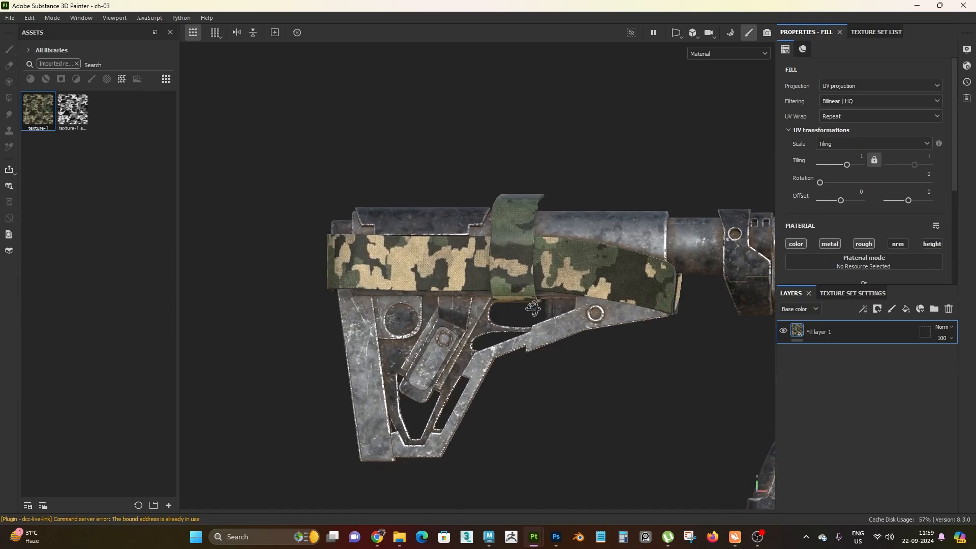
pyautogui.click(848, 86)
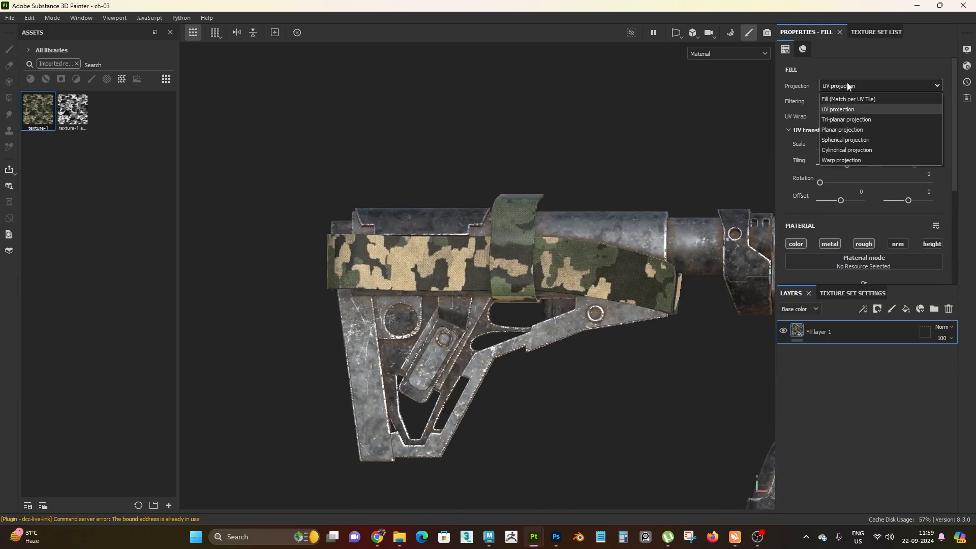
pyautogui.click(870, 120)
pyautogui.keyDown('alt'); pyautogui.moveTo(529, 254); pyautogui.dragTo(456, 282, button='right'); pyautogui.keyUp('alt')
pyautogui.keyDown('alt'); pyautogui.moveTo(455, 282); pyautogui.dragTo(436, 250, button='middle'); pyautogui.keyUp('alt')
pyautogui.keyDown('alt'); pyautogui.moveTo(436, 251); pyautogui.dragTo(510, 284, button='right'); pyautogui.keyUp('alt')
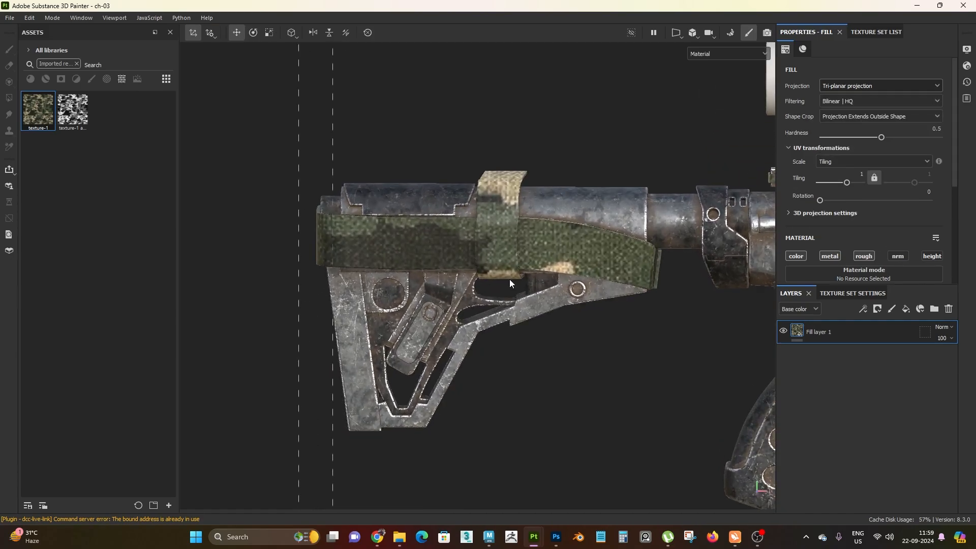
# Set the camouflage fill's tiling to 6, after trying 5, to shrink the pattern on the stock's strap.
pyautogui.keyDown('alt'); pyautogui.moveTo(568, 294); pyautogui.dragTo(569, 277); pyautogui.keyUp('alt')
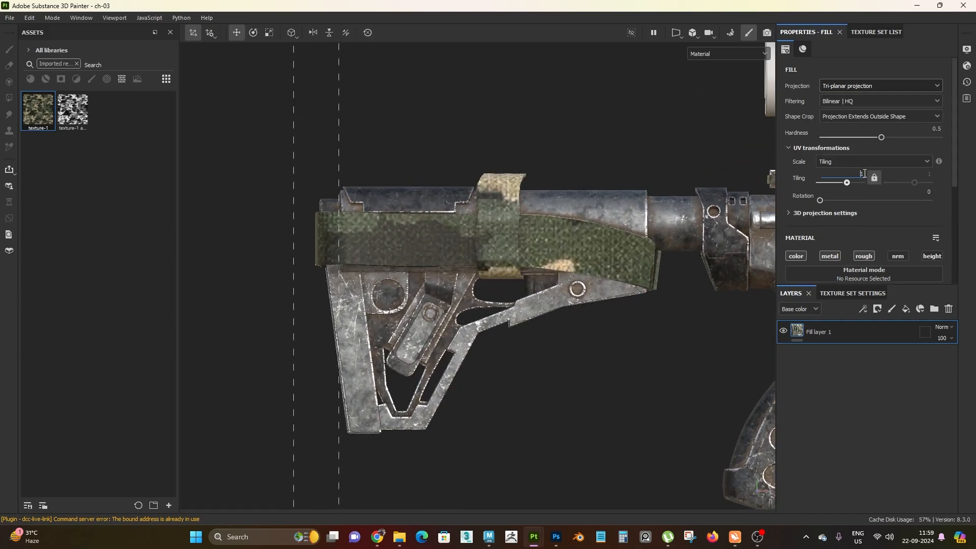
pyautogui.write('5')
pyautogui.press('Return')
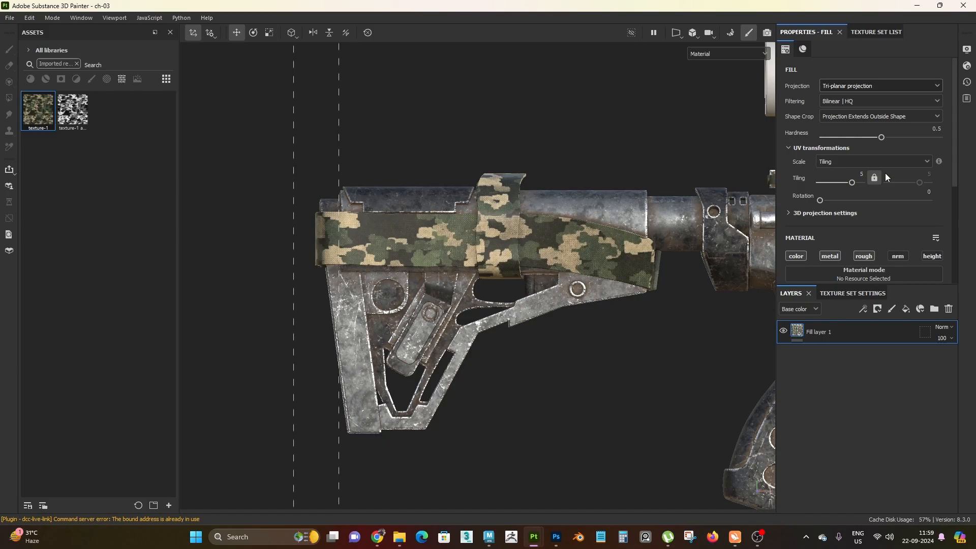
pyautogui.write('6')
pyautogui.press('Return')
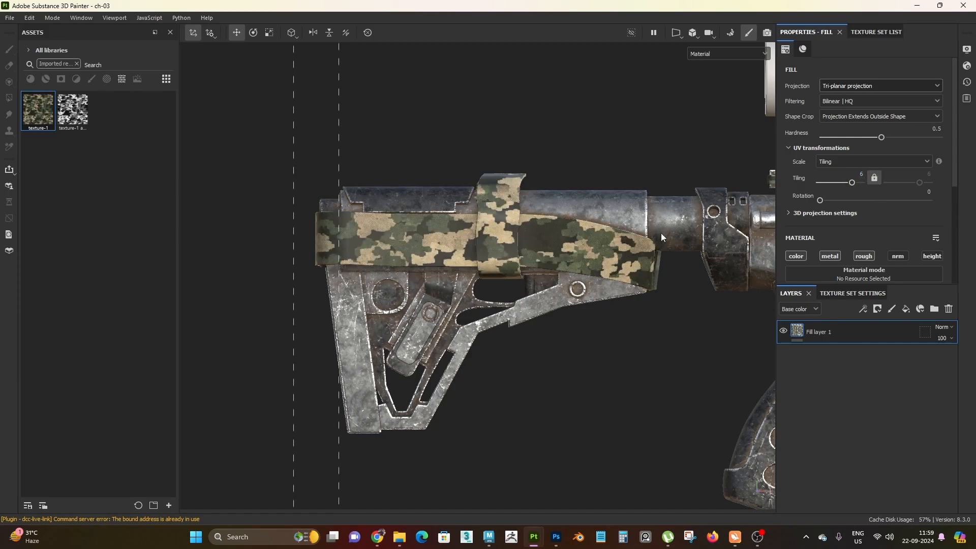
pyautogui.keyDown('alt'); pyautogui.moveTo(505, 315); pyautogui.dragTo(524, 292); pyautogui.keyUp('alt')
# Set the camouflage fill layer's roughness to 0.75 and check the strap's sheen.
pyautogui.scroll(-5, 874, 206)
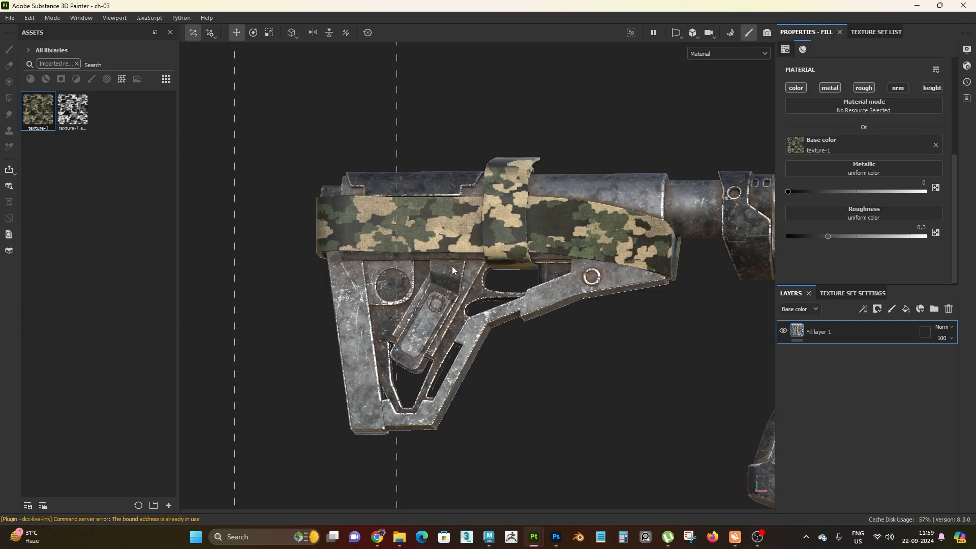
pyautogui.click(911, 227)
pyautogui.write('0.75')
pyautogui.press('Return')
pyautogui.keyDown('alt'); pyautogui.moveTo(511, 318); pyautogui.dragTo(547, 338); pyautogui.keyUp('alt')
pyautogui.keyDown('shift'); pyautogui.moveTo(547, 337); pyautogui.dragTo(569, 372, button='right'); pyautogui.keyUp('shift')
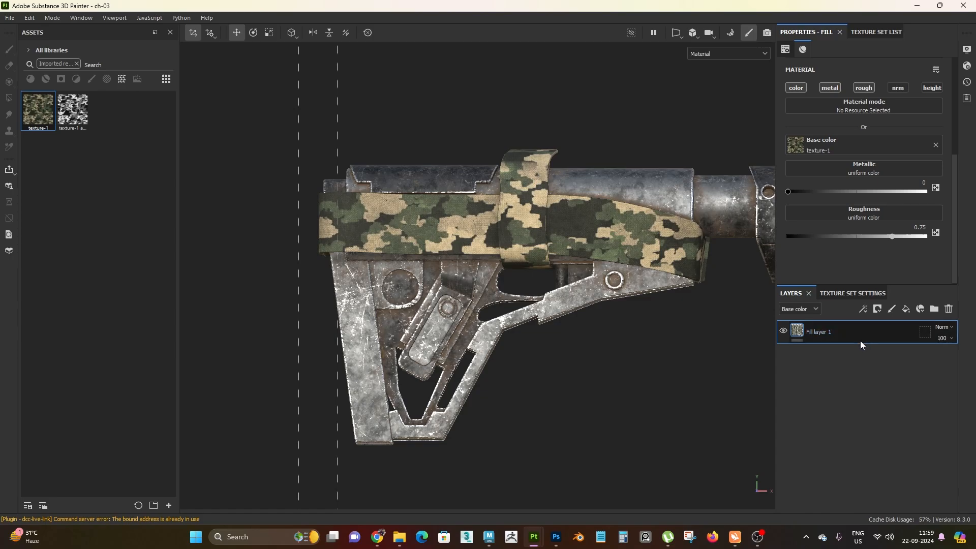
# Add a second fill layer above the camouflage and disable its color, metal and nrm channels, keeping rough and height.
pyautogui.click(906, 308)
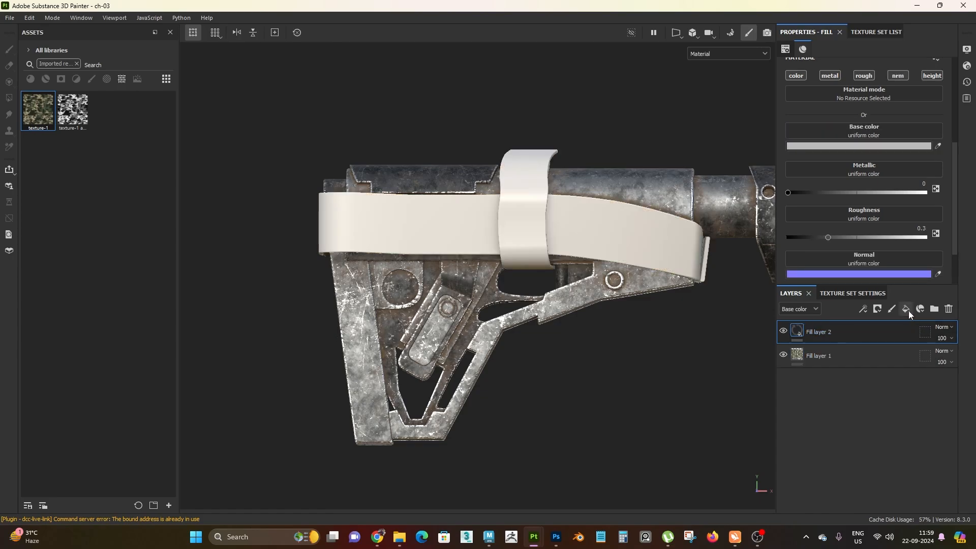
pyautogui.keyDown('alt'); pyautogui.moveTo(466, 275); pyautogui.dragTo(567, 349, button='right'); pyautogui.keyUp('alt')
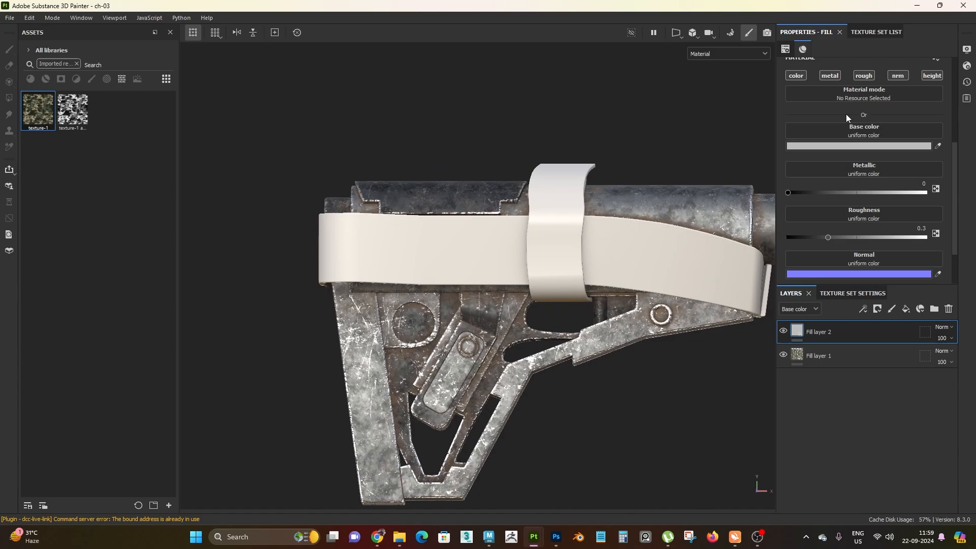
pyautogui.scroll(2, 563, 277)
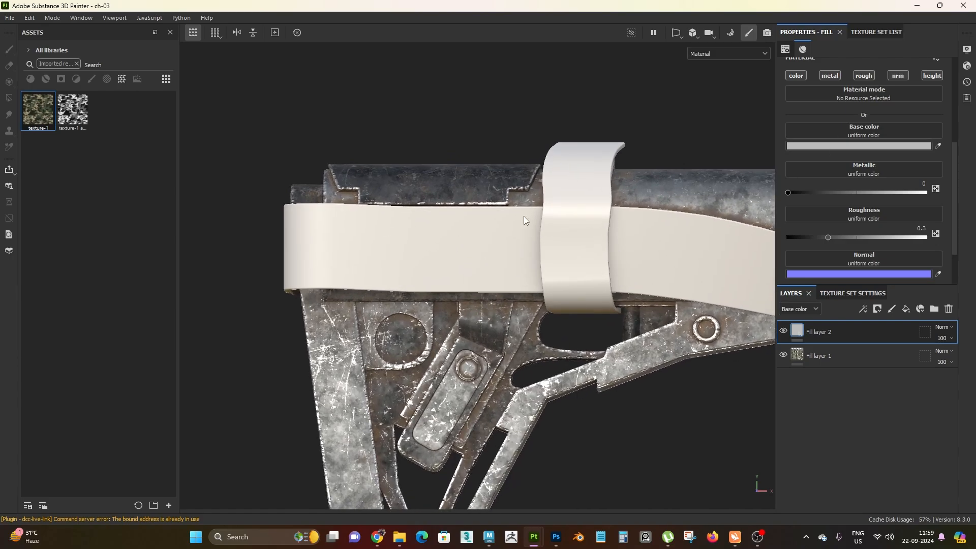
pyautogui.keyDown('alt'); pyautogui.moveTo(484, 296); pyautogui.dragTo(506, 338); pyautogui.keyUp('alt')
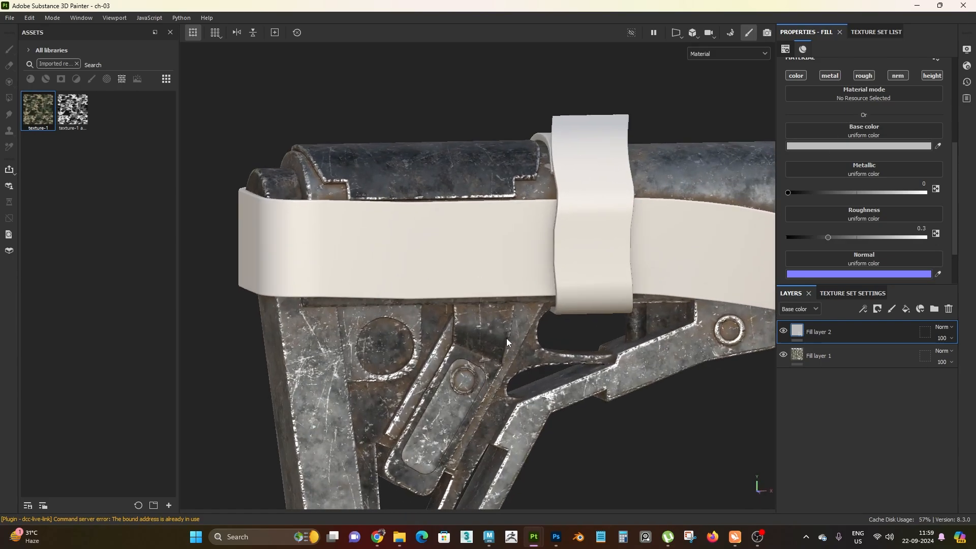
pyautogui.keyDown('alt'); pyautogui.moveTo(611, 275); pyautogui.dragTo(576, 284); pyautogui.keyUp('alt')
pyautogui.click(796, 75)
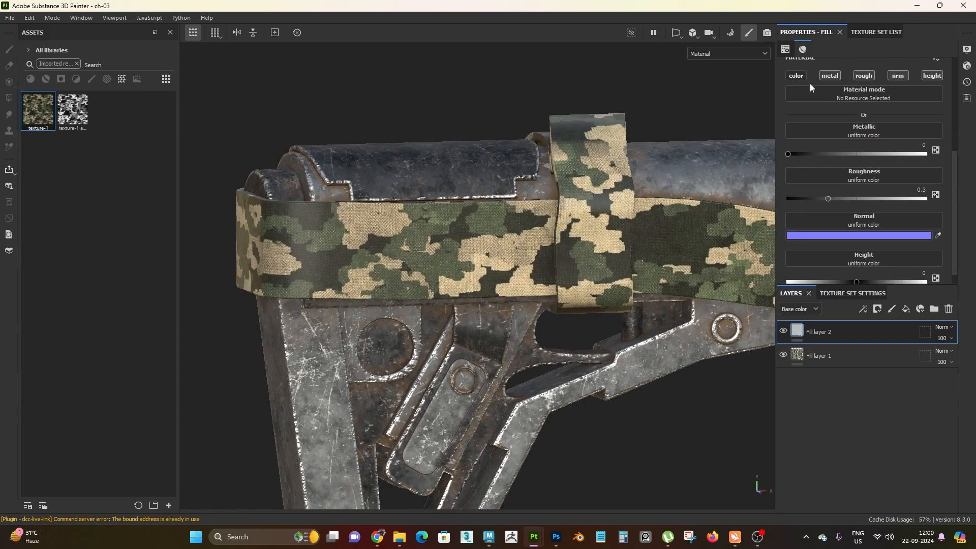
pyautogui.click(830, 76)
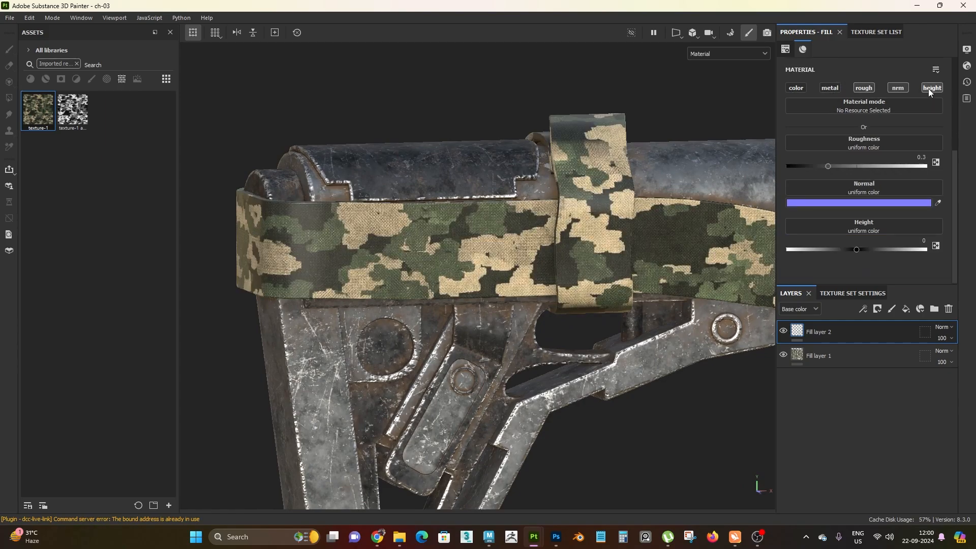
pyautogui.click(898, 88)
pyautogui.scroll(5, 506, 259)
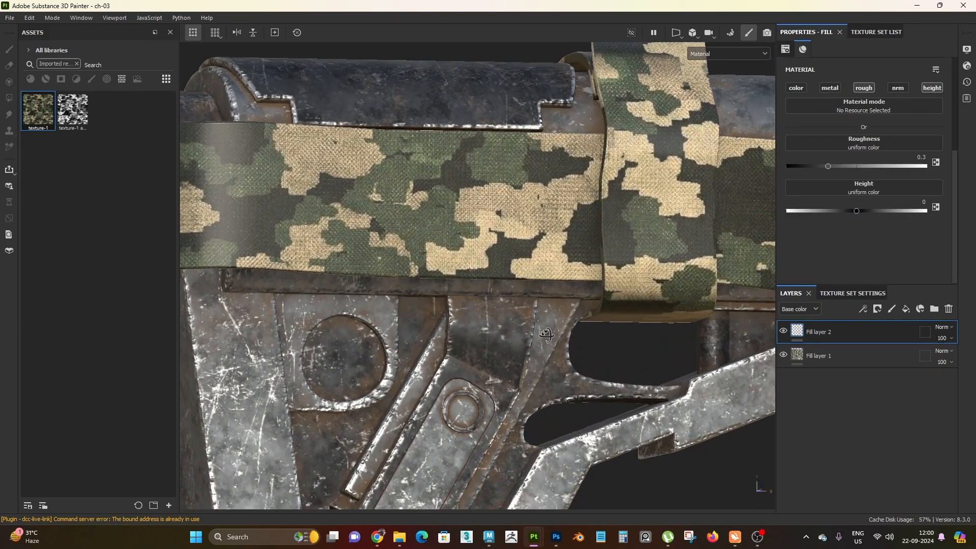
# Compare roughness with the camouflage layer and set the upper fill layer's roughness to 0.9.
pyautogui.click(862, 365)
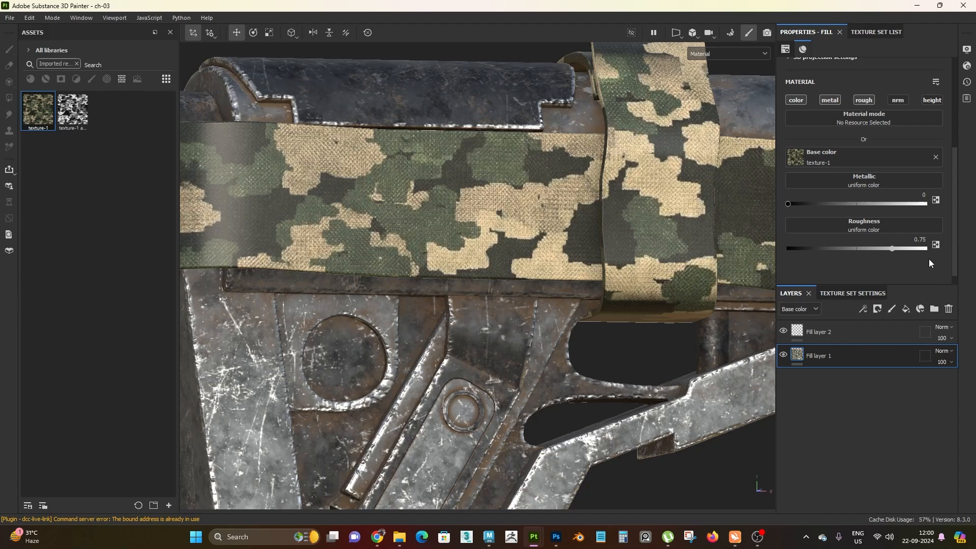
pyautogui.click(880, 328)
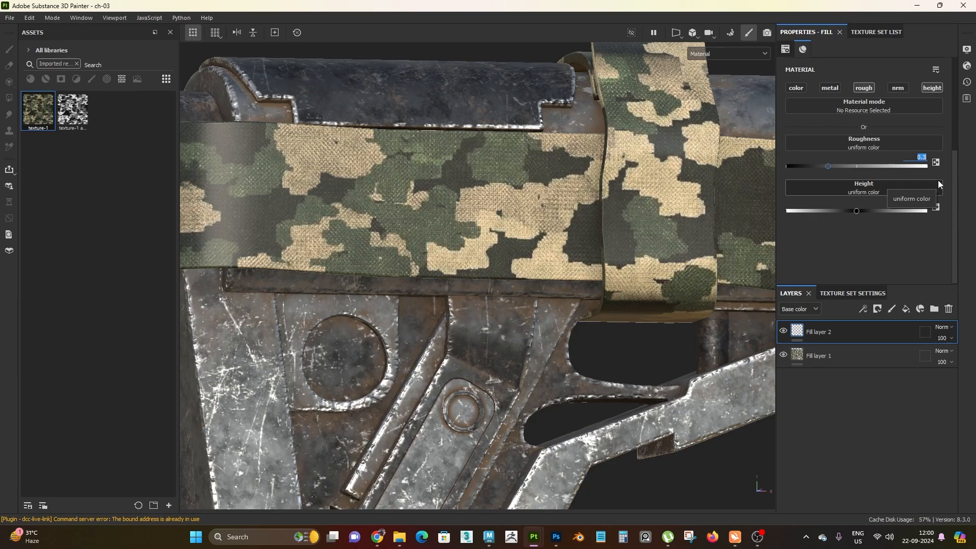
pyautogui.write('0.9')
pyautogui.press('Return')
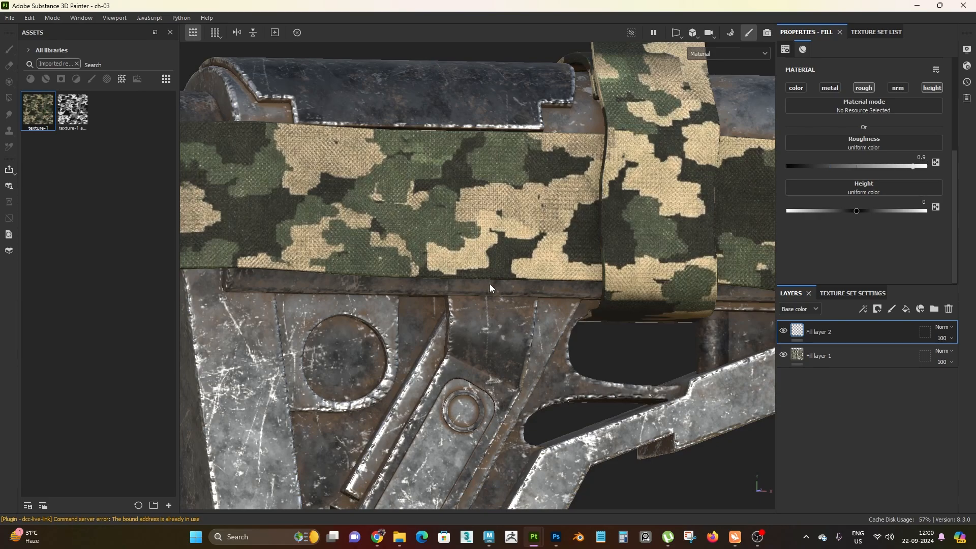
pyautogui.keyDown('alt'); pyautogui.moveTo(491, 288); pyautogui.dragTo(639, 295, button='right'); pyautogui.keyUp('alt')
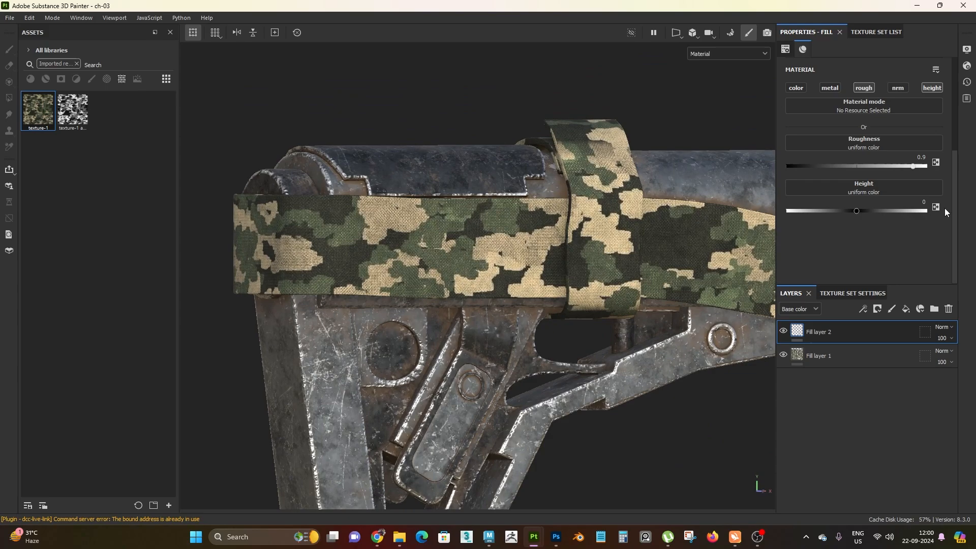
# Set the upper fill layer's height to -0.05 and check the strap's surface.
pyautogui.keyDown('alt'); pyautogui.moveTo(562, 253); pyautogui.dragTo(560, 264); pyautogui.keyUp('alt')
pyautogui.keyDown('alt'); pyautogui.moveTo(560, 264); pyautogui.dragTo(601, 321, button='right'); pyautogui.keyUp('alt')
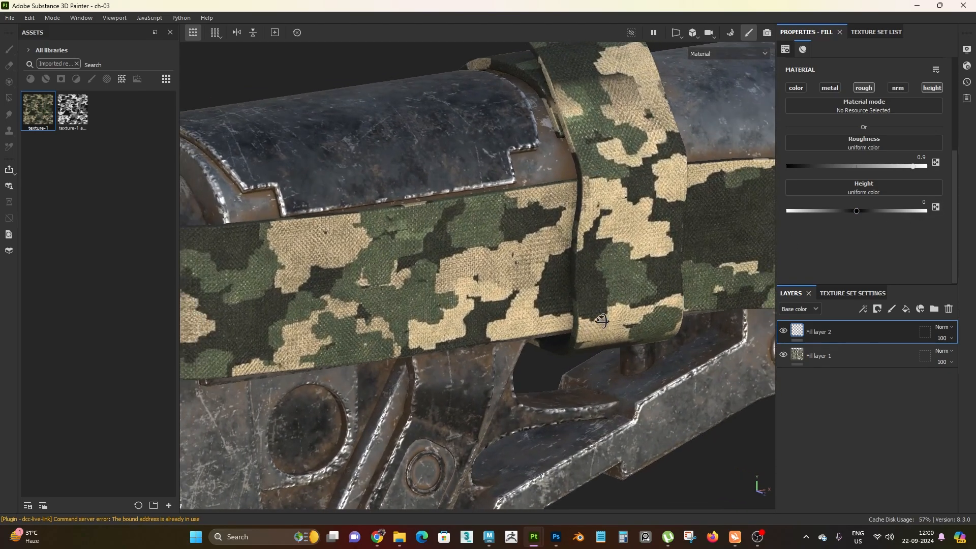
pyautogui.keyDown('alt'); pyautogui.moveTo(601, 321); pyautogui.dragTo(618, 303); pyautogui.keyUp('alt')
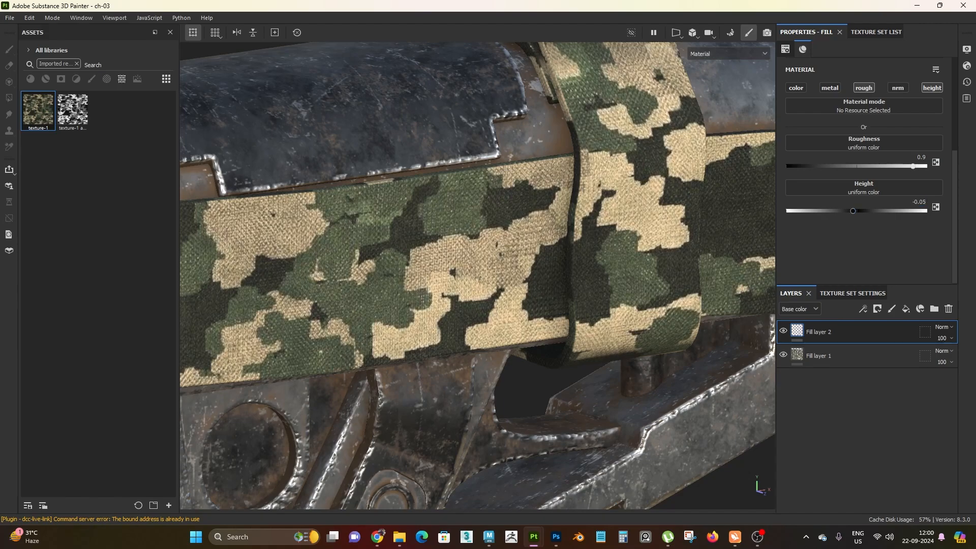
pyautogui.keyDown('alt'); pyautogui.moveTo(481, 300); pyautogui.dragTo(283, 108, button='right'); pyautogui.keyUp('alt')
pyautogui.keyDown('alt'); pyautogui.moveTo(283, 163); pyautogui.dragTo(381, 95, button='middle'); pyautogui.keyUp('alt')
pyautogui.keyDown('alt'); pyautogui.moveTo(381, 96); pyautogui.dragTo(488, 168, button='right'); pyautogui.keyUp('alt')
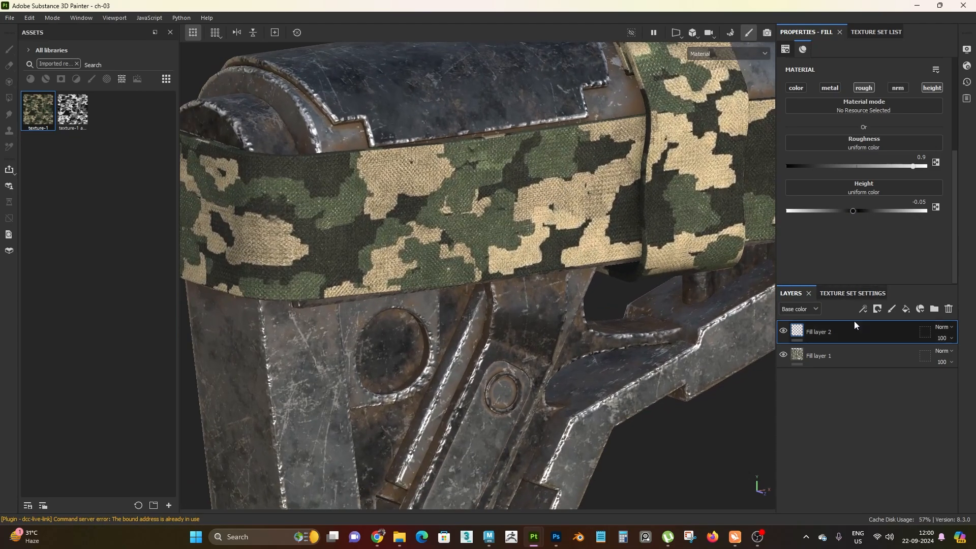
# Add a black mask with a fill effect to Fill layer 2 and assign texture-1 alpha as its grayscale.
pyautogui.rightClick(855, 328)
pyautogui.click(871, 15)
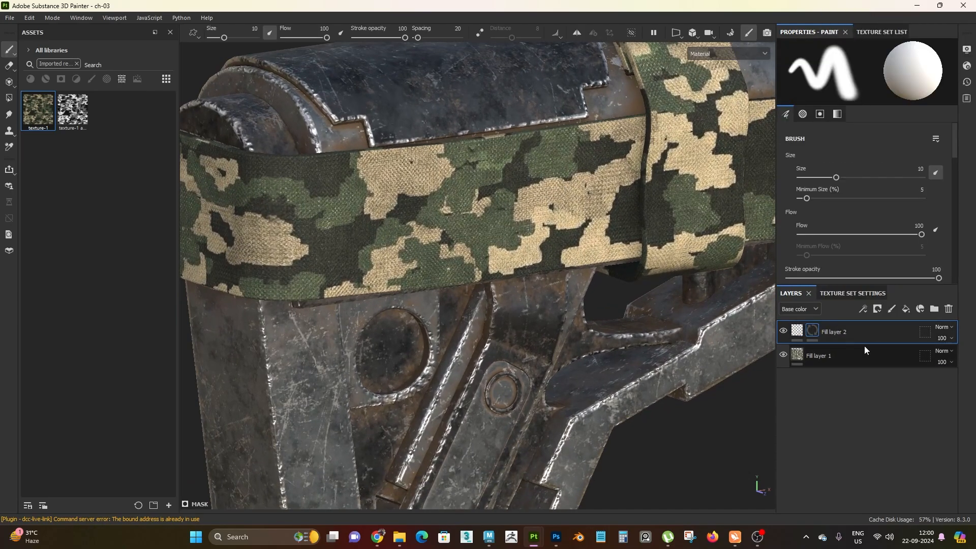
pyautogui.rightClick(816, 331)
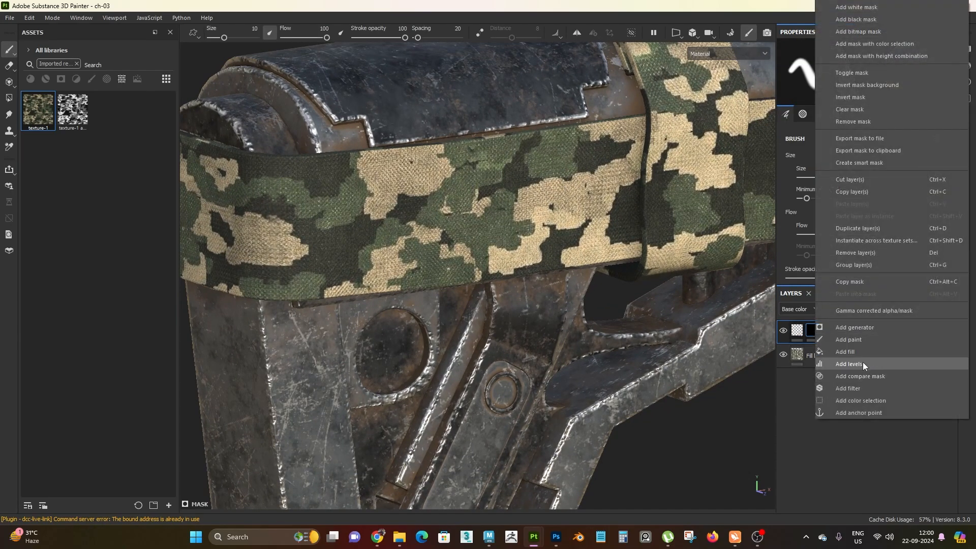
pyautogui.click(866, 356)
pyautogui.click(89, 110)
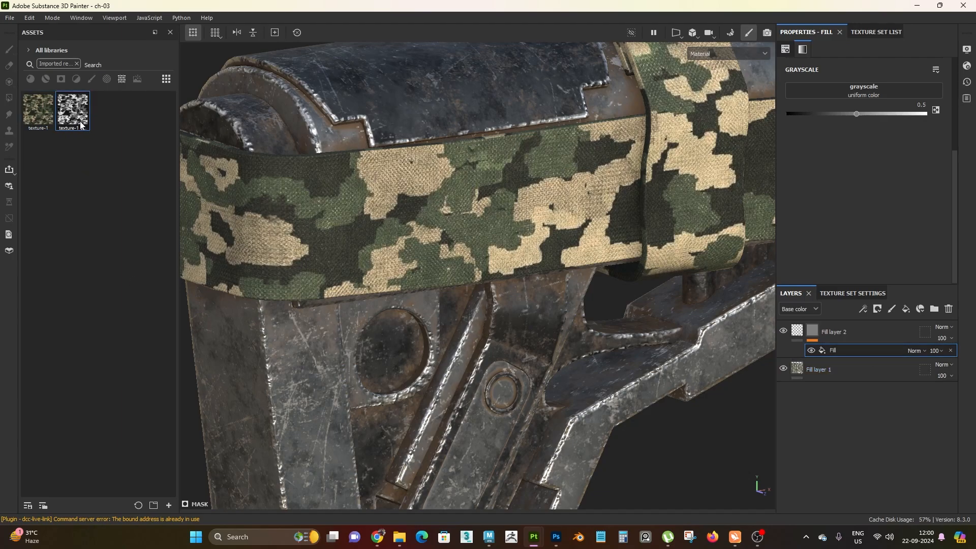
pyautogui.moveTo(74, 116); pyautogui.dragTo(855, 91)
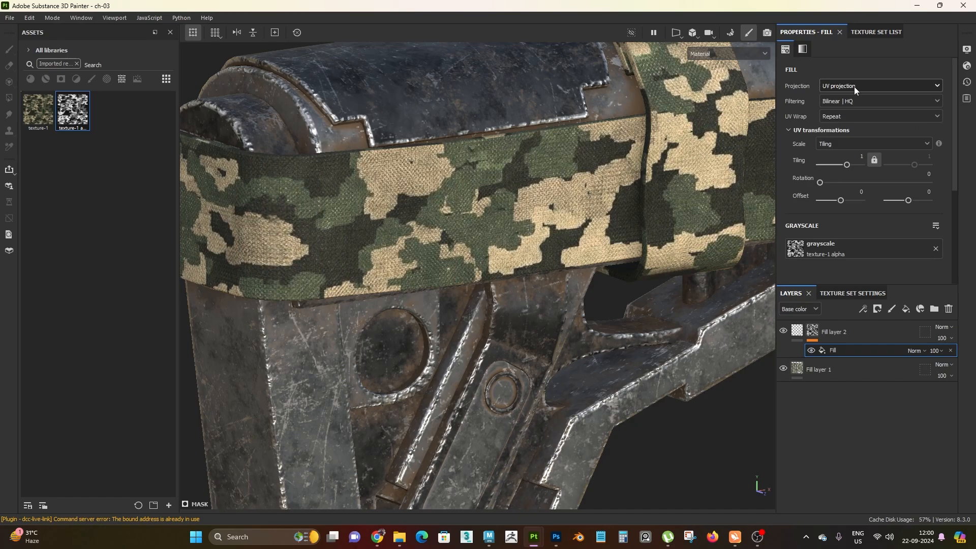
# Switch the mask's fill to Tri-planar projection and match its tiling to the camouflage layer's.
pyautogui.click(854, 86)
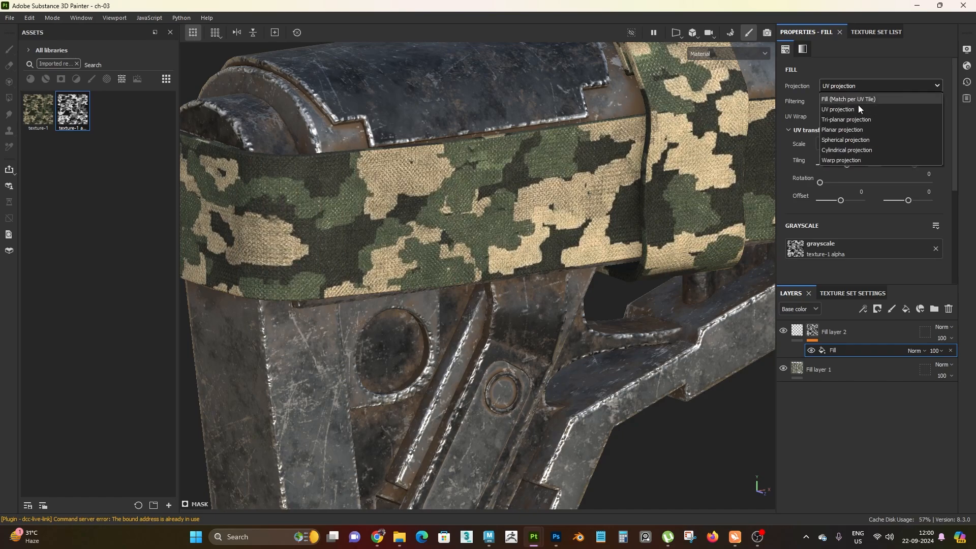
pyautogui.click(829, 394)
pyautogui.click(828, 379)
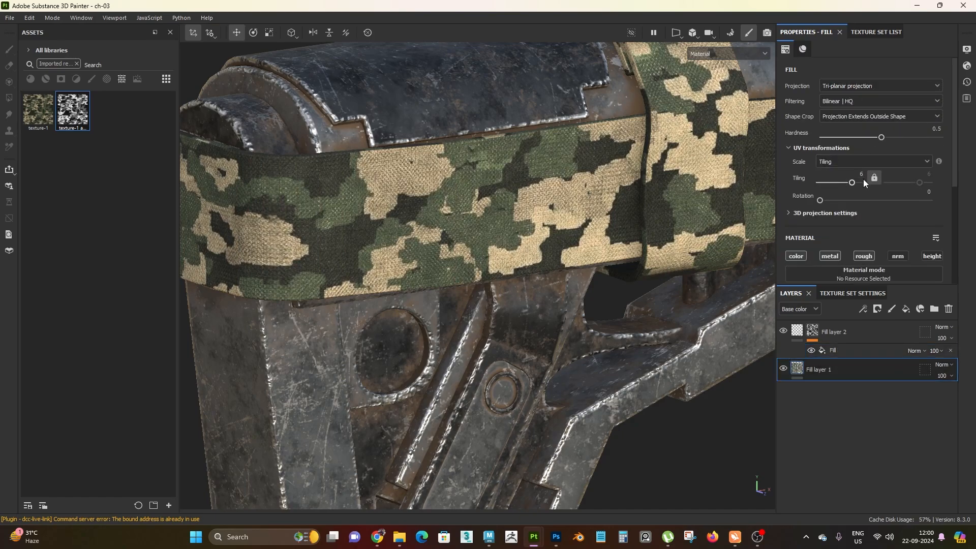
pyautogui.click(844, 351)
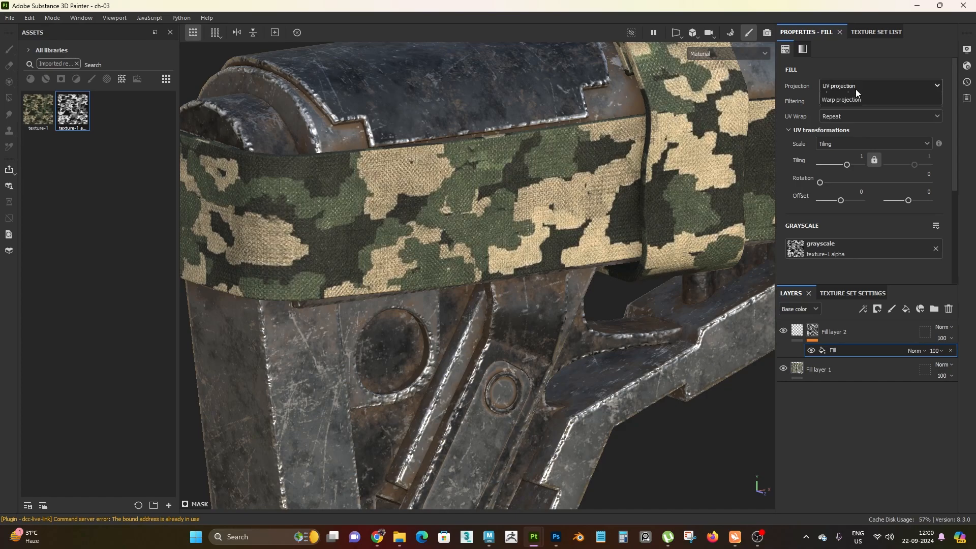
pyautogui.click(856, 87)
pyautogui.click(855, 120)
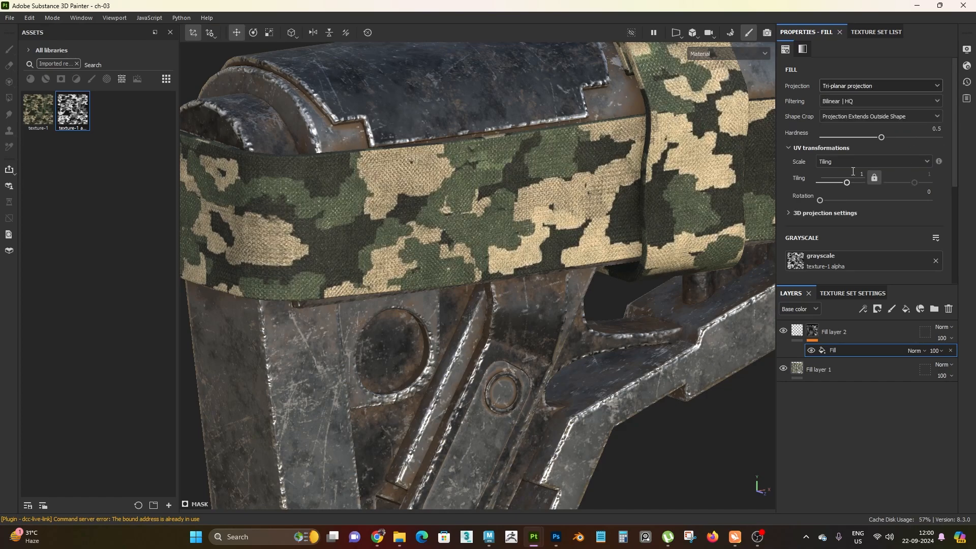
pyautogui.press('Return')
# Return to Fill layer 2's material and examine the camouflage relief on the strap up close.
pyautogui.scroll(-4, 604, 222)
pyautogui.click(796, 332)
pyautogui.scroll(-2, 469, 224)
pyautogui.scroll(4, 469, 224)
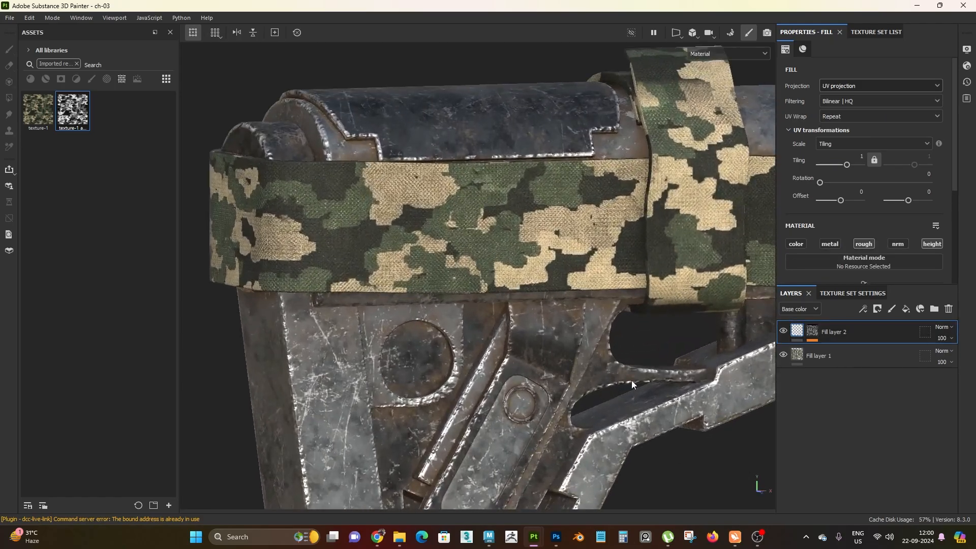
pyautogui.keyDown('alt'); pyautogui.moveTo(468, 224); pyautogui.dragTo(488, 254); pyautogui.keyUp('alt')
pyautogui.keyDown('shift'); pyautogui.moveTo(498, 325); pyautogui.dragTo(750, 526, button='right'); pyautogui.keyUp('shift')
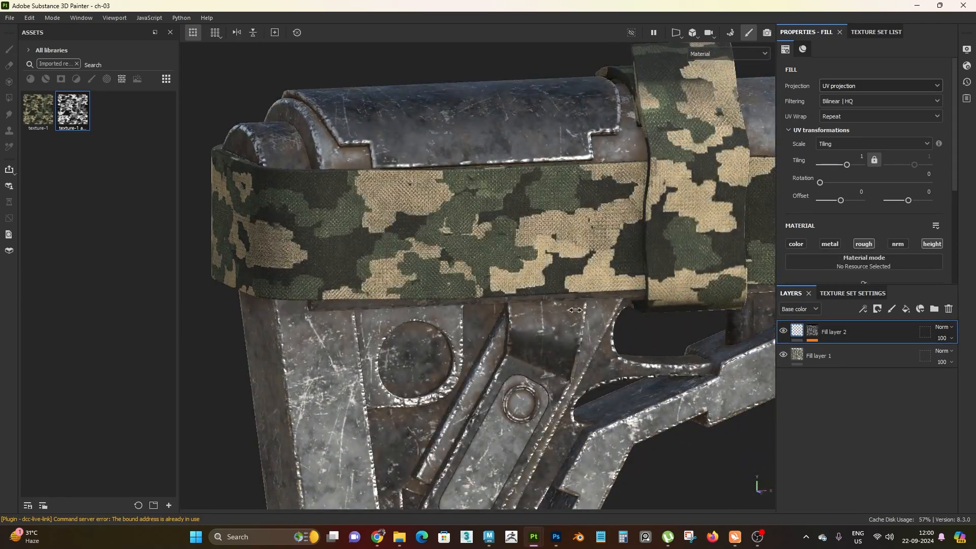
pyautogui.scroll(5, 573, 207)
pyautogui.keyDown('alt'); pyautogui.moveTo(574, 207); pyautogui.dragTo(541, 244); pyautogui.keyUp('alt')
pyautogui.scroll(3, 516, 290)
pyautogui.moveTo(516, 290)
pyautogui.keyDown('shift'); pyautogui.mouseDown(button='right')
pyautogui.moveTo(595, 295)
pyautogui.moveTo(522, 293)
pyautogui.mouseUp(button='right'); pyautogui.keyUp('shift')
pyautogui.keyDown('alt'); pyautogui.moveTo(555, 351); pyautogui.dragTo(583, 346); pyautogui.keyUp('alt')
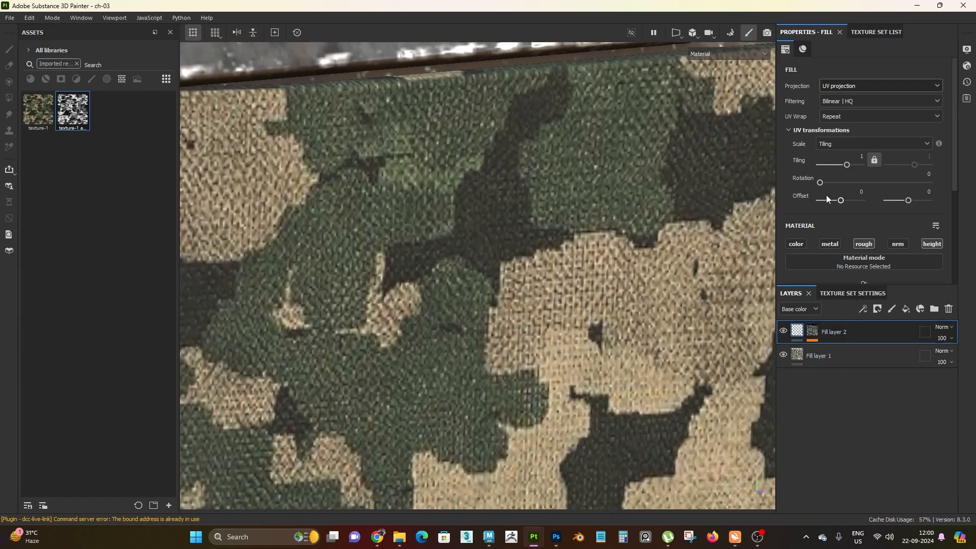
# Deepen Fill layer 2's height to -0.1 while checking the relief between the camouflage patches.
pyautogui.scroll(-3, 855, 217)
pyautogui.moveTo(855, 215)
pyautogui.mouseDown()
pyautogui.moveTo(846, 215)
pyautogui.moveTo(880, 217)
pyautogui.moveTo(850, 221)
pyautogui.mouseUp()
pyautogui.scroll(-4, 468, 285)
pyautogui.moveTo(457, 285)
pyautogui.keyDown('alt'); pyautogui.mouseDown()
pyautogui.moveTo(348, 301)
pyautogui.moveTo(337, 316)
pyautogui.moveTo(448, 289)
pyautogui.moveTo(488, 326)
pyautogui.moveTo(472, 285)
pyautogui.mouseUp(); pyautogui.keyUp('alt')
pyautogui.scroll(3, 458, 284)
pyautogui.scroll(2, 478, 280)
pyautogui.moveTo(847, 216)
pyautogui.mouseDown()
pyautogui.moveTo(877, 216)
pyautogui.moveTo(849, 220)
pyautogui.mouseUp()
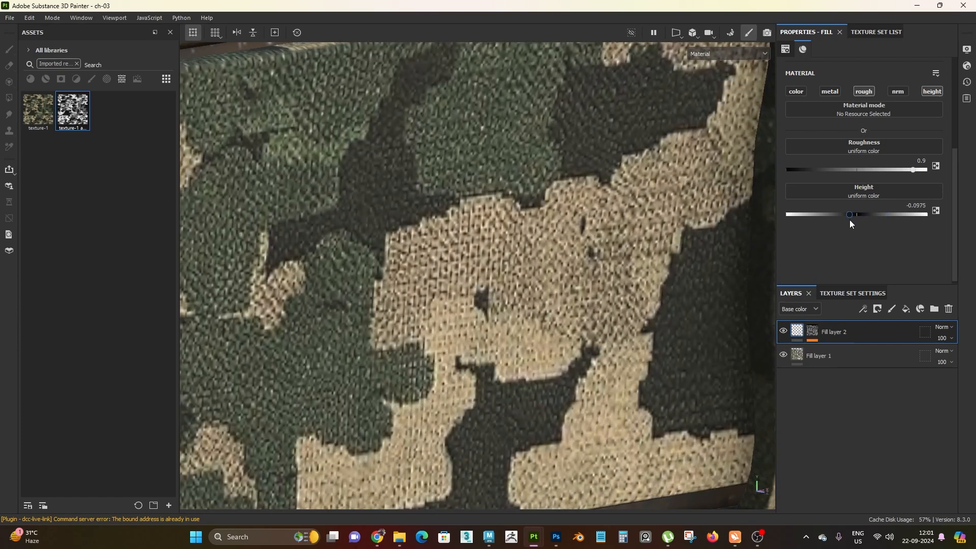
pyautogui.scroll(-4, 379, 208)
pyautogui.scroll(4, 508, 285)
pyautogui.keyDown('alt'); pyautogui.moveTo(379, 208); pyautogui.dragTo(565, 304); pyautogui.keyUp('alt')
pyautogui.keyDown('shift'); pyautogui.moveTo(565, 304); pyautogui.dragTo(595, 265, button='right'); pyautogui.keyUp('shift')
pyautogui.scroll(2, 600, 258)
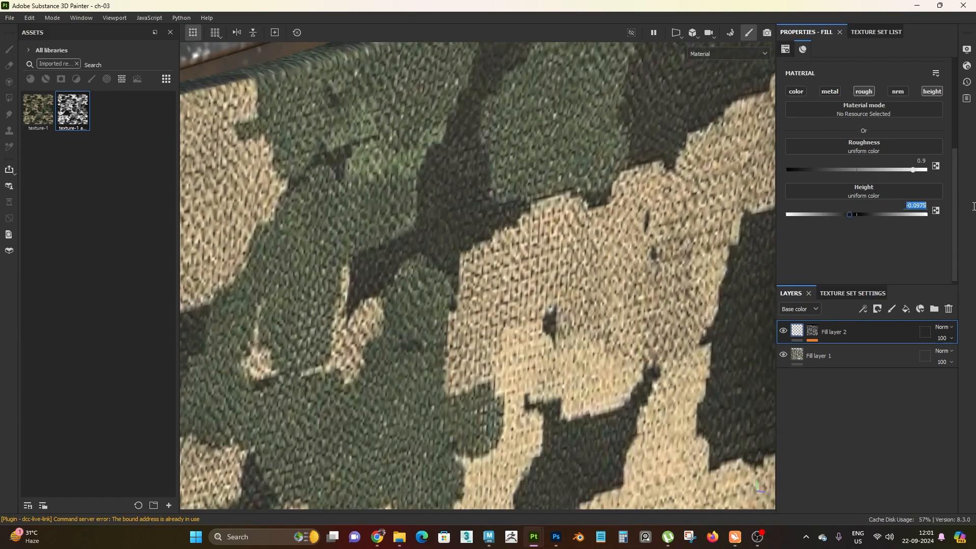
pyautogui.press('BackSpace')
# Examine the strap and its loop from several angles to judge the camouflage's depth and roughness.
pyautogui.keyDown('alt'); pyautogui.moveTo(544, 266); pyautogui.dragTo(473, 204, button='right'); pyautogui.keyUp('alt')
pyautogui.keyDown('alt'); pyautogui.moveTo(473, 203); pyautogui.dragTo(478, 277); pyautogui.keyUp('alt')
pyautogui.keyDown('shift'); pyautogui.moveTo(478, 277); pyautogui.dragTo(509, 152, button='right'); pyautogui.keyUp('shift')
pyautogui.keyDown('alt'); pyautogui.moveTo(508, 152); pyautogui.dragTo(333, 235, button='middle'); pyautogui.keyUp('alt')
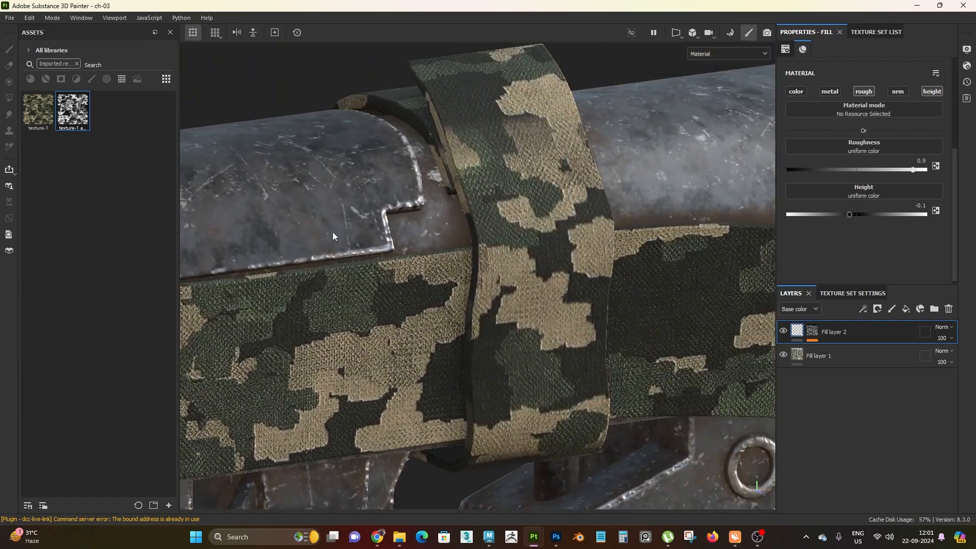
pyautogui.keyDown('alt'); pyautogui.moveTo(333, 236); pyautogui.dragTo(473, 249, button='right'); pyautogui.keyUp('alt')
pyautogui.keyDown('alt'); pyautogui.moveTo(473, 249); pyautogui.dragTo(537, 249, button='middle'); pyautogui.keyUp('alt')
pyautogui.keyDown('shift'); pyautogui.moveTo(537, 249); pyautogui.dragTo(535, 225, button='right'); pyautogui.keyUp('shift')
pyautogui.keyDown('alt'); pyautogui.moveTo(567, 223); pyautogui.dragTo(596, 175); pyautogui.keyUp('alt')
pyautogui.keyDown('alt'); pyautogui.moveTo(596, 175); pyautogui.dragTo(512, 390, button='right'); pyautogui.keyUp('alt')
pyautogui.keyDown('alt'); pyautogui.moveTo(512, 390); pyautogui.dragTo(504, 260); pyautogui.keyUp('alt')
pyautogui.keyDown('shift'); pyautogui.moveTo(504, 260); pyautogui.dragTo(573, 332, button='right'); pyautogui.keyUp('shift')
pyautogui.keyDown('alt'); pyautogui.moveTo(472, 196); pyautogui.dragTo(536, 390, button='right'); pyautogui.keyUp('alt')
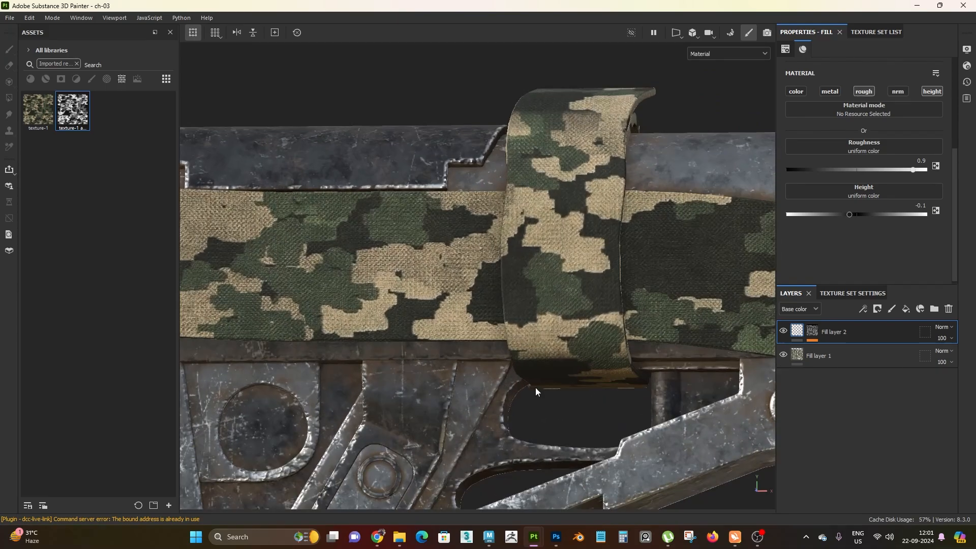
# Move along the rifle and examine the camouflage on the cords wrapped around the handguard.
pyautogui.keyDown('alt'); pyautogui.moveTo(527, 314); pyautogui.dragTo(517, 293); pyautogui.keyUp('alt')
pyautogui.keyDown('alt'); pyautogui.moveTo(557, 305); pyautogui.dragTo(392, 277, button='right'); pyautogui.keyUp('alt')
pyautogui.keyDown('alt'); pyautogui.moveTo(560, 269); pyautogui.dragTo(290, 304, button='middle'); pyautogui.keyUp('alt')
pyautogui.keyDown('alt'); pyautogui.moveTo(305, 275); pyautogui.dragTo(376, 275, button='right'); pyautogui.keyUp('alt')
pyautogui.keyDown('alt'); pyautogui.moveTo(285, 203); pyautogui.dragTo(427, 221, button='middle'); pyautogui.keyUp('alt')
pyautogui.keyDown('alt'); pyautogui.moveTo(339, 130); pyautogui.dragTo(265, 109, button='right'); pyautogui.keyUp('alt')
pyautogui.keyDown('alt'); pyautogui.moveTo(377, 255); pyautogui.dragTo(327, 215, button='middle'); pyautogui.keyUp('alt')
pyautogui.keyDown('alt'); pyautogui.moveTo(366, 275); pyautogui.dragTo(479, 348, button='right'); pyautogui.keyUp('alt')
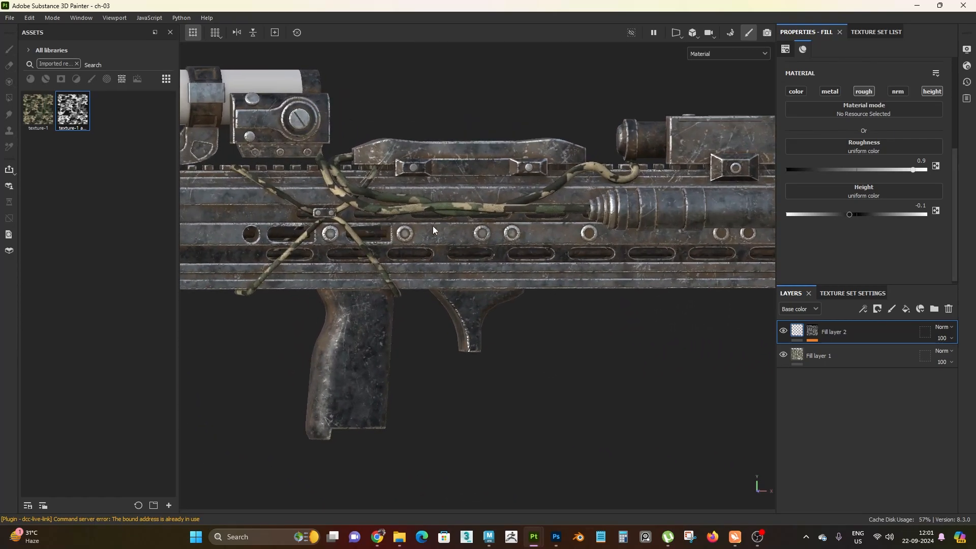
# Create a new folder in the layer stack and move Fill layer 1 and Fill layer 2 into it.
pyautogui.keyDown('alt'); pyautogui.moveTo(425, 262); pyautogui.dragTo(474, 291, button='middle'); pyautogui.keyUp('alt')
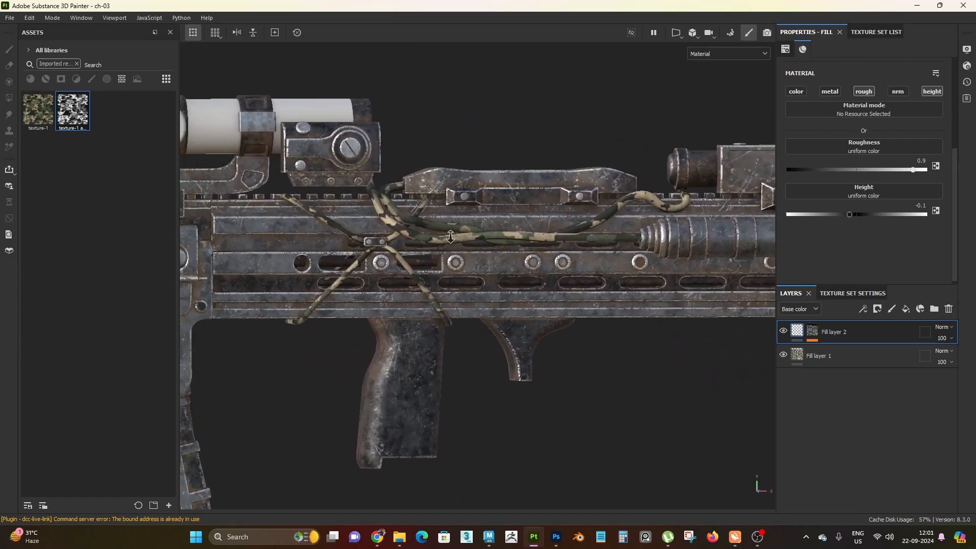
pyautogui.keyDown('alt'); pyautogui.moveTo(432, 289); pyautogui.dragTo(478, 325); pyautogui.keyUp('alt')
pyautogui.keyDown('alt'); pyautogui.moveTo(442, 325); pyautogui.dragTo(491, 359, button='right'); pyautogui.keyUp('alt')
pyautogui.keyDown('alt'); pyautogui.moveTo(592, 238); pyautogui.dragTo(514, 277); pyautogui.keyUp('alt')
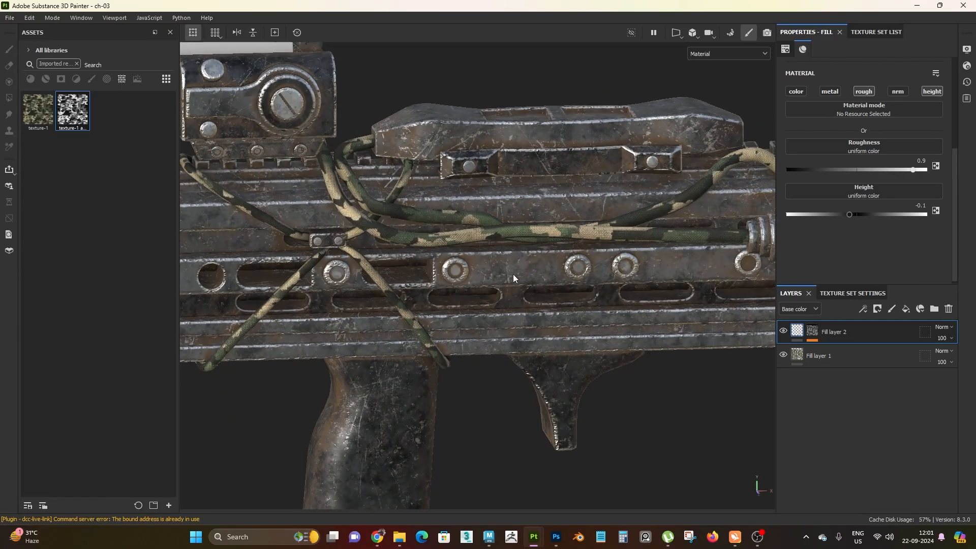
pyautogui.keyDown('alt'); pyautogui.moveTo(514, 276); pyautogui.dragTo(554, 307, button='right'); pyautogui.keyUp('alt')
pyautogui.click(935, 309)
pyautogui.click(850, 386)
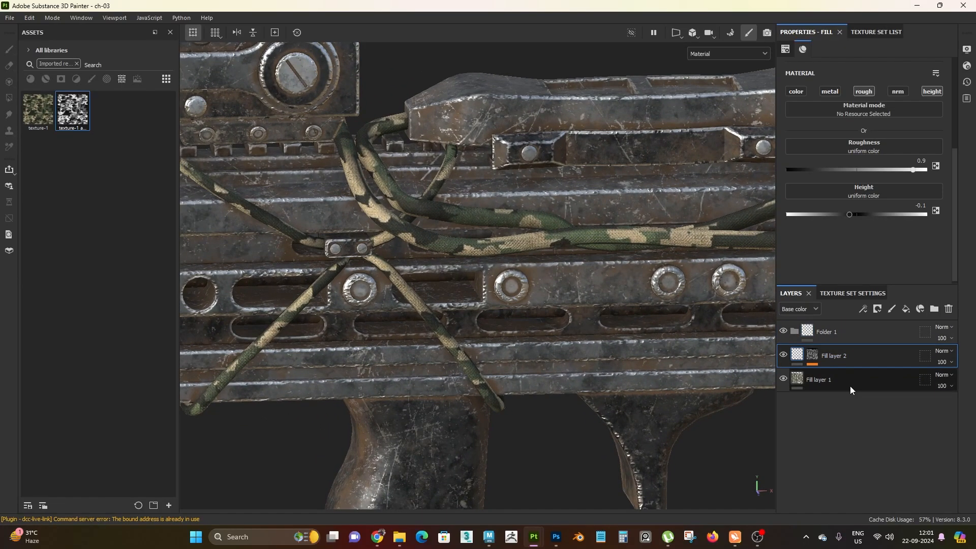
pyautogui.keyDown('shift'); pyautogui.click(844, 356); pyautogui.keyUp('shift')
pyautogui.moveTo(844, 356); pyautogui.dragTo(858, 334)
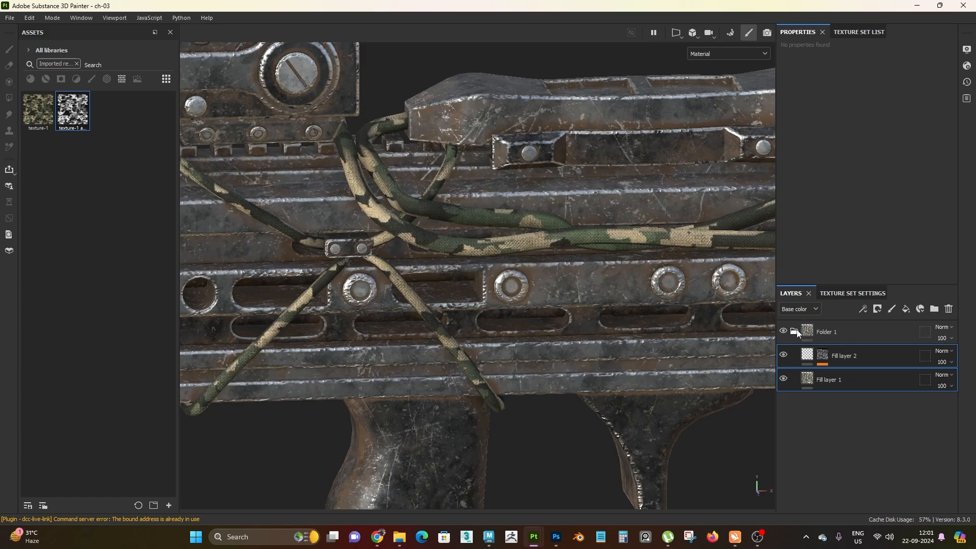
pyautogui.click(795, 331)
# Rename the folder holding the two fill layers as camoflauge.
pyautogui.doubleClick(833, 332)
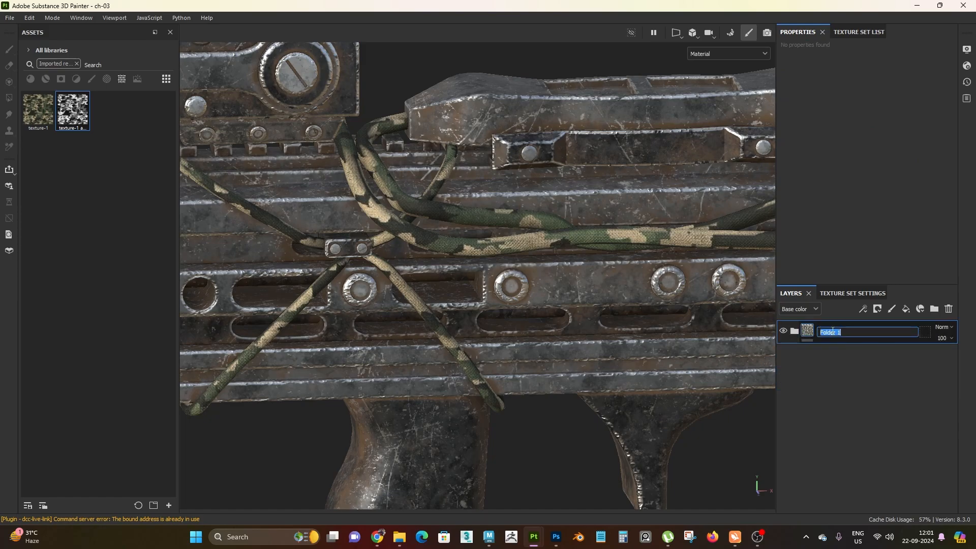
pyautogui.write('camoflauge')
pyautogui.press('Return')
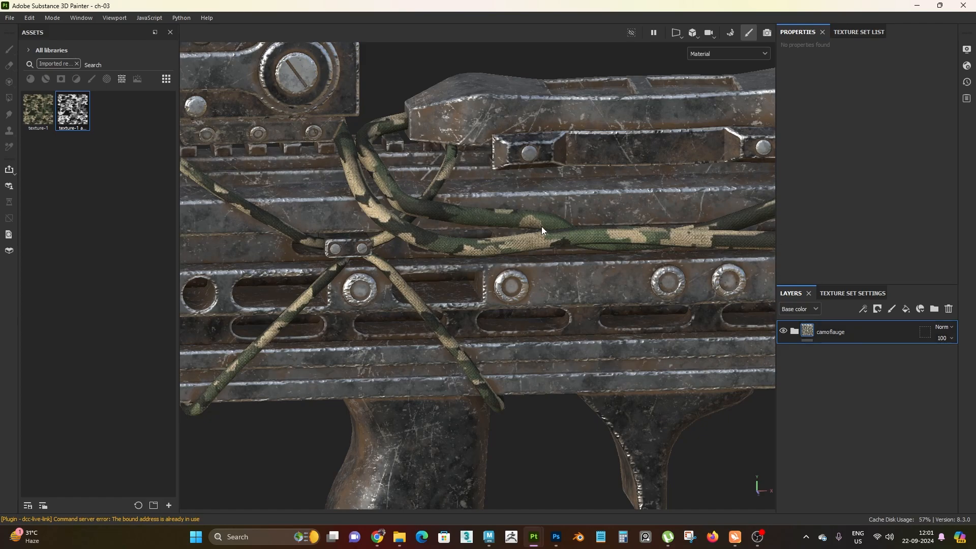
pyautogui.scroll(-3, 541, 227)
pyautogui.click(906, 309)
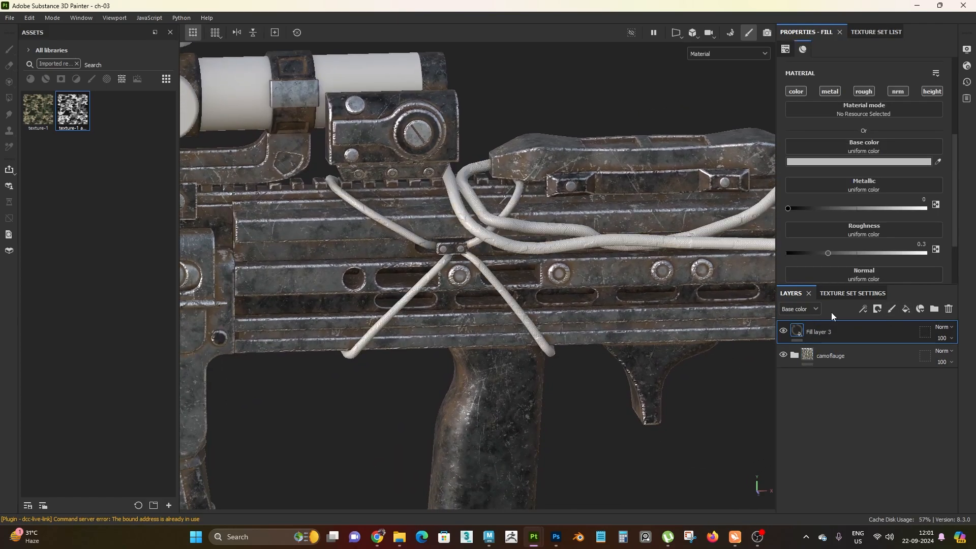
pyautogui.click(949, 308)
pyautogui.scroll(2, 558, 304)
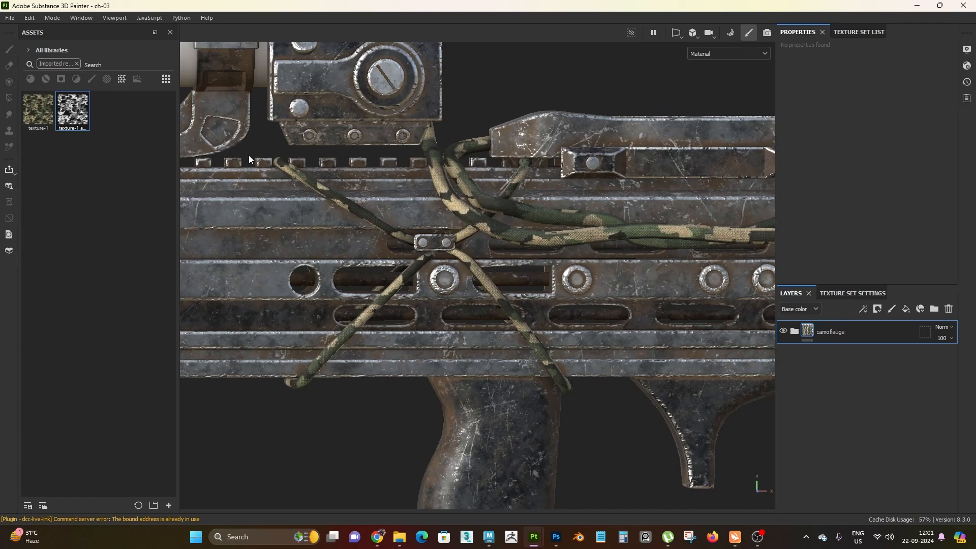
# Search the smart materials for "bronz" and add Bronze Armor above the camoflauge folder.
pyautogui.click(77, 64)
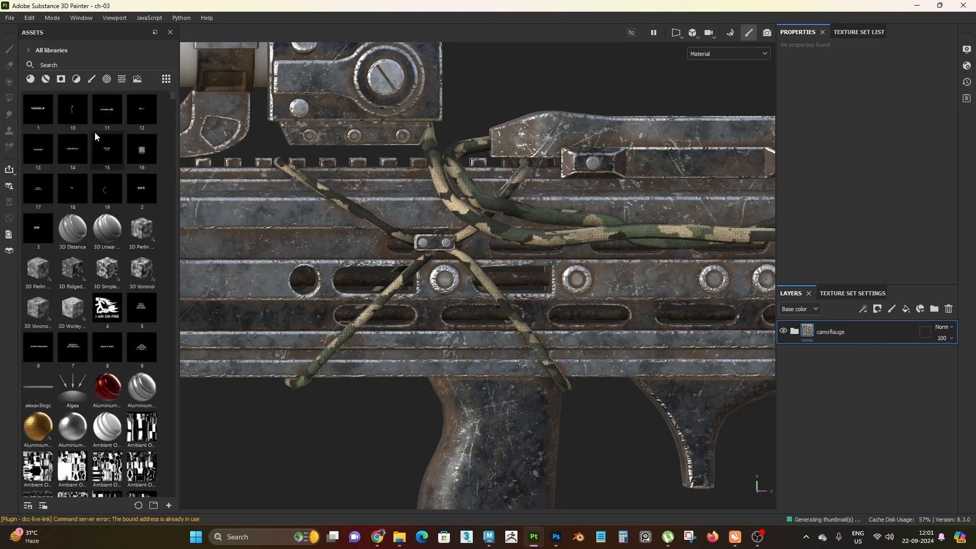
pyautogui.click(46, 81)
pyautogui.click(81, 65)
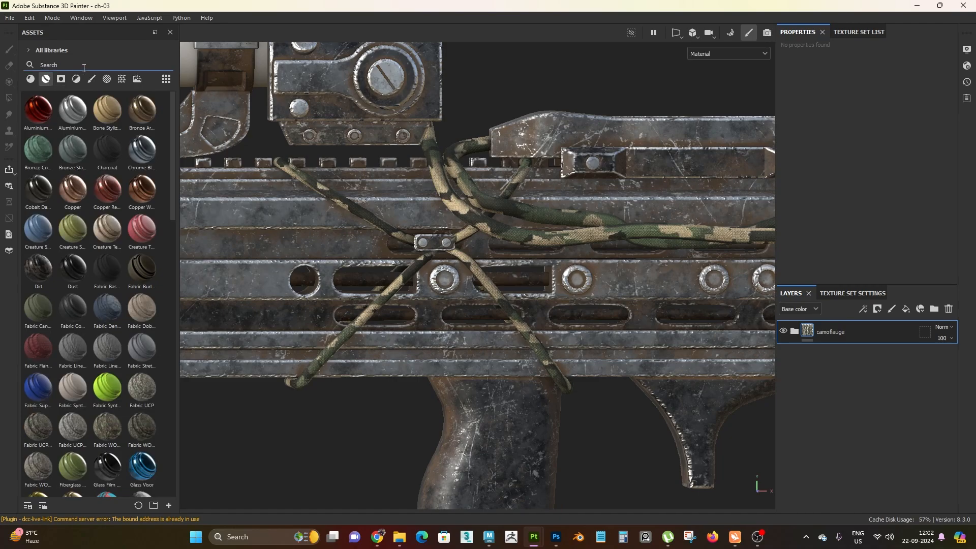
pyautogui.write('bro')
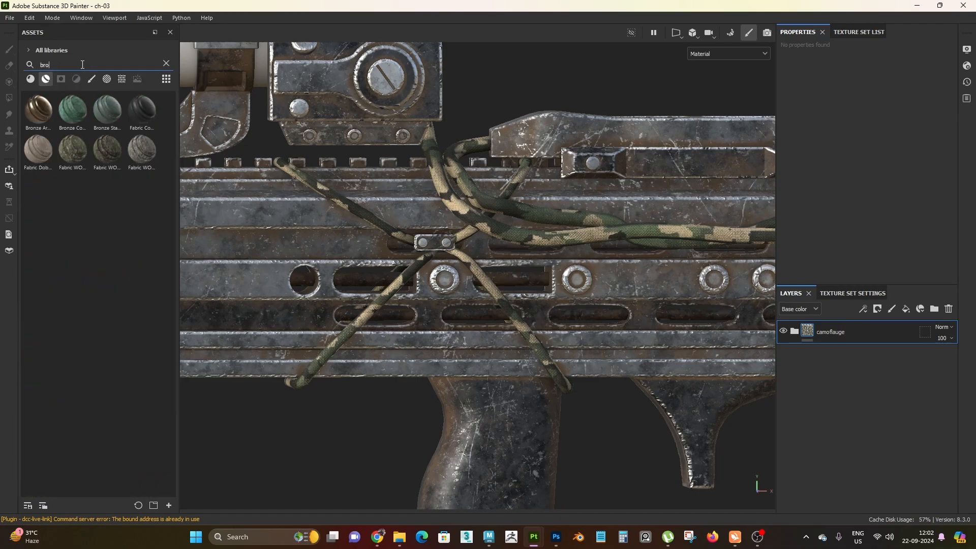
pyautogui.write('nz')
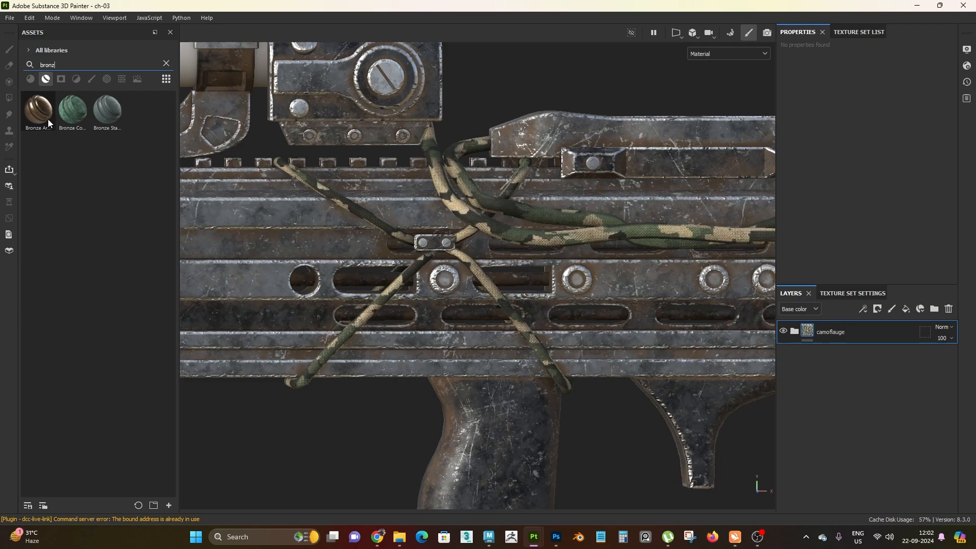
pyautogui.moveTo(48, 119); pyautogui.dragTo(871, 326)
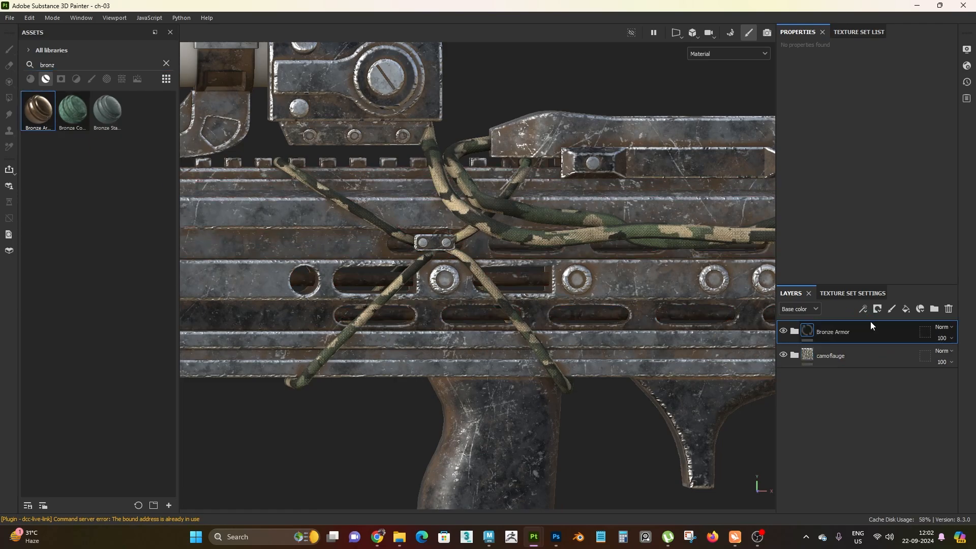
# Add a black mask with a paint effect to the Bronze Armor folder.
pyautogui.keyDown('alt'); pyautogui.moveTo(585, 322); pyautogui.dragTo(564, 320); pyautogui.keyUp('alt')
pyautogui.moveTo(564, 319)
pyautogui.keyDown('alt'); pyautogui.mouseDown(button='right')
pyautogui.moveTo(545, 286)
pyautogui.moveTo(558, 337)
pyautogui.mouseUp(button='right'); pyautogui.keyUp('alt')
pyautogui.keyDown('alt'); pyautogui.moveTo(559, 337); pyautogui.dragTo(545, 350); pyautogui.keyUp('alt')
pyautogui.rightClick(887, 330)
pyautogui.click(894, 19)
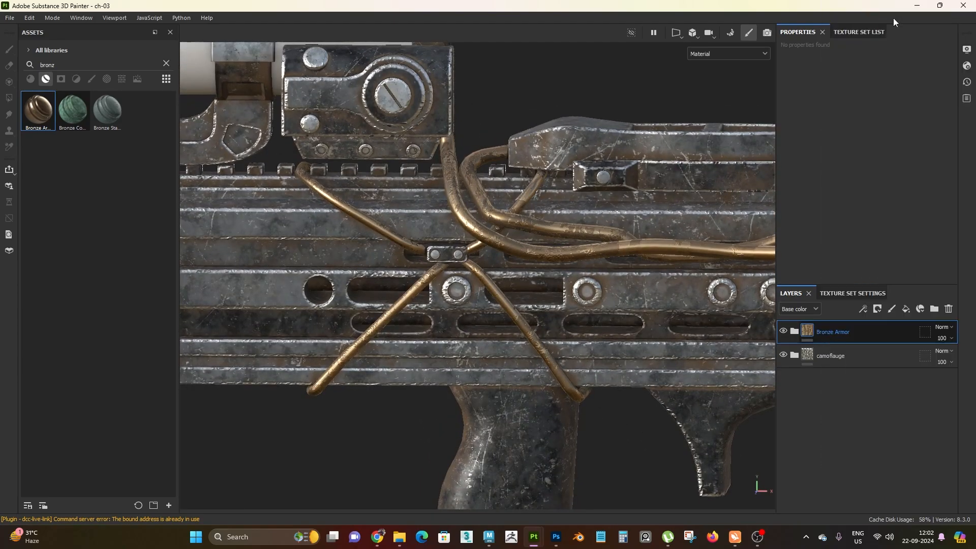
pyautogui.rightClick(856, 334)
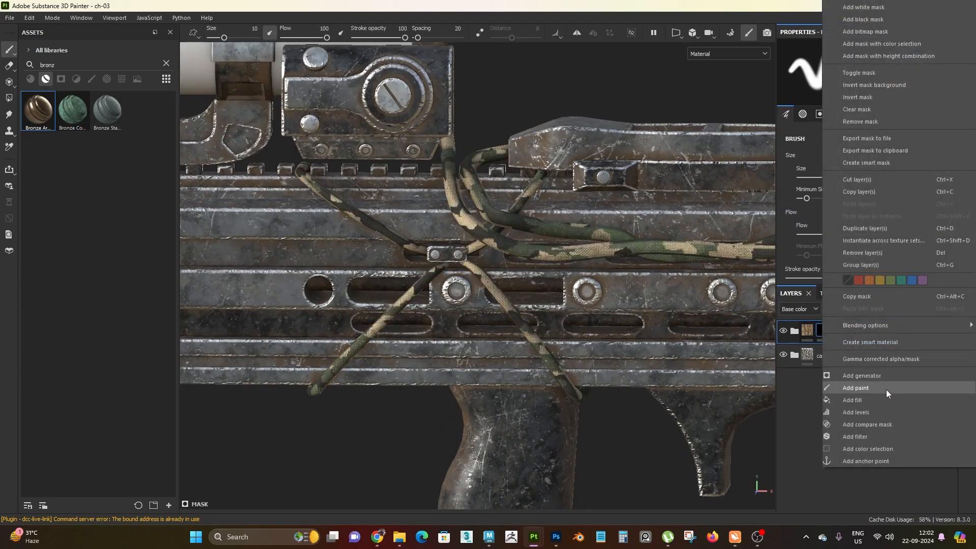
pyautogui.click(886, 389)
# Fill the two thick cables beside the scope mount into the Bronze Armor mask using Polygon Fill in mesh mode.
pyautogui.click(9, 98)
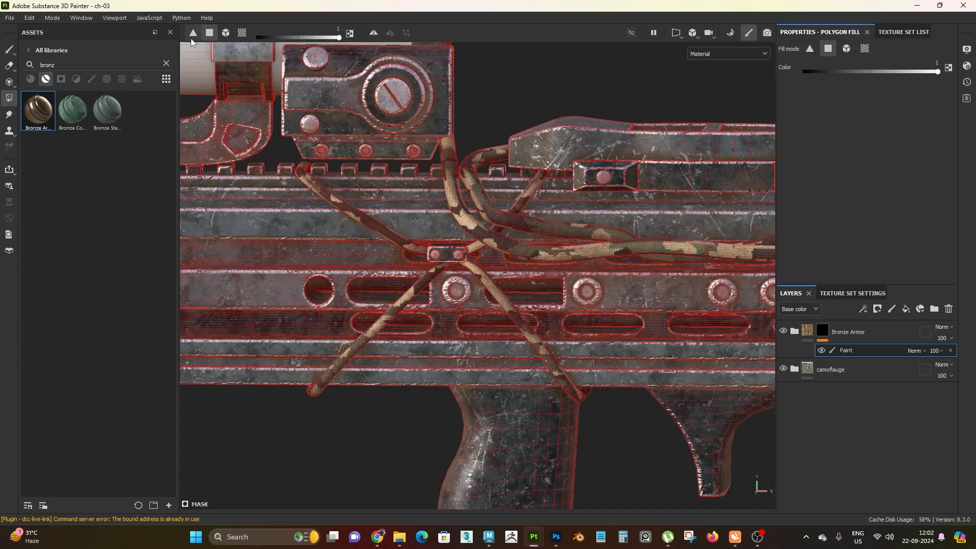
pyautogui.keyDown('alt'); pyautogui.moveTo(602, 357); pyautogui.dragTo(564, 330, button='right'); pyautogui.keyUp('alt')
pyautogui.keyDown('alt'); pyautogui.moveTo(565, 331); pyautogui.dragTo(554, 351); pyautogui.keyUp('alt')
pyautogui.keyDown('alt'); pyautogui.moveTo(554, 351); pyautogui.dragTo(570, 374, button='right'); pyautogui.keyUp('alt')
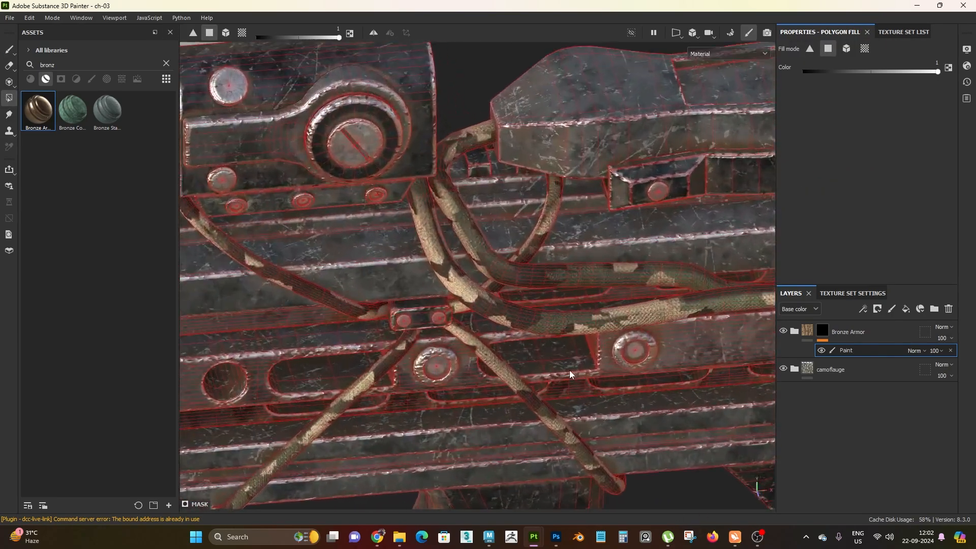
pyautogui.keyDown('alt'); pyautogui.moveTo(446, 206); pyautogui.dragTo(456, 285); pyautogui.keyUp('alt')
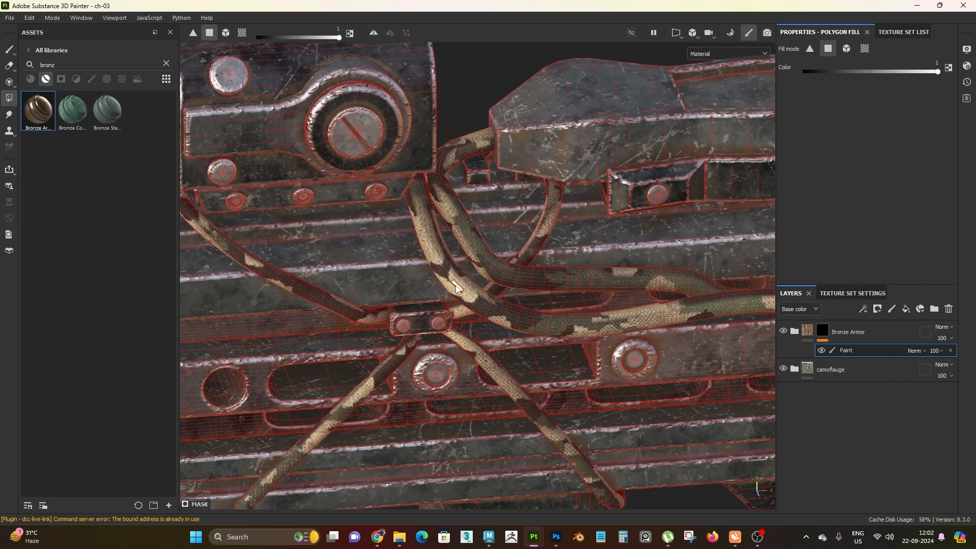
pyautogui.keyDown('alt'); pyautogui.moveTo(482, 315); pyautogui.dragTo(250, 54); pyautogui.keyUp('alt')
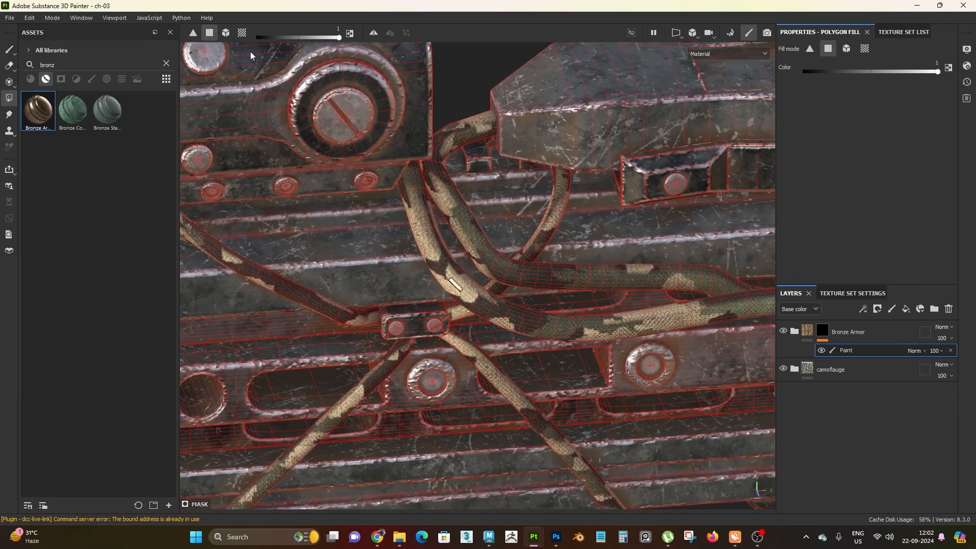
pyautogui.click(226, 33)
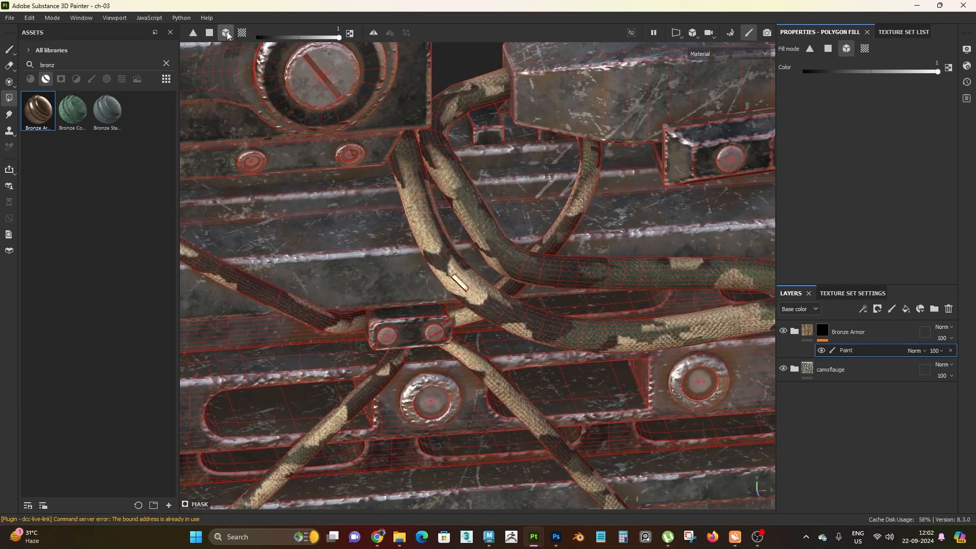
pyautogui.click(490, 300)
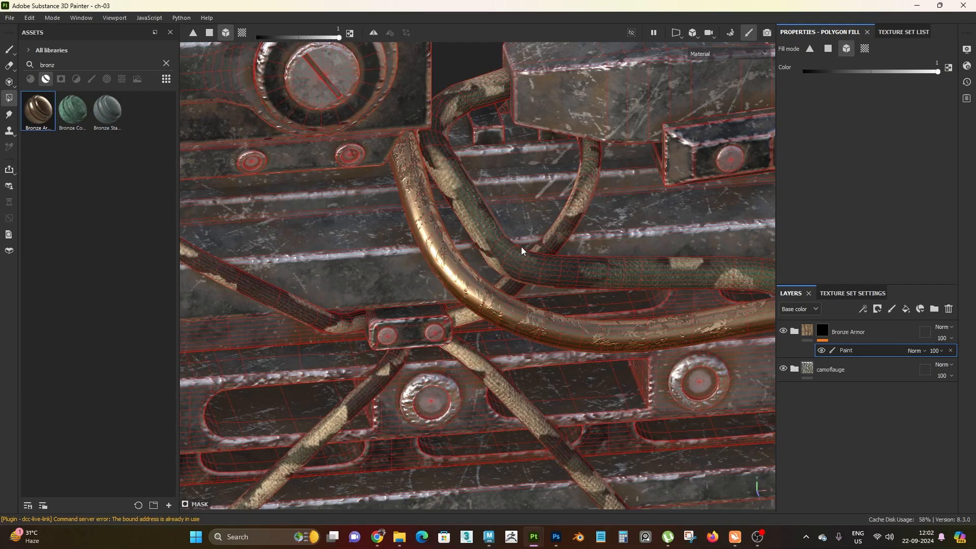
pyautogui.click(513, 258)
# Leave the mask and examine the bronze cables along the handguard from several angles and under different lighting.
pyautogui.keyDown('alt'); pyautogui.moveTo(512, 258); pyautogui.dragTo(493, 237, button='right'); pyautogui.keyUp('alt')
pyautogui.keyDown('alt'); pyautogui.moveTo(492, 237); pyautogui.dragTo(732, 529); pyautogui.keyUp('alt')
pyautogui.keyDown('alt'); pyautogui.moveTo(549, 285); pyautogui.dragTo(618, 333, button='right'); pyautogui.keyUp('alt')
pyautogui.click(808, 331)
pyautogui.keyDown('alt'); pyautogui.moveTo(525, 370); pyautogui.dragTo(496, 338, button='right'); pyautogui.keyUp('alt')
pyautogui.keyDown('shift'); pyautogui.moveTo(496, 351); pyautogui.dragTo(509, 305, button='right'); pyautogui.keyUp('shift')
pyautogui.keyDown('alt'); pyautogui.moveTo(623, 273); pyautogui.dragTo(499, 162, button='middle'); pyautogui.keyUp('alt')
pyautogui.keyDown('alt'); pyautogui.moveTo(570, 346); pyautogui.dragTo(645, 414, button='right'); pyautogui.keyUp('alt')
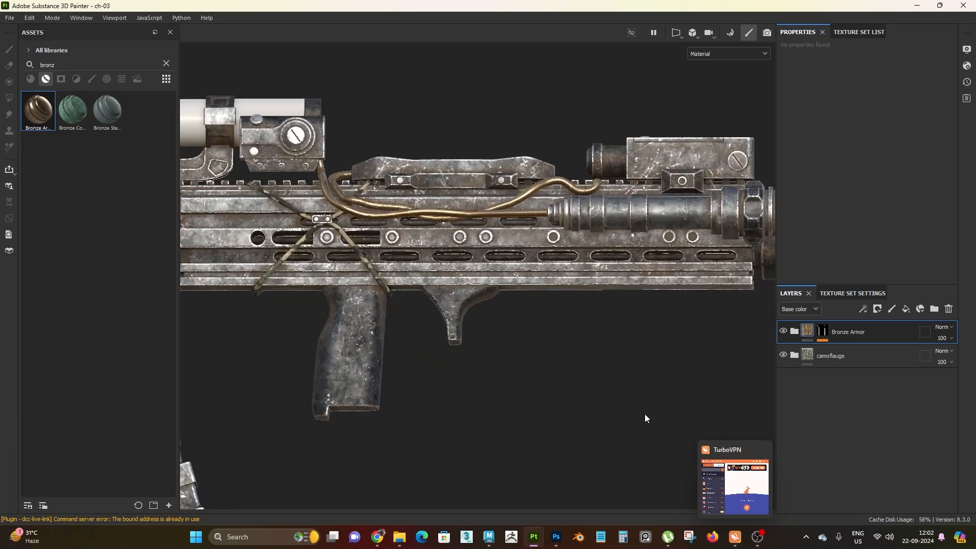
pyautogui.keyDown('alt'); pyautogui.moveTo(529, 234); pyautogui.dragTo(471, 253); pyautogui.keyUp('alt')
pyautogui.keyDown('alt'); pyautogui.moveTo(471, 252); pyautogui.dragTo(539, 289, button='right'); pyautogui.keyUp('alt')
pyautogui.moveTo(559, 244)
pyautogui.keyDown('alt'); pyautogui.mouseDown()
pyautogui.moveTo(548, 251)
pyautogui.moveTo(568, 240)
pyautogui.mouseUp(); pyautogui.keyUp('alt')
pyautogui.keyDown('alt'); pyautogui.moveTo(473, 244); pyautogui.dragTo(732, 283, button='middle'); pyautogui.keyUp('alt')
pyautogui.keyDown('alt'); pyautogui.moveTo(691, 300); pyautogui.dragTo(762, 369, button='right'); pyautogui.keyUp('alt')
# Look through the layers inside Bronze Armor and check Base Metal's base color, leaving it as it is.
pyautogui.scroll(-1, 877, 395)
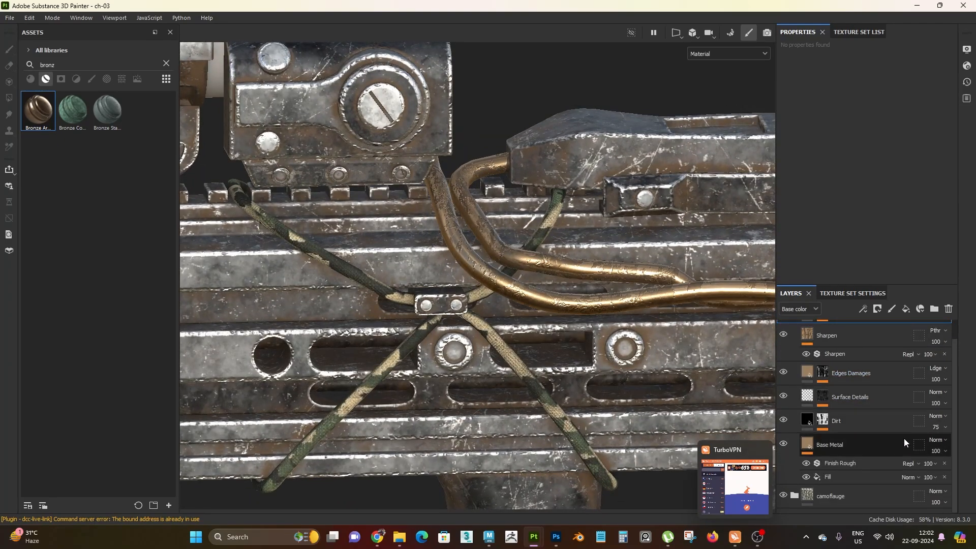
pyautogui.click(870, 446)
pyautogui.click(863, 161)
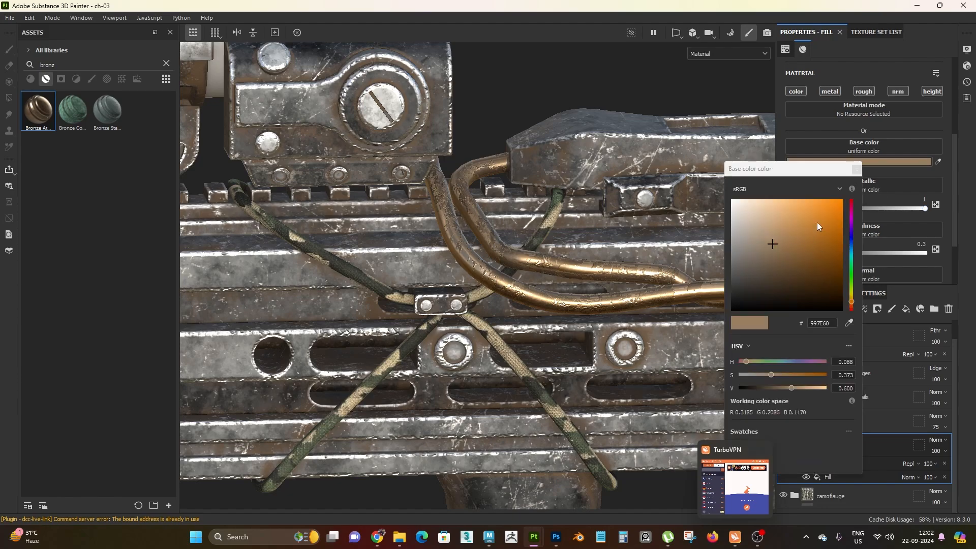
pyautogui.click(856, 169)
pyautogui.scroll(2, 610, 310)
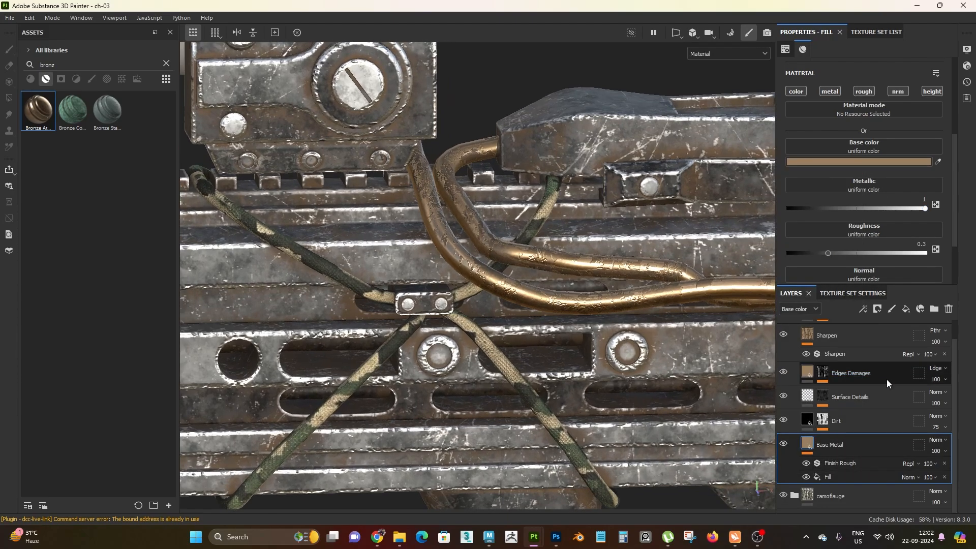
pyautogui.scroll(1, 860, 414)
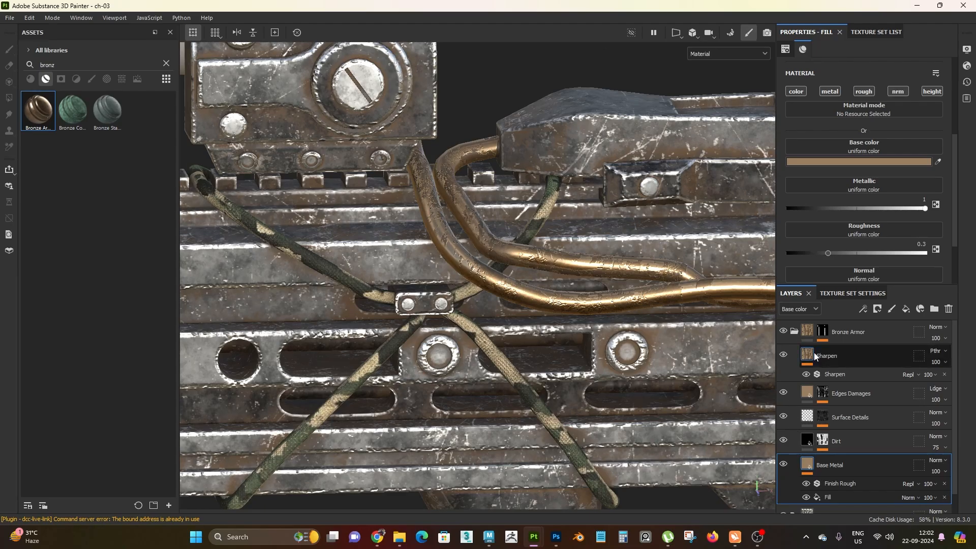
pyautogui.click(795, 331)
# Examine the rifle at a distance and the crossed camouflage cords on the handguard up close beside the bronze cables.
pyautogui.keyDown('alt'); pyautogui.moveTo(252, 84); pyautogui.dragTo(243, 6, button='right'); pyautogui.keyUp('alt')
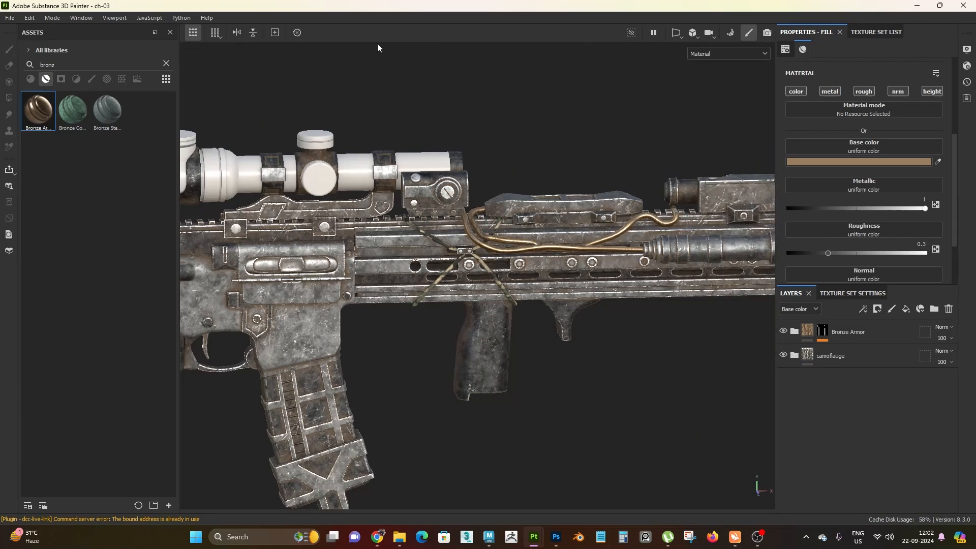
pyautogui.keyDown('alt'); pyautogui.moveTo(407, 255); pyautogui.dragTo(509, 488, button='right'); pyautogui.keyUp('alt')
pyautogui.keyDown('alt'); pyautogui.moveTo(529, 327); pyautogui.dragTo(576, 308, button='middle'); pyautogui.keyUp('alt')
pyautogui.keyDown('alt'); pyautogui.moveTo(577, 308); pyautogui.dragTo(572, 327); pyautogui.keyUp('alt')
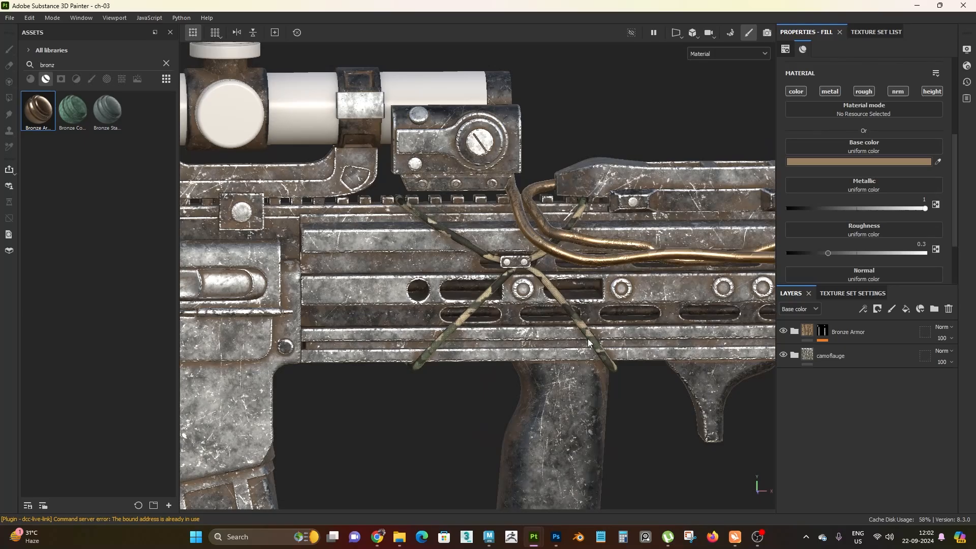
pyautogui.keyDown('alt'); pyautogui.moveTo(447, 280); pyautogui.dragTo(462, 325, button='right'); pyautogui.keyUp('alt')
pyautogui.keyDown('alt'); pyautogui.moveTo(457, 324); pyautogui.dragTo(511, 286, button='middle'); pyautogui.keyUp('alt')
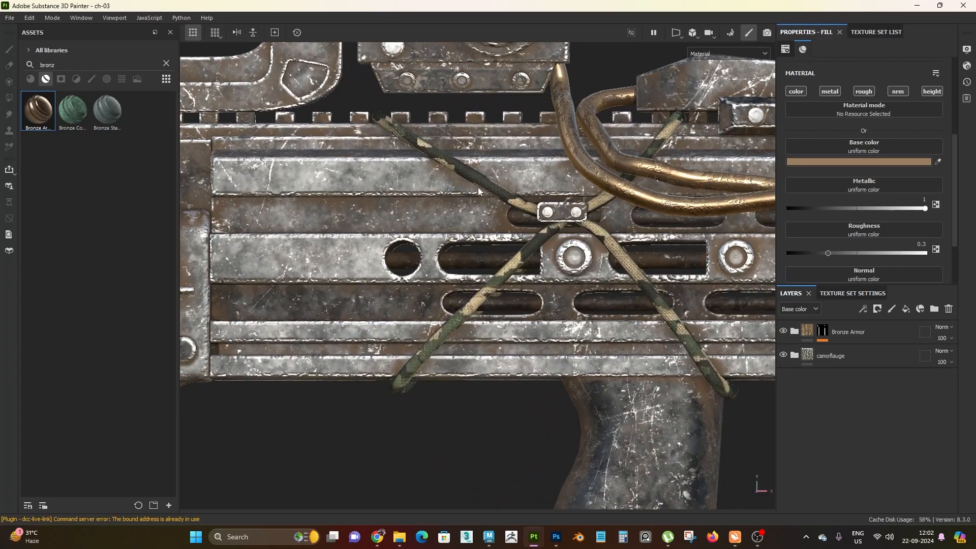
pyautogui.keyDown('alt'); pyautogui.moveTo(592, 318); pyautogui.dragTo(516, 250); pyautogui.keyUp('alt')
pyautogui.keyDown('alt'); pyautogui.moveTo(497, 250); pyautogui.dragTo(468, 288, button='right'); pyautogui.keyUp('alt')
pyautogui.keyDown('alt'); pyautogui.moveTo(468, 287); pyautogui.dragTo(478, 300, button='middle'); pyautogui.keyUp('alt')
pyautogui.keyDown('alt'); pyautogui.moveTo(531, 379); pyautogui.dragTo(530, 346); pyautogui.keyUp('alt')
pyautogui.keyDown('alt'); pyautogui.moveTo(530, 346); pyautogui.dragTo(593, 336, button='right'); pyautogui.keyUp('alt')
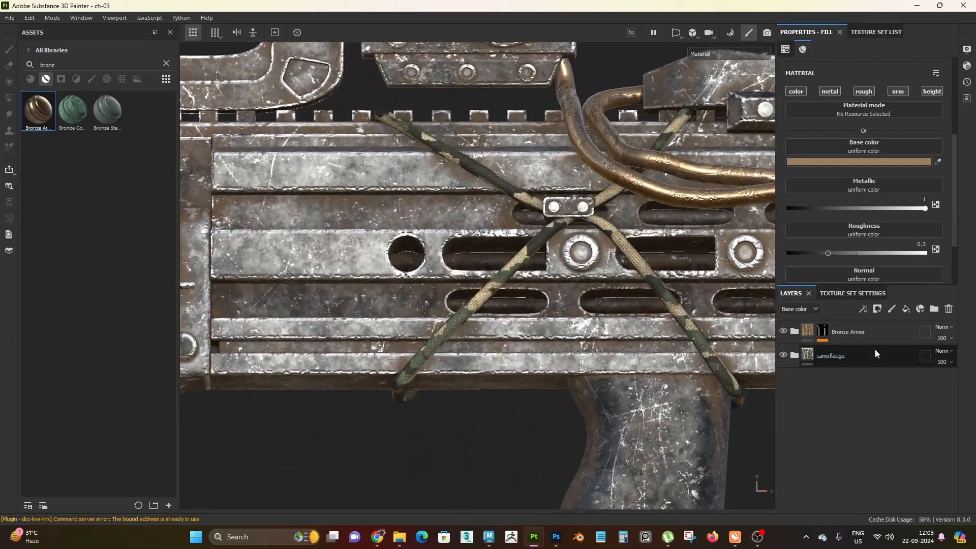
# Add a fill layer above Bronze Armor with normal and height switched off, and set its base color hue to 0.228.
pyautogui.click(906, 309)
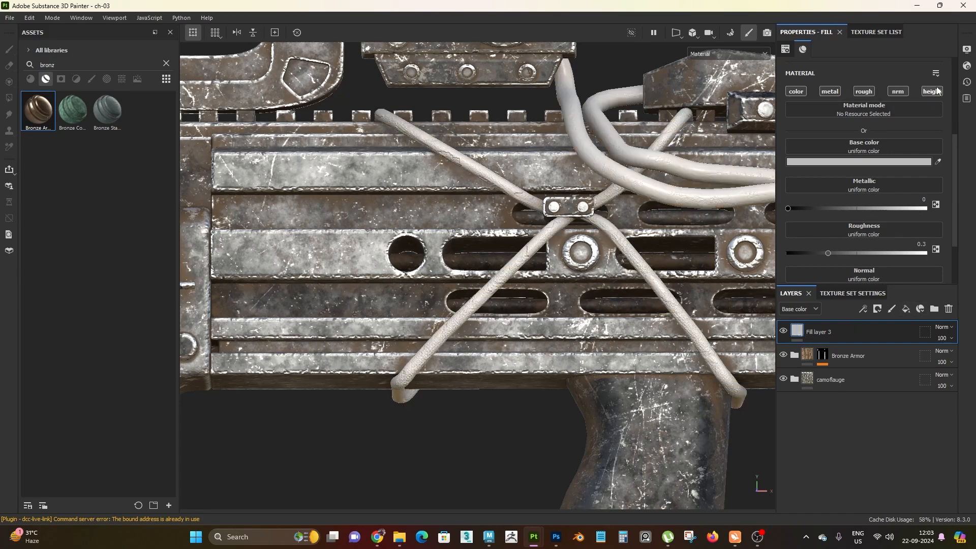
pyautogui.click(874, 163)
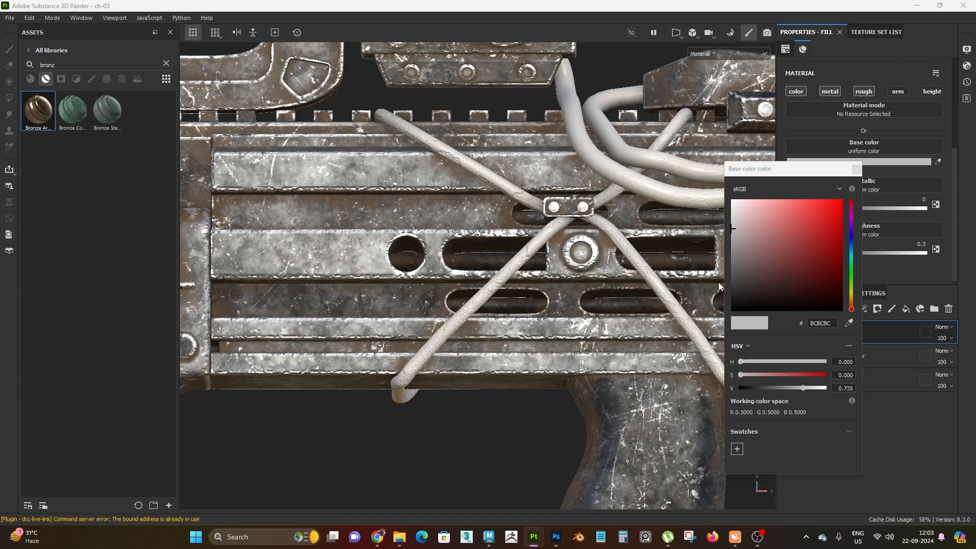
pyautogui.moveTo(851, 311); pyautogui.dragTo(854, 286)
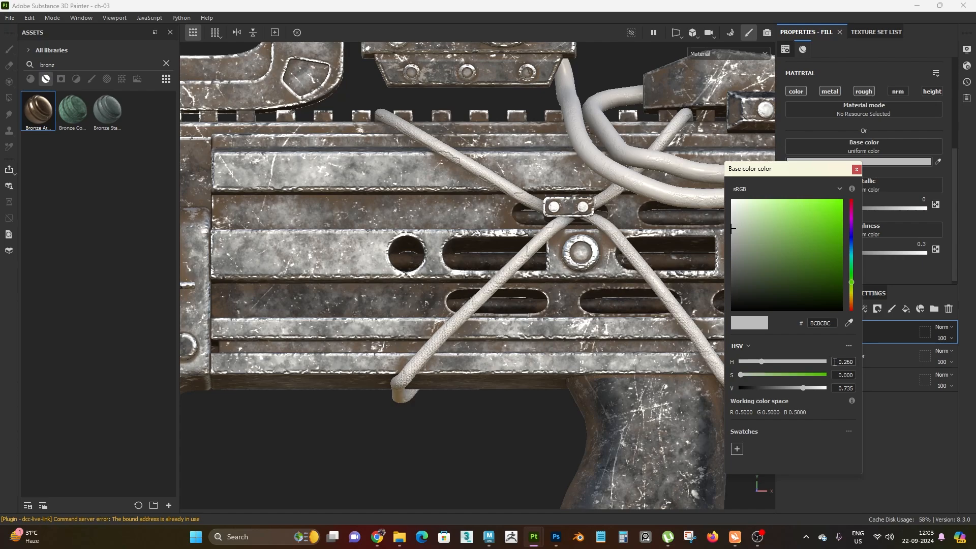
pyautogui.moveTo(835, 362)
pyautogui.mouseDown()
pyautogui.moveTo(855, 361)
pyautogui.moveTo(838, 355)
pyautogui.mouseUp()
pyautogui.write('.228')
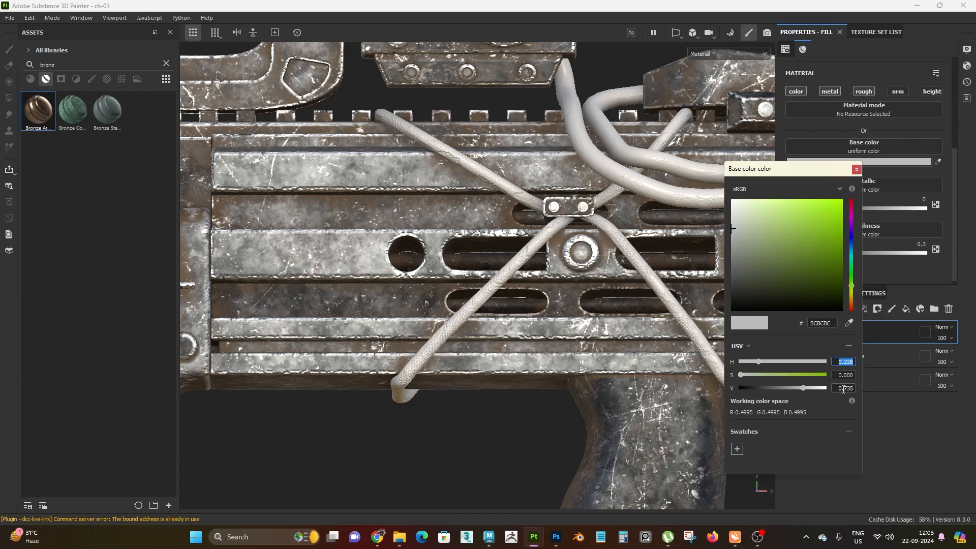
# Set the new fill layer's base color saturation to 0.1 and value to 0.4, checking the tint on the handguard cords.
pyautogui.moveTo(741, 378)
pyautogui.mouseDown()
pyautogui.moveTo(763, 379)
pyautogui.moveTo(752, 377)
pyautogui.mouseUp()
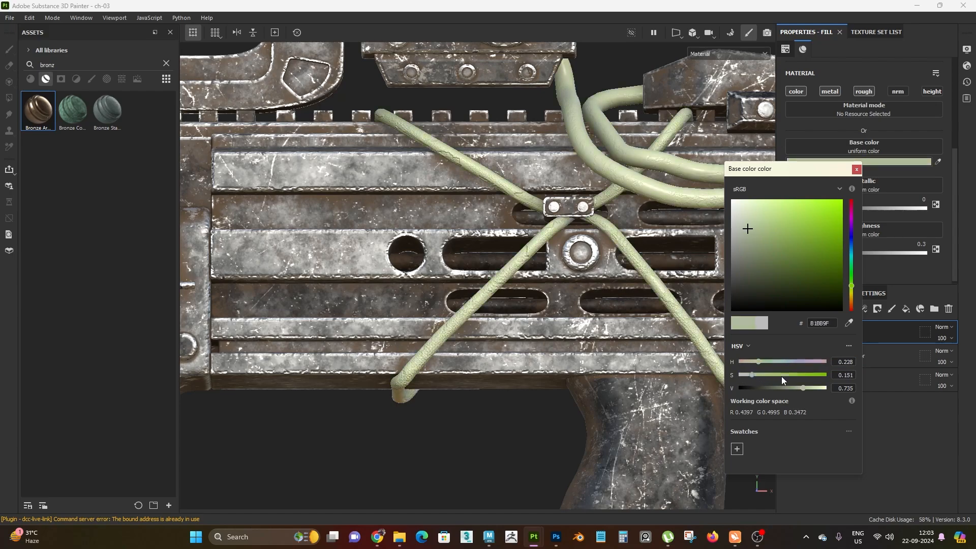
pyautogui.doubleClick(837, 375)
pyautogui.write('0.1')
pyautogui.press('Return')
pyautogui.click(470, 139)
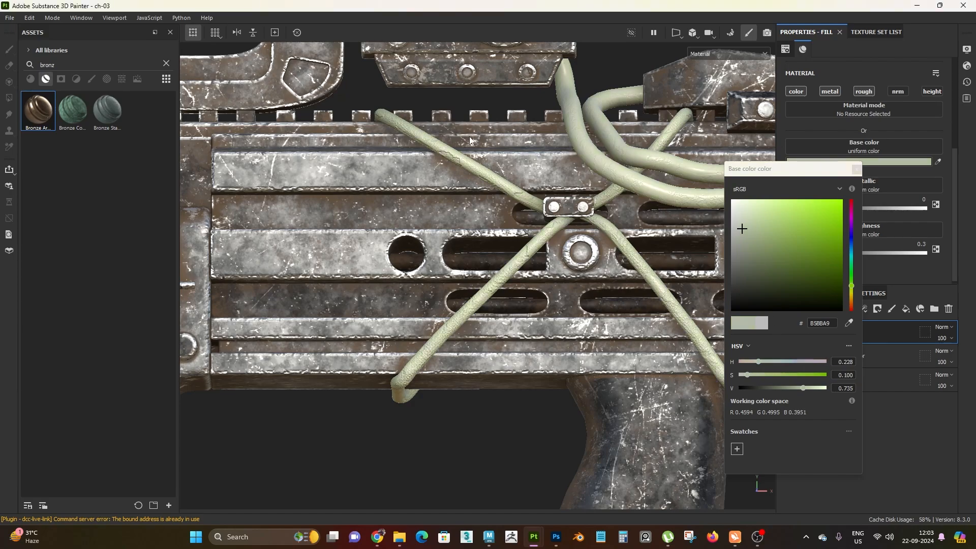
pyautogui.doubleClick(842, 389)
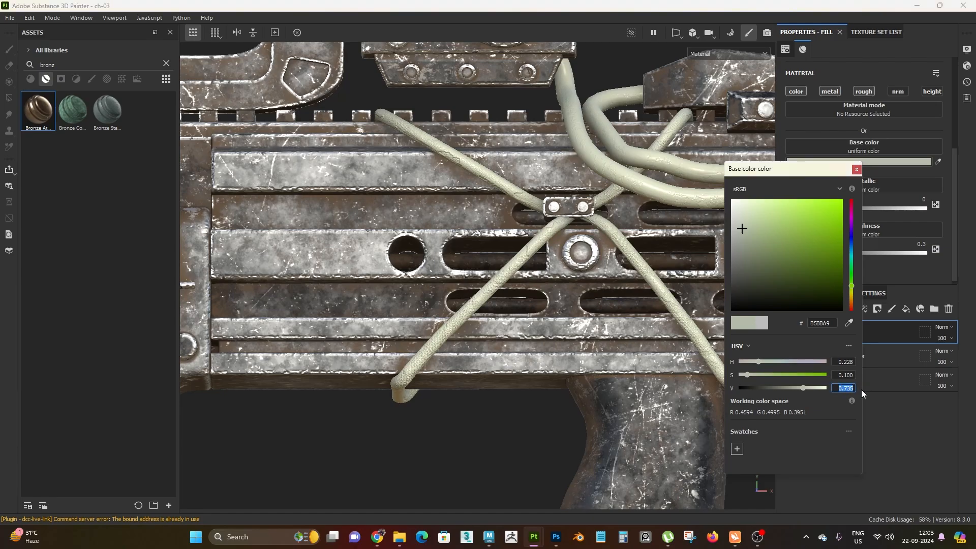
pyautogui.write('0.4')
pyautogui.press('Return')
pyautogui.keyDown('alt'); pyautogui.moveTo(470, 358); pyautogui.dragTo(477, 148, button='right'); pyautogui.keyUp('alt')
pyautogui.keyDown('alt'); pyautogui.moveTo(509, 325); pyautogui.dragTo(574, 503, button='right'); pyautogui.keyUp('alt')
pyautogui.keyDown('alt'); pyautogui.moveTo(620, 370); pyautogui.dragTo(544, 305, button='middle'); pyautogui.keyUp('alt')
pyautogui.keyDown('alt'); pyautogui.moveTo(544, 305); pyautogui.dragTo(666, 534, button='right'); pyautogui.keyUp('alt')
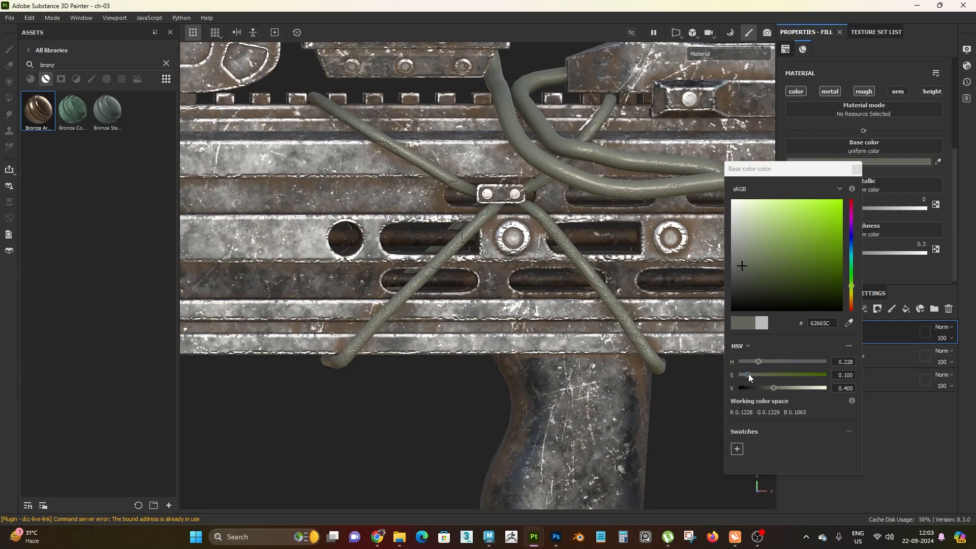
# Raise the base color saturation slightly to 0.128, check the cords on the handguard and close the color picker.
pyautogui.click(750, 374)
pyautogui.keyDown('alt'); pyautogui.moveTo(405, 363); pyautogui.dragTo(450, 239, button='right'); pyautogui.keyUp('alt')
pyautogui.moveTo(458, 242)
pyautogui.keyDown('alt'); pyautogui.mouseDown()
pyautogui.moveTo(468, 222)
pyautogui.moveTo(466, 237)
pyautogui.mouseUp(); pyautogui.keyUp('alt')
pyautogui.keyDown('alt'); pyautogui.moveTo(466, 237); pyautogui.dragTo(582, 362, button='right'); pyautogui.keyUp('alt')
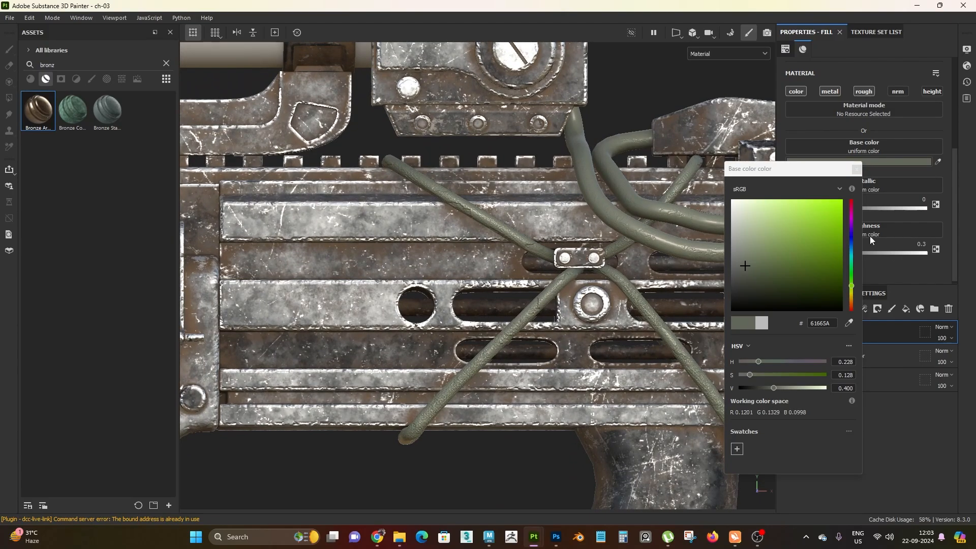
pyautogui.keyDown('alt'); pyautogui.moveTo(543, 317); pyautogui.dragTo(531, 267, button='right'); pyautogui.keyUp('alt')
pyautogui.moveTo(531, 267)
pyautogui.keyDown('alt'); pyautogui.mouseDown()
pyautogui.moveTo(508, 453)
pyautogui.moveTo(543, 262)
pyautogui.moveTo(542, 189)
pyautogui.moveTo(542, 266)
pyautogui.mouseUp(); pyautogui.keyUp('alt')
pyautogui.keyDown('alt'); pyautogui.moveTo(542, 266); pyautogui.dragTo(582, 295, button='right'); pyautogui.keyUp('alt')
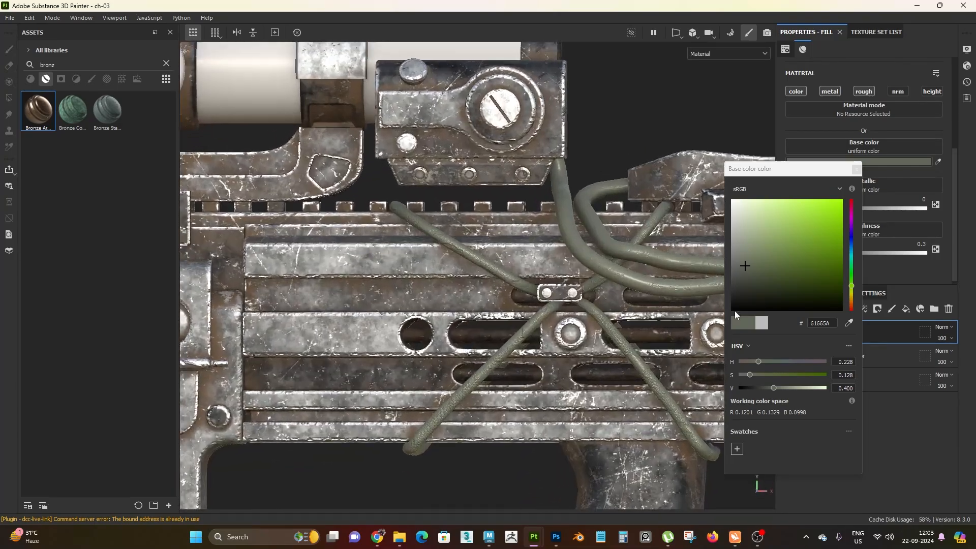
pyautogui.click(858, 170)
pyautogui.click(857, 169)
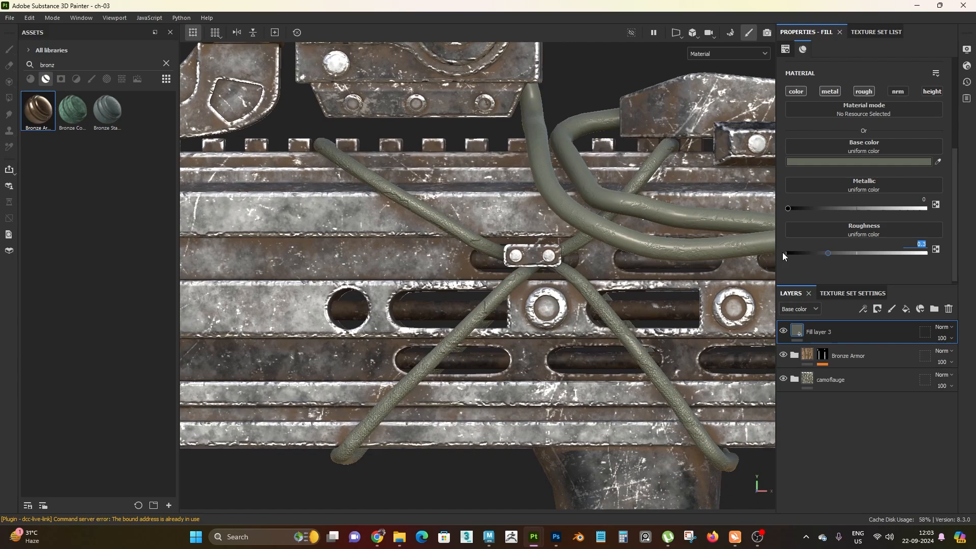
# Set the greenish fill layer's roughness to 0.7 and check the matte surface of the crossed cords up close.
pyautogui.click(913, 245)
pyautogui.write('0.7')
pyautogui.press('Return')
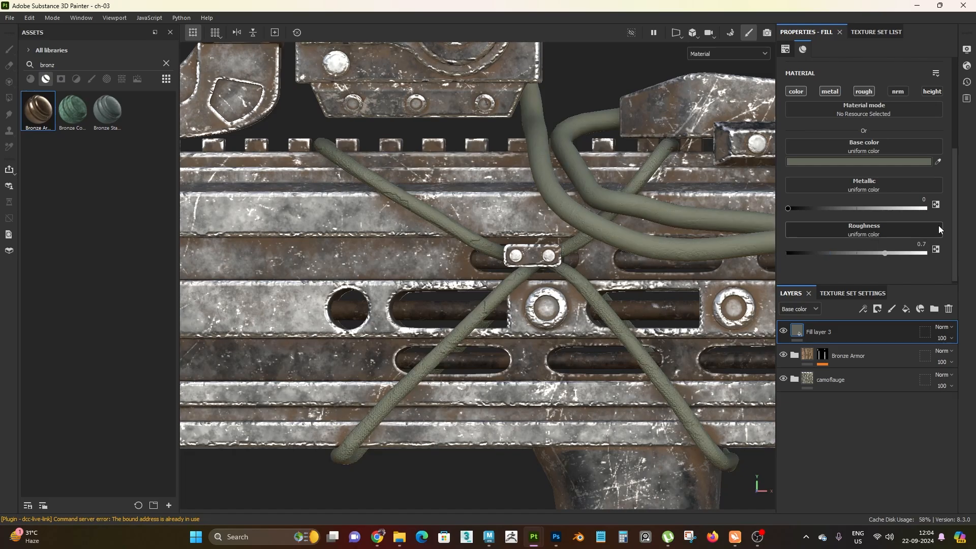
pyautogui.keyDown('alt'); pyautogui.moveTo(542, 312); pyautogui.dragTo(715, 543, button='right'); pyautogui.keyUp('alt')
pyautogui.keyDown('alt'); pyautogui.moveTo(528, 377); pyautogui.dragTo(501, 354, button='right'); pyautogui.keyUp('alt')
pyautogui.keyDown('alt'); pyautogui.moveTo(501, 353); pyautogui.dragTo(630, 313, button='middle'); pyautogui.keyUp('alt')
pyautogui.keyDown('alt'); pyautogui.moveTo(580, 326); pyautogui.dragTo(557, 267); pyautogui.keyUp('alt')
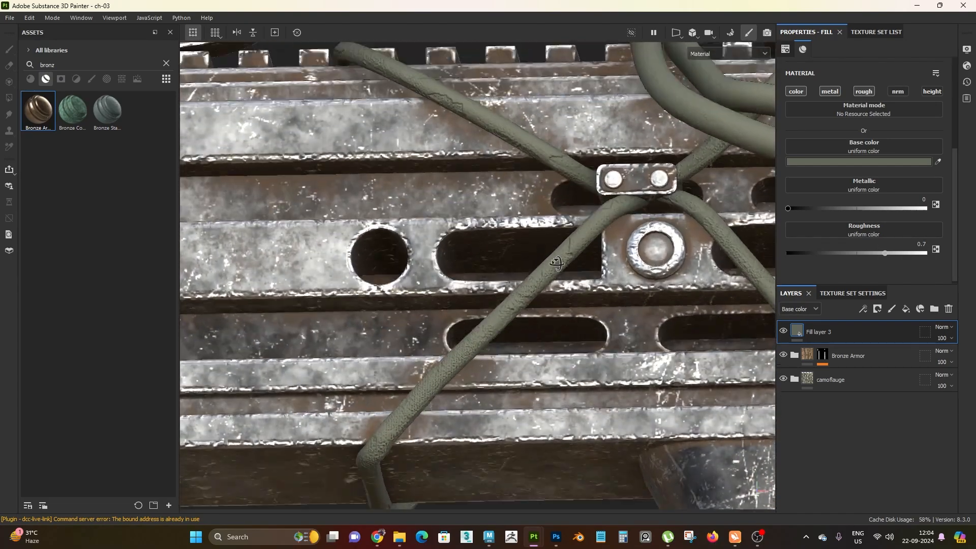
pyautogui.keyDown('alt'); pyautogui.moveTo(557, 267); pyautogui.dragTo(792, 468, button='right'); pyautogui.keyUp('alt')
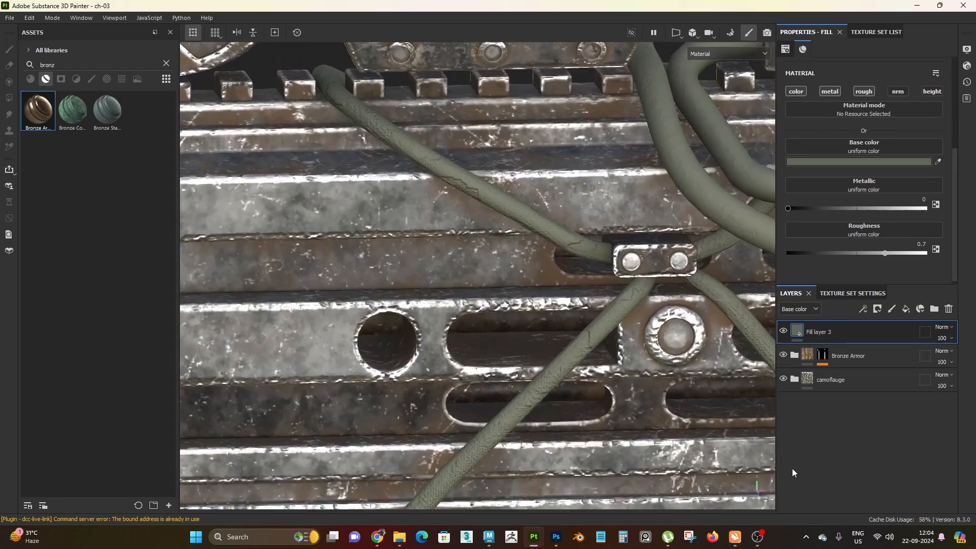
# Select the camoflauge folder and hide Fill layer 3 to expose the camouflage strap on the rifle's stock.
pyautogui.click(865, 382)
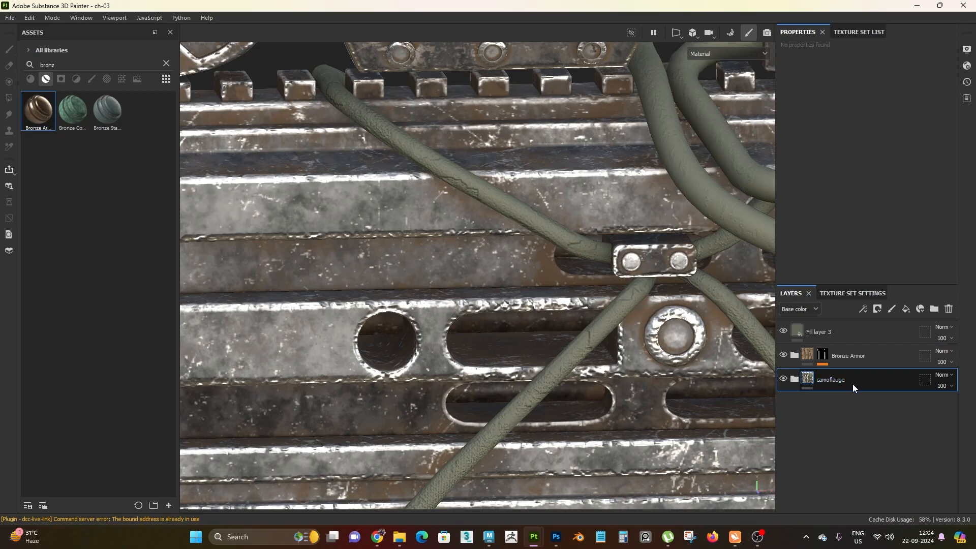
pyautogui.keyDown('alt'); pyautogui.moveTo(631, 346); pyautogui.dragTo(339, 143, button='right'); pyautogui.keyUp('alt')
pyautogui.keyDown('alt'); pyautogui.moveTo(338, 143); pyautogui.dragTo(705, 229, button='middle'); pyautogui.keyUp('alt')
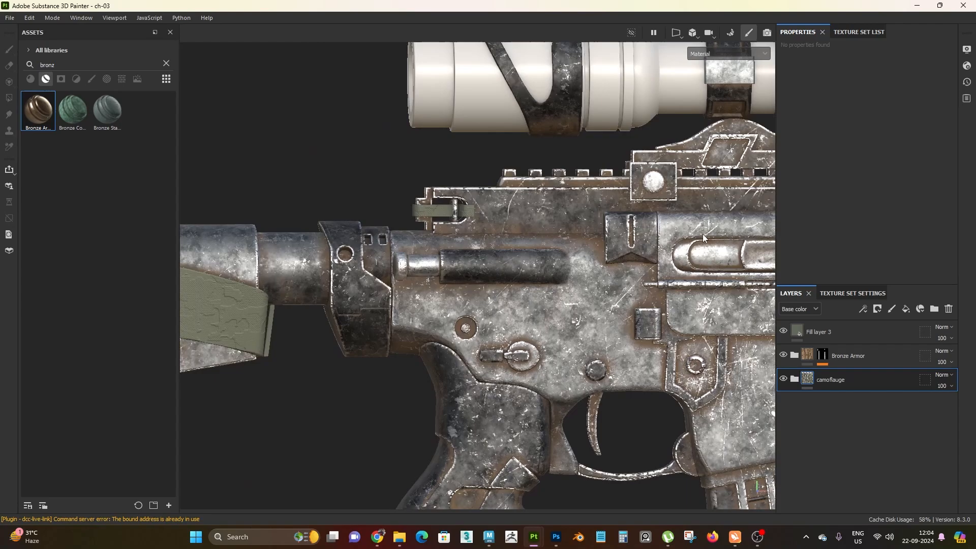
pyautogui.keyDown('alt'); pyautogui.moveTo(218, 275); pyautogui.dragTo(608, 240, button='middle'); pyautogui.keyUp('alt')
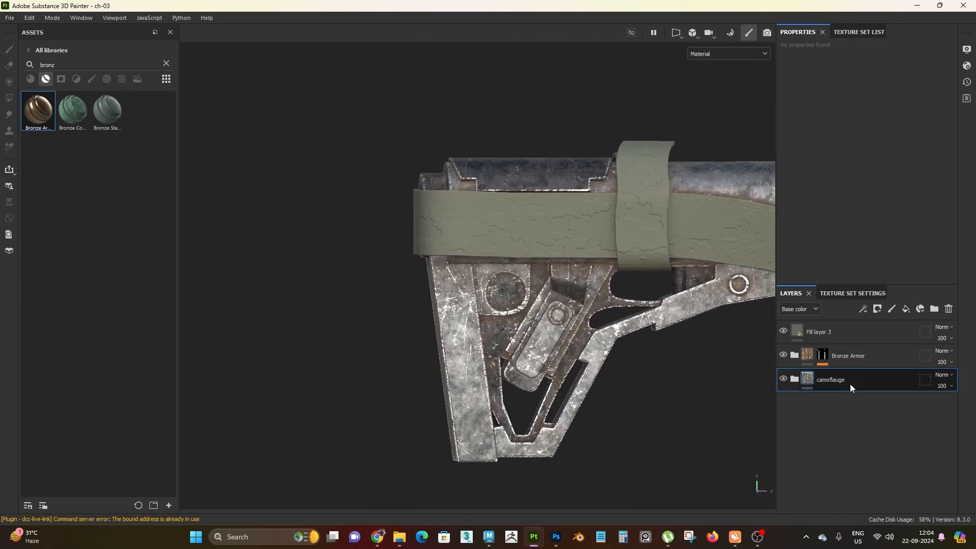
pyautogui.click(784, 331)
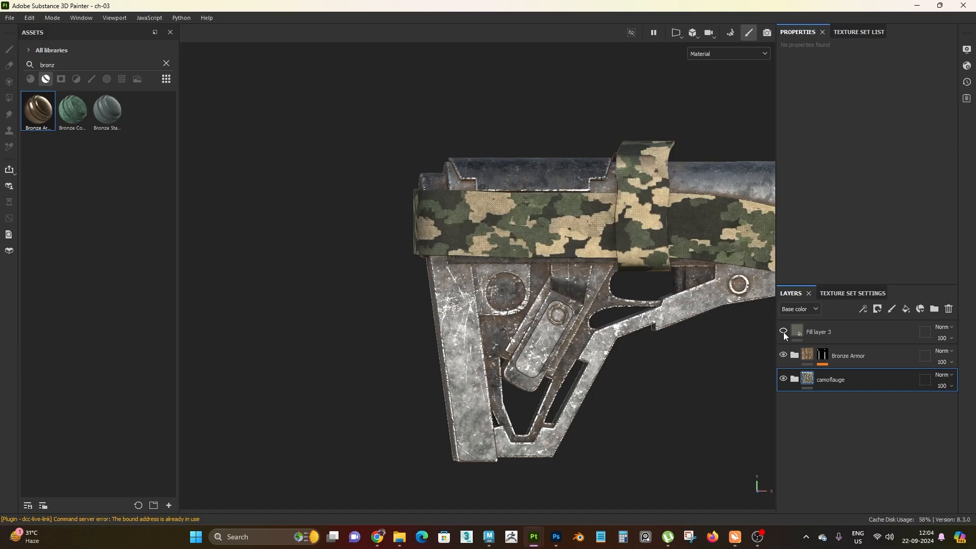
pyautogui.keyDown('alt'); pyautogui.moveTo(564, 268); pyautogui.dragTo(590, 270, button='right'); pyautogui.keyUp('alt')
pyautogui.keyDown('alt'); pyautogui.moveTo(590, 269); pyautogui.dragTo(625, 279); pyautogui.keyUp('alt')
pyautogui.keyDown('alt'); pyautogui.moveTo(625, 279); pyautogui.dragTo(653, 284, button='right'); pyautogui.keyUp('alt')
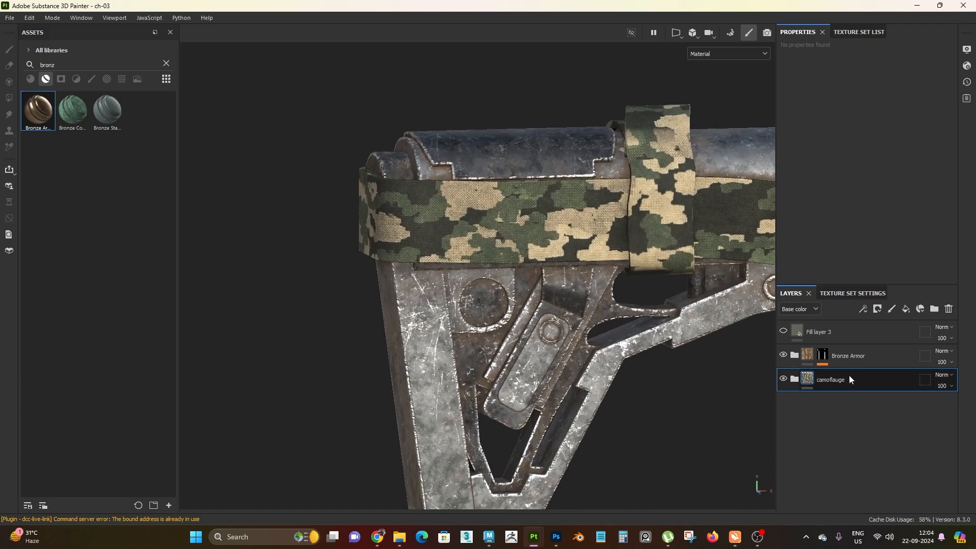
# Give the camoflauge folder a black mask with a paint effect.
pyautogui.rightClick(850, 376)
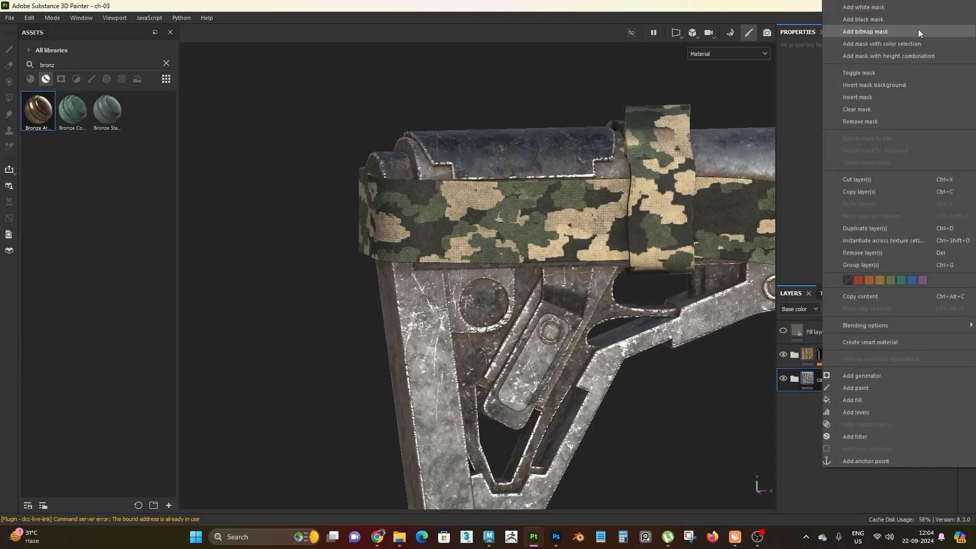
pyautogui.click(875, 20)
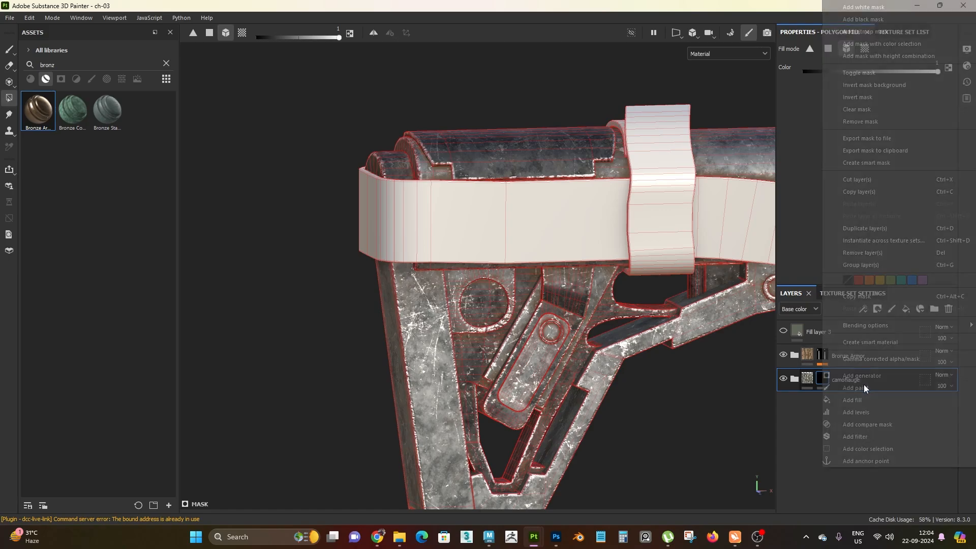
pyautogui.click(889, 389)
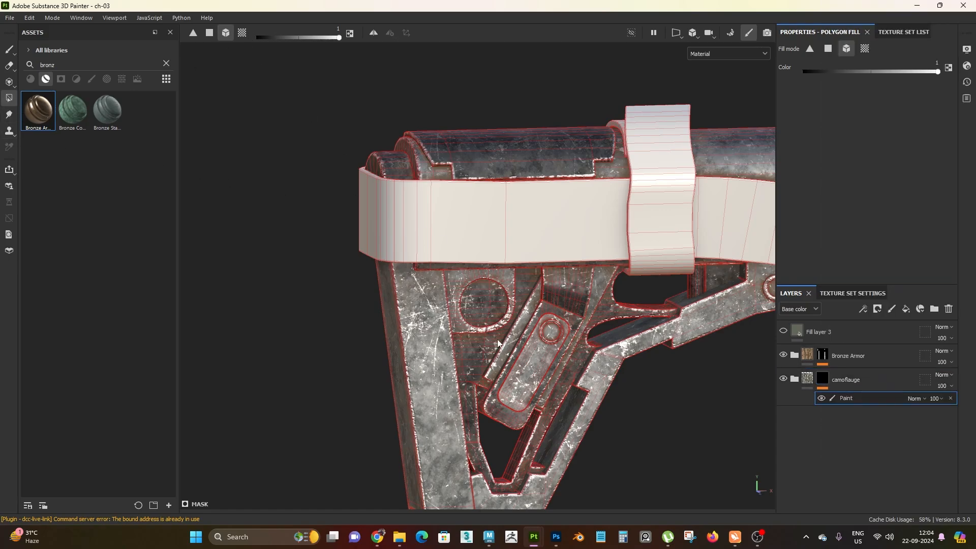
# Fill the stock's long strap and the loop wrapped around it into the camoflauge mask using Polygon Fill in mesh mode.
pyautogui.keyDown('alt'); pyautogui.moveTo(497, 344); pyautogui.dragTo(552, 230, button='right'); pyautogui.keyUp('alt')
pyautogui.keyDown('alt'); pyautogui.moveTo(551, 230); pyautogui.dragTo(377, 245, button='middle'); pyautogui.keyUp('alt')
pyautogui.keyDown('alt'); pyautogui.moveTo(376, 245); pyautogui.dragTo(534, 329, button='right'); pyautogui.keyUp('alt')
pyautogui.click(562, 249)
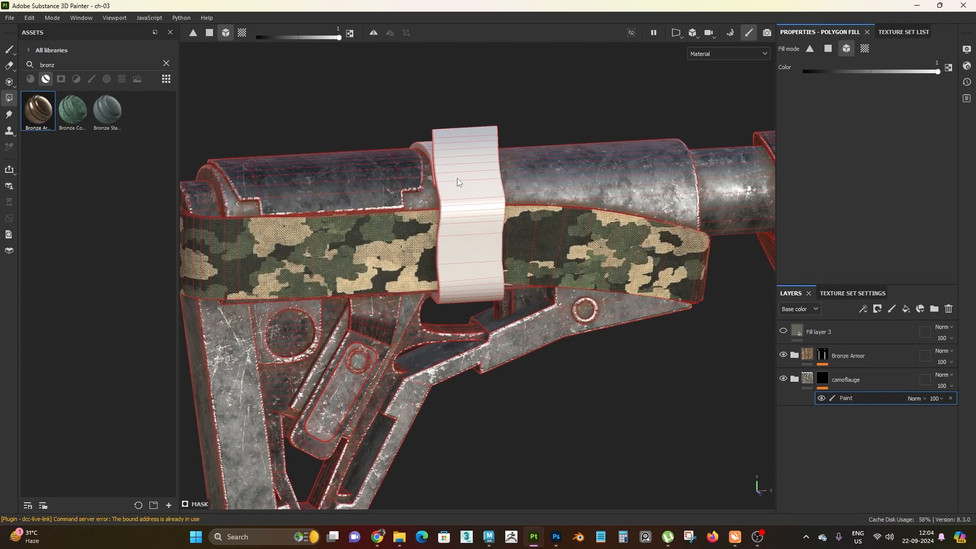
pyautogui.click(457, 178)
pyautogui.keyDown('alt'); pyautogui.moveTo(475, 256); pyautogui.dragTo(564, 230); pyautogui.keyUp('alt')
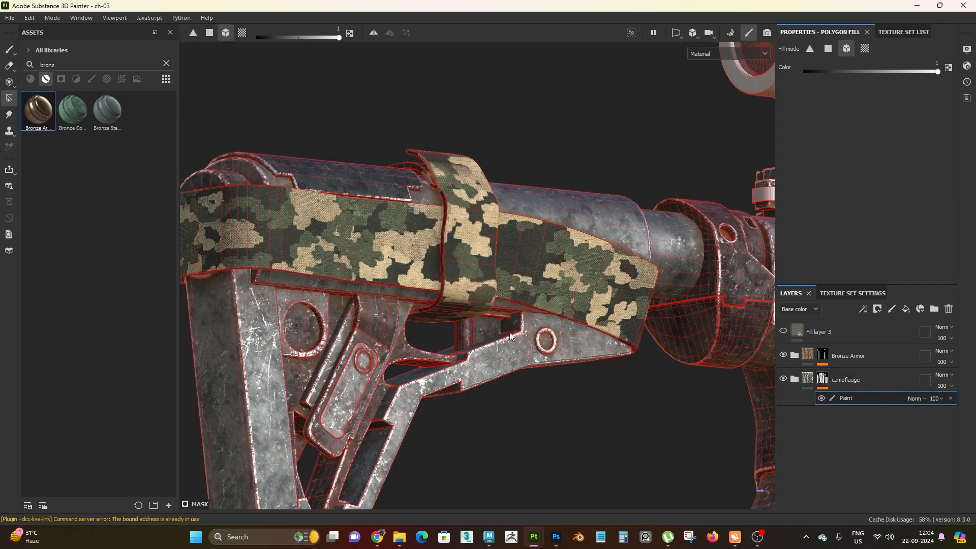
# Examine the masked camouflage strap on the stock from several angles, leaving the mask for the camoflauge folder itself.
pyautogui.keyDown('alt'); pyautogui.moveTo(510, 337); pyautogui.dragTo(468, 328); pyautogui.keyUp('alt')
pyautogui.keyDown('alt'); pyautogui.moveTo(539, 306); pyautogui.dragTo(517, 261, button='right'); pyautogui.keyUp('alt')
pyautogui.keyDown('alt'); pyautogui.moveTo(517, 261); pyautogui.dragTo(593, 273, button='middle'); pyautogui.keyUp('alt')
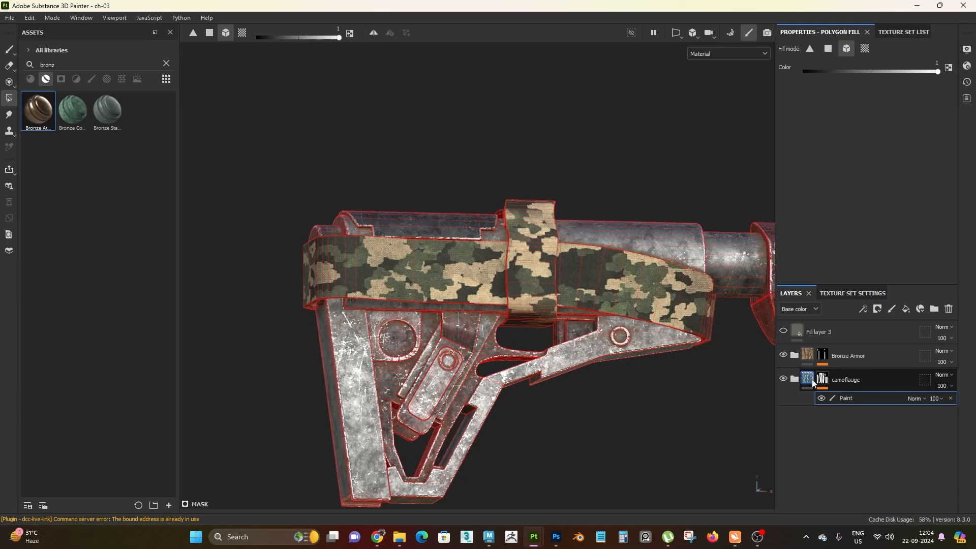
pyautogui.keyDown('alt'); pyautogui.moveTo(442, 218); pyautogui.dragTo(342, 235); pyautogui.keyUp('alt')
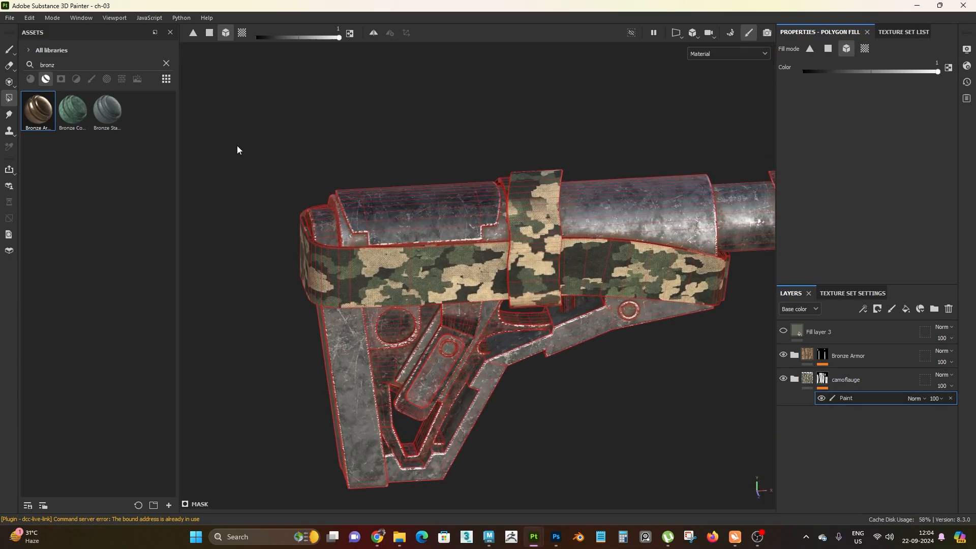
pyautogui.keyDown('alt'); pyautogui.moveTo(494, 228); pyautogui.dragTo(458, 203, button='right'); pyautogui.keyUp('alt')
pyautogui.click(807, 379)
pyautogui.keyDown('alt'); pyautogui.moveTo(625, 239); pyautogui.dragTo(568, 190, button='right'); pyautogui.keyUp('alt')
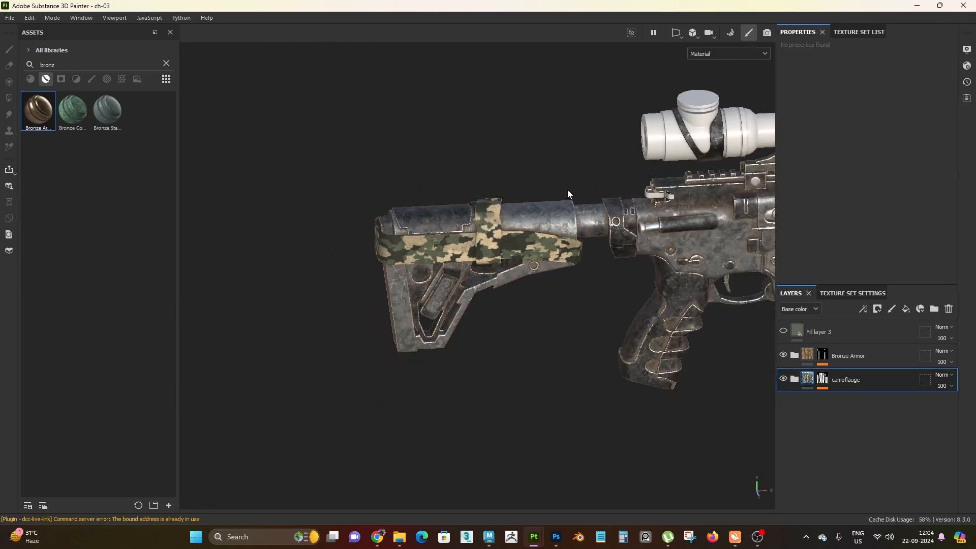
# Show Fill layer 3 again and check it on the cords and cables of the handguard.
pyautogui.keyDown('alt'); pyautogui.moveTo(712, 197); pyautogui.dragTo(352, 236, button='middle'); pyautogui.keyUp('alt')
pyautogui.keyDown('alt'); pyautogui.moveTo(352, 236); pyautogui.dragTo(389, 272, button='right'); pyautogui.keyUp('alt')
pyautogui.click(783, 331)
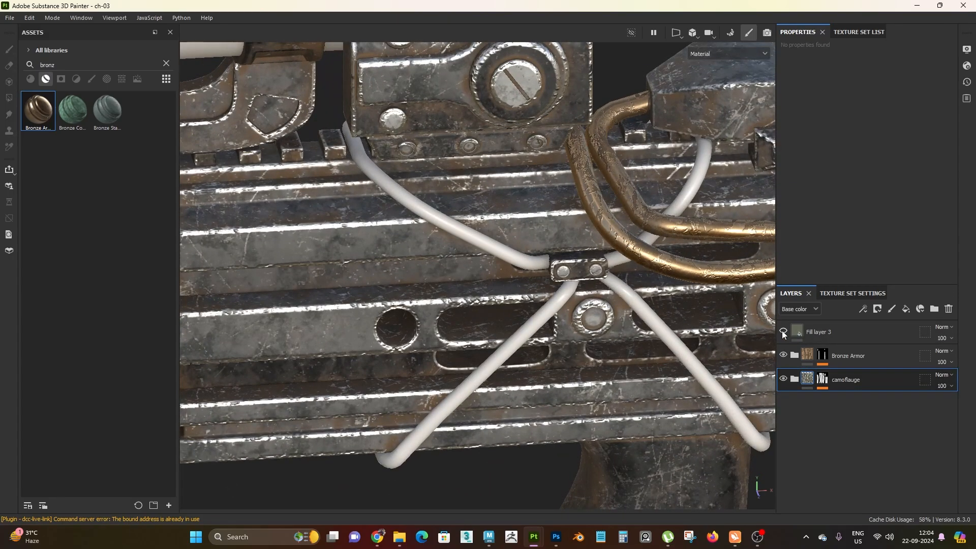
pyautogui.keyDown('alt'); pyautogui.moveTo(520, 290); pyautogui.dragTo(580, 461, button='right'); pyautogui.keyUp('alt')
pyautogui.keyDown('alt'); pyautogui.moveTo(581, 461); pyautogui.dragTo(517, 372); pyautogui.keyUp('alt')
pyautogui.keyDown('alt'); pyautogui.moveTo(517, 373); pyautogui.dragTo(417, 334, button='middle'); pyautogui.keyUp('alt')
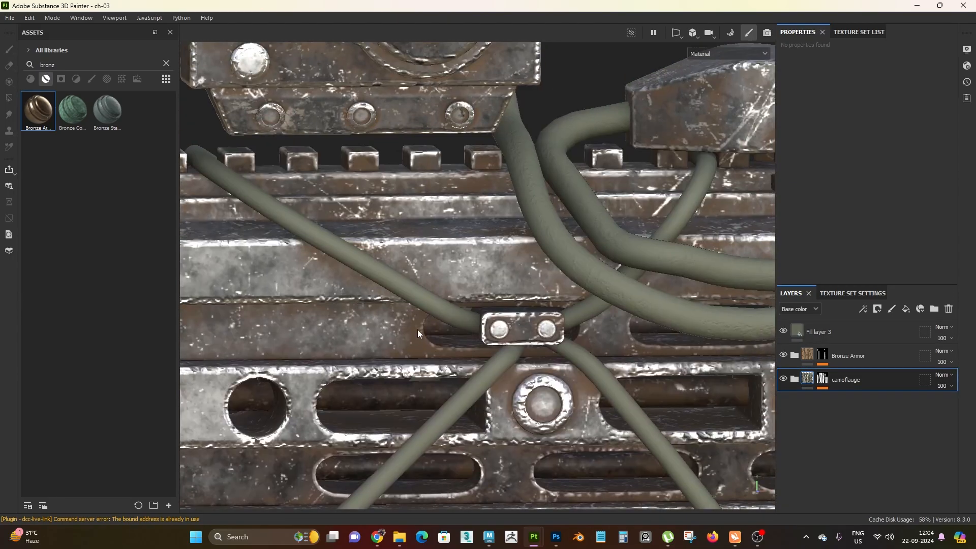
pyautogui.keyDown('alt'); pyautogui.moveTo(618, 381); pyautogui.dragTo(574, 336, button='right'); pyautogui.keyUp('alt')
pyautogui.keyDown('alt'); pyautogui.moveTo(574, 336); pyautogui.dragTo(654, 251, button='middle'); pyautogui.keyUp('alt')
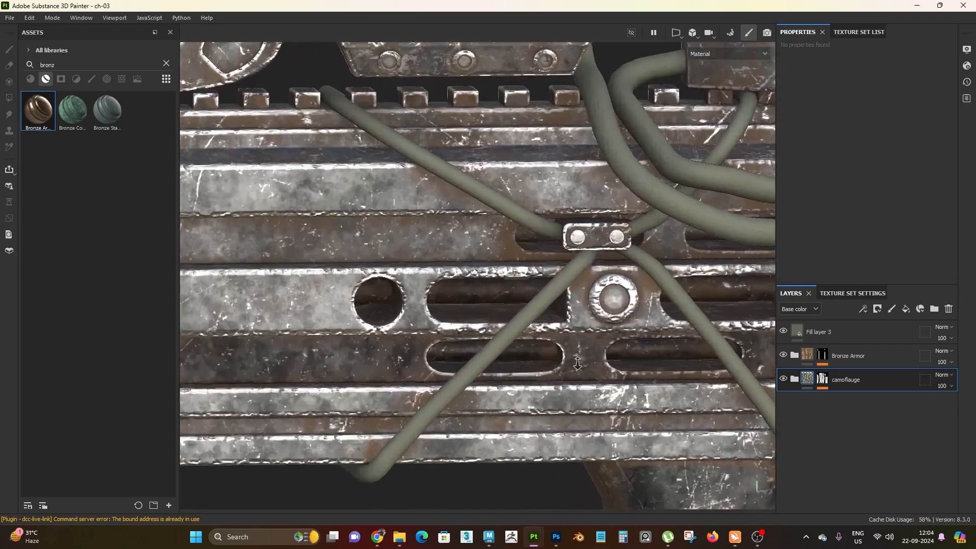
# Select Fill layer 3 and examine the surface of the crossed cords on the handguard up close.
pyautogui.keyDown('alt'); pyautogui.moveTo(519, 315); pyautogui.dragTo(474, 305, button='right'); pyautogui.keyUp('alt')
pyautogui.keyDown('alt'); pyautogui.moveTo(474, 305); pyautogui.dragTo(473, 266, button='middle'); pyautogui.keyUp('alt')
pyautogui.keyDown('alt'); pyautogui.moveTo(564, 315); pyautogui.dragTo(519, 313, button='right'); pyautogui.keyUp('alt')
pyautogui.click(861, 334)
pyautogui.keyDown('alt'); pyautogui.moveTo(519, 313); pyautogui.dragTo(510, 320); pyautogui.keyUp('alt')
pyautogui.keyDown('alt'); pyautogui.moveTo(510, 320); pyautogui.dragTo(508, 346, button='middle'); pyautogui.keyUp('alt')
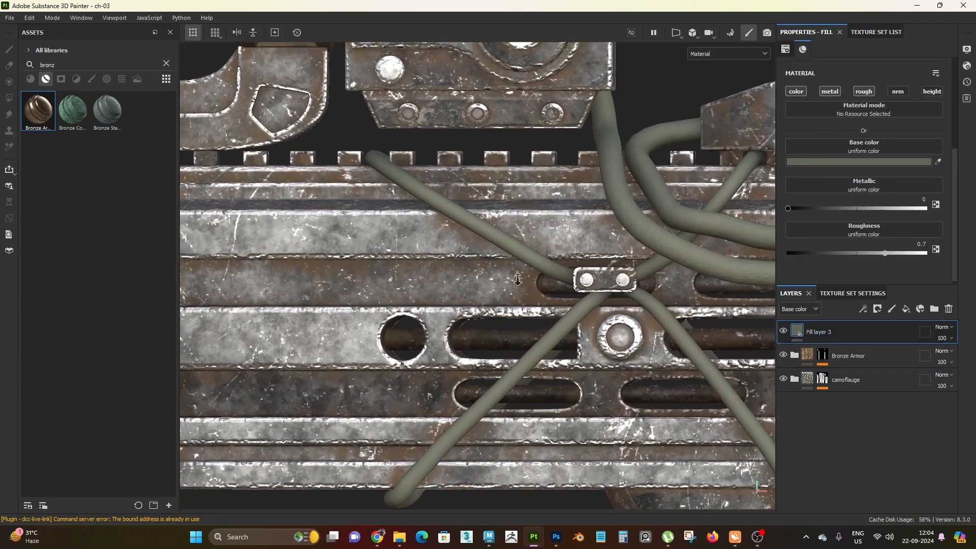
pyautogui.keyDown('alt'); pyautogui.moveTo(507, 345); pyautogui.dragTo(534, 374, button='right'); pyautogui.keyUp('alt')
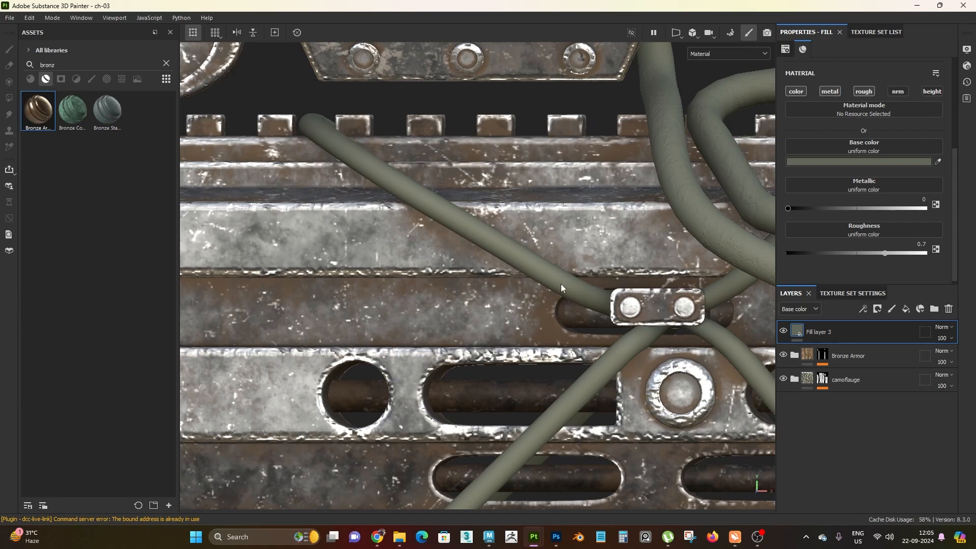
pyautogui.moveTo(561, 284)
pyautogui.keyDown('alt'); pyautogui.mouseDown(button='right')
pyautogui.moveTo(529, 257)
pyautogui.moveTo(569, 291)
pyautogui.mouseUp(button='right'); pyautogui.keyUp('alt')
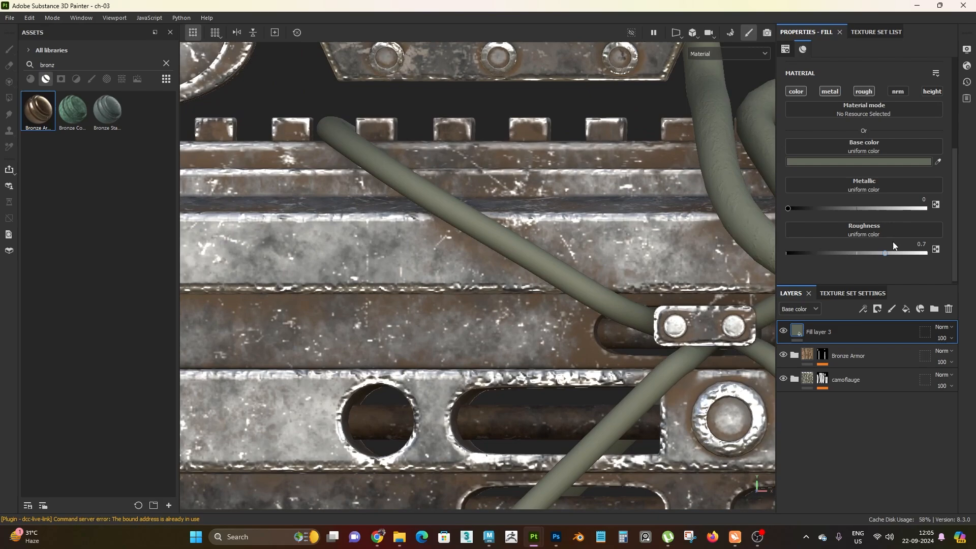
# Add a new fill layer above Fill layer 3 and disable its metal and normal channels.
pyautogui.click(906, 308)
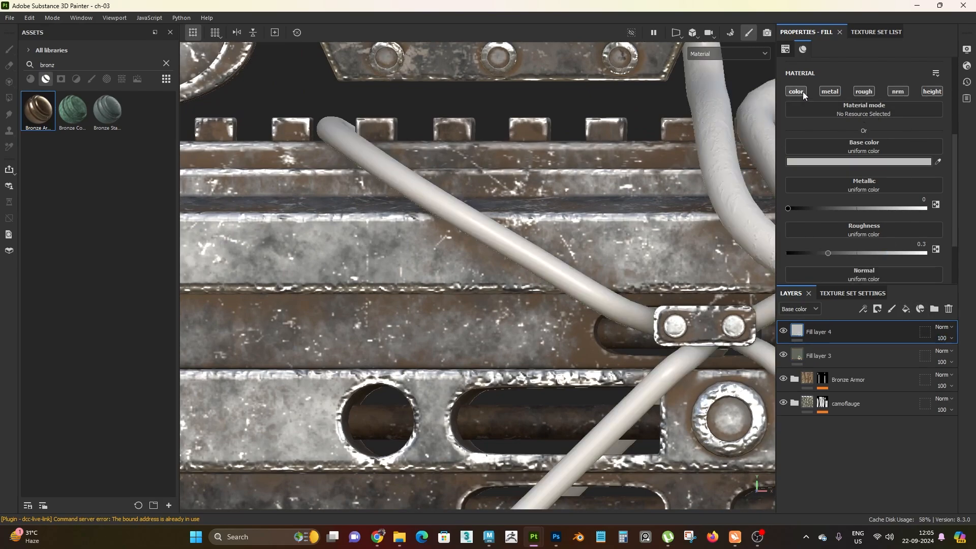
pyautogui.click(828, 92)
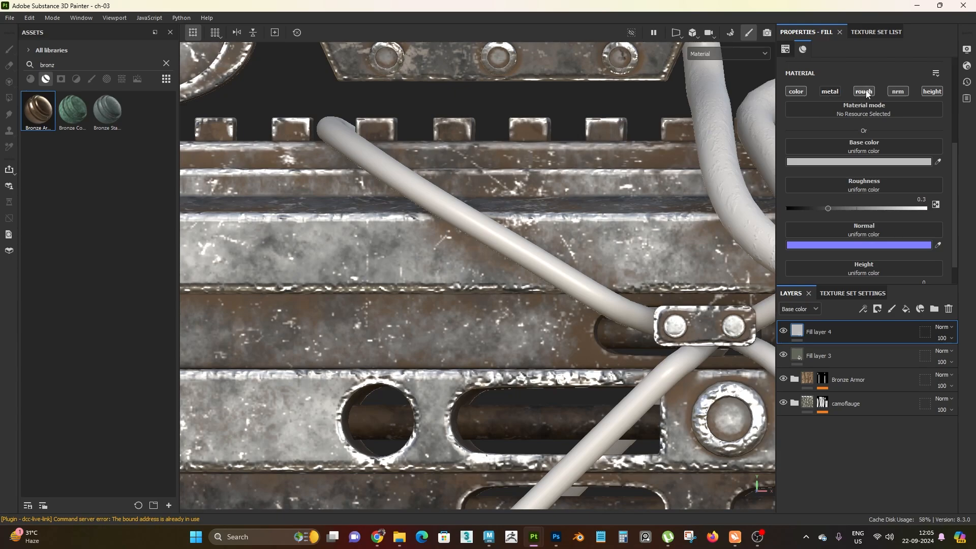
pyautogui.click(899, 93)
pyautogui.keyDown('alt'); pyautogui.moveTo(512, 239); pyautogui.dragTo(592, 357, button='right'); pyautogui.keyUp('alt')
pyautogui.keyDown('alt'); pyautogui.moveTo(591, 357); pyautogui.dragTo(576, 270, button='middle'); pyautogui.keyUp('alt')
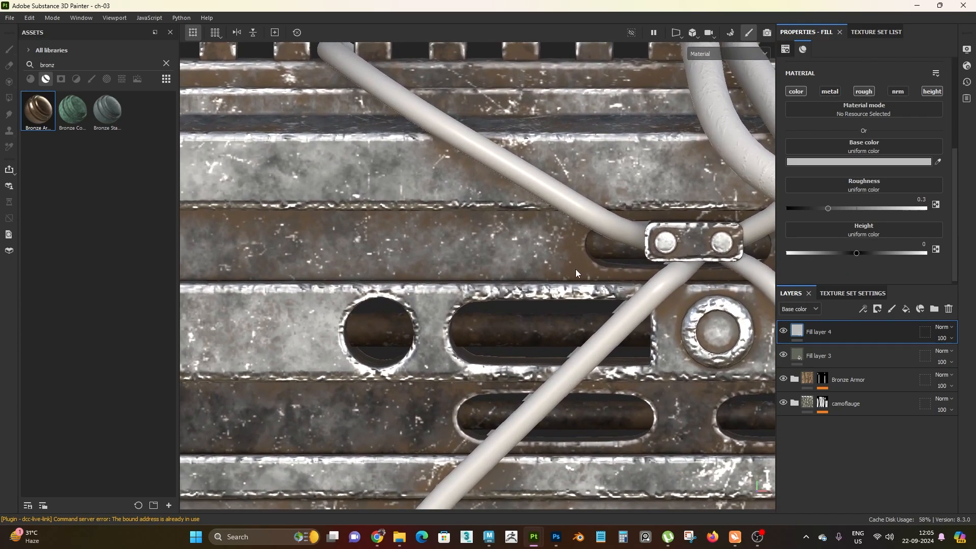
# Set Fill layer 4's base color to the greenish 616659 by sampling it from Fill layer 3's thumbnail.
pyautogui.click(851, 162)
pyautogui.moveTo(793, 183); pyautogui.dragTo(549, 133)
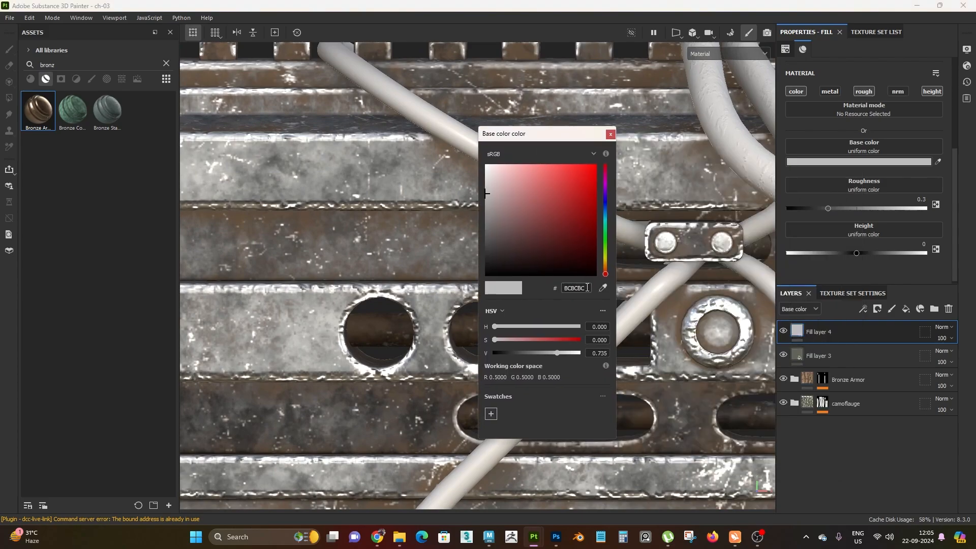
pyautogui.click(814, 374)
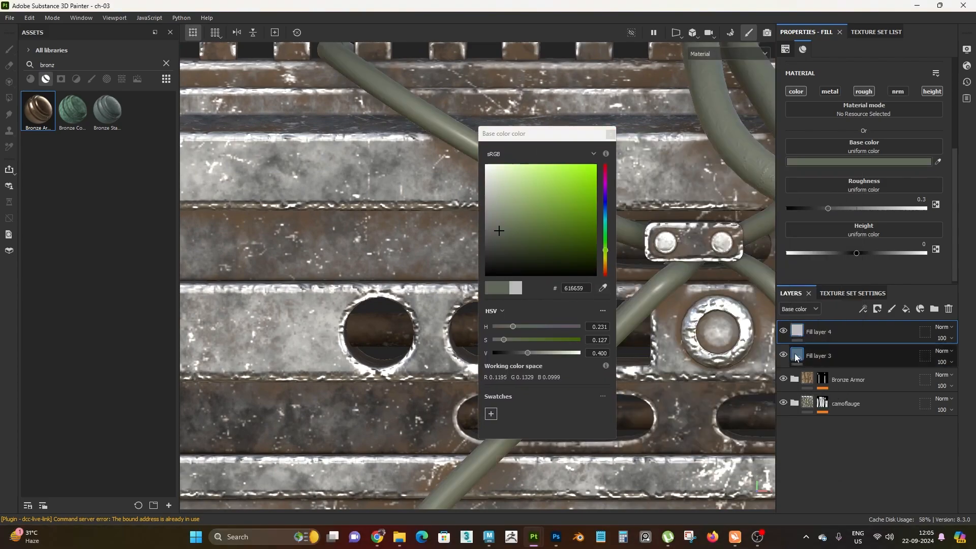
pyautogui.click(611, 134)
pyautogui.keyDown('alt'); pyautogui.moveTo(595, 259); pyautogui.dragTo(628, 269, button='right'); pyautogui.keyUp('alt')
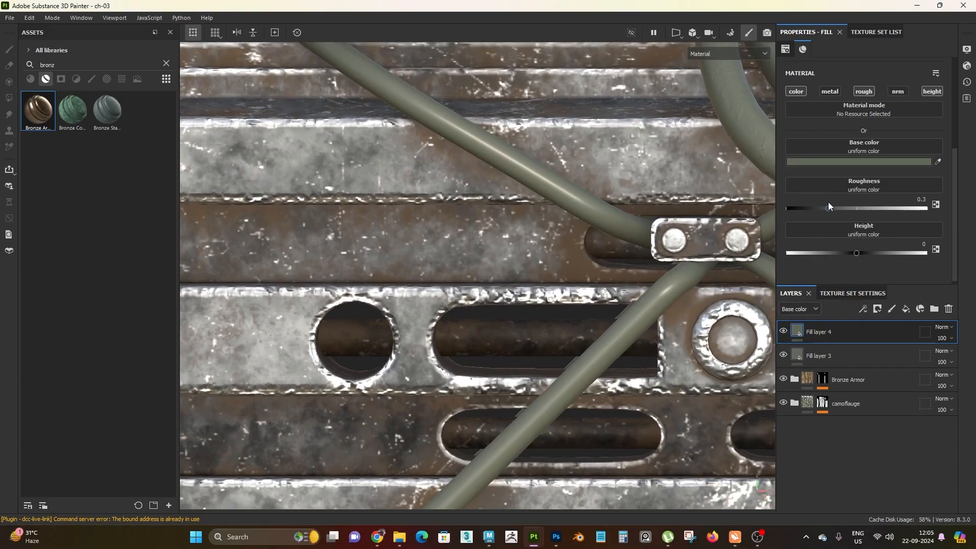
# Darken Fill layer 4's base color by setting its HSV value to 0.3.
pyautogui.click(879, 162)
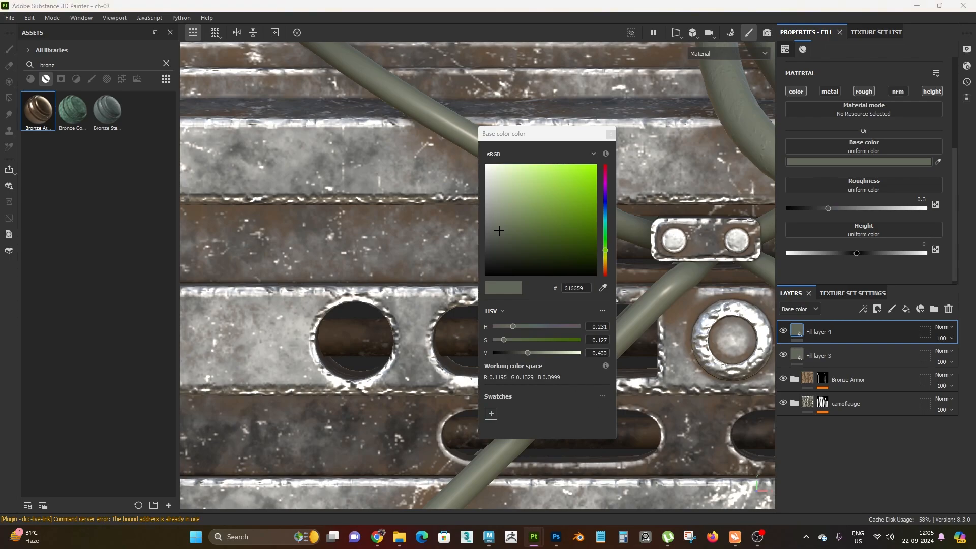
pyautogui.doubleClick(602, 353)
pyautogui.write('0.3')
pyautogui.press('Return')
pyautogui.click(610, 135)
pyautogui.keyDown('alt'); pyautogui.moveTo(503, 167); pyautogui.dragTo(382, 121, button='right'); pyautogui.keyUp('alt')
pyautogui.keyDown('alt'); pyautogui.moveTo(573, 322); pyautogui.dragTo(488, 198, button='middle'); pyautogui.keyUp('alt')
pyautogui.keyDown('alt'); pyautogui.moveTo(488, 198); pyautogui.dragTo(569, 237, button='right'); pyautogui.keyUp('alt')
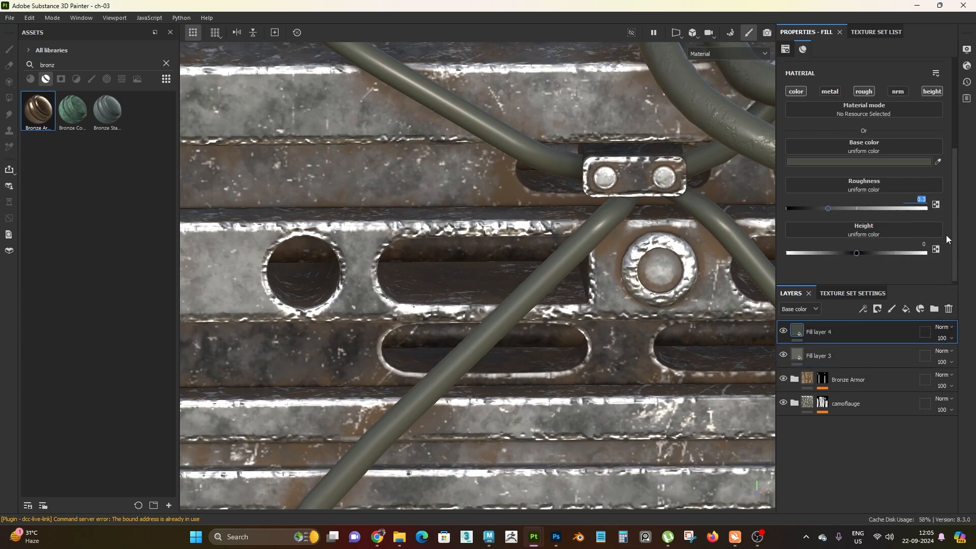
# Set Fill layer 4's roughness to 0.85.
pyautogui.write('0.85')
pyautogui.press('Return')
pyautogui.keyDown('alt'); pyautogui.moveTo(530, 285); pyautogui.dragTo(521, 371, button='right'); pyautogui.keyUp('alt')
# Add a black mask to Fill layer 4 and put a fill effect in that mask.
pyautogui.rightClick(855, 336)
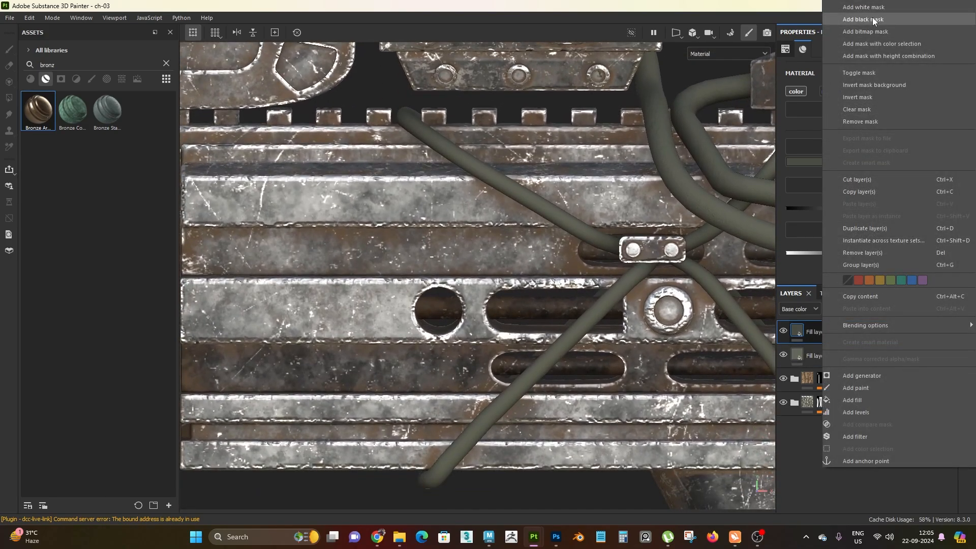
pyautogui.click(875, 21)
pyautogui.rightClick(842, 328)
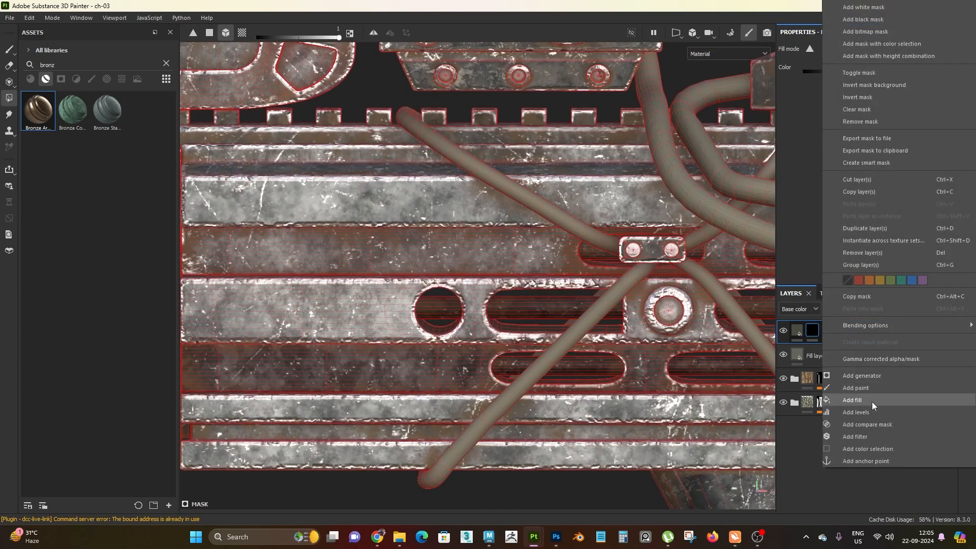
pyautogui.click(871, 402)
# Clear the asset search, restrict the assets to textures and browse them for a pattern suited to the cords.
pyautogui.click(166, 63)
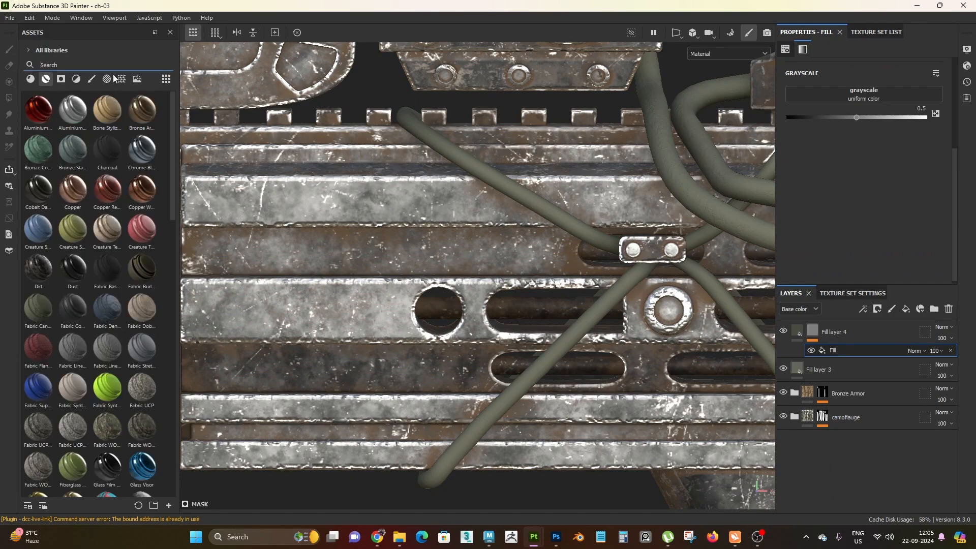
pyautogui.click(122, 79)
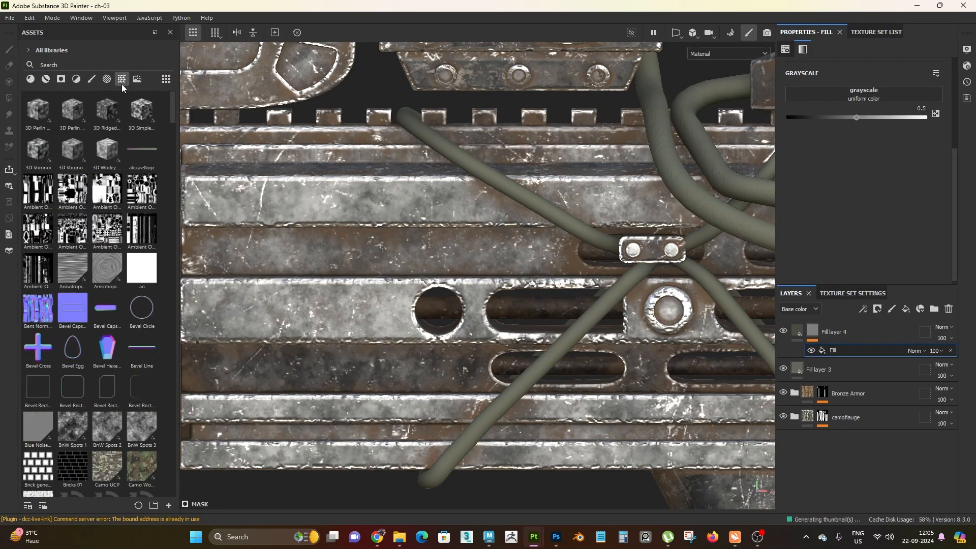
pyautogui.scroll(-5, 89, 319)
pyautogui.scroll(3, 89, 318)
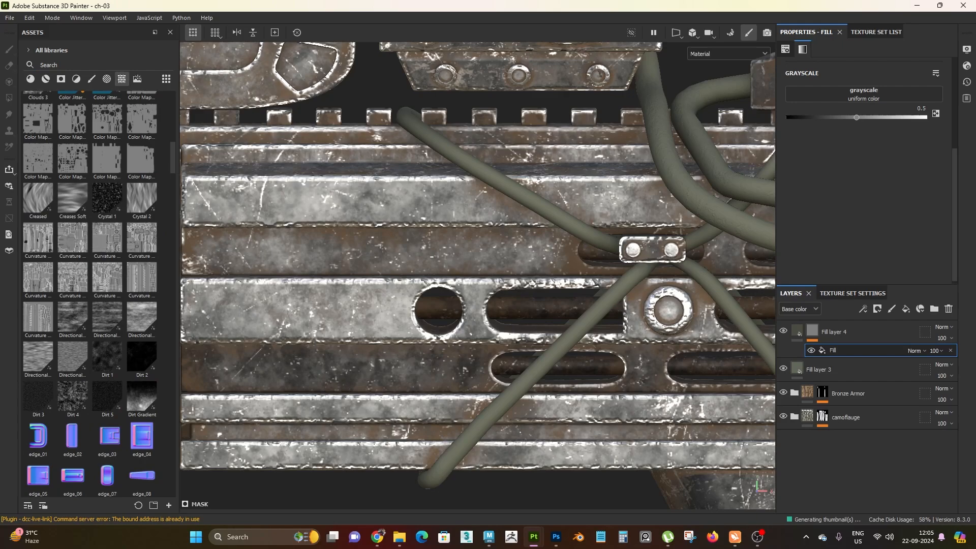
pyautogui.scroll(-9, 116, 346)
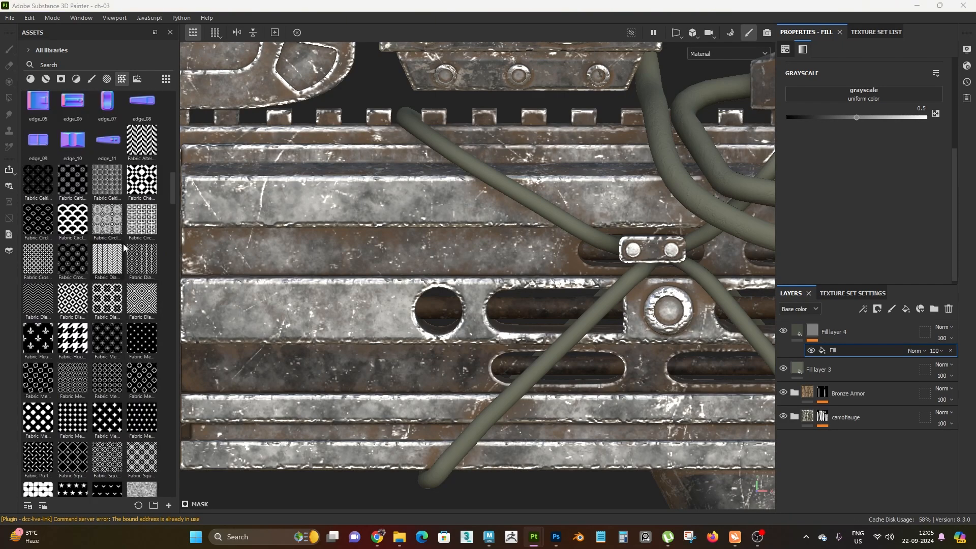
pyautogui.click(118, 254)
pyautogui.scroll(10, 82, 231)
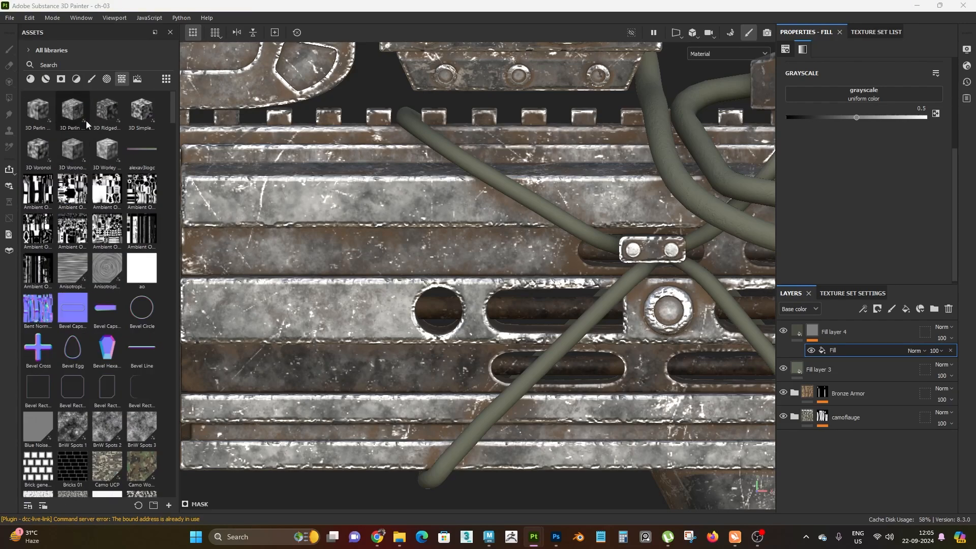
# Search the textures for "stri" and assign the Stripes texture as the grayscale input of Fill layer 4's mask fill.
pyautogui.click(71, 65)
pyautogui.write('stri')
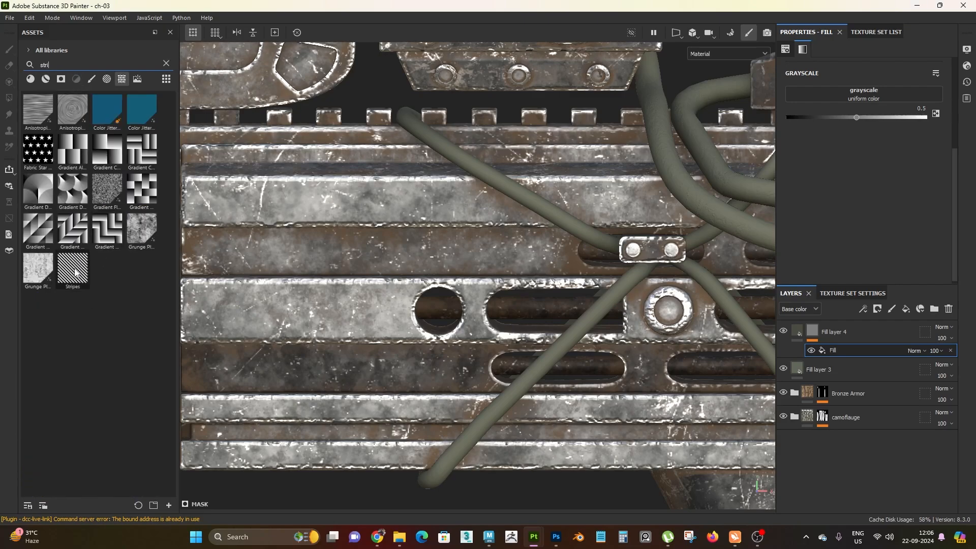
pyautogui.moveTo(76, 273); pyautogui.dragTo(864, 96)
pyautogui.scroll(2, 523, 328)
pyautogui.keyDown('alt'); pyautogui.moveTo(523, 327); pyautogui.dragTo(285, 351, button='middle'); pyautogui.keyUp('alt')
pyautogui.scroll(3, 498, 295)
pyautogui.keyDown('alt'); pyautogui.moveTo(498, 295); pyautogui.dragTo(562, 323, button='middle'); pyautogui.keyUp('alt')
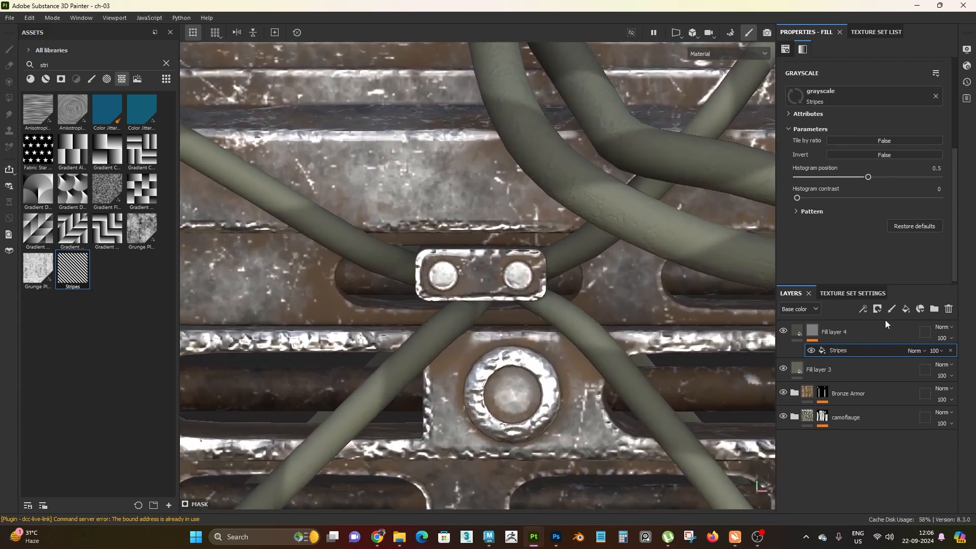
# Set the tiling of the Stripes fill in Fill layer 4's mask to 17.
pyautogui.click(798, 329)
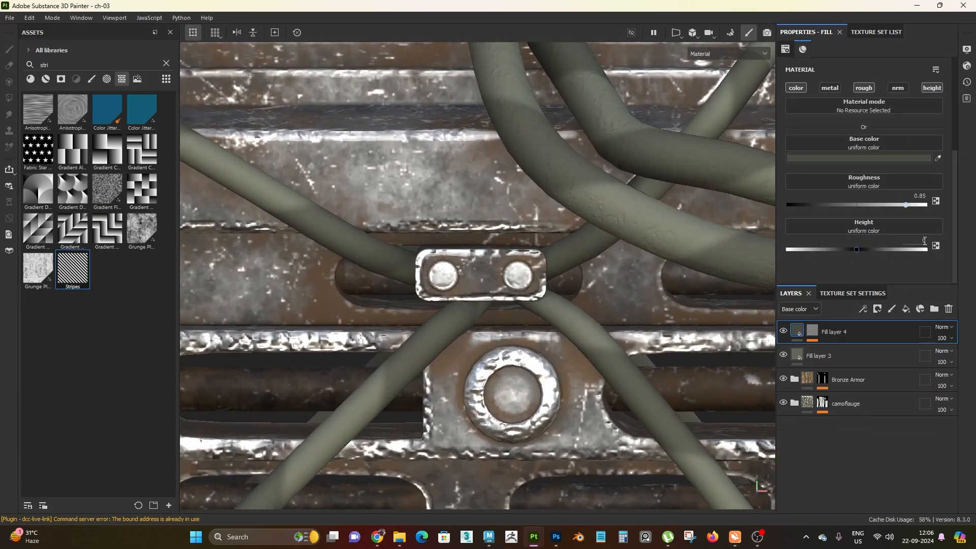
pyautogui.click(811, 332)
pyautogui.click(852, 351)
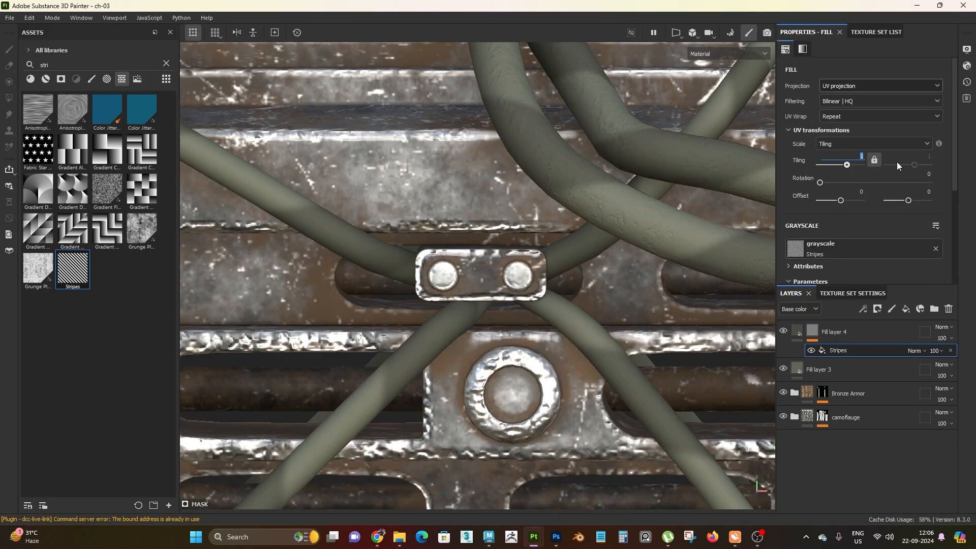
pyautogui.write('7')
pyautogui.press('Return')
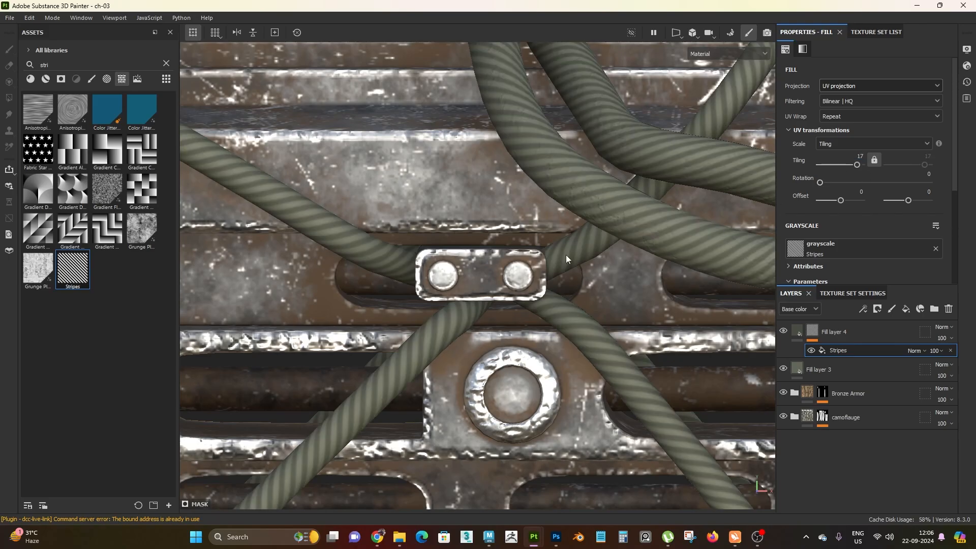
# Examine the stripe pattern on the handguard's crossed cords and cables from several distances and angles.
pyautogui.keyDown('alt'); pyautogui.moveTo(547, 353); pyautogui.dragTo(438, 215, button='right'); pyautogui.keyUp('alt')
pyautogui.keyDown('alt'); pyautogui.moveTo(437, 215); pyautogui.dragTo(586, 193, button='middle'); pyautogui.keyUp('alt')
pyautogui.keyDown('alt'); pyautogui.moveTo(587, 194); pyautogui.dragTo(442, 261, button='right'); pyautogui.keyUp('alt')
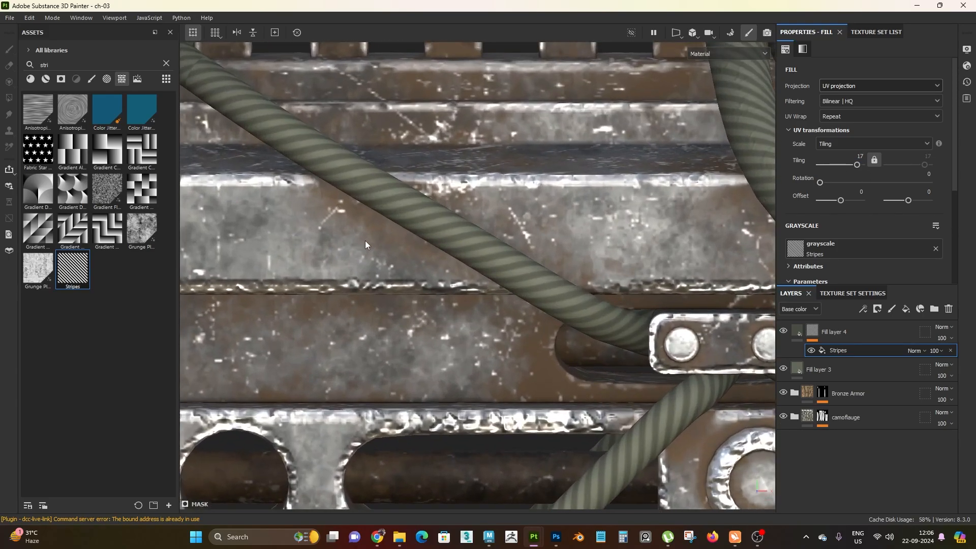
pyautogui.moveTo(365, 240)
pyautogui.keyDown('alt'); pyautogui.mouseDown()
pyautogui.moveTo(425, 327)
pyautogui.moveTo(376, 249)
pyautogui.mouseUp(); pyautogui.keyUp('alt')
pyautogui.keyDown('alt'); pyautogui.moveTo(438, 283); pyautogui.dragTo(385, 222, button='right'); pyautogui.keyUp('alt')
pyautogui.keyDown('alt'); pyautogui.moveTo(385, 222); pyautogui.dragTo(342, 168, button='middle'); pyautogui.keyUp('alt')
pyautogui.keyDown('alt'); pyautogui.moveTo(341, 168); pyautogui.dragTo(438, 311, button='right'); pyautogui.keyUp('alt')
pyautogui.keyDown('alt'); pyautogui.moveTo(438, 312); pyautogui.dragTo(368, 229, button='middle'); pyautogui.keyUp('alt')
pyautogui.keyDown('alt'); pyautogui.moveTo(492, 226); pyautogui.dragTo(588, 322, button='middle'); pyautogui.keyUp('alt')
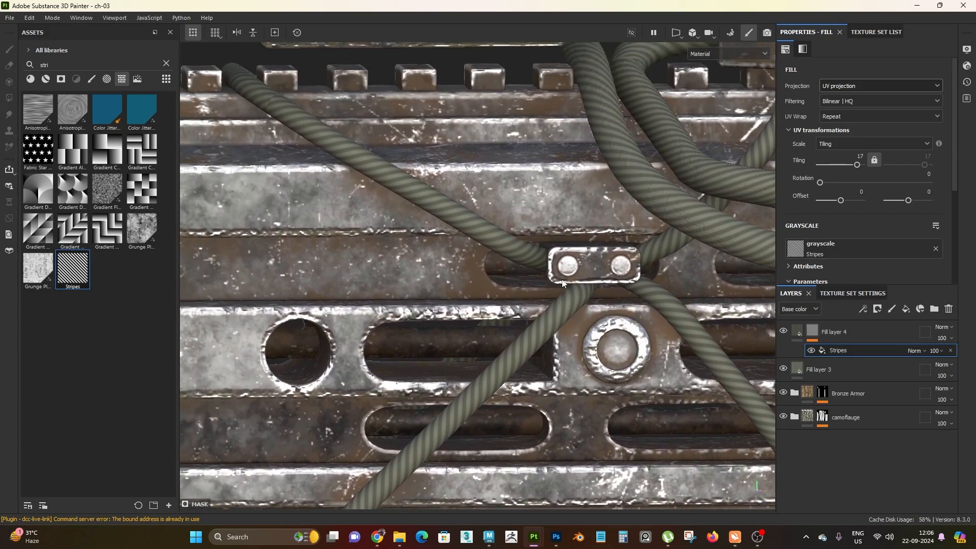
pyautogui.keyDown('alt'); pyautogui.moveTo(563, 283); pyautogui.dragTo(403, 250, button='right'); pyautogui.keyUp('alt')
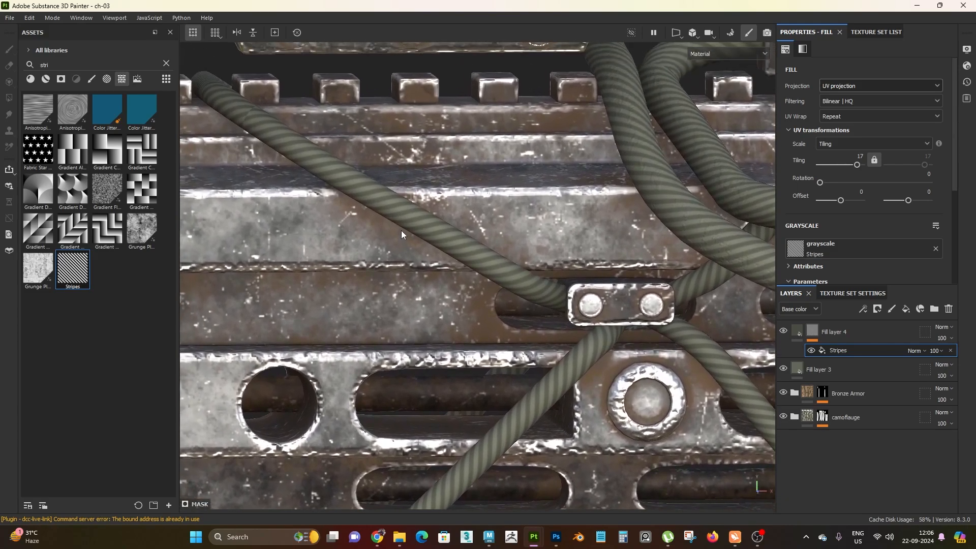
pyautogui.keyDown('alt'); pyautogui.moveTo(401, 209); pyautogui.dragTo(418, 264, button='right'); pyautogui.keyUp('alt')
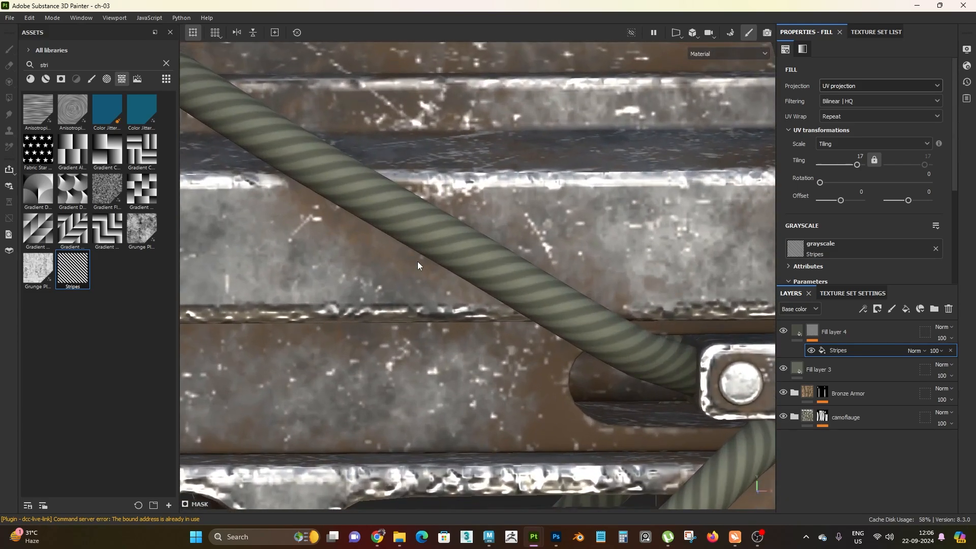
pyautogui.keyDown('alt'); pyautogui.moveTo(461, 242); pyautogui.dragTo(421, 270, button='right'); pyautogui.keyUp('alt')
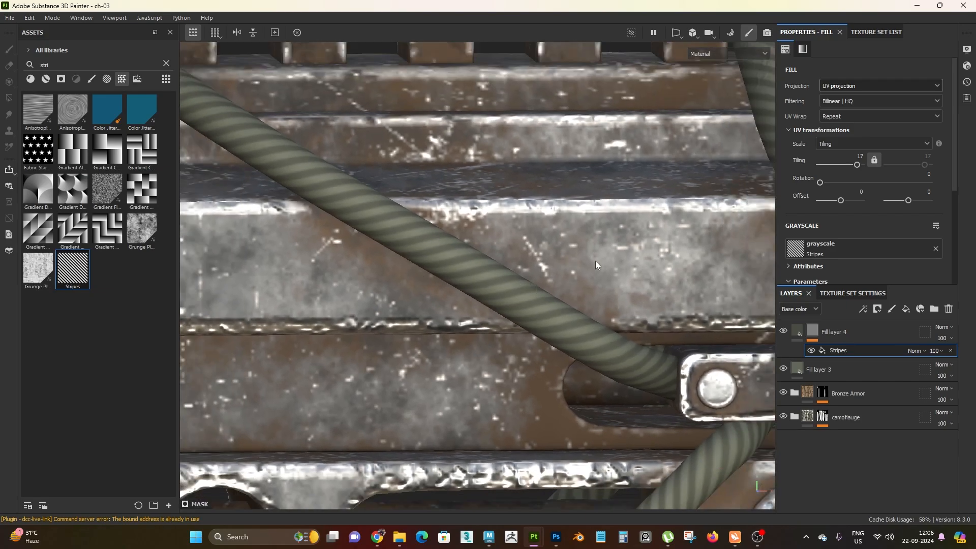
pyautogui.keyDown('alt'); pyautogui.moveTo(477, 353); pyautogui.dragTo(511, 303, button='right'); pyautogui.keyUp('alt')
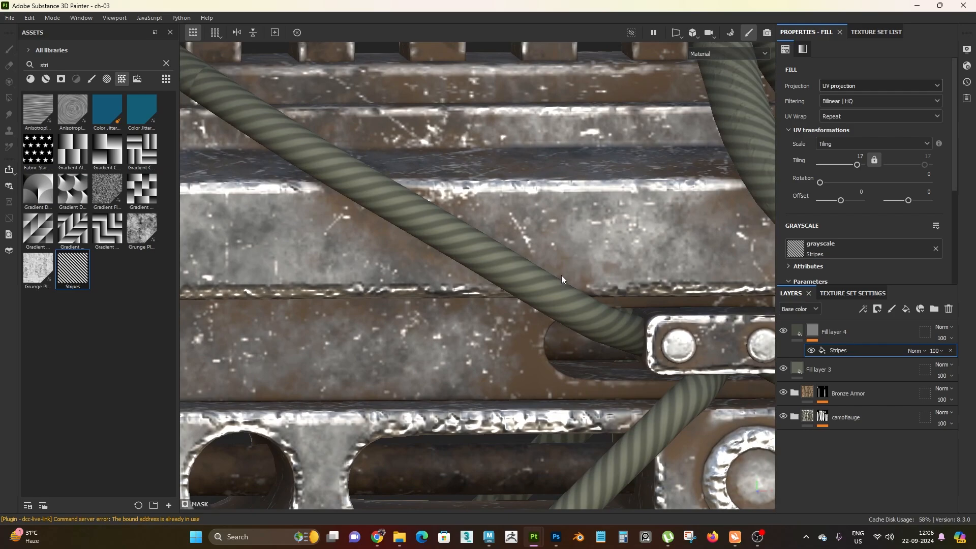
pyautogui.keyDown('alt'); pyautogui.moveTo(561, 275); pyautogui.dragTo(601, 406, button='right'); pyautogui.keyUp('alt')
pyautogui.keyDown('alt'); pyautogui.moveTo(601, 407); pyautogui.dragTo(508, 288); pyautogui.keyUp('alt')
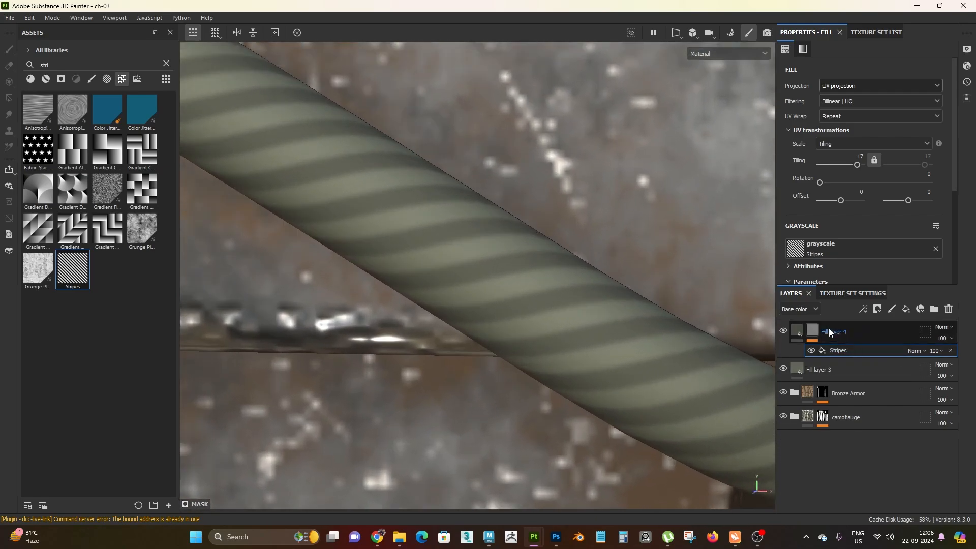
# Lower Fill layer 4's height to -0.0397 and check the grooves on the handguard cords.
pyautogui.click(829, 331)
pyautogui.scroll(-5, 845, 224)
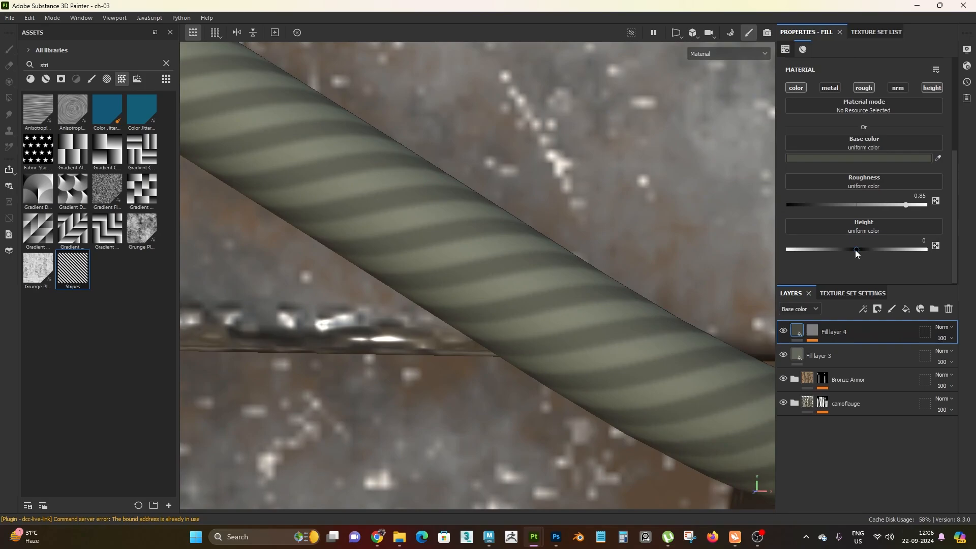
pyautogui.moveTo(856, 250)
pyautogui.mouseDown()
pyautogui.moveTo(926, 241)
pyautogui.moveTo(853, 251)
pyautogui.mouseUp()
pyautogui.keyDown('alt'); pyautogui.moveTo(573, 340); pyautogui.dragTo(355, 83, button='right'); pyautogui.keyUp('alt')
pyautogui.keyDown('alt'); pyautogui.moveTo(501, 285); pyautogui.dragTo(584, 351, button='right'); pyautogui.keyUp('alt')
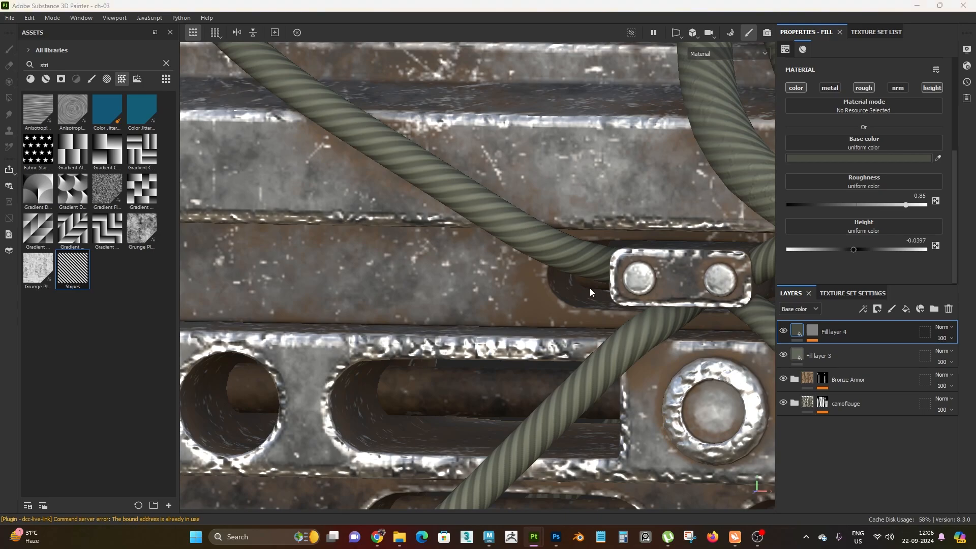
pyautogui.keyDown('alt'); pyautogui.moveTo(590, 289); pyautogui.dragTo(507, 241, button='right'); pyautogui.keyUp('alt')
pyautogui.keyDown('alt'); pyautogui.moveTo(506, 241); pyautogui.dragTo(492, 293, button='middle'); pyautogui.keyUp('alt')
# Set the pattern width of the Stripes fill in Fill layer 4's mask to 0.4.
pyautogui.click(813, 330)
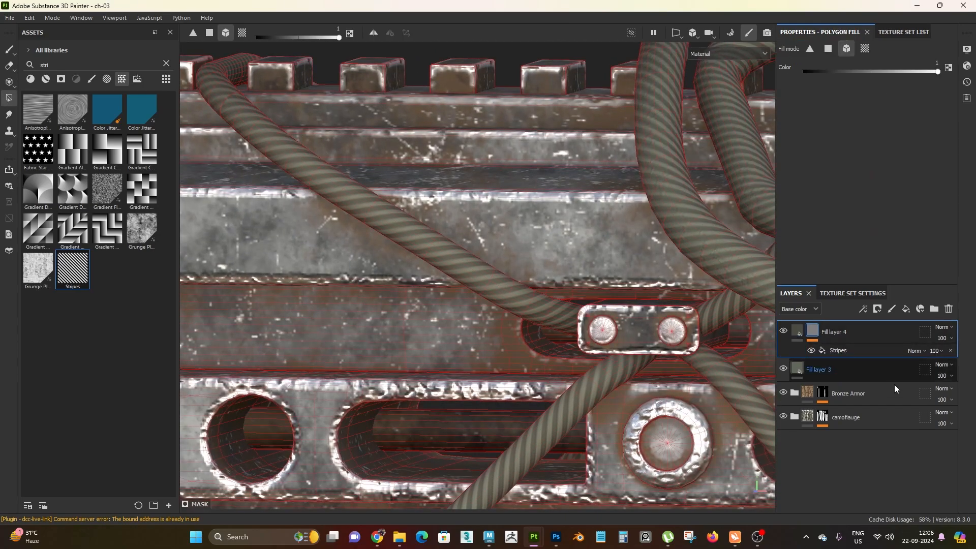
pyautogui.keyDown('alt'); pyautogui.moveTo(456, 304); pyautogui.dragTo(468, 295, button='right'); pyautogui.keyUp('alt')
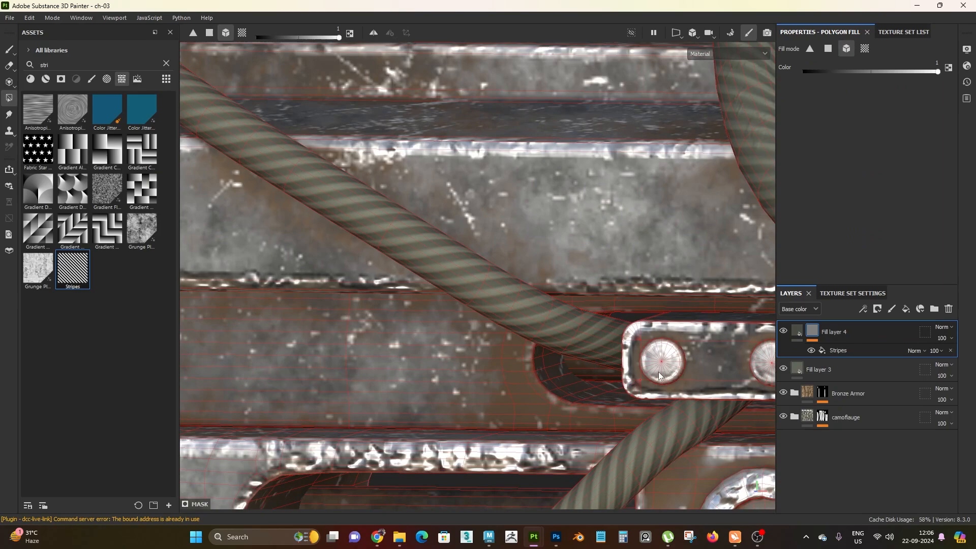
pyautogui.click(834, 350)
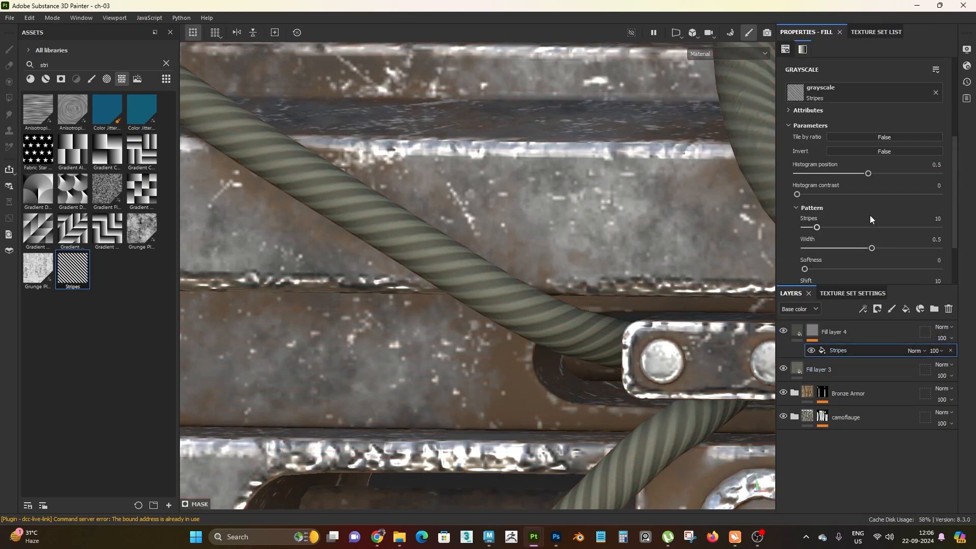
pyautogui.scroll(-3, 871, 215)
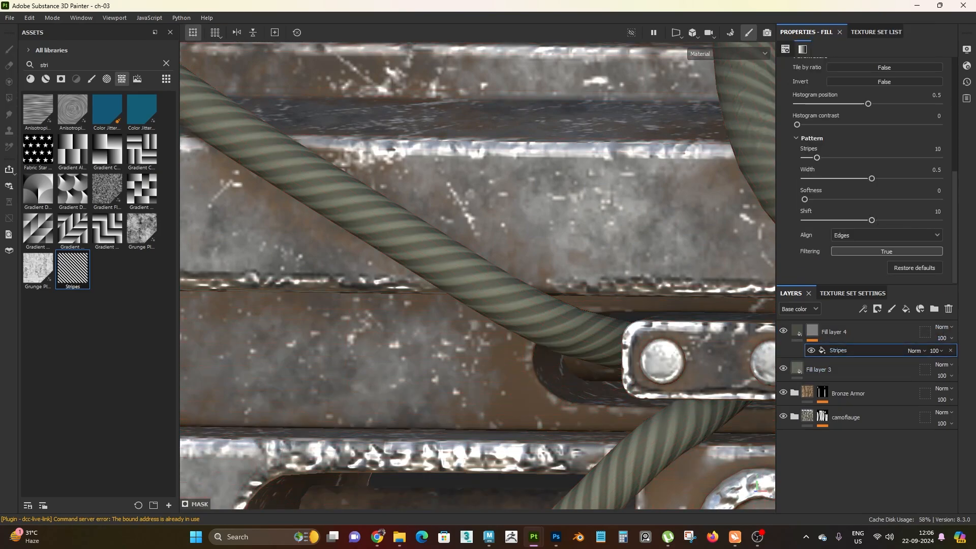
pyautogui.keyDown('alt'); pyautogui.moveTo(452, 315); pyautogui.dragTo(463, 311, button='right'); pyautogui.keyUp('alt')
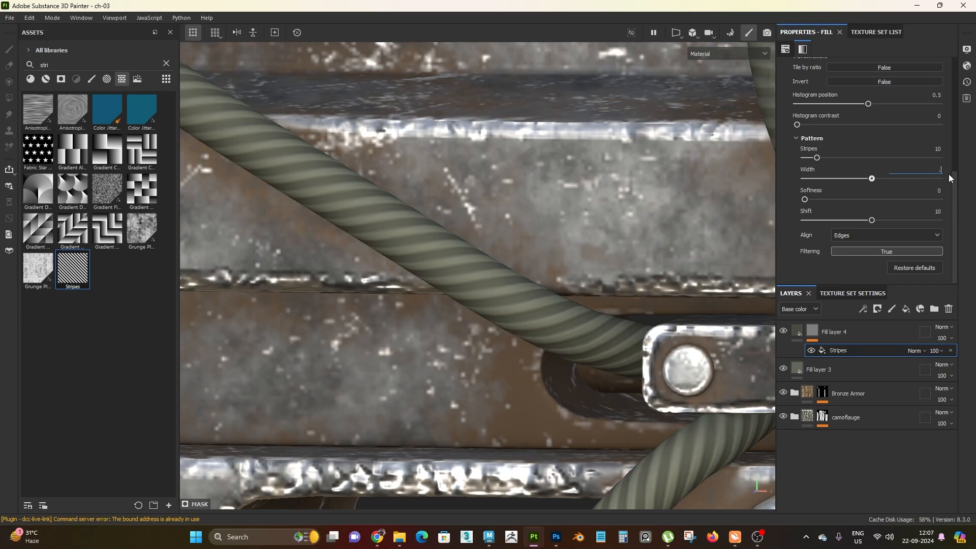
pyautogui.write('0.4')
pyautogui.press('Return')
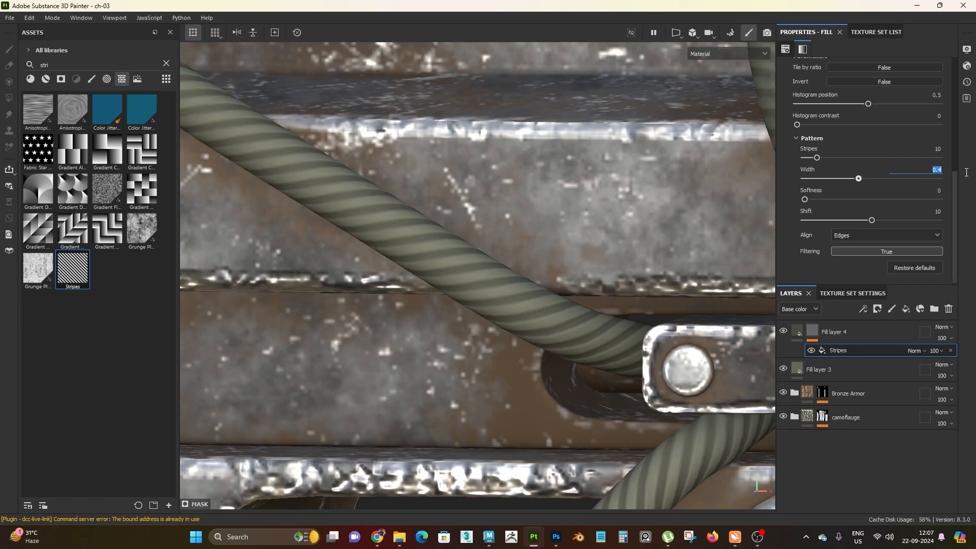
# Set the pattern width of the Stripes fill in Fill layer 4's mask to 0.3 and inspect the handguard cords.
pyautogui.write('0.3')
pyautogui.press('Return')
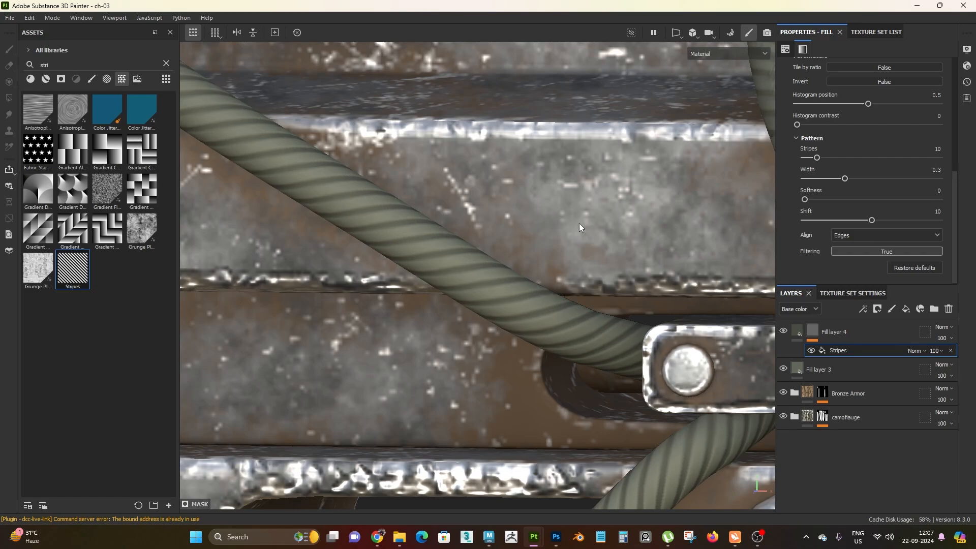
pyautogui.keyDown('alt'); pyautogui.moveTo(579, 224); pyautogui.dragTo(469, 266, button='right'); pyautogui.keyUp('alt')
pyautogui.keyDown('alt'); pyautogui.moveTo(468, 266); pyautogui.dragTo(293, 131, button='middle'); pyautogui.keyUp('alt')
pyautogui.keyDown('alt'); pyautogui.moveTo(294, 130); pyautogui.dragTo(410, 234, button='right'); pyautogui.keyUp('alt')
pyautogui.keyDown('alt'); pyautogui.moveTo(410, 233); pyautogui.dragTo(514, 261, button='middle'); pyautogui.keyUp('alt')
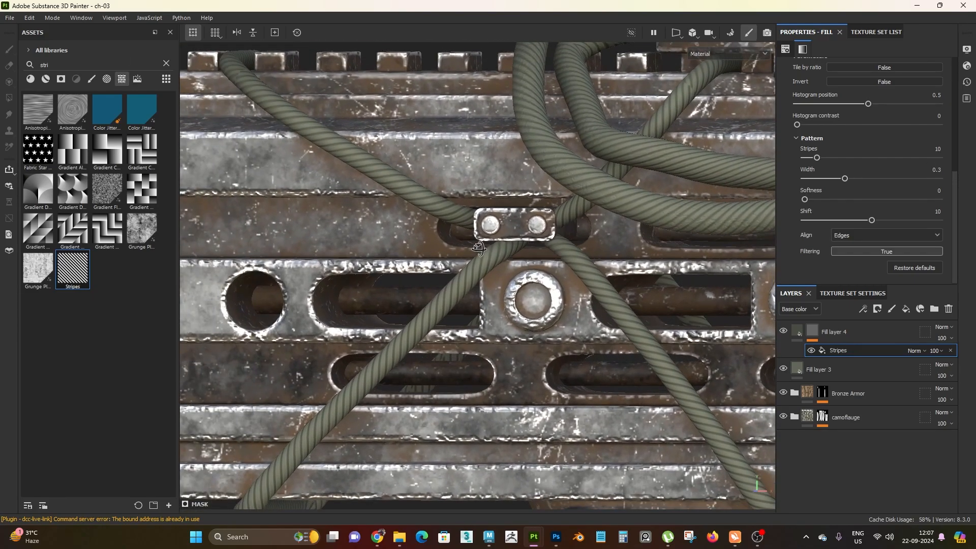
pyautogui.keyDown('alt'); pyautogui.moveTo(514, 261); pyautogui.dragTo(578, 510, button='right'); pyautogui.keyUp('alt')
pyautogui.keyDown('alt'); pyautogui.moveTo(578, 510); pyautogui.dragTo(487, 375); pyautogui.keyUp('alt')
pyautogui.keyDown('alt'); pyautogui.moveTo(359, 153); pyautogui.dragTo(487, 285, button='middle'); pyautogui.keyUp('alt')
pyautogui.keyDown('alt'); pyautogui.moveTo(487, 285); pyautogui.dragTo(525, 301, button='right'); pyautogui.keyUp('alt')
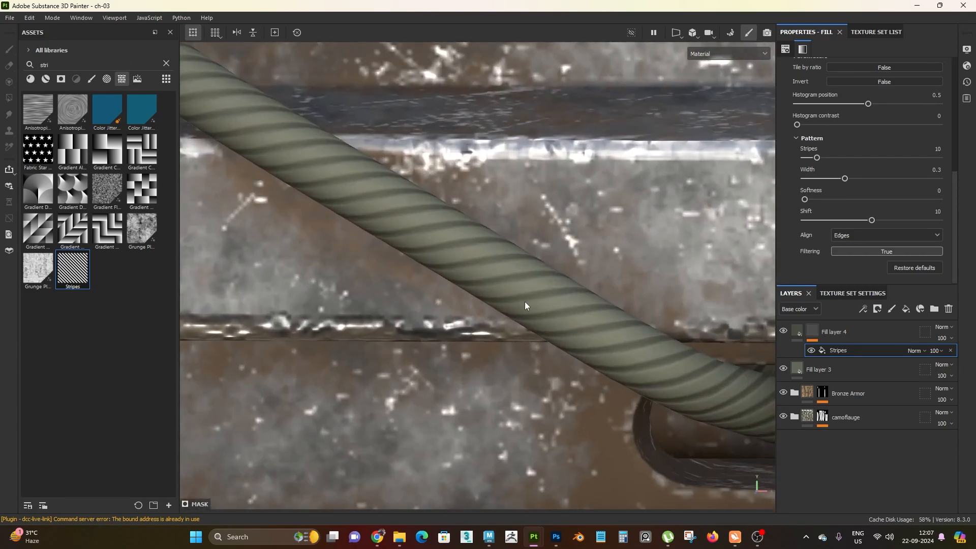
pyautogui.scroll(-5, 448, 238)
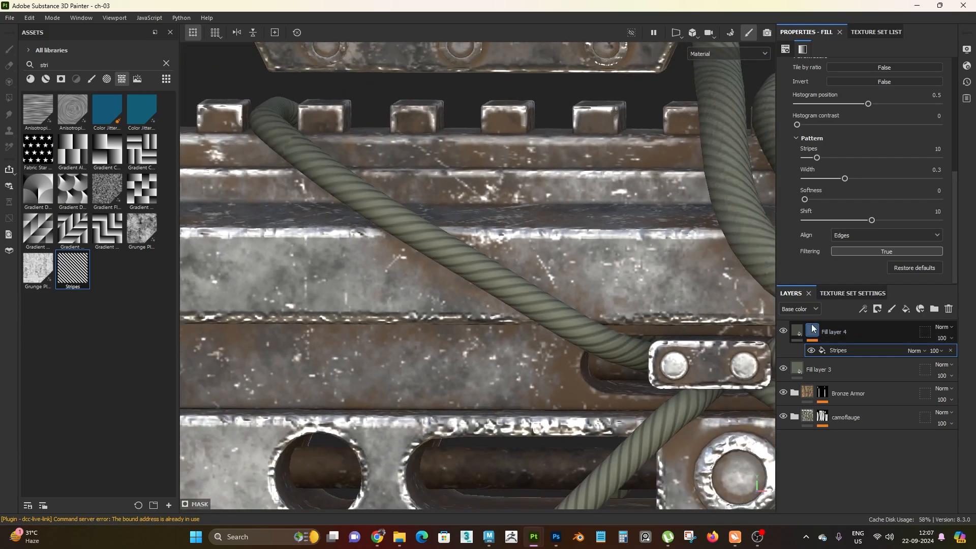
# Duplicate Fill layer 4 and set the rotation of the copy's Stripes mask fill to 82.43 for a crosshatched rope pattern.
pyautogui.click(797, 335)
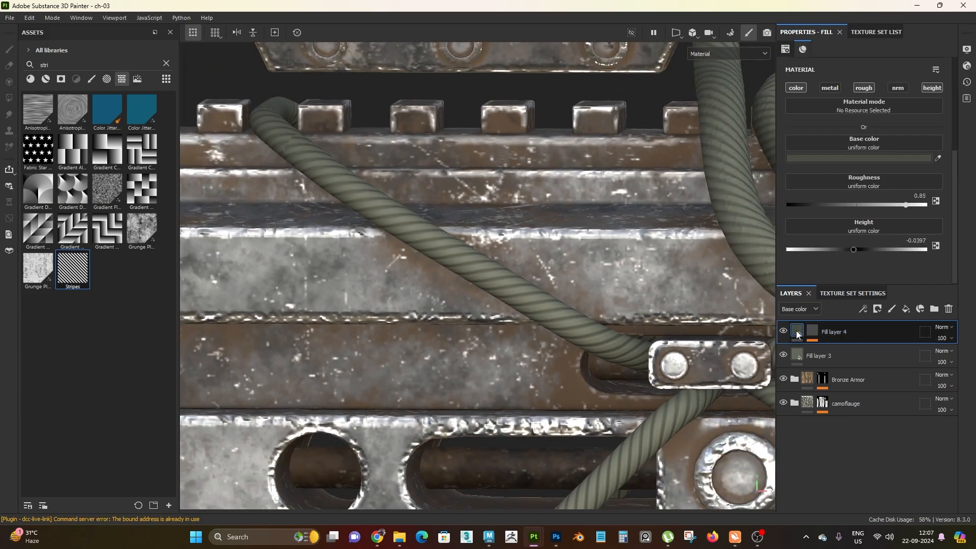
pyautogui.hotkey('ctrl', 'd')
pyautogui.scroll(4, 535, 426)
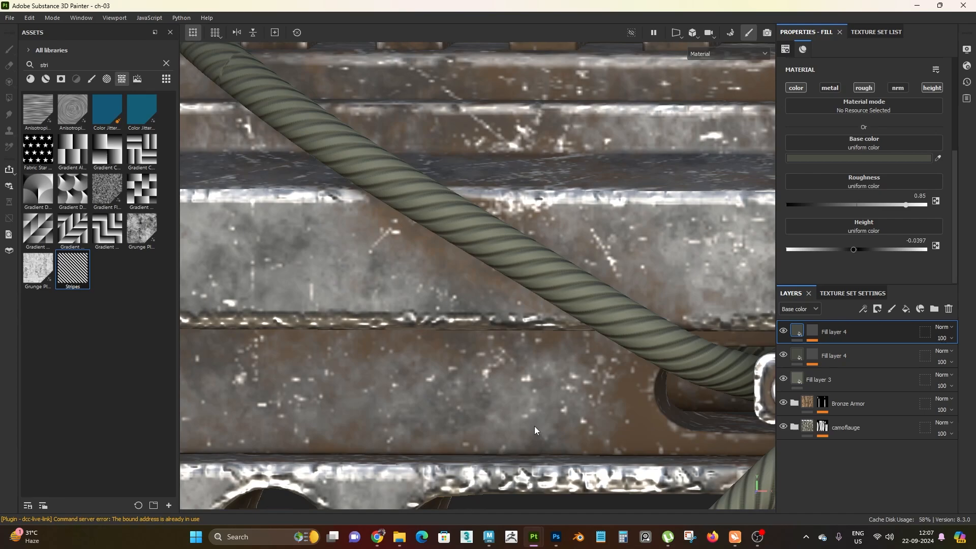
pyautogui.click(820, 333)
pyautogui.click(853, 352)
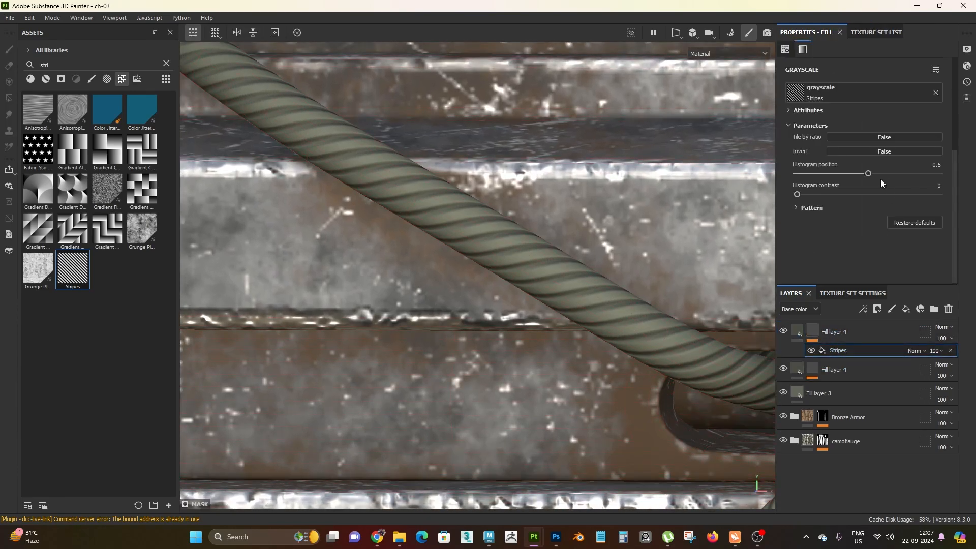
pyautogui.moveTo(819, 183); pyautogui.dragTo(844, 195)
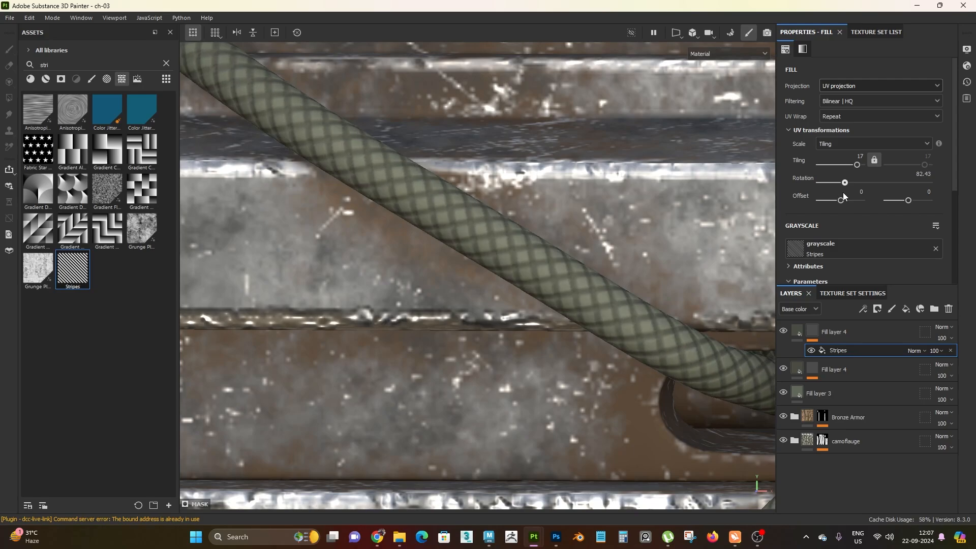
# Examine the crosshatched rope pattern on the handguard's crossed cords at several distances.
pyautogui.scroll(-8, 630, 253)
pyautogui.scroll(5, 375, 279)
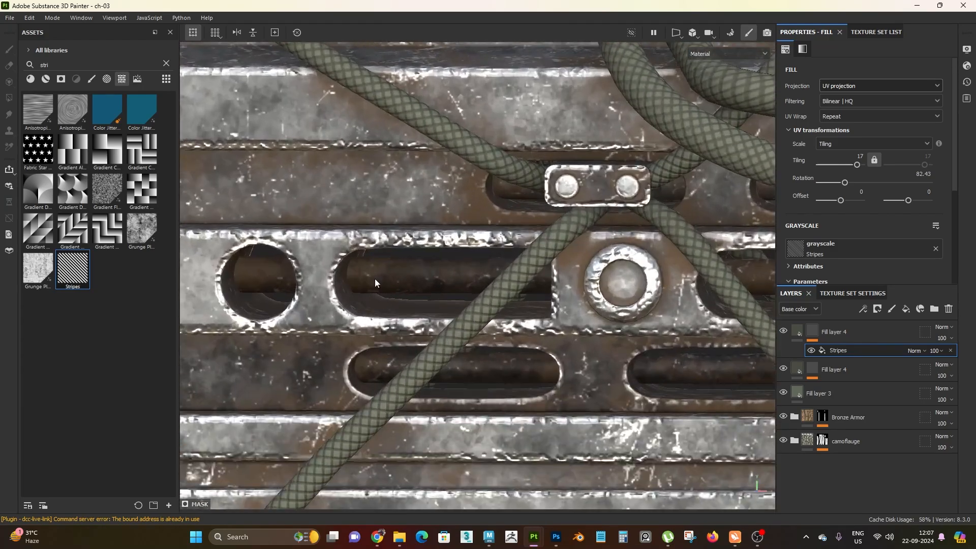
pyautogui.keyDown('alt'); pyautogui.moveTo(577, 309); pyautogui.dragTo(315, 422, button='middle'); pyautogui.keyUp('alt')
pyautogui.keyDown('alt'); pyautogui.moveTo(214, 272); pyautogui.dragTo(507, 292, button='middle'); pyautogui.keyUp('alt')
pyautogui.scroll(3, 383, 284)
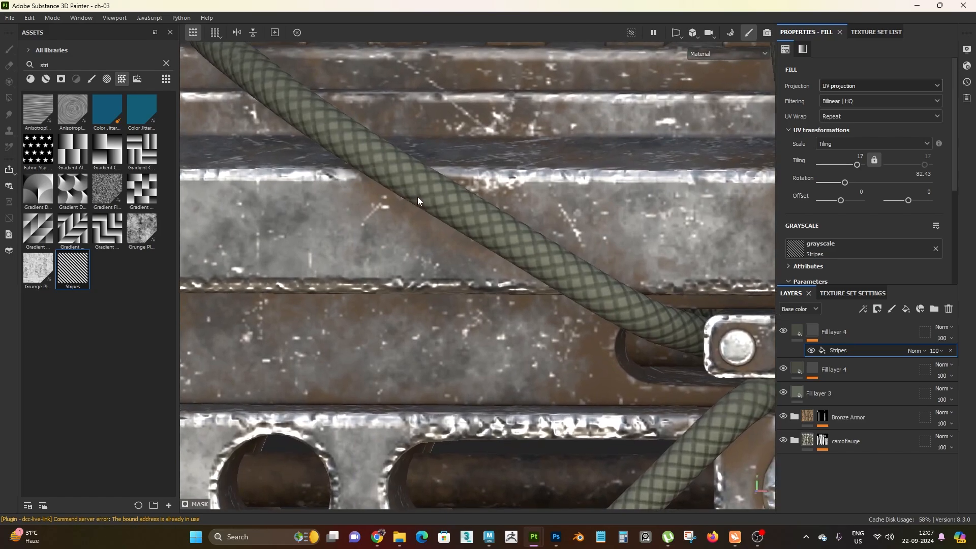
pyautogui.scroll(2, 418, 201)
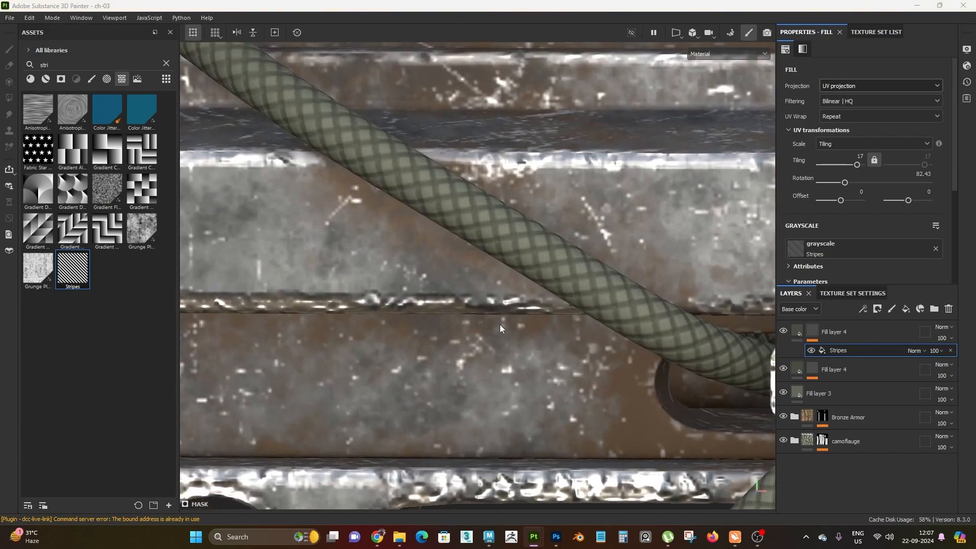
pyautogui.keyDown('alt'); pyautogui.moveTo(499, 324); pyautogui.dragTo(365, 173, button='right'); pyautogui.keyUp('alt')
pyautogui.keyDown('alt'); pyautogui.moveTo(365, 172); pyautogui.dragTo(414, 188, button='middle'); pyautogui.keyUp('alt')
pyautogui.keyDown('alt'); pyautogui.moveTo(414, 188); pyautogui.dragTo(578, 310, button='right'); pyautogui.keyUp('alt')
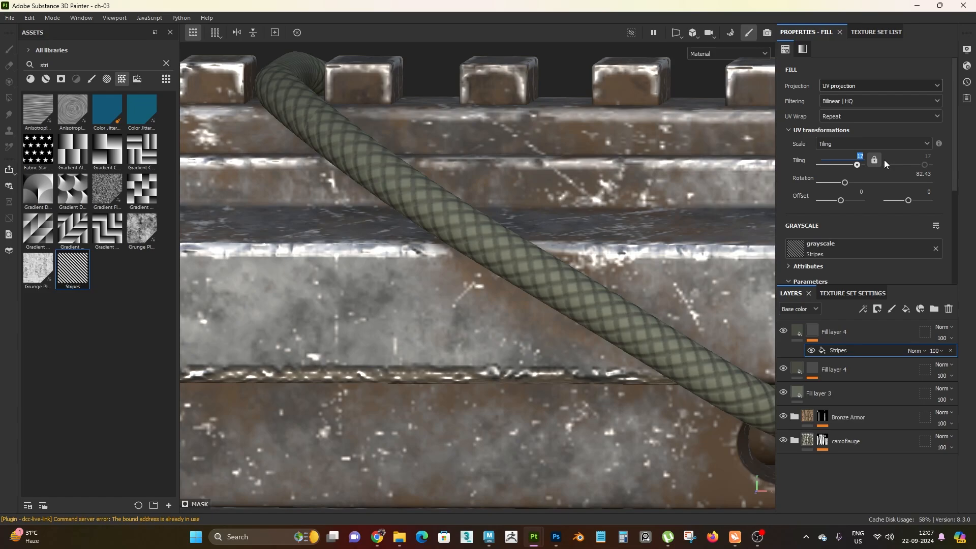
# Try tiling values of 15 and 13 on the Stripes fill in the upper Fill layer 4's mask.
pyautogui.write('5')
pyautogui.press('Return')
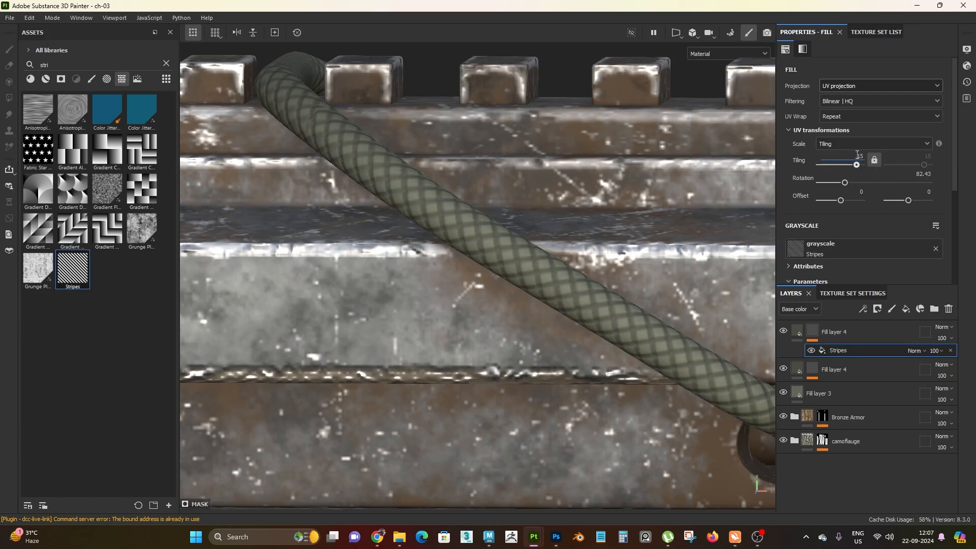
pyautogui.write('13')
pyautogui.press('Return')
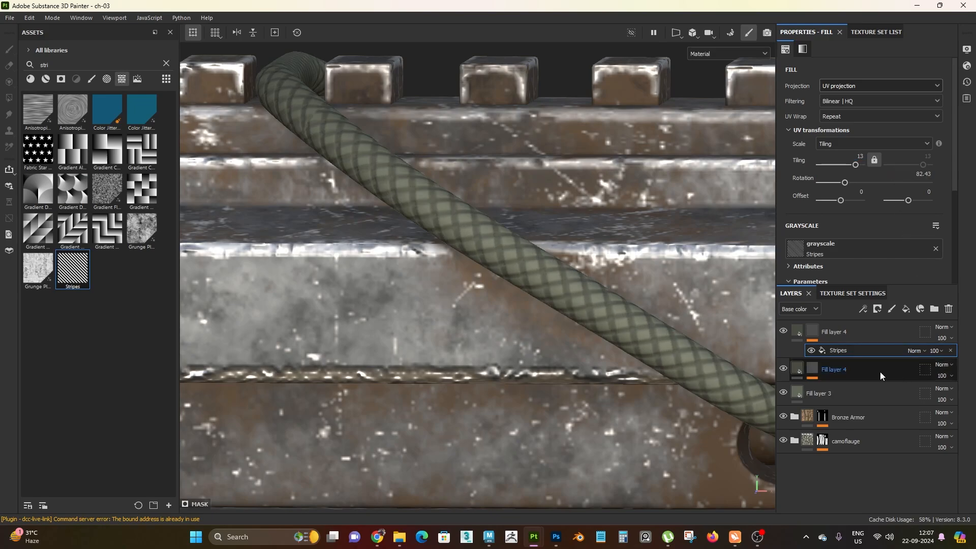
# Set the tiling of the Stripes fill in the lower Fill layer 4's mask to 13 and check the cords.
pyautogui.click(815, 368)
pyautogui.click(839, 389)
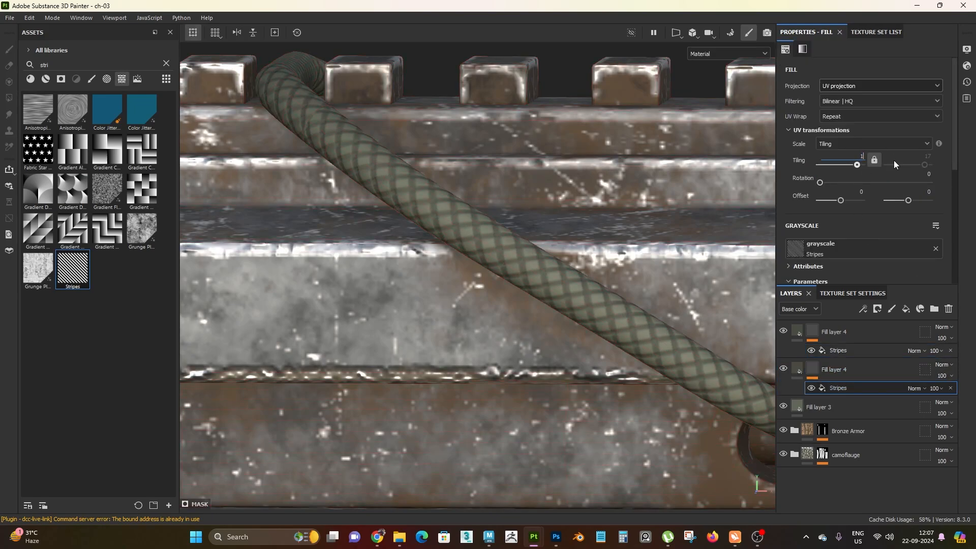
pyautogui.write('13')
pyautogui.press('Return')
pyautogui.keyDown('alt'); pyautogui.moveTo(553, 389); pyautogui.dragTo(450, 410, button='right'); pyautogui.keyUp('alt')
pyautogui.keyDown('alt'); pyautogui.moveTo(450, 409); pyautogui.dragTo(345, 166, button='middle'); pyautogui.keyUp('alt')
pyautogui.keyDown('alt'); pyautogui.moveTo(366, 161); pyautogui.dragTo(389, 162, button='right'); pyautogui.keyUp('alt')
pyautogui.keyDown('alt'); pyautogui.moveTo(471, 225); pyautogui.dragTo(439, 267, button='middle'); pyautogui.keyUp('alt')
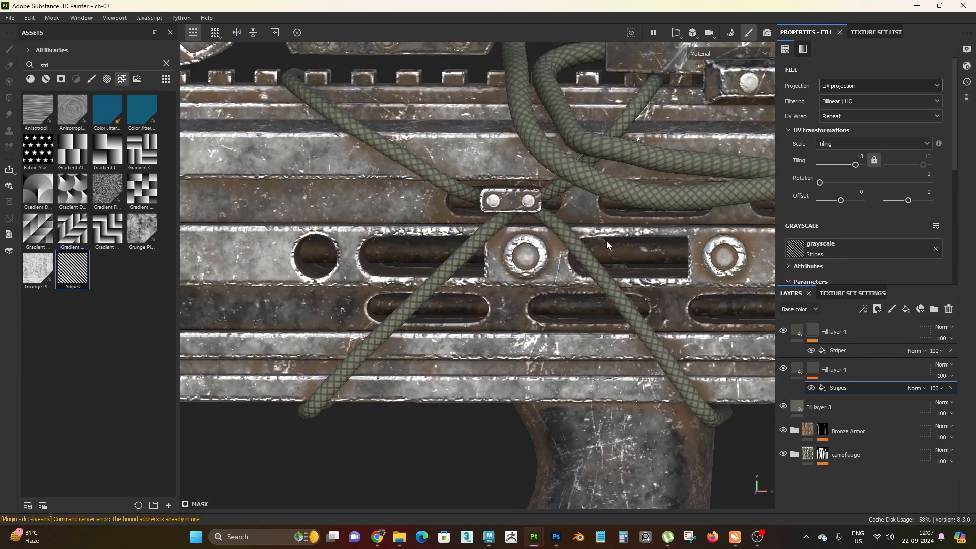
pyautogui.scroll(2, 508, 127)
pyautogui.keyDown('alt'); pyautogui.moveTo(387, 134); pyautogui.dragTo(726, 336, button='right'); pyautogui.keyUp('alt')
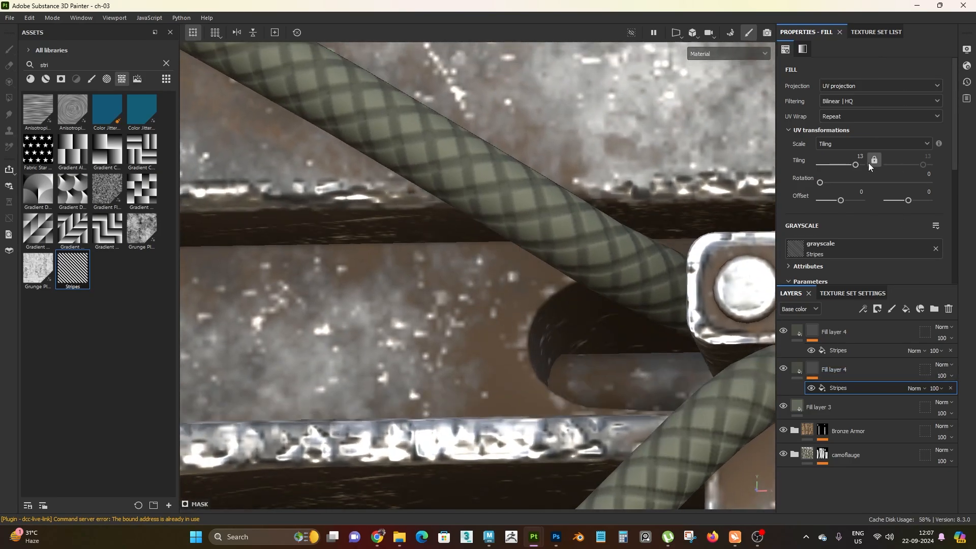
# Set the tiling of the Stripes fills in both Fill layer 4 masks to 15.
pyautogui.write('5')
pyautogui.press('Return')
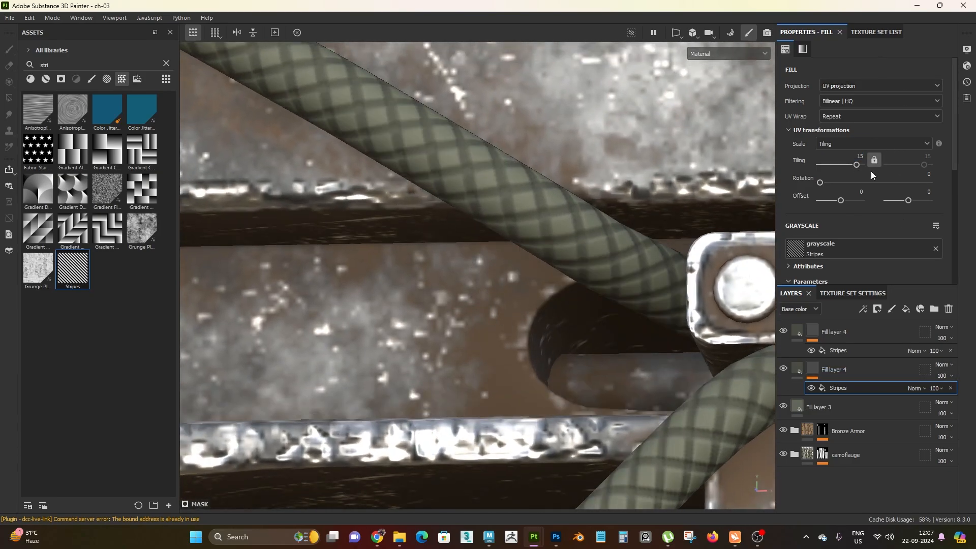
pyautogui.click(840, 351)
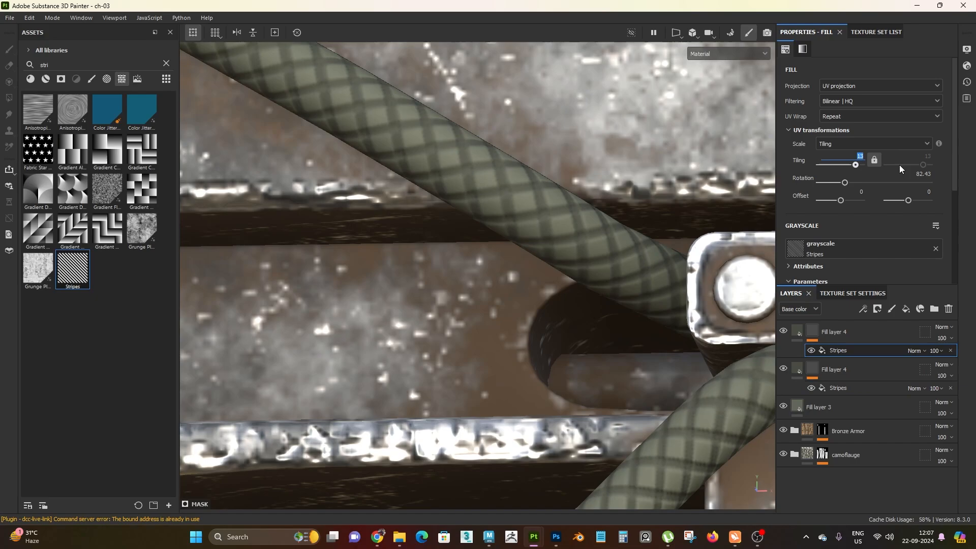
pyautogui.write('15')
pyautogui.press('Return')
pyautogui.keyDown('alt'); pyautogui.moveTo(681, 236); pyautogui.dragTo(610, 235, button='right'); pyautogui.keyUp('alt')
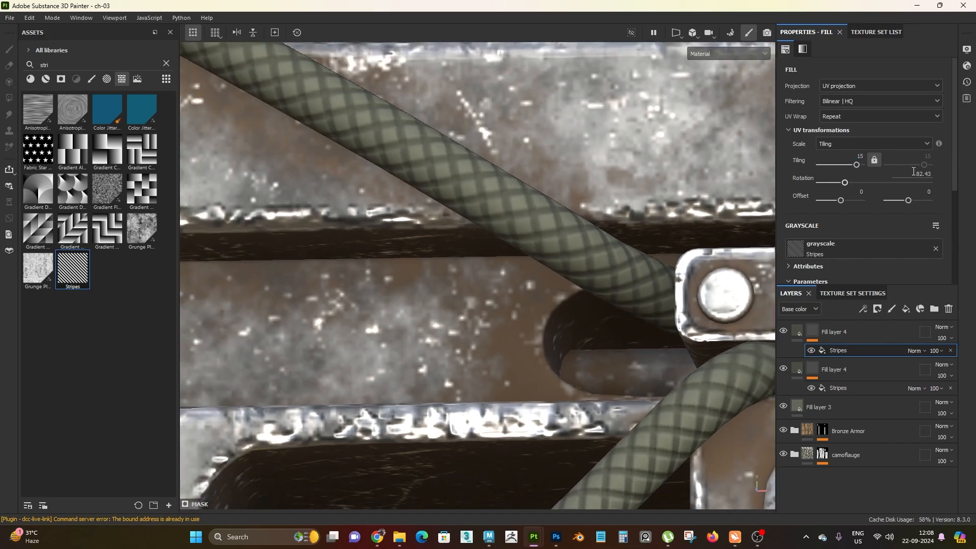
# Set the rotation of the upper Fill layer 4's Stripes mask fill to 90 and check the weave on the cords.
pyautogui.click(913, 172)
pyautogui.press('Return')
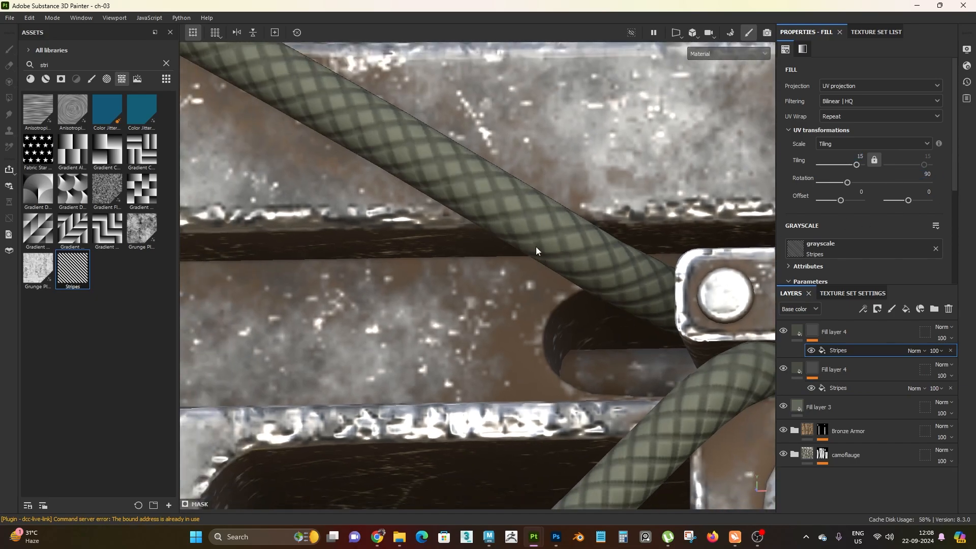
pyautogui.keyDown('alt'); pyautogui.moveTo(535, 246); pyautogui.dragTo(478, 278, button='right'); pyautogui.keyUp('alt')
pyautogui.keyDown('alt'); pyautogui.moveTo(514, 290); pyautogui.dragTo(539, 328); pyautogui.keyUp('alt')
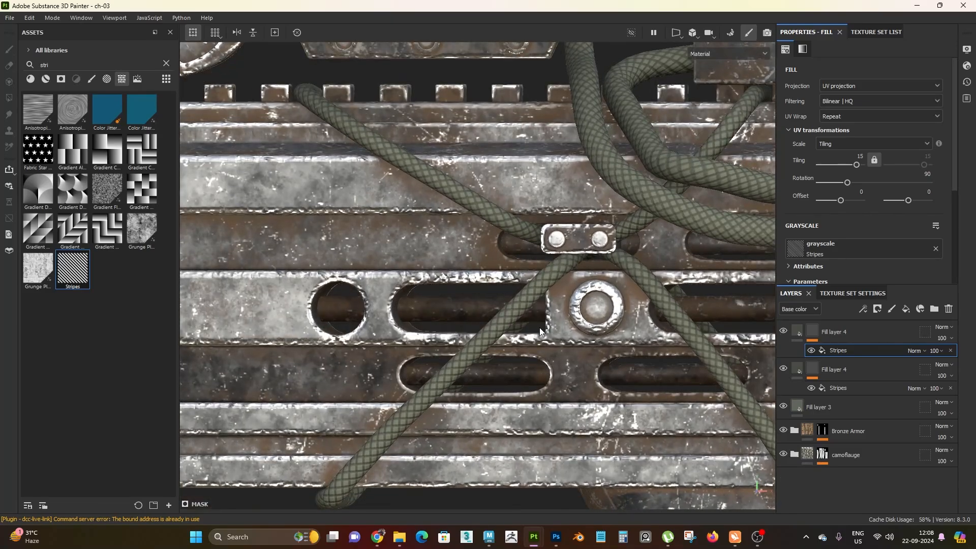
pyautogui.keyDown('alt'); pyautogui.moveTo(539, 327); pyautogui.dragTo(473, 326, button='right'); pyautogui.keyUp('alt')
pyautogui.keyDown('alt'); pyautogui.moveTo(473, 325); pyautogui.dragTo(465, 284, button='middle'); pyautogui.keyUp('alt')
# Examine the woven pattern on the handguard cords and cables with each Fill layer 4's material selected.
pyautogui.click(795, 329)
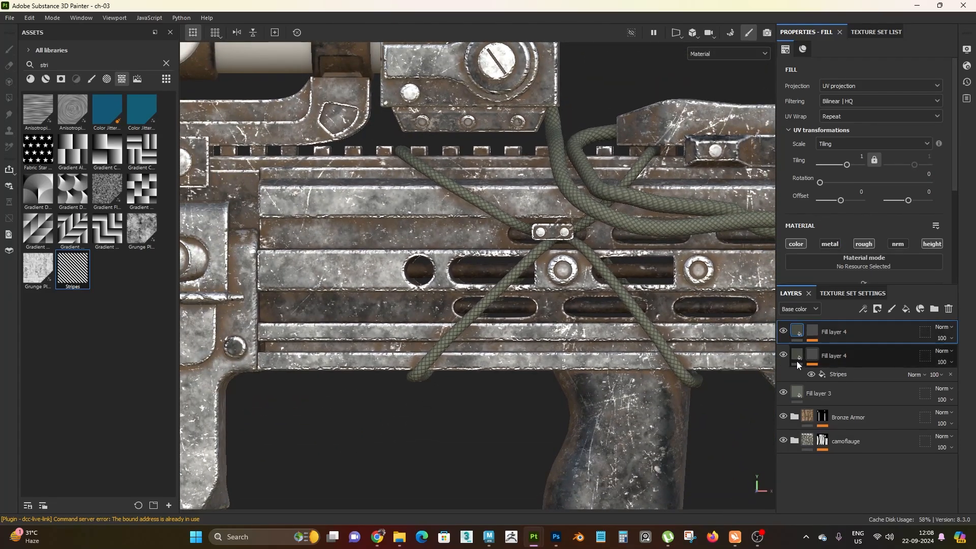
pyautogui.click(797, 360)
pyautogui.keyDown('alt'); pyautogui.moveTo(569, 325); pyautogui.dragTo(554, 356, button='right'); pyautogui.keyUp('alt')
pyautogui.keyDown('alt'); pyautogui.moveTo(509, 264); pyautogui.dragTo(432, 219); pyautogui.keyUp('alt')
pyautogui.keyDown('alt'); pyautogui.moveTo(407, 229); pyautogui.dragTo(427, 147, button='middle'); pyautogui.keyUp('alt')
pyautogui.keyDown('alt'); pyautogui.moveTo(285, 152); pyautogui.dragTo(336, 167, button='right'); pyautogui.keyUp('alt')
pyautogui.keyDown('alt'); pyautogui.moveTo(483, 316); pyautogui.dragTo(437, 318, button='right'); pyautogui.keyUp('alt')
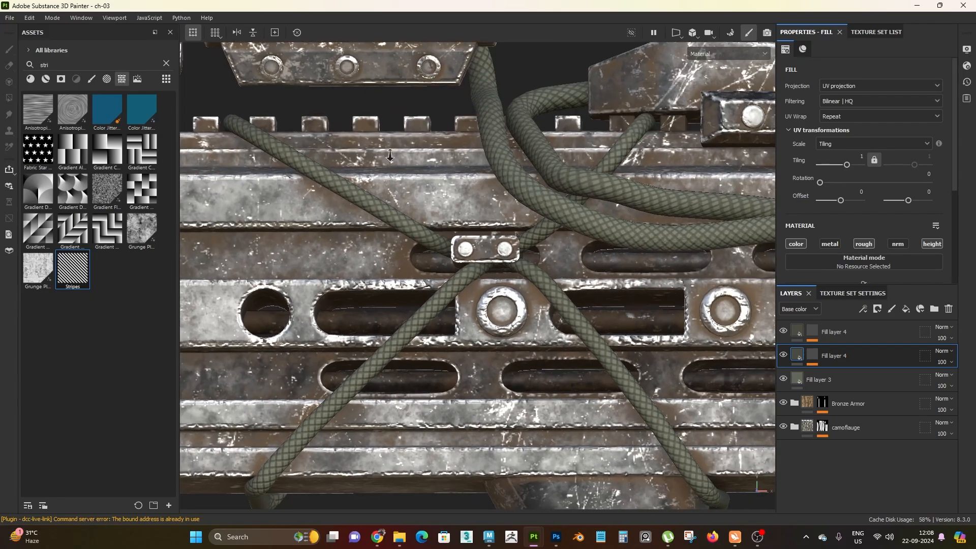
pyautogui.keyDown('alt'); pyautogui.moveTo(437, 318); pyautogui.dragTo(442, 301); pyautogui.keyUp('alt')
pyautogui.keyDown('alt'); pyautogui.moveTo(443, 300); pyautogui.dragTo(495, 285, button='middle'); pyautogui.keyUp('alt')
pyautogui.keyDown('alt'); pyautogui.moveTo(496, 285); pyautogui.dragTo(537, 295, button='right'); pyautogui.keyUp('alt')
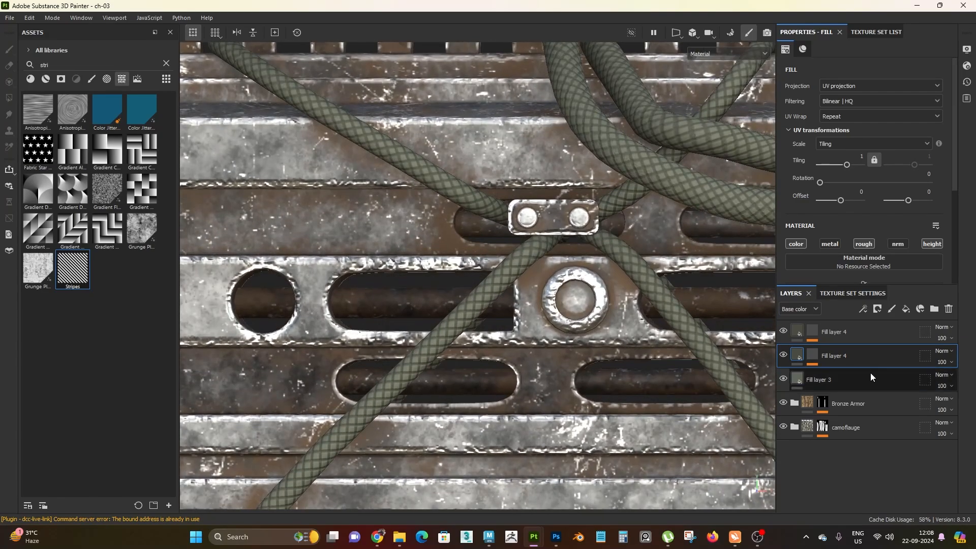
# Group both Fill layer 4 copies and Fill layer 3 in a new folder named wire.
pyautogui.click(935, 309)
pyautogui.keyDown('shift'); pyautogui.click(831, 404); pyautogui.keyUp('shift')
pyautogui.moveTo(843, 393); pyautogui.dragTo(827, 335)
pyautogui.doubleClick(827, 333)
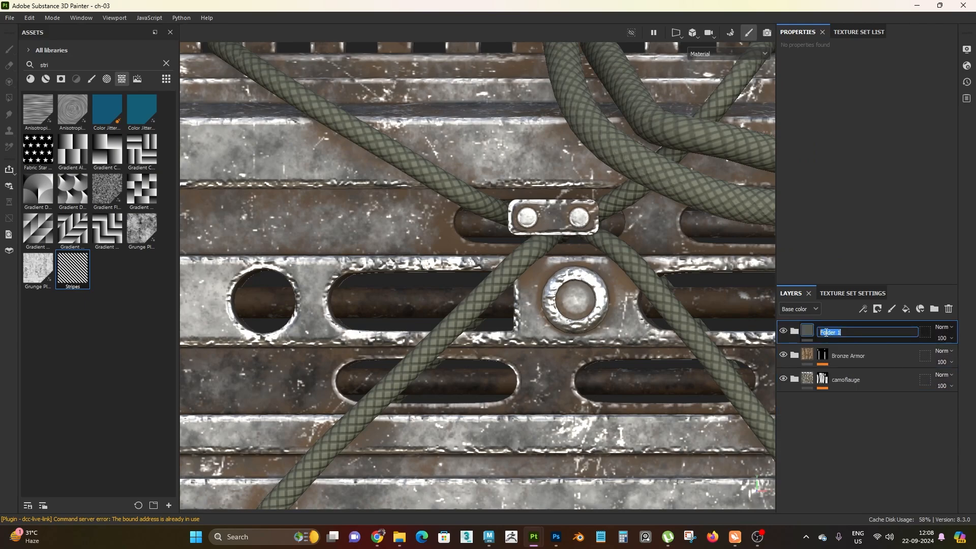
pyautogui.write('wire')
pyautogui.press('Return')
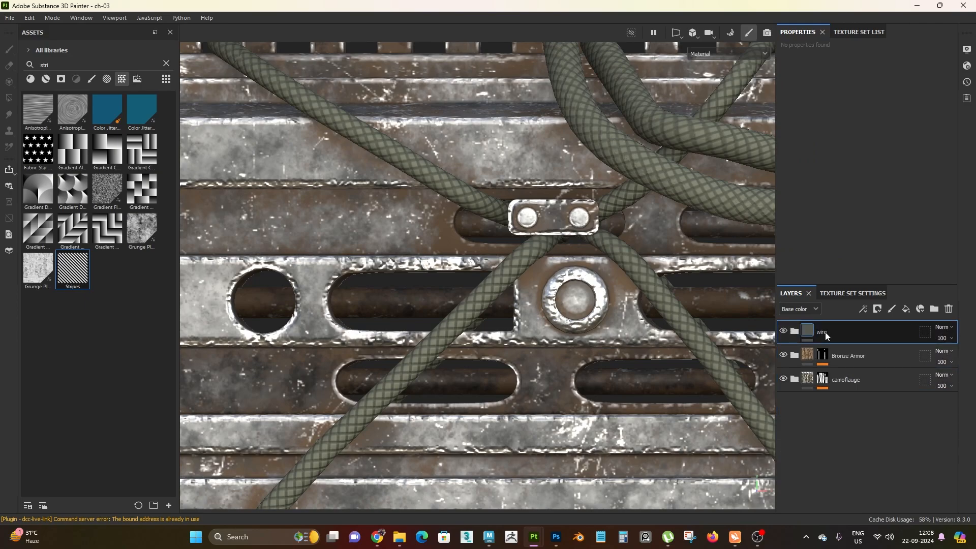
# Add a black mask with a paint effect to the wire folder.
pyautogui.rightClick(825, 331)
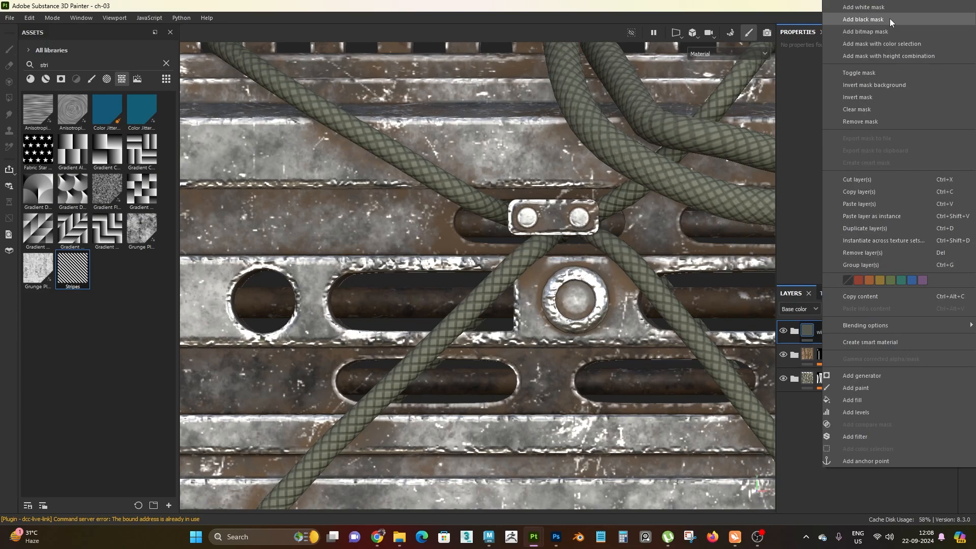
pyautogui.click(890, 19)
pyautogui.rightClick(855, 330)
pyautogui.click(885, 391)
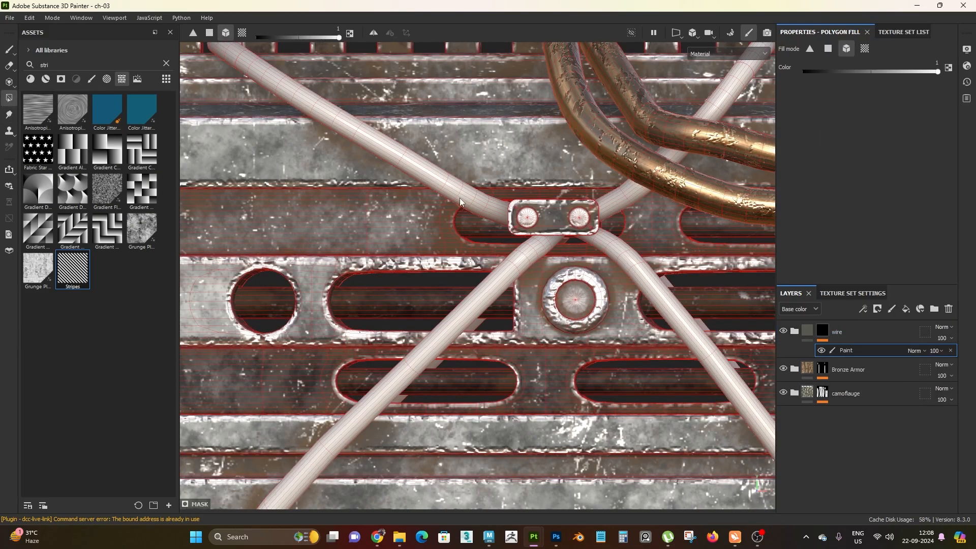
# Reveal the wire folder on the handguard's four crossed cord segments by polygon-filling them in its mask.
pyautogui.scroll(-2, 528, 279)
pyautogui.click(529, 279)
pyautogui.click(623, 258)
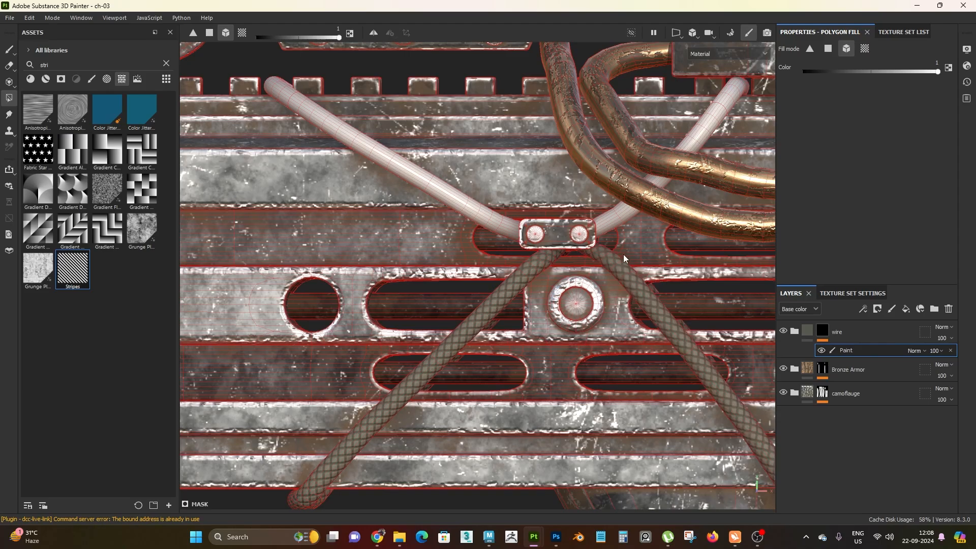
pyautogui.click(622, 218)
pyautogui.click(485, 219)
pyautogui.scroll(-5, 509, 214)
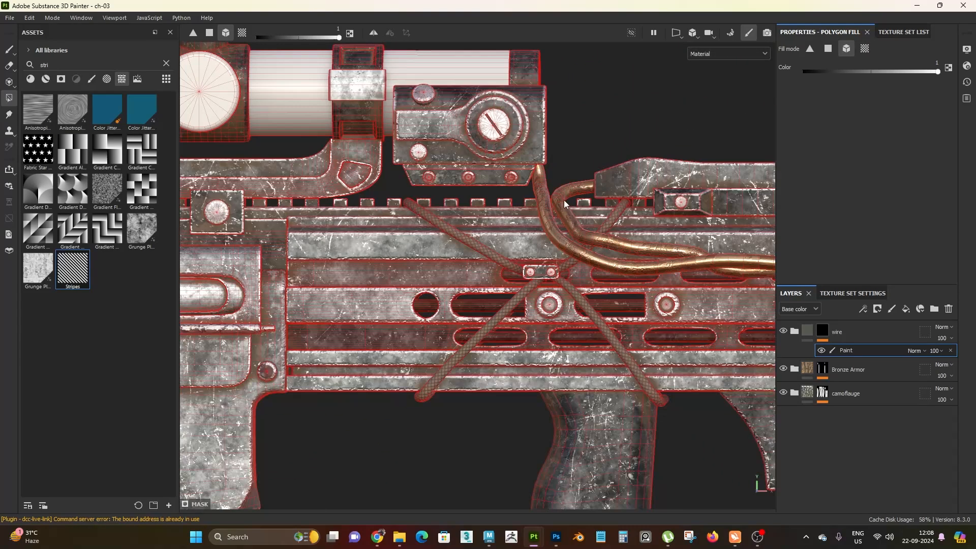
pyautogui.keyDown('alt'); pyautogui.moveTo(563, 200); pyautogui.dragTo(139, 248); pyautogui.keyUp('alt')
pyautogui.click(808, 331)
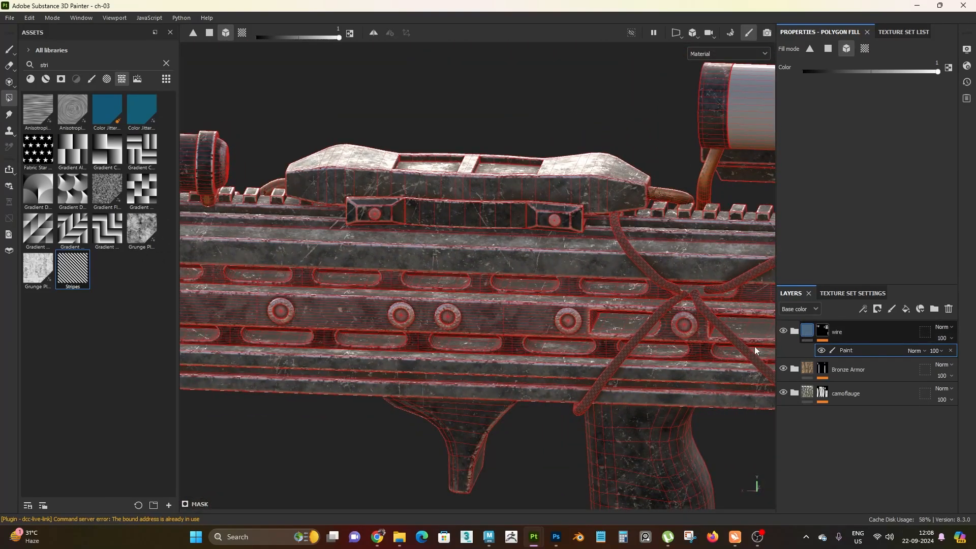
# Examine the masked rope texture on the handguard cords from several distances, angles and lighting directions.
pyautogui.moveTo(722, 352)
pyautogui.keyDown('shift'); pyautogui.mouseDown(button='right')
pyautogui.moveTo(566, 378)
pyautogui.moveTo(489, 371)
pyautogui.mouseUp(button='right'); pyautogui.keyUp('shift')
pyautogui.scroll(-4, 353, 172)
pyautogui.keyDown('alt'); pyautogui.moveTo(352, 172); pyautogui.dragTo(707, 271); pyautogui.keyUp('alt')
pyautogui.scroll(-2, 490, 267)
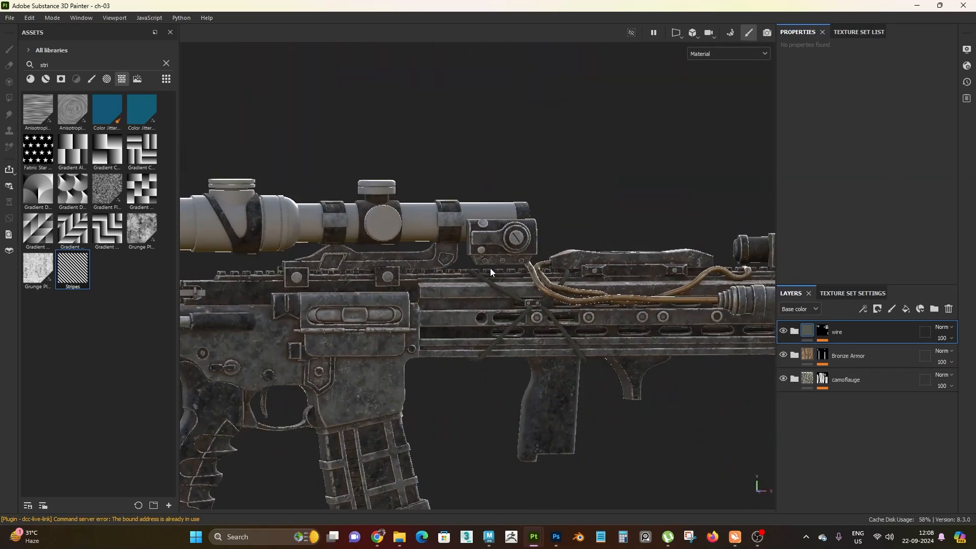
pyautogui.keyDown('shift'); pyautogui.moveTo(508, 351); pyautogui.dragTo(593, 383, button='right'); pyautogui.keyUp('shift')
pyautogui.keyDown('alt'); pyautogui.moveTo(567, 318); pyautogui.dragTo(736, 536, button='right'); pyautogui.keyUp('alt')
pyautogui.keyDown('alt'); pyautogui.moveTo(542, 289); pyautogui.dragTo(556, 268, button='middle'); pyautogui.keyUp('alt')
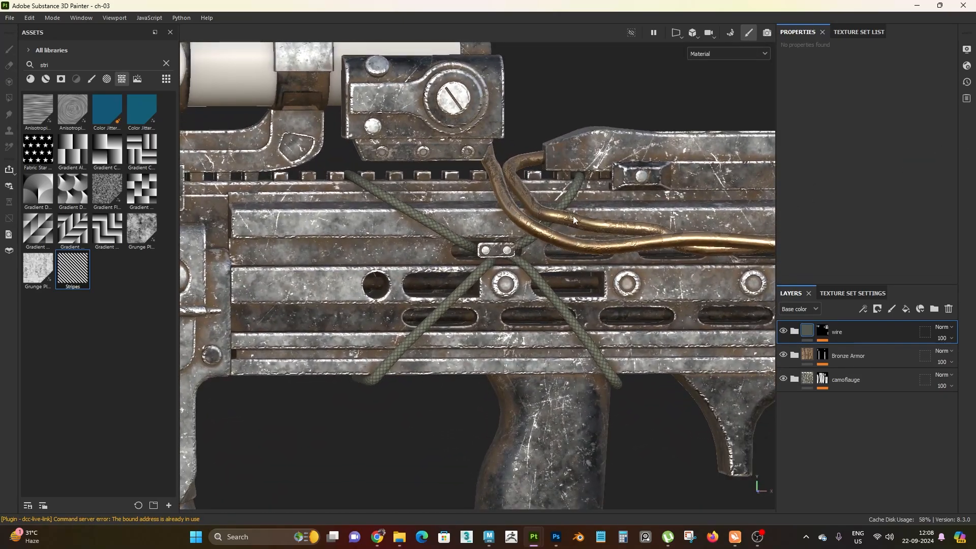
pyautogui.keyDown('alt'); pyautogui.moveTo(514, 279); pyautogui.dragTo(499, 284); pyautogui.keyUp('alt')
pyautogui.keyDown('alt'); pyautogui.moveTo(433, 280); pyautogui.dragTo(531, 288, button='right'); pyautogui.keyUp('alt')
pyautogui.keyDown('alt'); pyautogui.moveTo(531, 288); pyautogui.dragTo(510, 294, button='middle'); pyautogui.keyUp('alt')
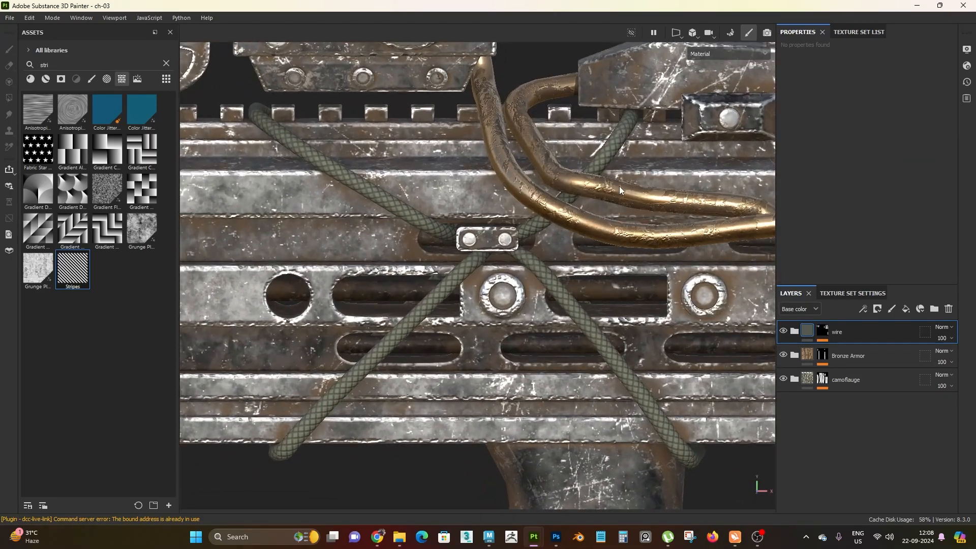
# Examine the textured rifle from the stock to the blank scope at several distances and angles.
pyautogui.keyDown('alt'); pyautogui.moveTo(460, 255); pyautogui.dragTo(356, 224, button='right'); pyautogui.keyUp('alt')
pyautogui.keyDown('alt'); pyautogui.moveTo(325, 244); pyautogui.dragTo(805, 200, button='middle'); pyautogui.keyUp('alt')
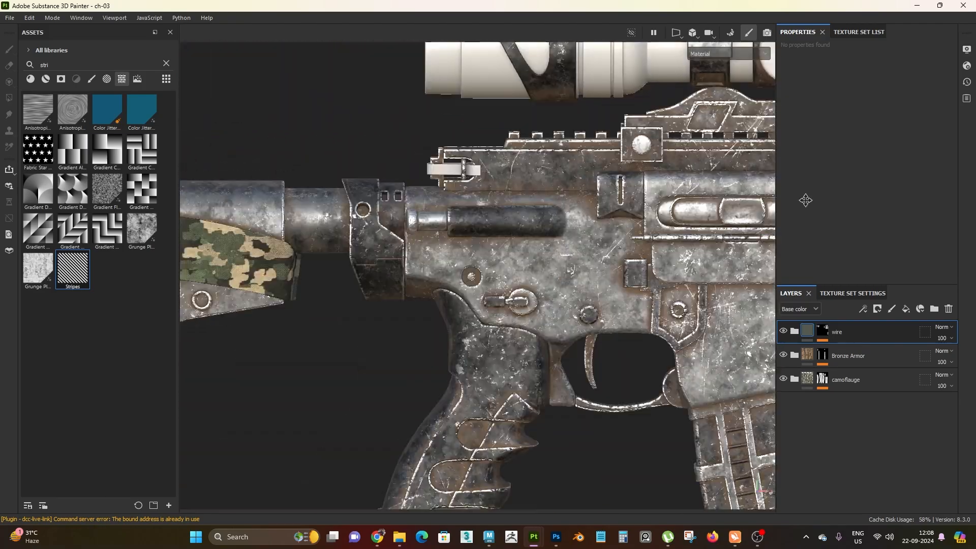
pyautogui.keyDown('alt'); pyautogui.moveTo(254, 263); pyautogui.dragTo(653, 243, button='middle'); pyautogui.keyUp('alt')
pyautogui.keyDown('alt'); pyautogui.moveTo(460, 277); pyautogui.dragTo(480, 286, button='right'); pyautogui.keyUp('alt')
pyautogui.keyDown('alt'); pyautogui.moveTo(480, 285); pyautogui.dragTo(554, 133); pyautogui.keyUp('alt')
pyautogui.keyDown('alt'); pyautogui.moveTo(554, 132); pyautogui.dragTo(448, 168, button='right'); pyautogui.keyUp('alt')
pyautogui.keyDown('alt'); pyautogui.moveTo(514, 203); pyautogui.dragTo(434, 230, button='middle'); pyautogui.keyUp('alt')
pyautogui.moveTo(433, 230)
pyautogui.keyDown('alt'); pyautogui.mouseDown(button='right')
pyautogui.moveTo(480, 244)
pyautogui.moveTo(434, 214)
pyautogui.mouseUp(button='right'); pyautogui.keyUp('alt')
pyautogui.moveTo(434, 214)
pyautogui.keyDown('alt'); pyautogui.mouseDown()
pyautogui.moveTo(488, 231)
pyautogui.moveTo(438, 216)
pyautogui.mouseUp(); pyautogui.keyUp('alt')
pyautogui.keyDown('alt'); pyautogui.moveTo(585, 280); pyautogui.dragTo(592, 331, button='middle'); pyautogui.keyUp('alt')
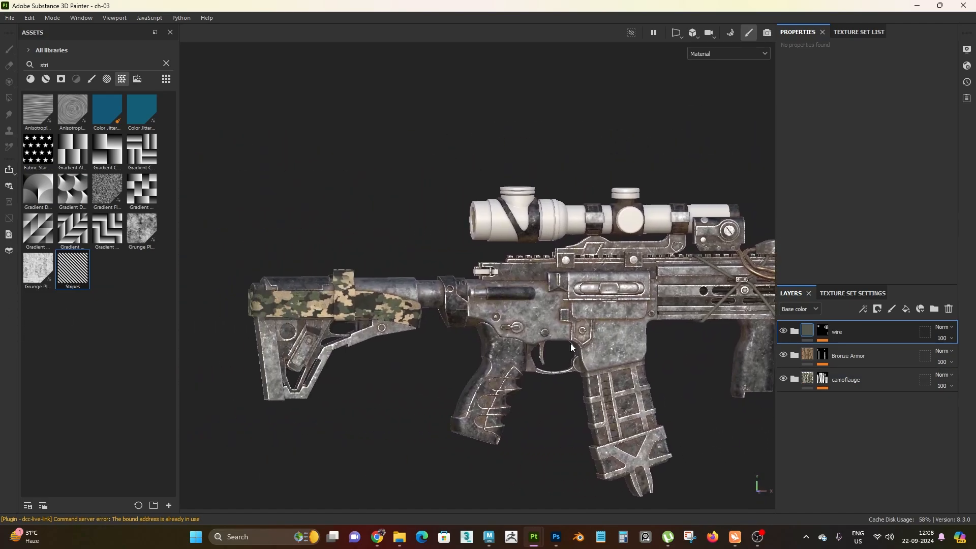
pyautogui.keyDown('alt'); pyautogui.moveTo(547, 328); pyautogui.dragTo(515, 208); pyautogui.keyUp('alt')
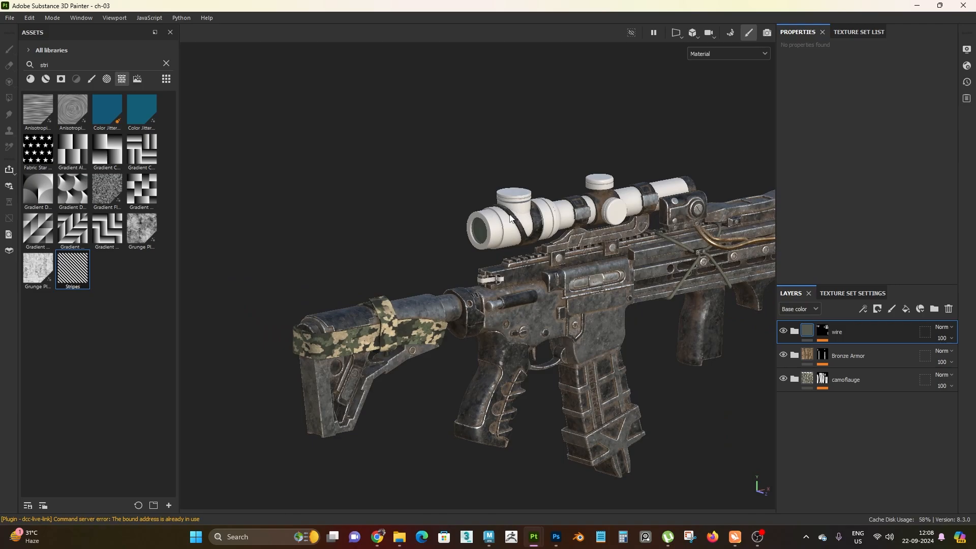
pyautogui.scroll(10, 511, 218)
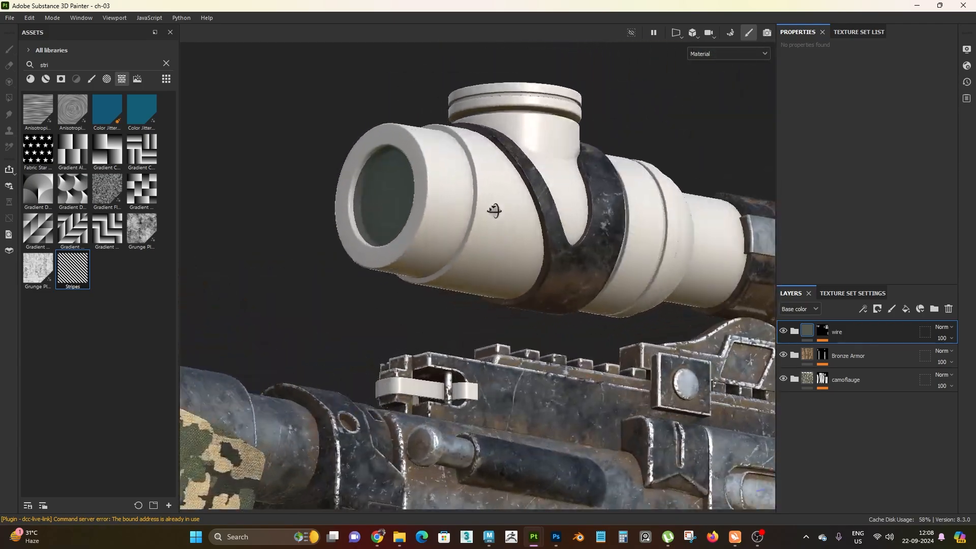
pyautogui.keyDown('alt'); pyautogui.moveTo(495, 210); pyautogui.dragTo(511, 214); pyautogui.keyUp('alt')
pyautogui.keyDown('alt'); pyautogui.moveTo(574, 296); pyautogui.dragTo(444, 52, button='right'); pyautogui.keyUp('alt')
pyautogui.keyDown('alt'); pyautogui.keyDown('shift'); pyautogui.moveTo(452, 234); pyautogui.dragTo(565, 311); pyautogui.keyUp('shift'); pyautogui.keyUp('alt')
pyautogui.keyDown('alt'); pyautogui.moveTo(569, 300); pyautogui.dragTo(465, 336, button='middle'); pyautogui.keyUp('alt')
pyautogui.keyDown('alt'); pyautogui.moveTo(466, 336); pyautogui.dragTo(501, 372, button='right'); pyautogui.keyUp('alt')
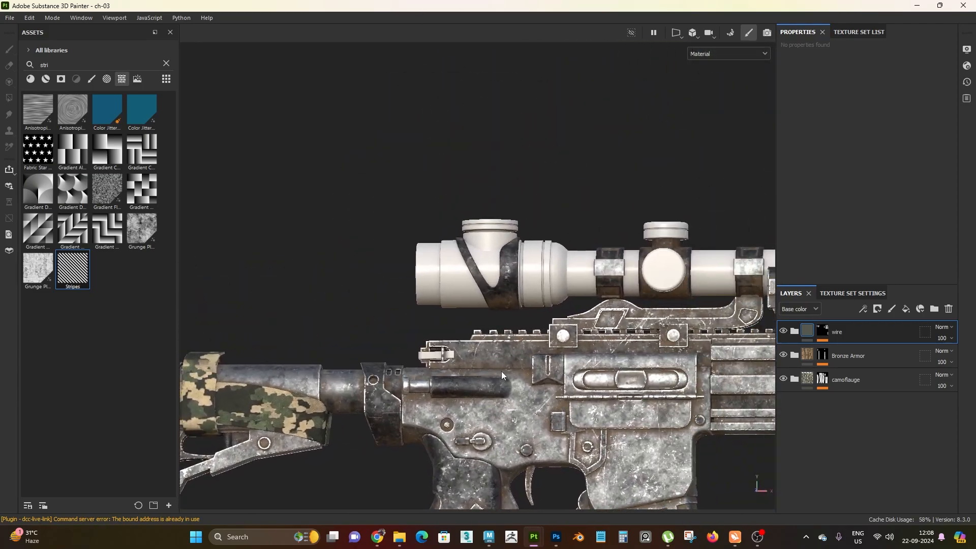
# Toggle the visibility of texture sets M_0_0 to M_0_3 to identify the scope's set, and select M_0_3.
pyautogui.click(845, 32)
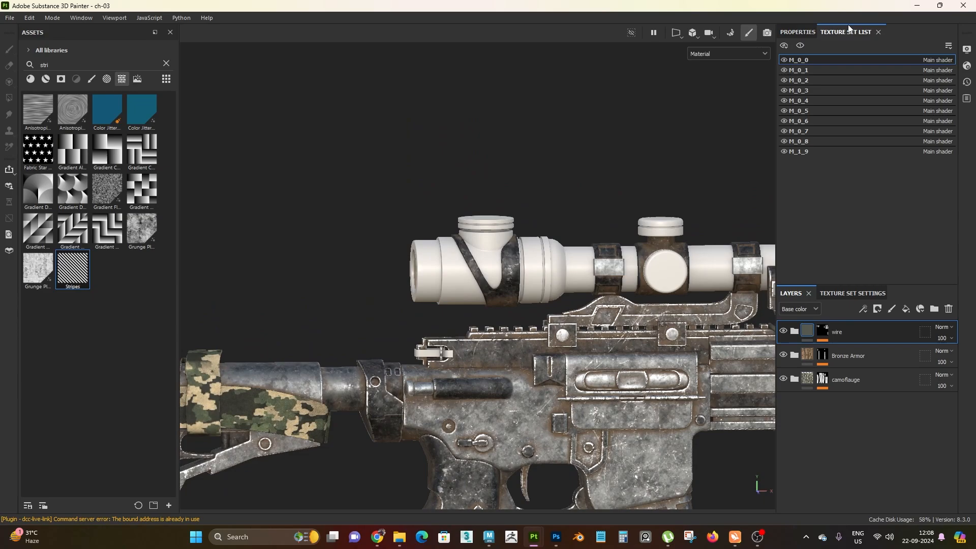
pyautogui.click(785, 60)
pyautogui.click(785, 60)
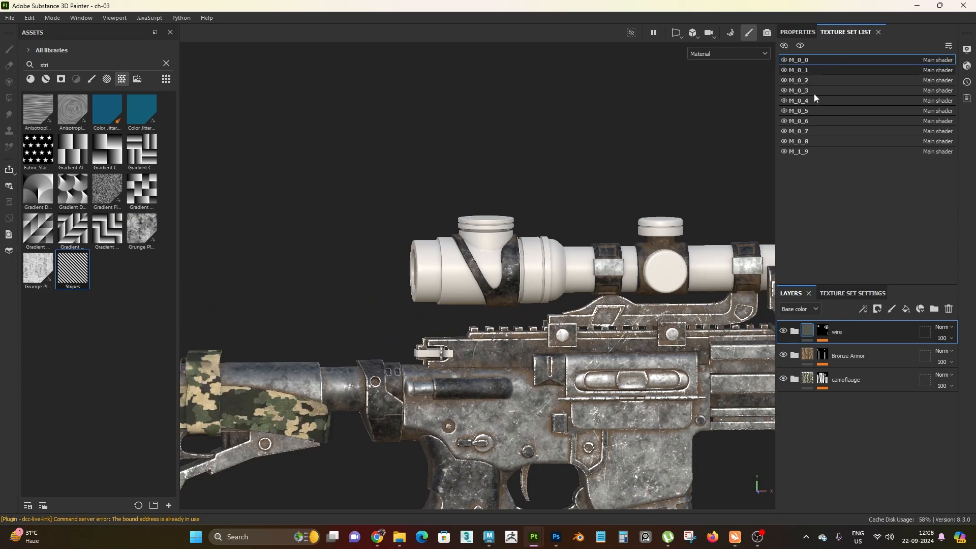
pyautogui.click(784, 70)
pyautogui.click(785, 71)
pyautogui.scroll(2, 691, 242)
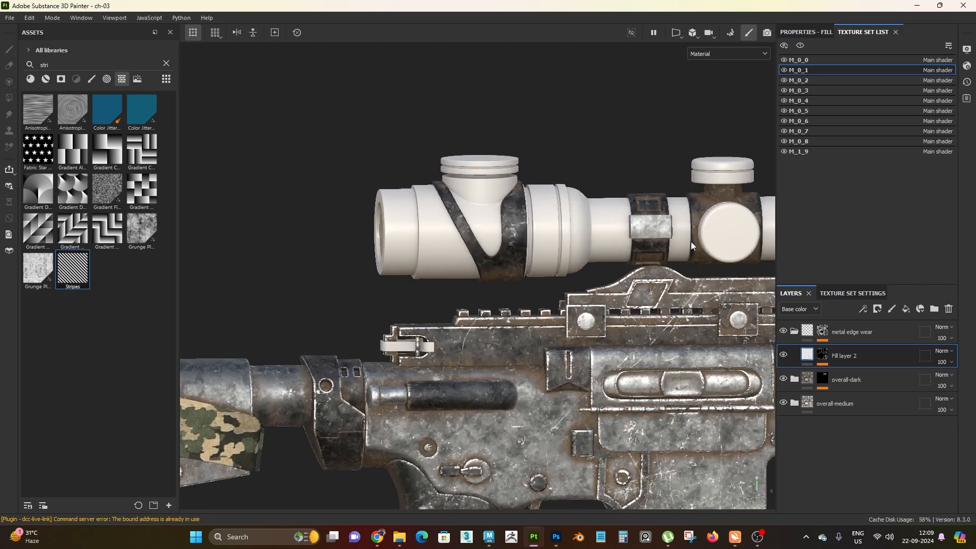
pyautogui.click(785, 80)
pyautogui.click(785, 80)
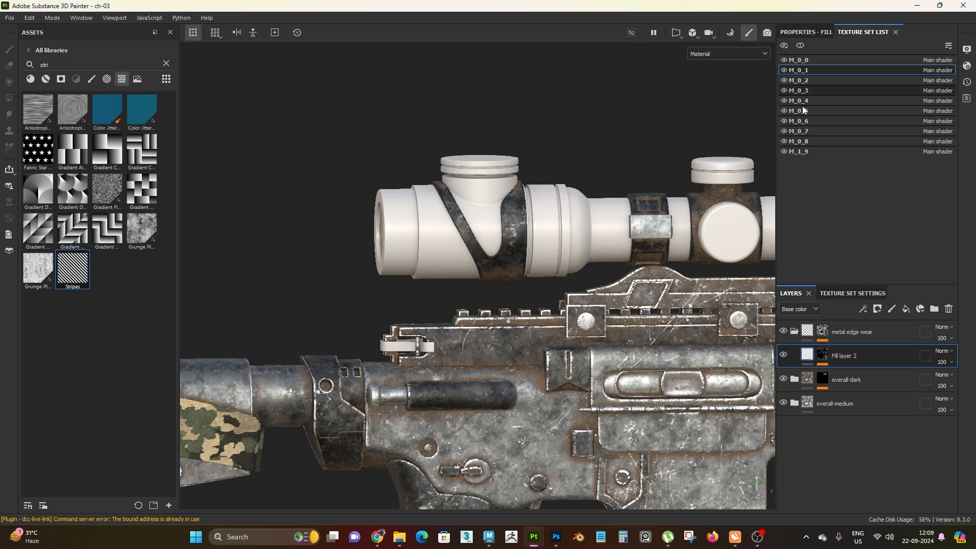
pyautogui.click(797, 90)
pyautogui.click(785, 91)
pyautogui.click(785, 90)
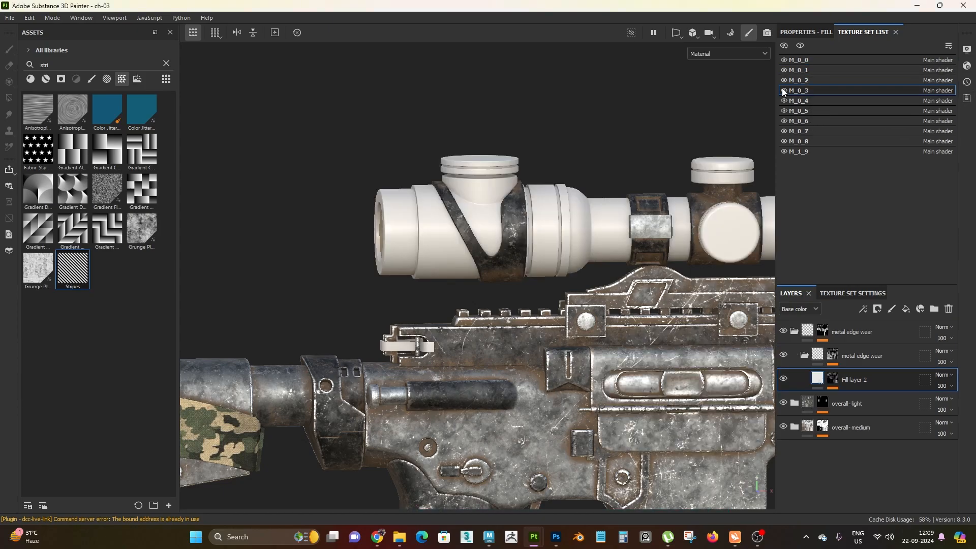
pyautogui.keyDown('alt'); pyautogui.moveTo(524, 391); pyautogui.dragTo(529, 338, button='right'); pyautogui.keyUp('alt')
pyautogui.keyDown('alt'); pyautogui.moveTo(529, 339); pyautogui.dragTo(547, 352); pyautogui.keyUp('alt')
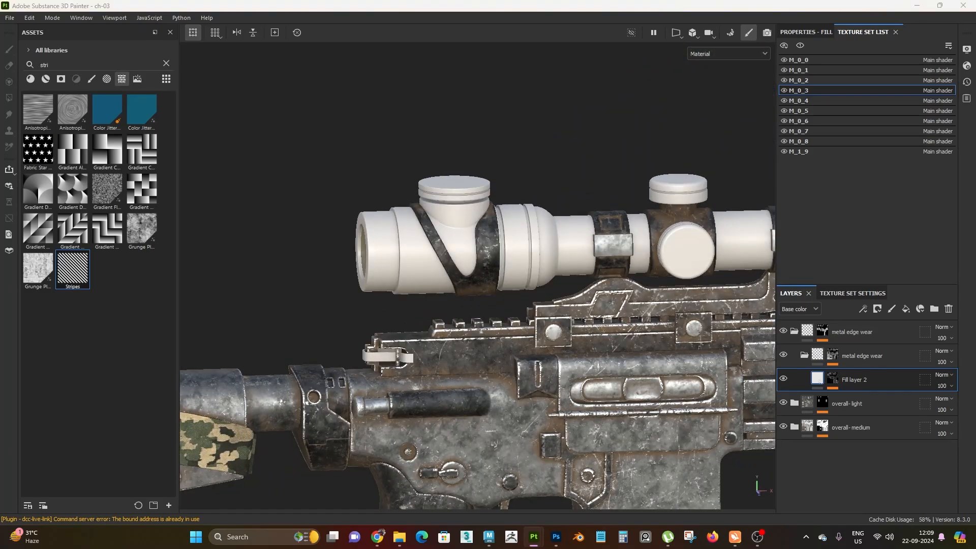
# Collapse both metal edge wear folders in M_0_3's layer stack and check the scope body up close.
pyautogui.click(805, 355)
pyautogui.click(794, 331)
pyautogui.keyDown('alt'); pyautogui.moveTo(442, 325); pyautogui.dragTo(514, 347, button='right'); pyautogui.keyUp('alt')
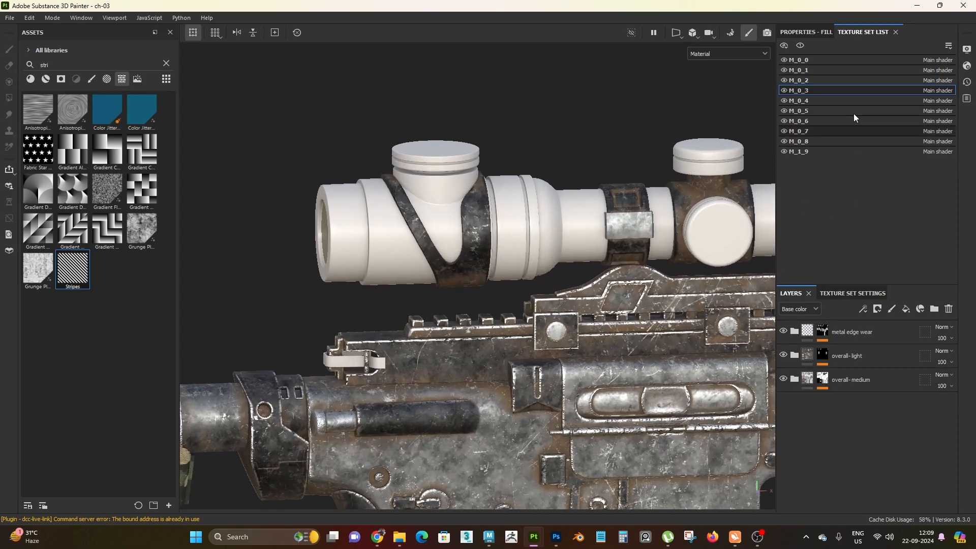
pyautogui.click(784, 92)
pyautogui.moveTo(524, 244)
pyautogui.keyDown('alt'); pyautogui.mouseDown(button='right')
pyautogui.moveTo(437, 224)
pyautogui.moveTo(530, 253)
pyautogui.mouseUp(button='right'); pyautogui.keyUp('alt')
pyautogui.keyDown('alt'); pyautogui.moveTo(529, 254); pyautogui.dragTo(459, 212); pyautogui.keyUp('alt')
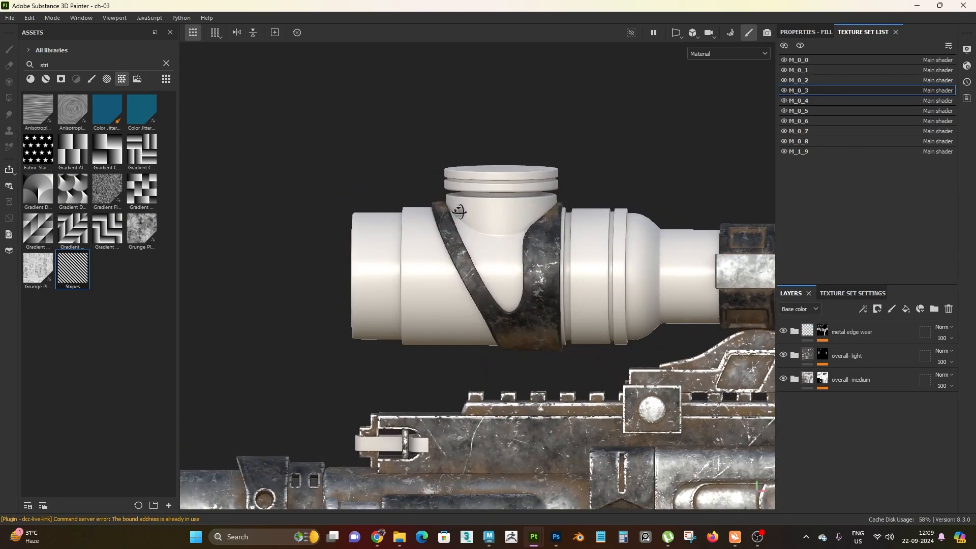
pyautogui.scroll(2, 471, 213)
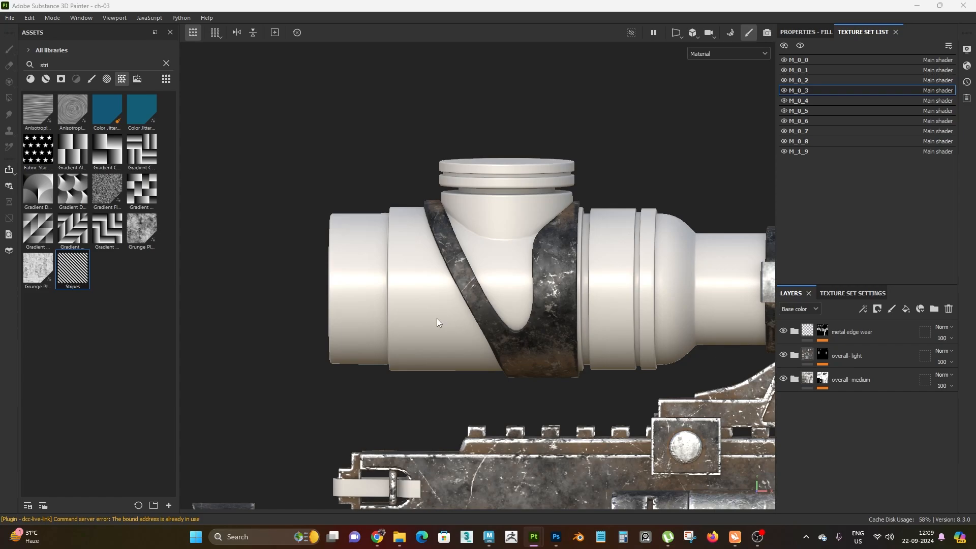
pyautogui.keyDown('alt'); pyautogui.moveTo(437, 322); pyautogui.dragTo(503, 330); pyautogui.keyUp('alt')
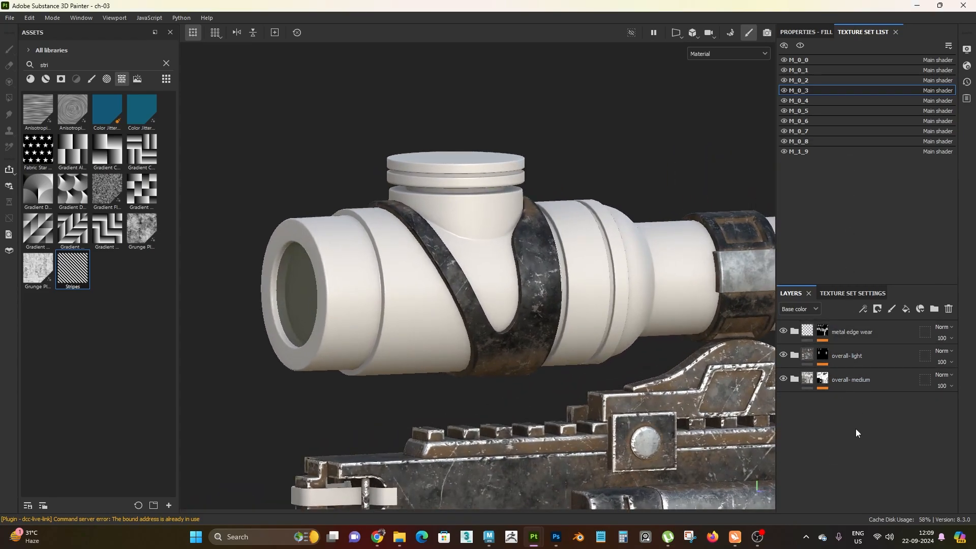
# Add a fill layer above the metal edge wear folder with its normal and height channels turned off.
pyautogui.click(877, 334)
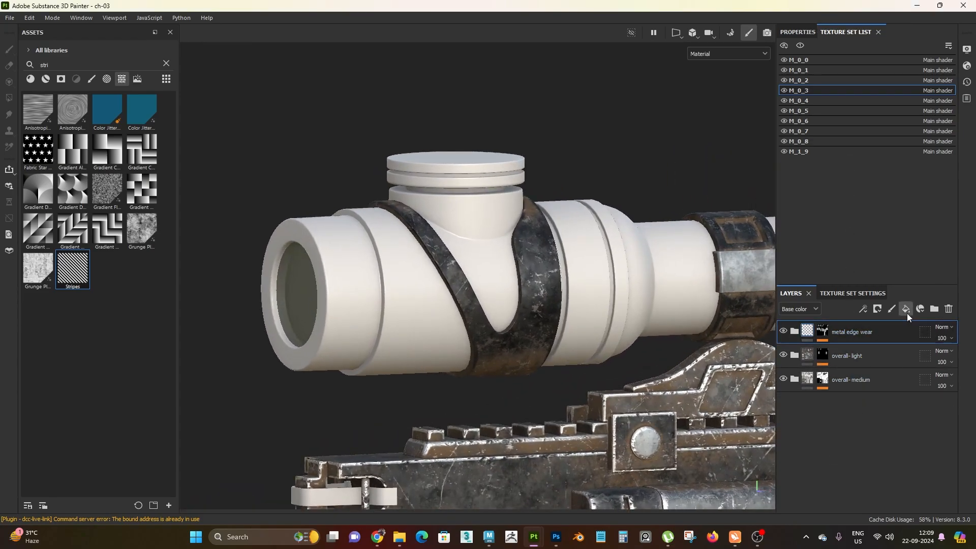
pyautogui.click(906, 309)
pyautogui.click(815, 28)
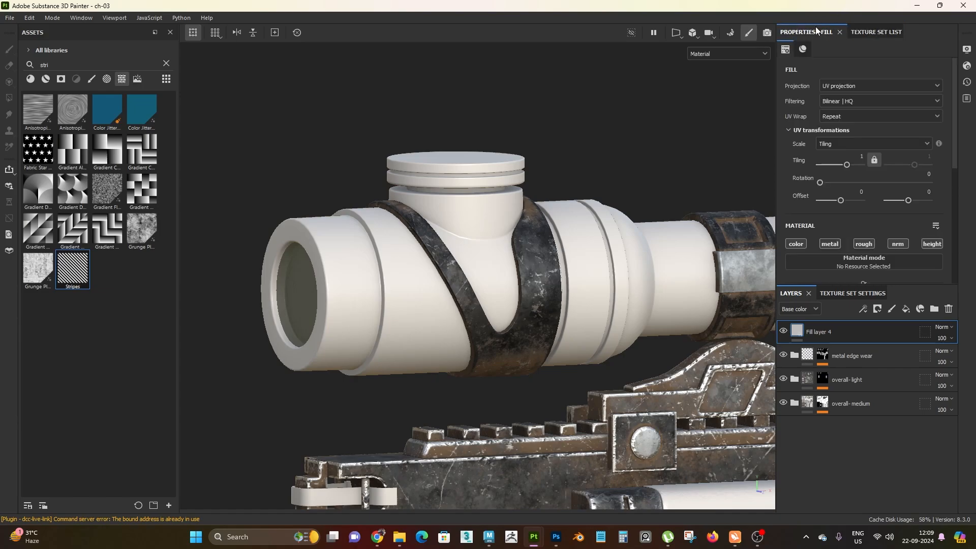
pyautogui.scroll(-2, 885, 173)
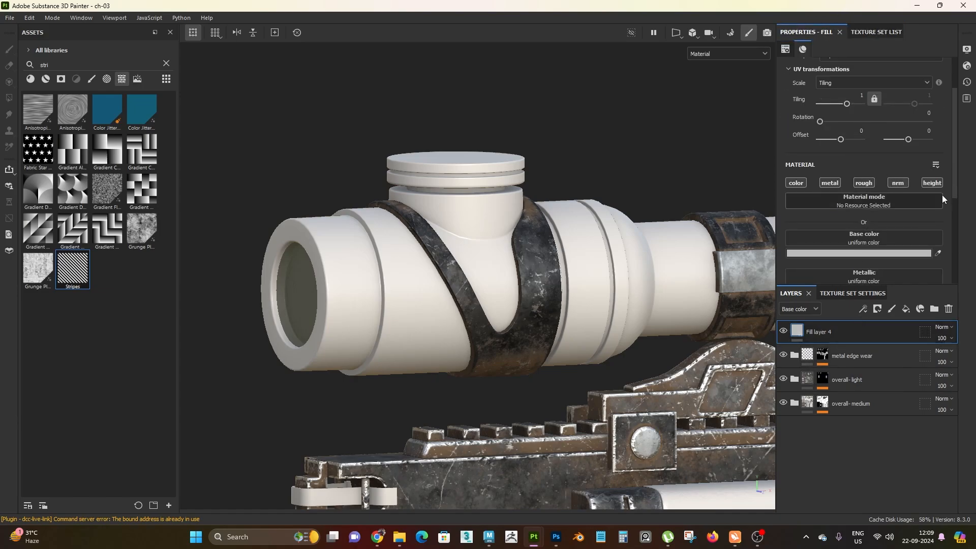
pyautogui.click(902, 184)
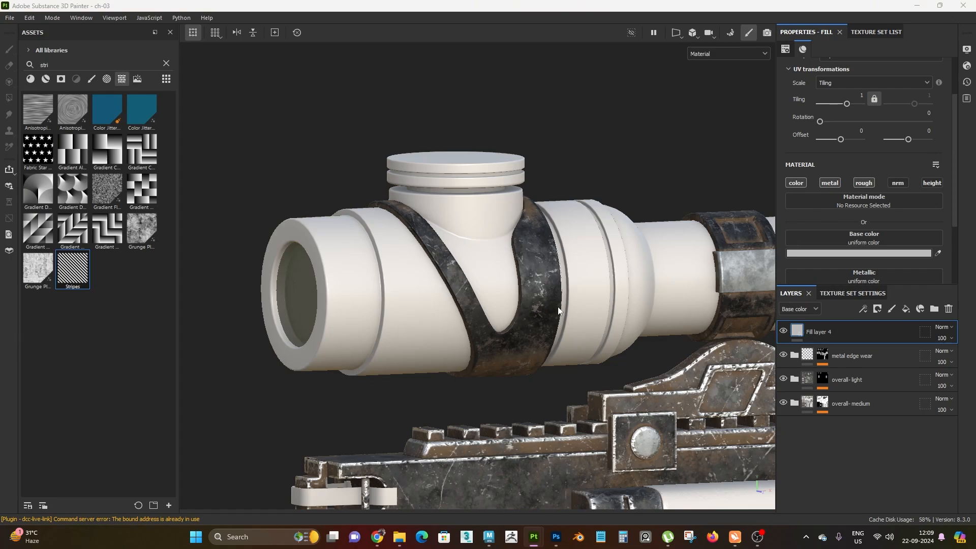
# Set the hue of the new fill layer's base color to 0.571.
pyautogui.keyDown('alt'); pyautogui.moveTo(560, 309); pyautogui.dragTo(529, 292); pyautogui.keyUp('alt')
pyautogui.keyDown('alt'); pyautogui.moveTo(528, 292); pyautogui.dragTo(532, 247, button='middle'); pyautogui.keyUp('alt')
pyautogui.keyDown('alt'); pyautogui.moveTo(532, 247); pyautogui.dragTo(570, 304, button='right'); pyautogui.keyUp('alt')
pyautogui.click(900, 253)
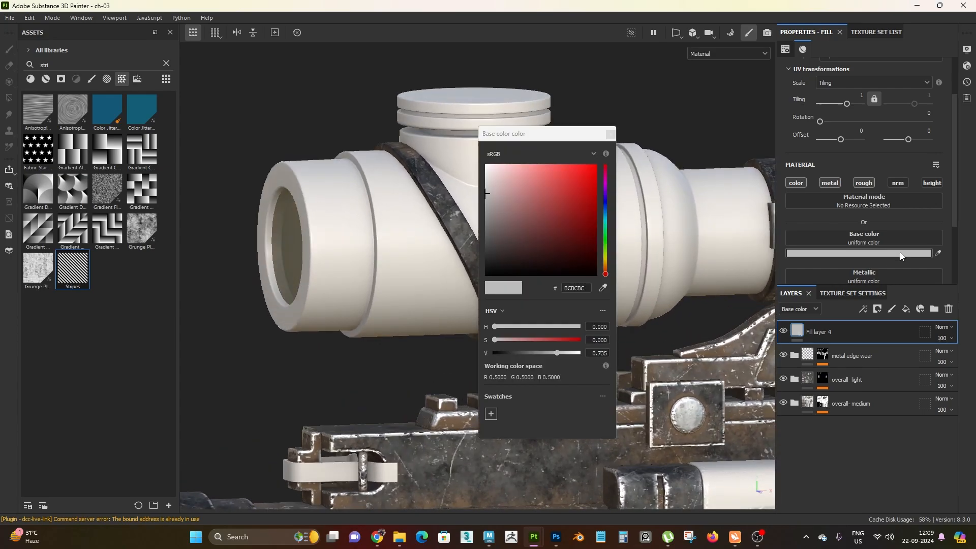
pyautogui.moveTo(543, 135); pyautogui.dragTo(663, 152)
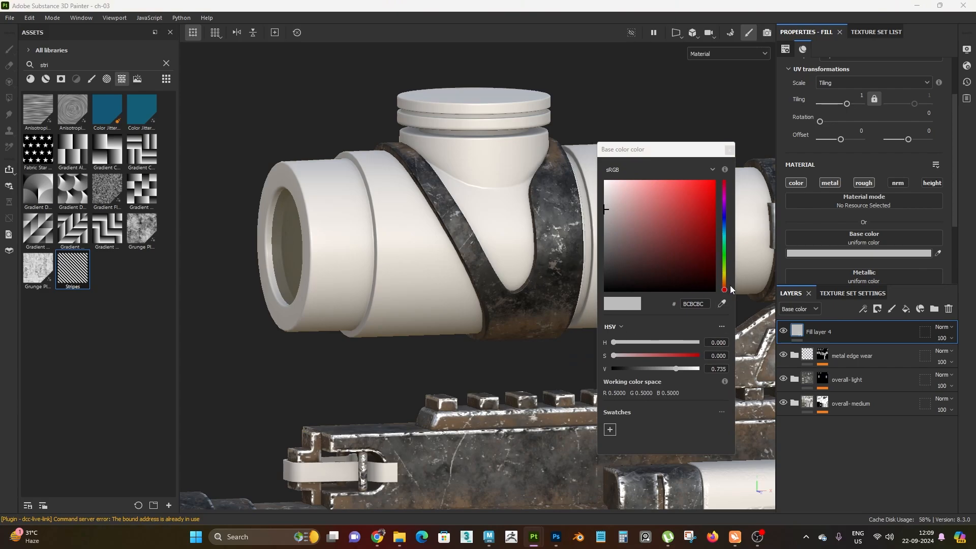
pyautogui.click(724, 269)
pyautogui.moveTo(723, 270); pyautogui.dragTo(726, 233)
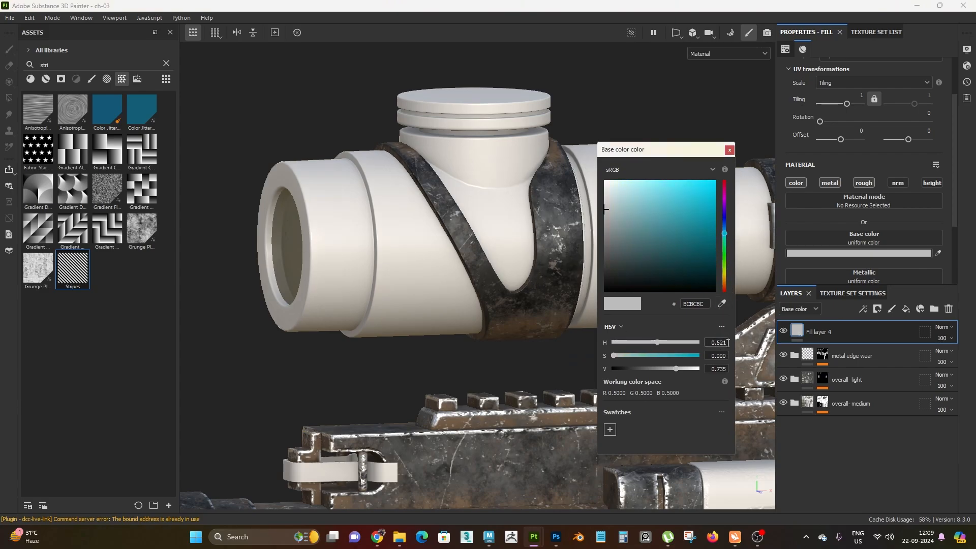
pyautogui.moveTo(728, 343); pyautogui.dragTo(650, 339)
pyautogui.write('0.571')
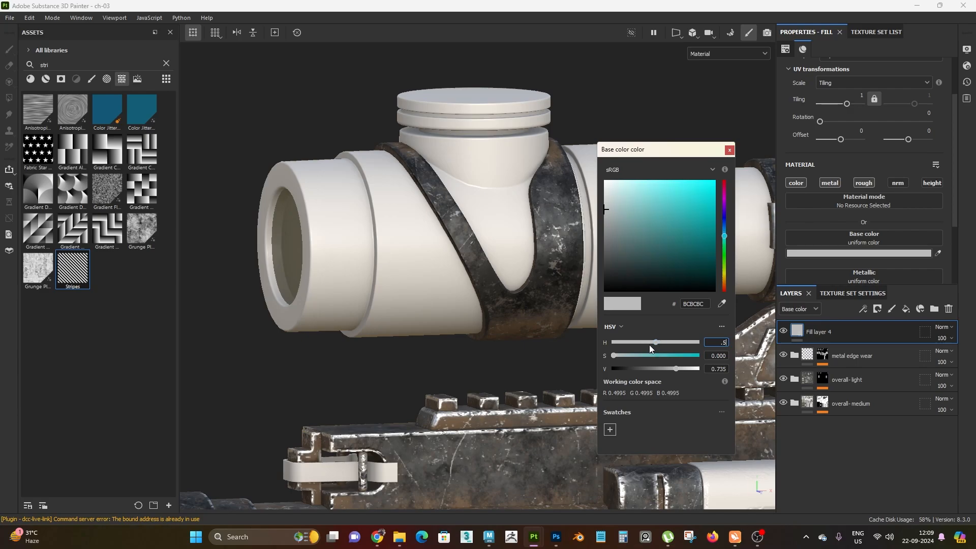
pyautogui.press('Return')
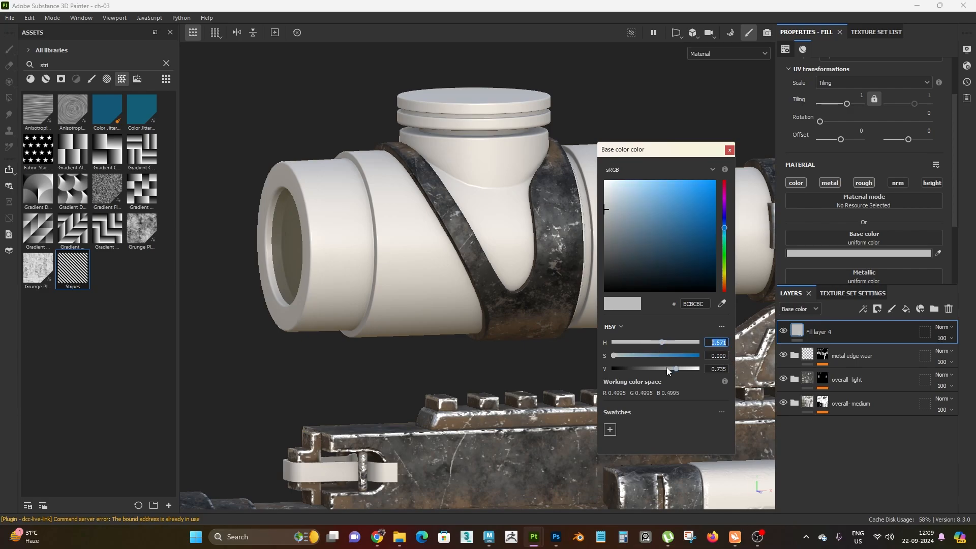
# Set the saturation of the fill layer's base color to 0.06.
pyautogui.moveTo(617, 358); pyautogui.dragTo(619, 358)
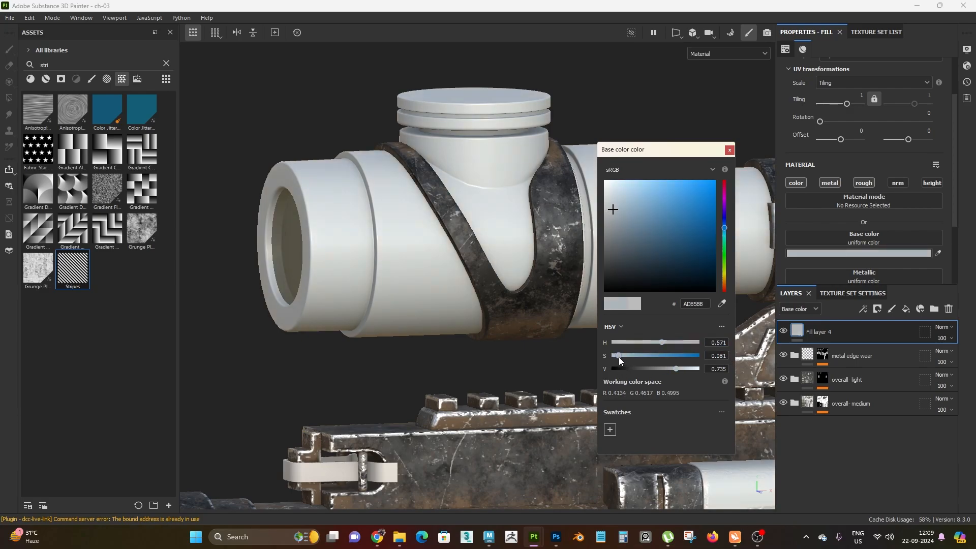
pyautogui.click(732, 357)
pyautogui.write('0.06')
pyautogui.press('Return')
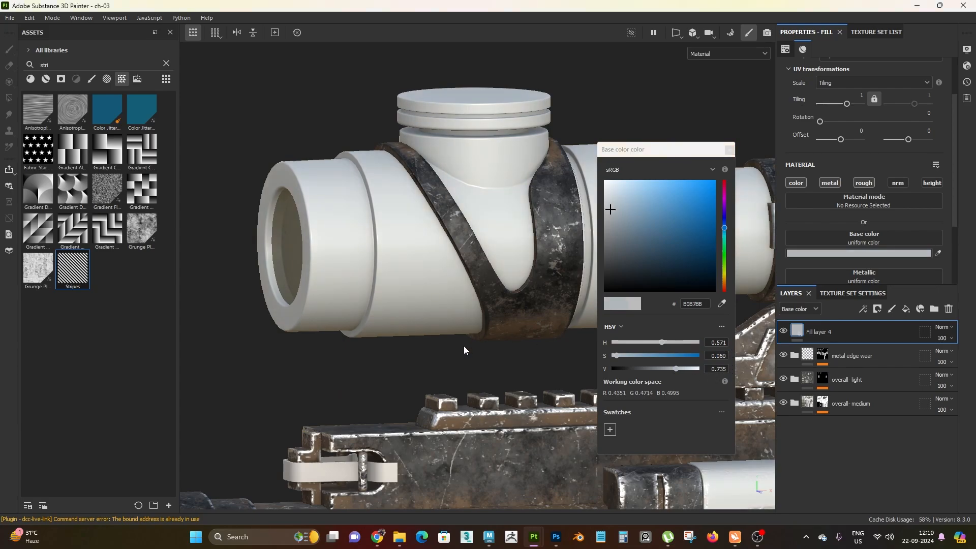
# Darken the fill layer's base color to an HSV value of 0.6 and check it on the scope.
pyautogui.keyDown('alt'); pyautogui.moveTo(463, 351); pyautogui.dragTo(309, 190, button='right'); pyautogui.keyUp('alt')
pyautogui.keyDown('alt'); pyautogui.moveTo(309, 190); pyautogui.dragTo(432, 278); pyautogui.keyUp('alt')
pyautogui.keyDown('alt'); pyautogui.moveTo(432, 279); pyautogui.dragTo(475, 325, button='right'); pyautogui.keyUp('alt')
pyautogui.keyDown('alt'); pyautogui.moveTo(475, 324); pyautogui.dragTo(406, 305, button='middle'); pyautogui.keyUp('alt')
pyautogui.moveTo(407, 305)
pyautogui.keyDown('alt'); pyautogui.mouseDown(button='right')
pyautogui.moveTo(405, 242)
pyautogui.moveTo(400, 295)
pyautogui.mouseUp(button='right'); pyautogui.keyUp('alt')
pyautogui.keyDown('alt'); pyautogui.moveTo(400, 295); pyautogui.dragTo(473, 299, button='middle'); pyautogui.keyUp('alt')
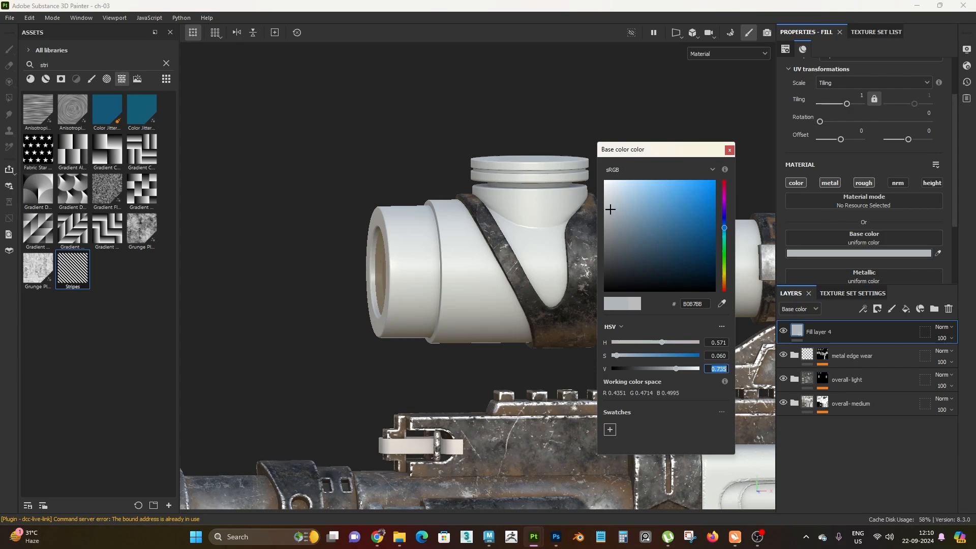
pyautogui.doubleClick(718, 369)
pyautogui.write('0.6')
pyautogui.press('Return')
pyautogui.keyDown('alt'); pyautogui.moveTo(436, 372); pyautogui.dragTo(366, 329, button='right'); pyautogui.keyUp('alt')
pyautogui.keyDown('alt'); pyautogui.moveTo(357, 279); pyautogui.dragTo(470, 351, button='right'); pyautogui.keyUp('alt')
pyautogui.keyDown('alt'); pyautogui.moveTo(471, 326); pyautogui.dragTo(491, 318); pyautogui.keyUp('alt')
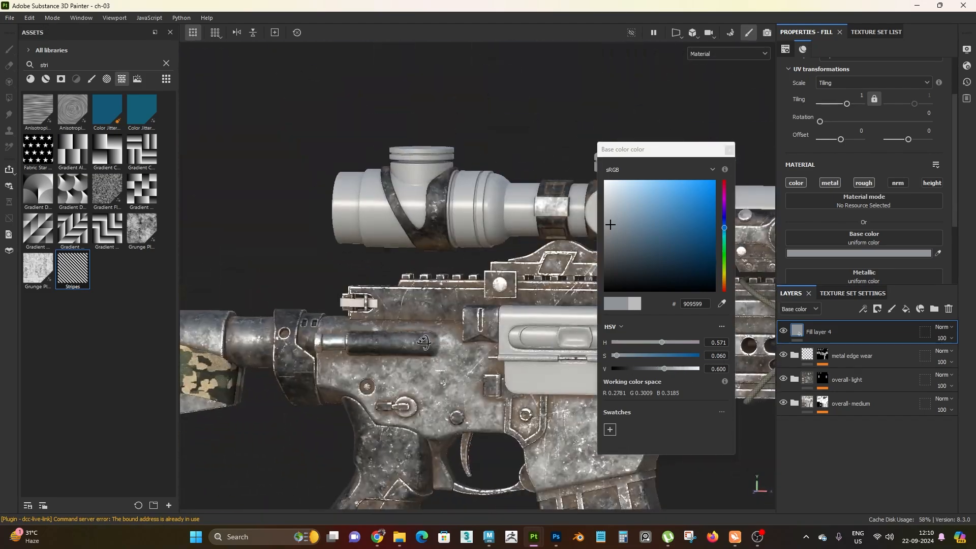
pyautogui.click(730, 150)
pyautogui.keyDown('alt'); pyautogui.moveTo(430, 301); pyautogui.dragTo(426, 290, button='right'); pyautogui.keyUp('alt')
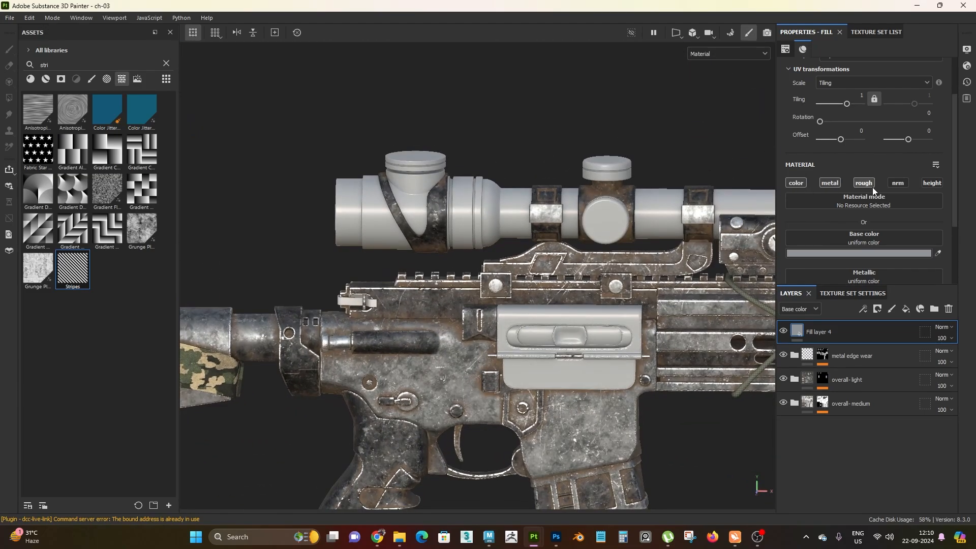
# Set Fill layer 4's roughness to 0.4 and check the scope's shine.
pyautogui.scroll(-3, 873, 187)
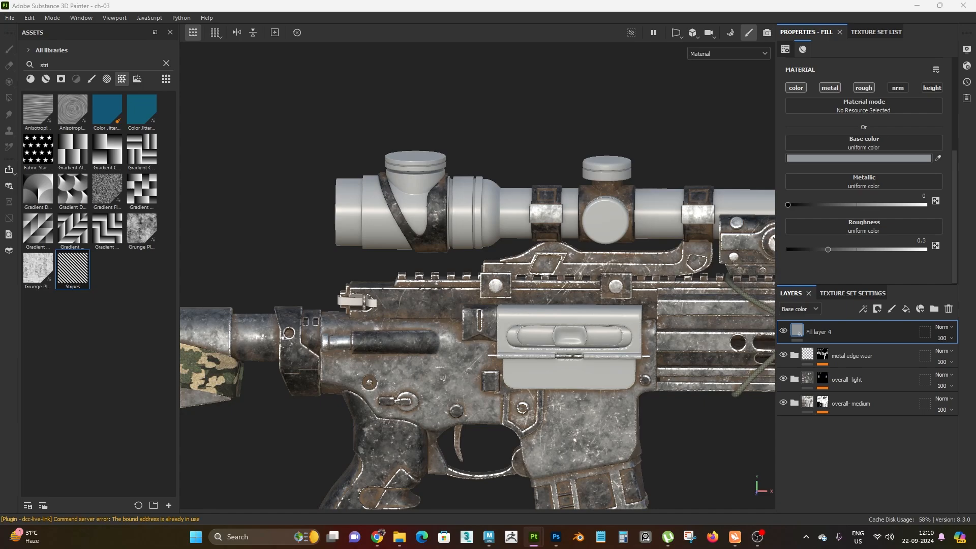
pyautogui.click(922, 241)
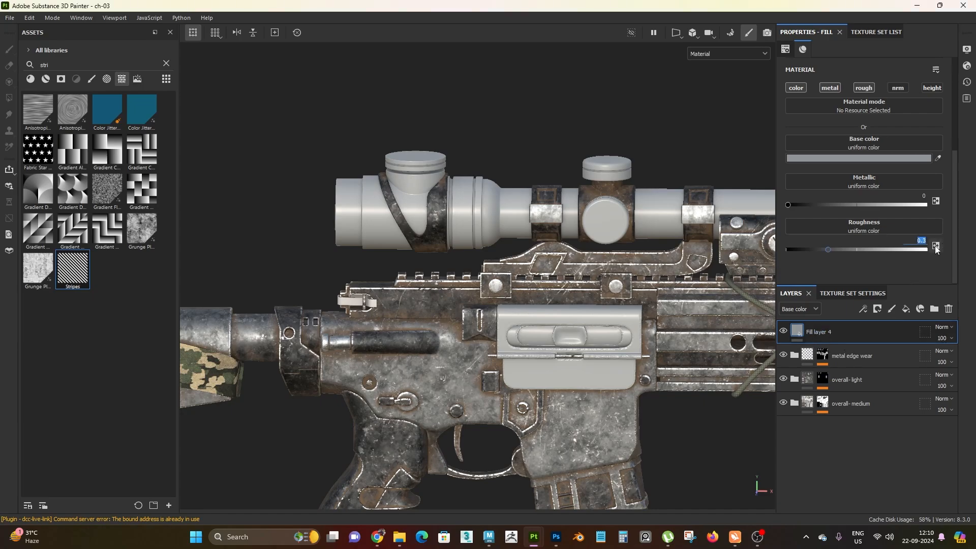
pyautogui.write('.4')
pyautogui.press('Return')
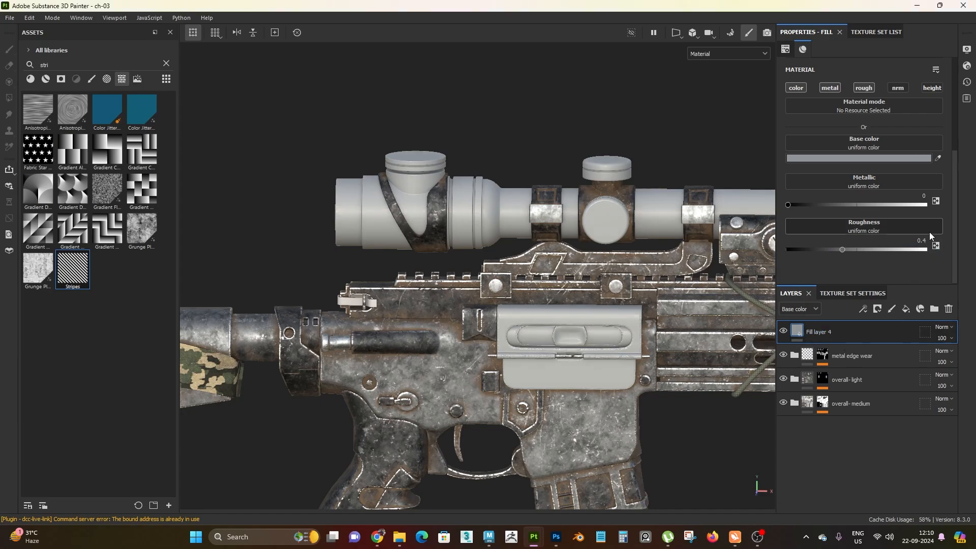
pyautogui.keyDown('alt'); pyautogui.moveTo(731, 267); pyautogui.dragTo(414, 246); pyautogui.keyUp('alt')
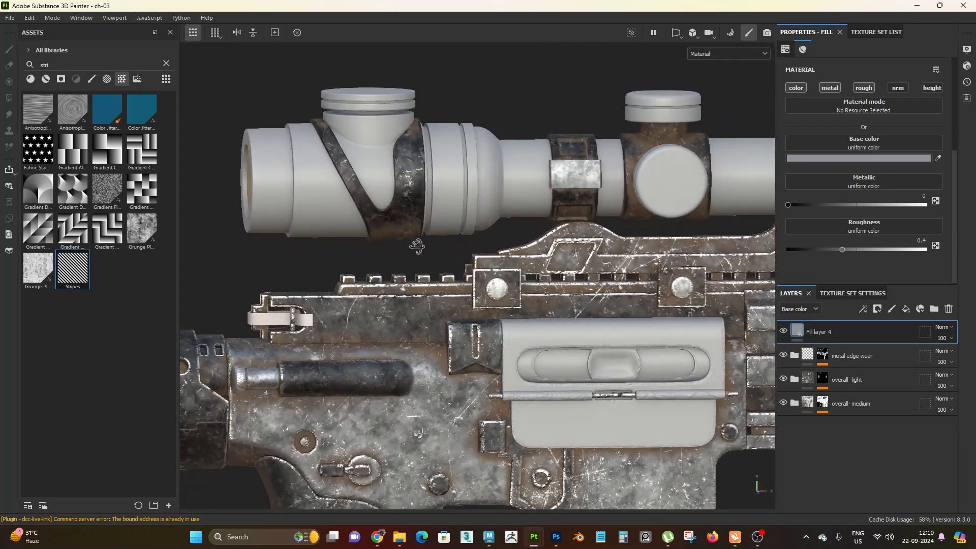
# Set Fill layer 4's roughness to 0.45.
pyautogui.click(922, 241)
pyautogui.write('.4')
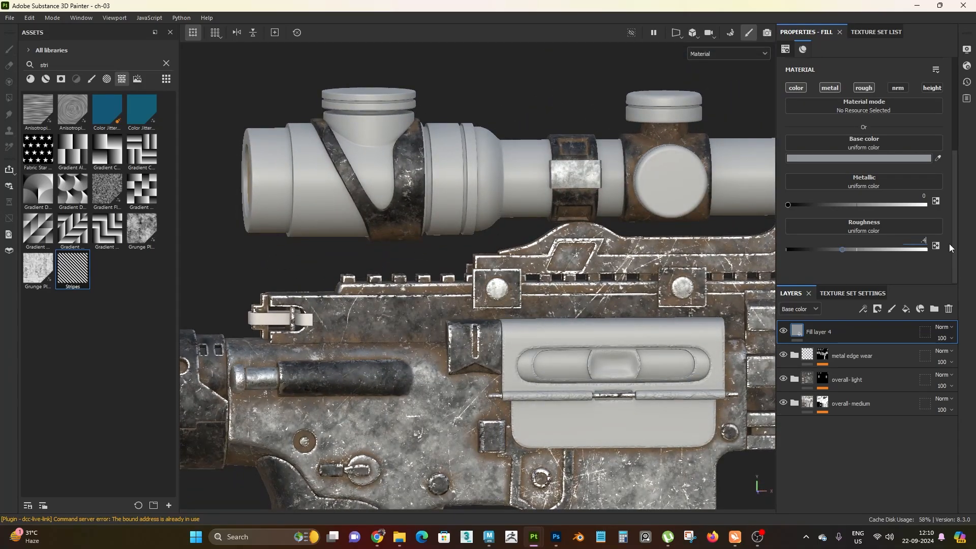
pyautogui.scroll(5, 417, 279)
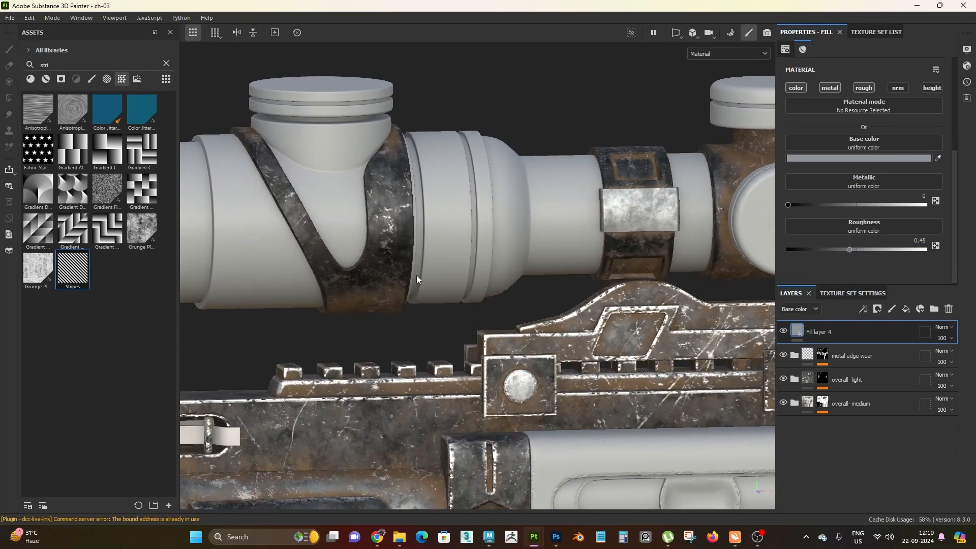
# Set Fill layer 4's roughness to 0.4 and inspect the scope's finish from several angles.
pyautogui.keyDown('alt'); pyautogui.moveTo(417, 278); pyautogui.dragTo(345, 267); pyautogui.keyUp('alt')
pyautogui.click(920, 241)
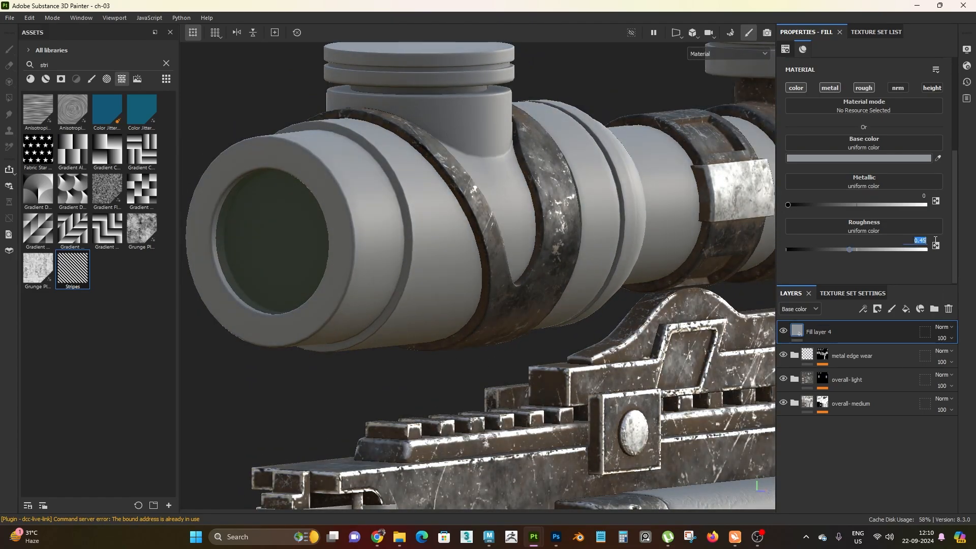
pyautogui.write('0.4')
pyautogui.press('Return')
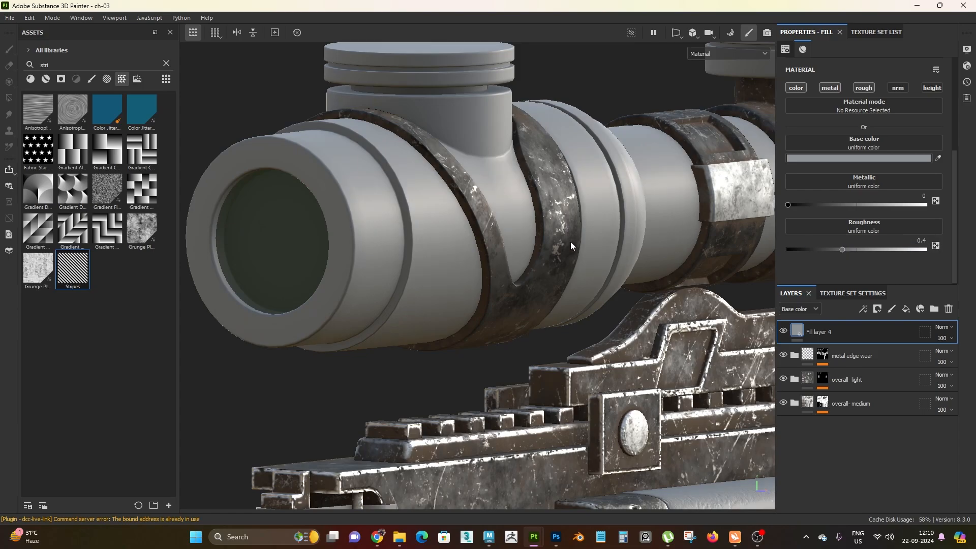
pyautogui.keyDown('alt'); pyautogui.moveTo(759, 179); pyautogui.dragTo(631, 244, button='right'); pyautogui.keyUp('alt')
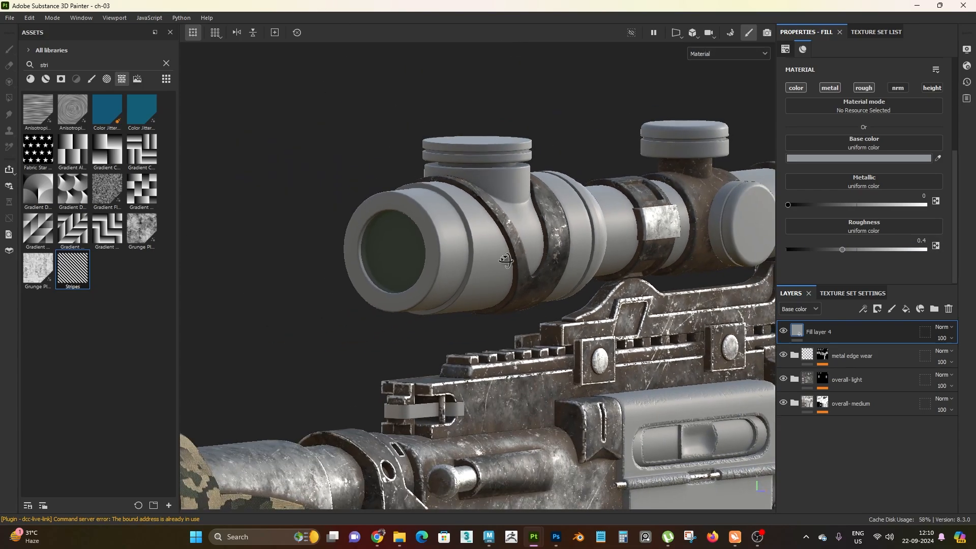
pyautogui.keyDown('alt'); pyautogui.moveTo(631, 326); pyautogui.dragTo(542, 304); pyautogui.keyUp('alt')
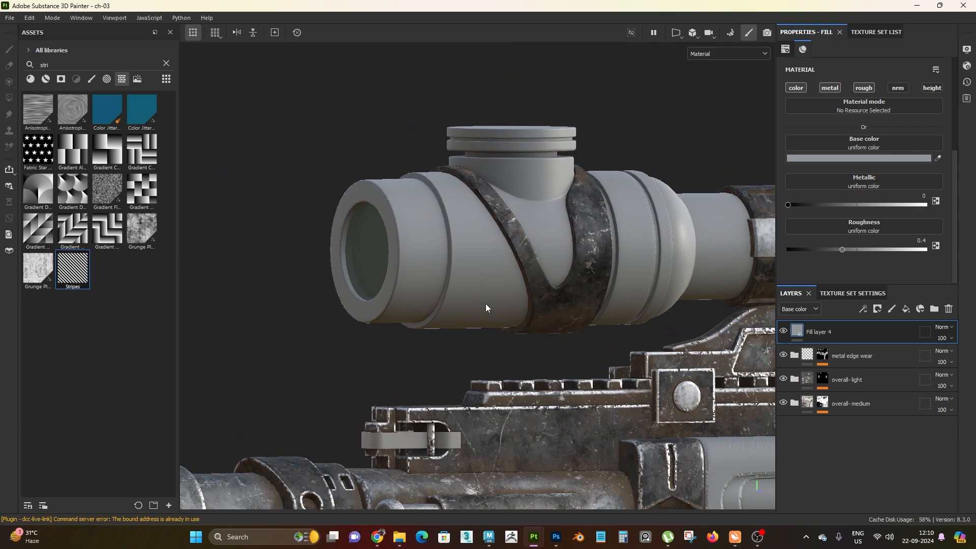
pyautogui.keyDown('alt'); pyautogui.moveTo(486, 308); pyautogui.dragTo(467, 315, button='right'); pyautogui.keyUp('alt')
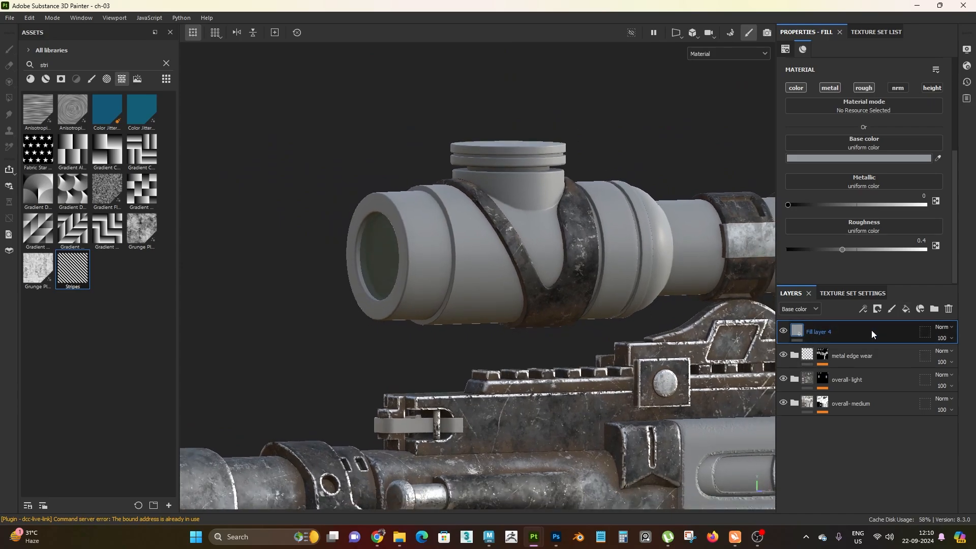
# Duplicate Fill layer 4 and set the upper copy's roughness to 0.55.
pyautogui.hotkey('ctrl', 'd')
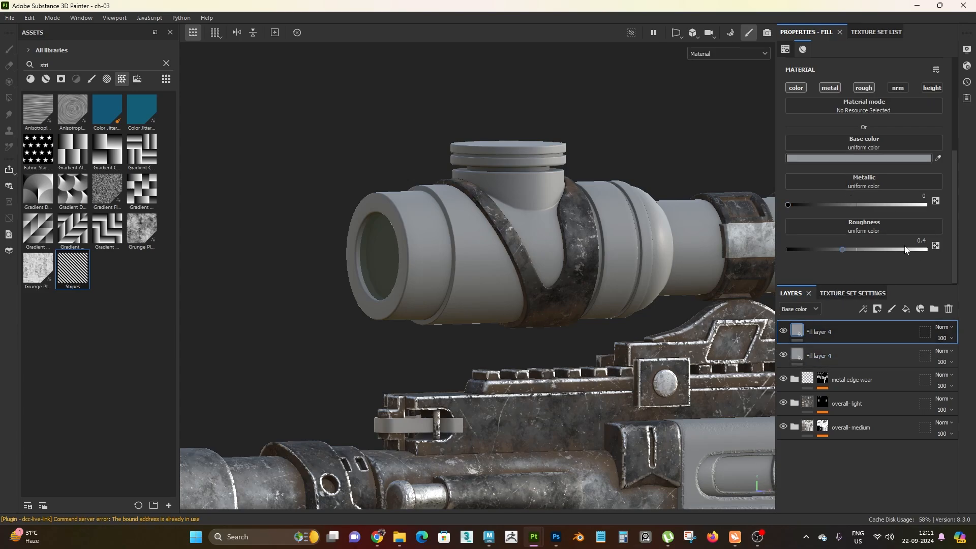
pyautogui.click(921, 240)
pyautogui.doubleClick(921, 239)
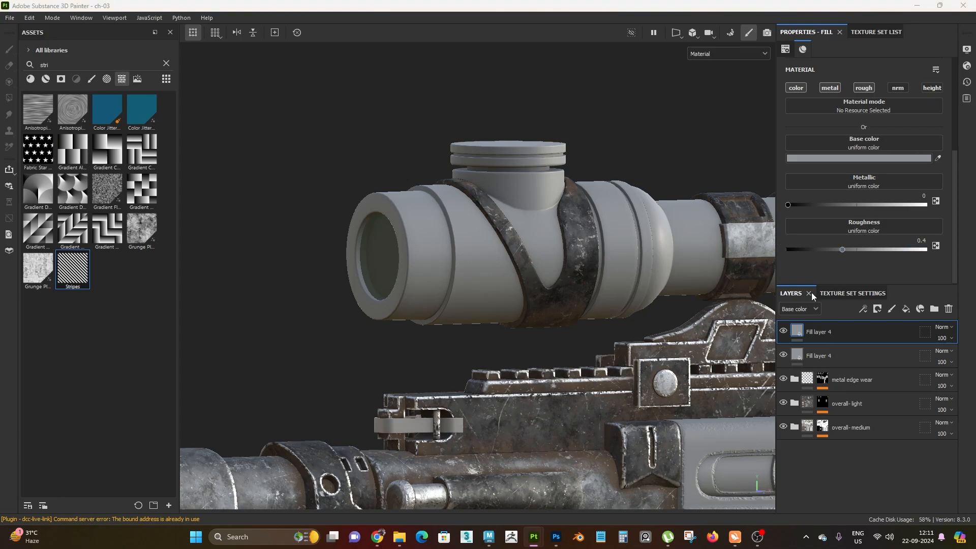
pyautogui.doubleClick(920, 240)
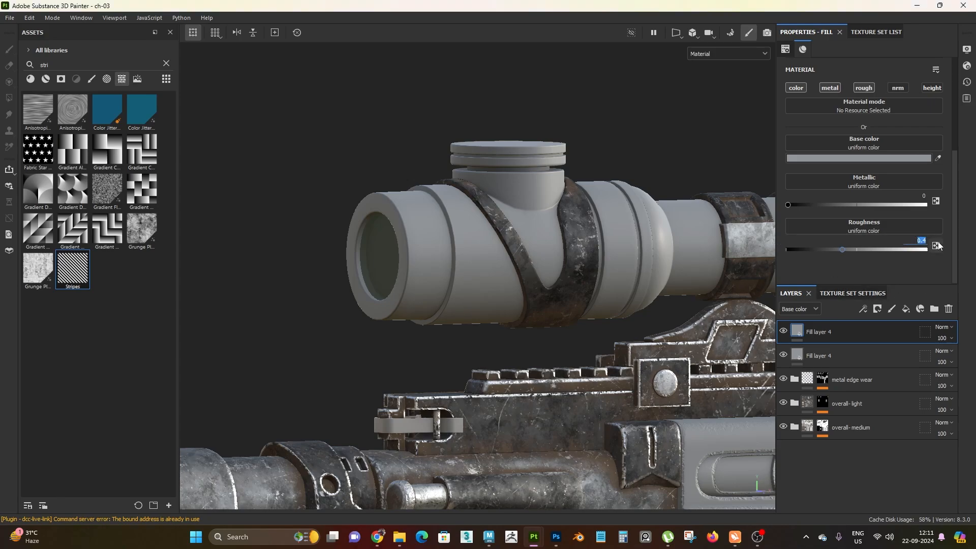
pyautogui.write('0.55')
pyautogui.press('Return')
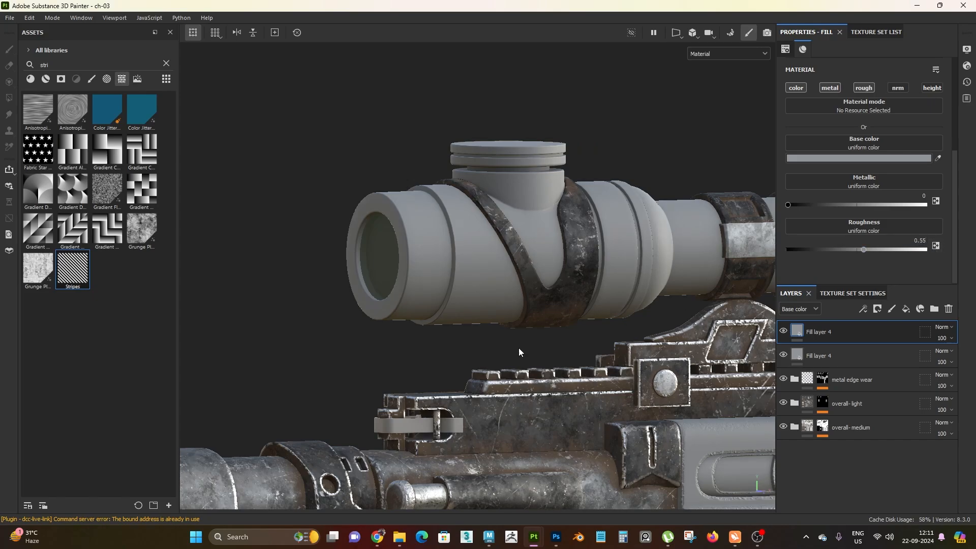
pyautogui.scroll(1, 507, 320)
pyautogui.moveTo(507, 317)
pyautogui.keyDown('alt'); pyautogui.mouseDown()
pyautogui.moveTo(490, 309)
pyautogui.moveTo(499, 313)
pyautogui.mouseUp(); pyautogui.keyUp('alt')
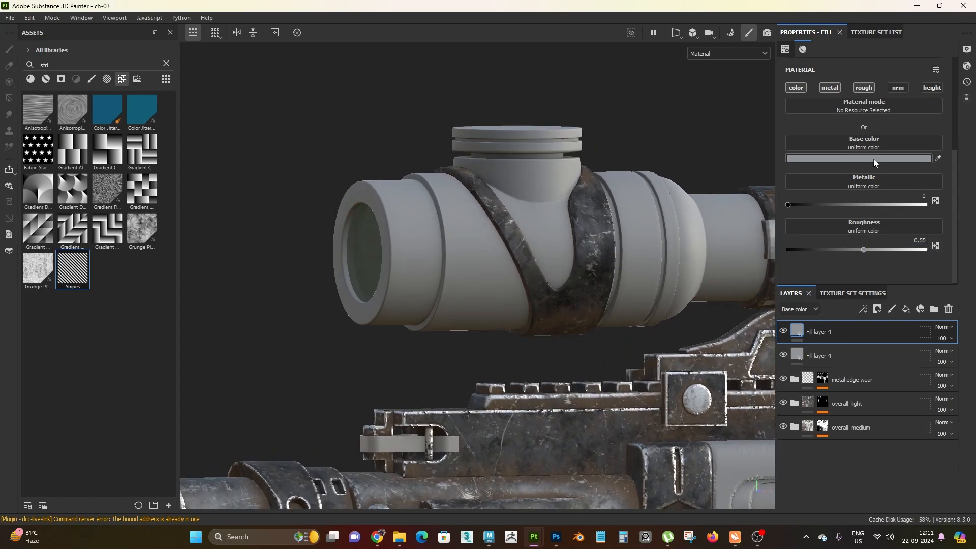
# Darken the upper fill copy's base color to an HSV value of 0.45 and check it around the scope.
pyautogui.click(873, 159)
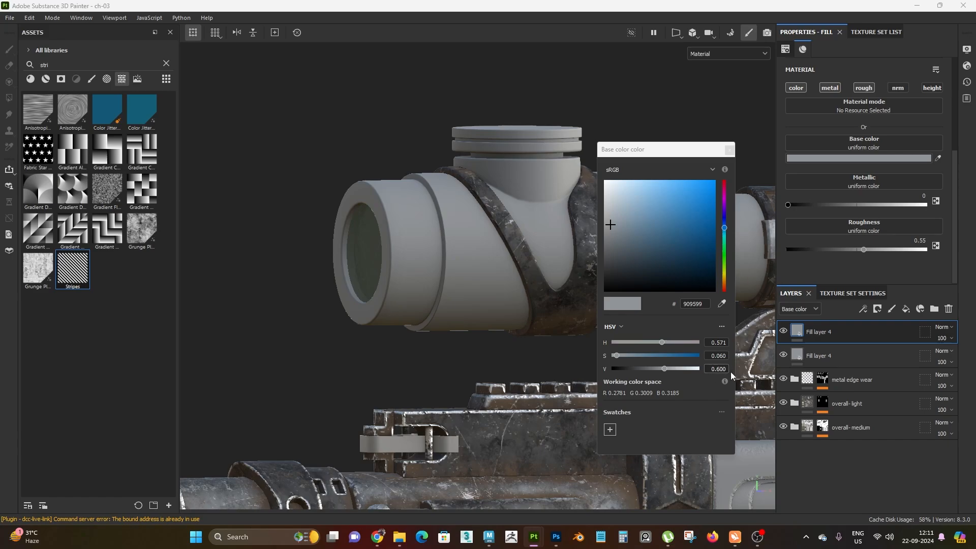
pyautogui.moveTo(711, 370); pyautogui.dragTo(724, 370)
pyautogui.write('0.45')
pyautogui.press('Return')
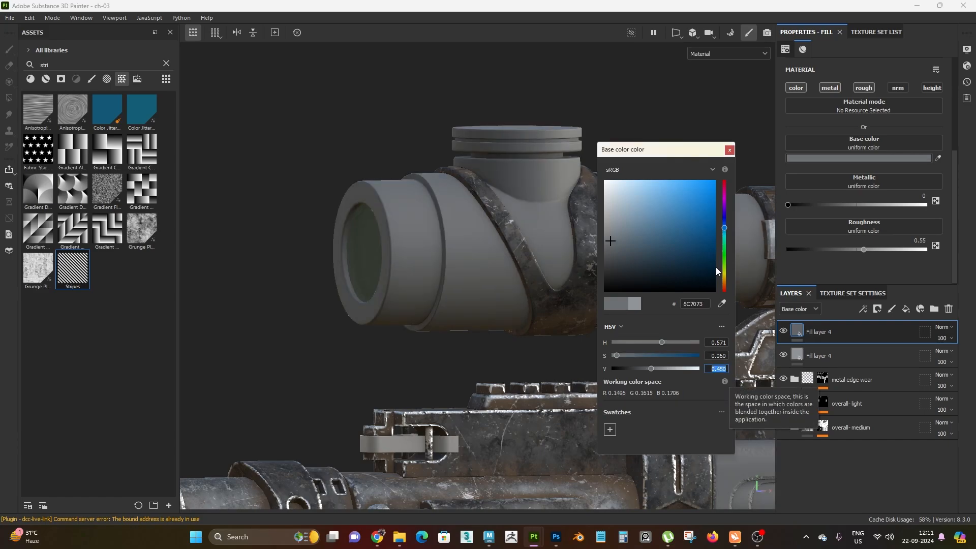
pyautogui.click(729, 150)
pyautogui.keyDown('alt'); pyautogui.moveTo(518, 328); pyautogui.dragTo(388, 205, button='right'); pyautogui.keyUp('alt')
pyautogui.keyDown('alt'); pyautogui.moveTo(388, 205); pyautogui.dragTo(504, 201); pyautogui.keyUp('alt')
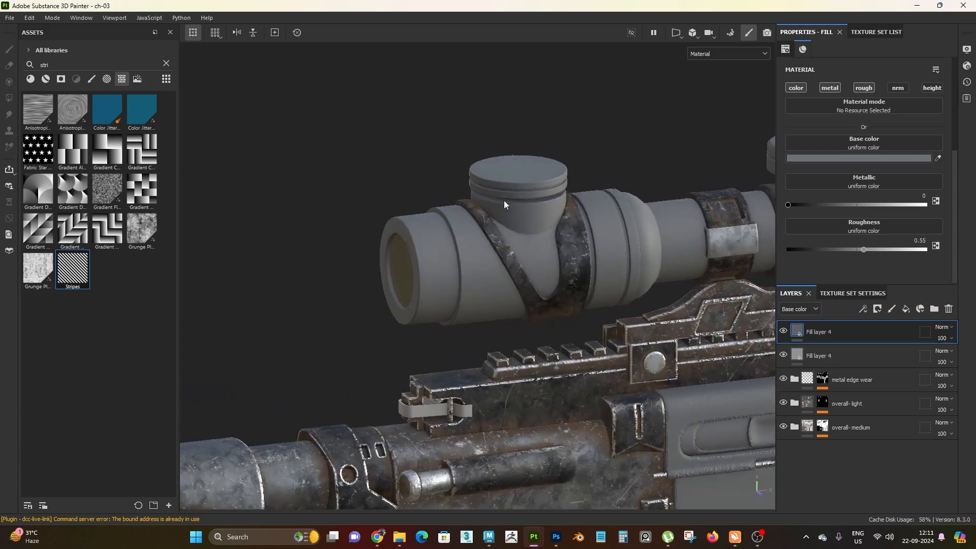
pyautogui.keyDown('alt'); pyautogui.moveTo(524, 221); pyautogui.dragTo(552, 325, button='right'); pyautogui.keyUp('alt')
pyautogui.moveTo(551, 325)
pyautogui.keyDown('alt'); pyautogui.mouseDown()
pyautogui.moveTo(529, 291)
pyautogui.moveTo(544, 331)
pyautogui.mouseUp(); pyautogui.keyUp('alt')
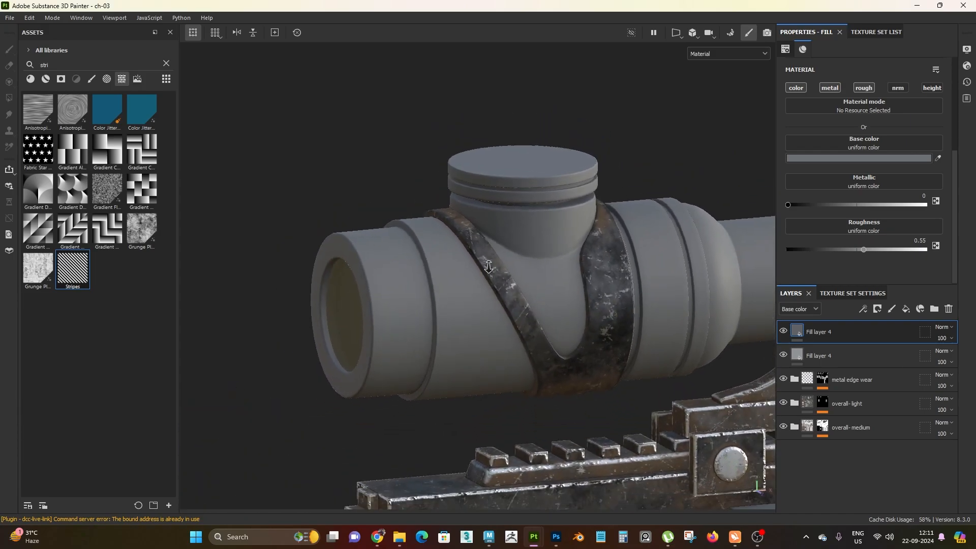
# Add a black mask to the uppermost fill layer and add a fill effect to that mask.
pyautogui.rightClick(851, 331)
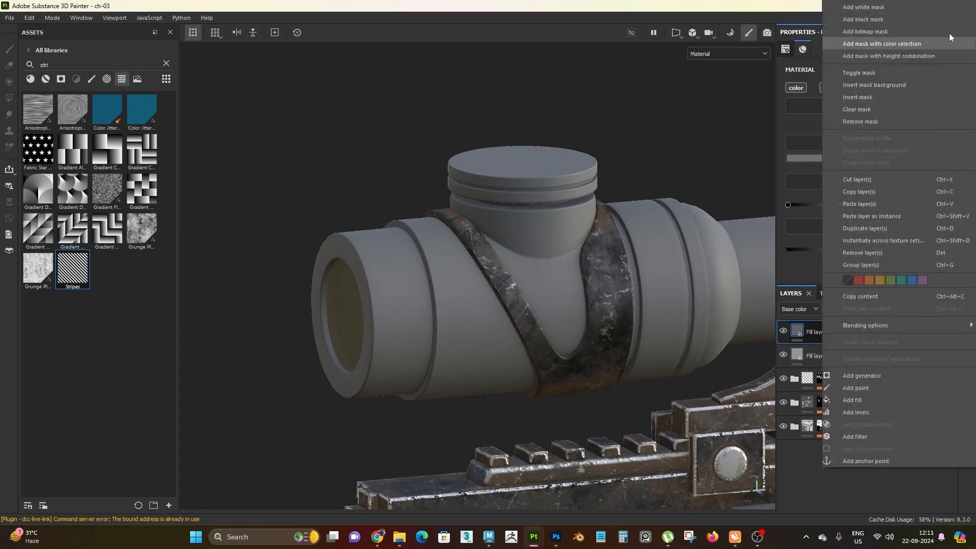
pyautogui.click(926, 22)
pyautogui.rightClick(813, 332)
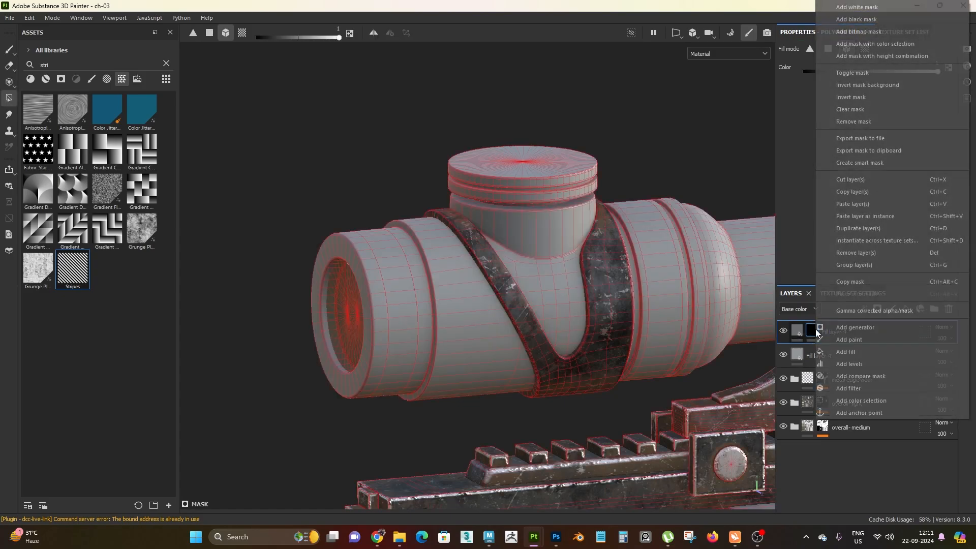
pyautogui.click(861, 352)
pyautogui.scroll(2, 539, 362)
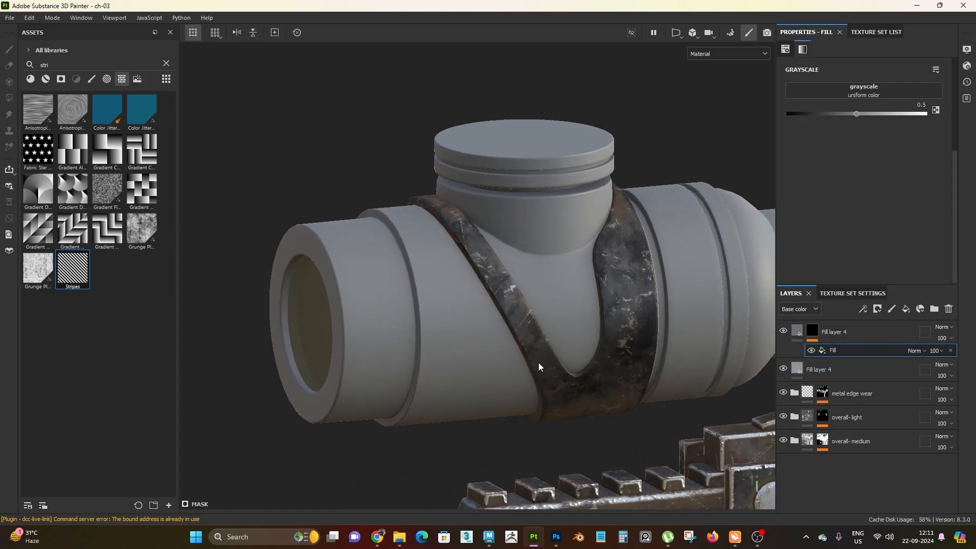
# Clear the asset search and assign the BnW Spots 3 texture to the mask fill's grayscale.
pyautogui.click(167, 63)
pyautogui.scroll(-5, 115, 306)
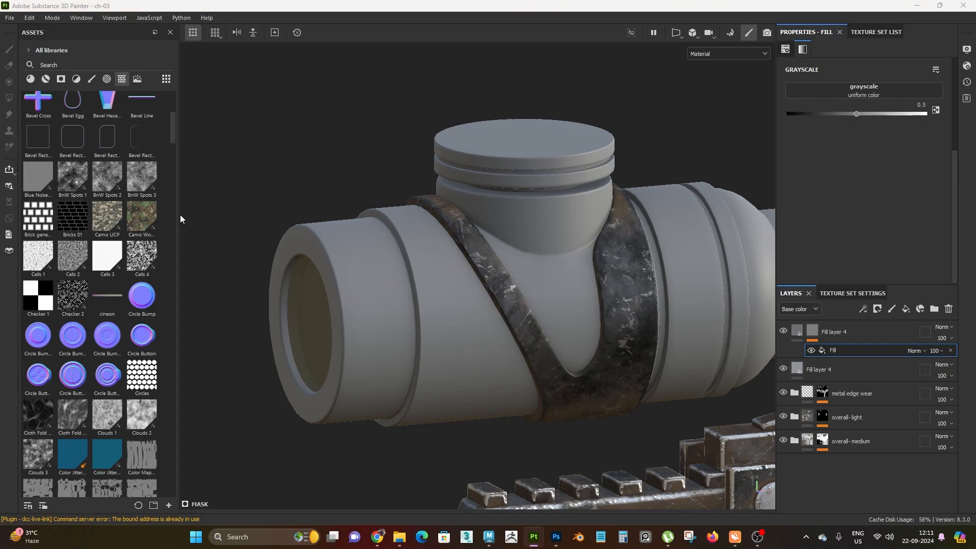
pyautogui.moveTo(141, 178); pyautogui.dragTo(864, 91)
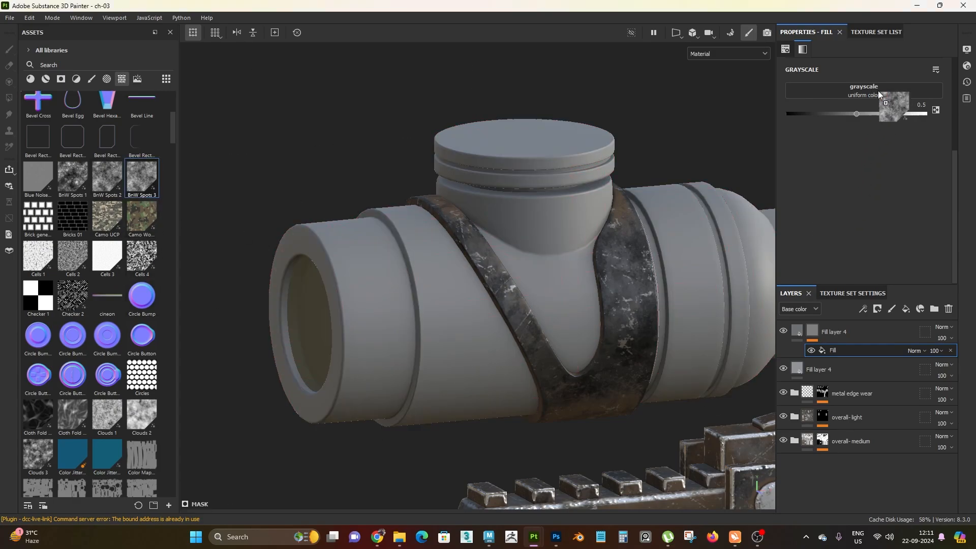
pyautogui.keyDown('alt'); pyautogui.moveTo(552, 277); pyautogui.dragTo(495, 324, button='right'); pyautogui.keyUp('alt')
pyautogui.keyDown('alt'); pyautogui.moveTo(495, 324); pyautogui.dragTo(509, 292); pyautogui.keyUp('alt')
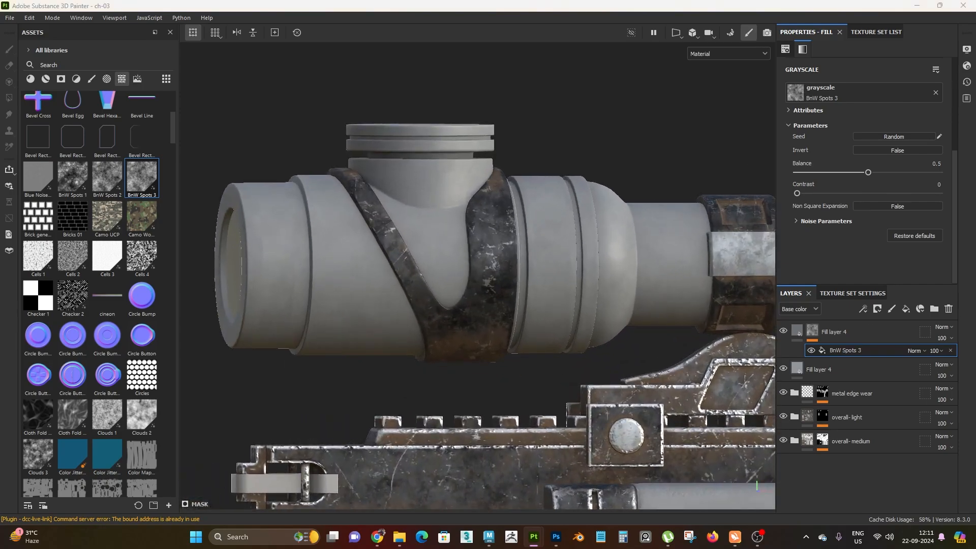
# Examine the spots mask on the scope by cycling through the individual channel and mask views, returning to the full material view.
pyautogui.keyDown('alt'); pyautogui.moveTo(671, 284); pyautogui.dragTo(529, 467, button='right'); pyautogui.keyUp('alt')
pyautogui.moveTo(488, 336)
pyautogui.keyDown('alt'); pyautogui.mouseDown()
pyautogui.moveTo(477, 276)
pyautogui.moveTo(492, 348)
pyautogui.mouseUp(); pyautogui.keyUp('alt')
pyautogui.keyDown('alt'); pyautogui.moveTo(599, 264); pyautogui.dragTo(534, 254); pyautogui.keyUp('alt')
pyautogui.press('c')
pyautogui.press('c')
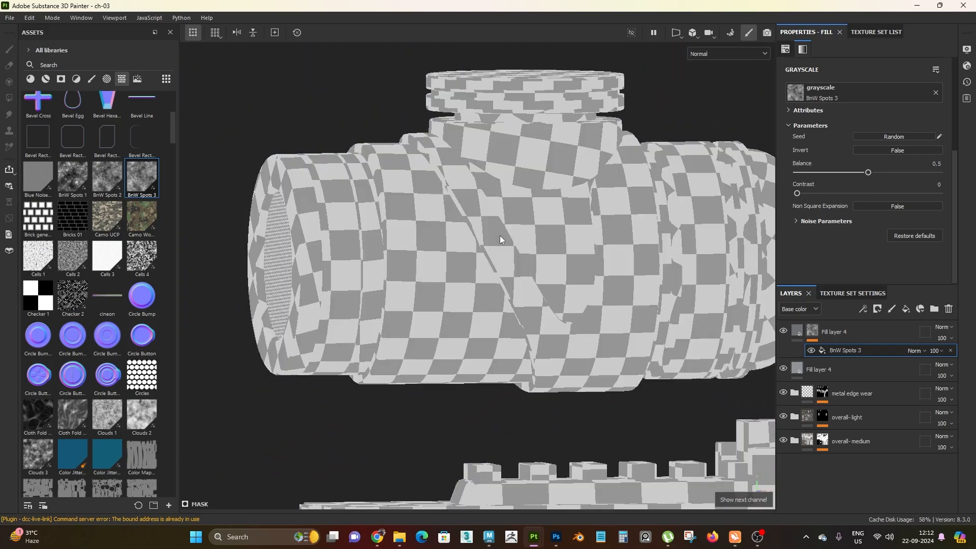
pyautogui.press('c')
pyautogui.press('c')
pyautogui.press('c')
pyautogui.keyDown('alt'); pyautogui.moveTo(503, 260); pyautogui.dragTo(538, 261, button='right'); pyautogui.keyUp('alt')
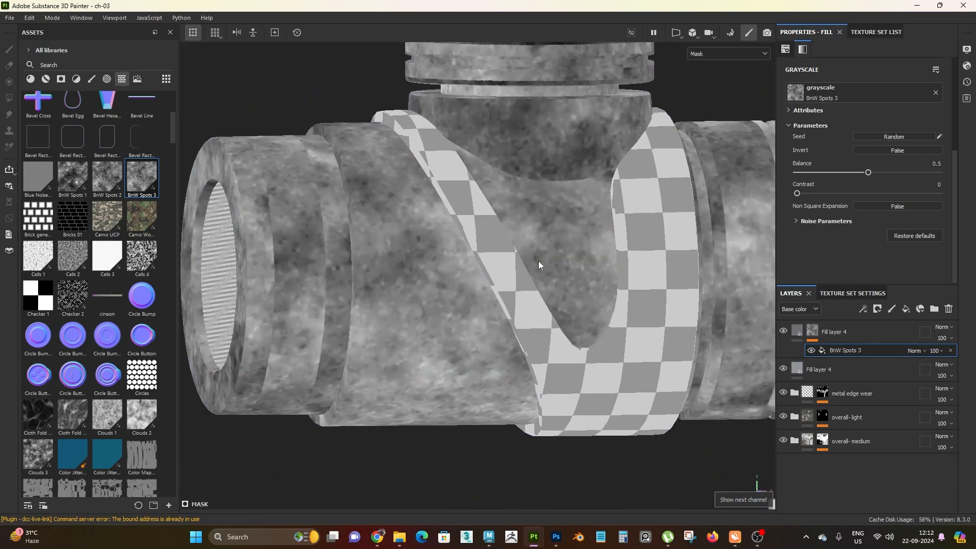
pyautogui.press('c')
pyautogui.press('c')
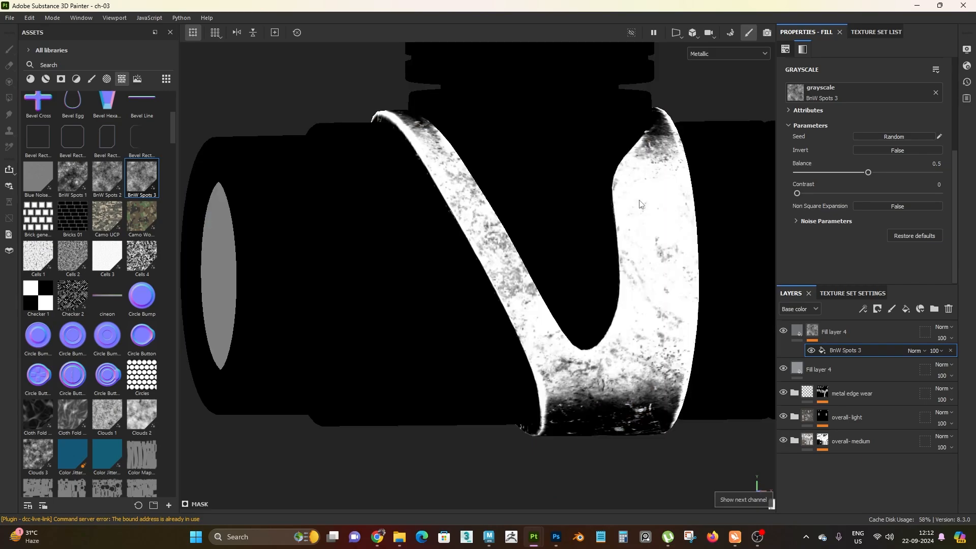
pyautogui.press('c')
pyautogui.keyDown('alt'); pyautogui.moveTo(439, 333); pyautogui.dragTo(501, 325); pyautogui.keyUp('alt')
pyautogui.keyDown('alt'); pyautogui.moveTo(420, 401); pyautogui.dragTo(451, 432, button='right'); pyautogui.keyUp('alt')
pyautogui.keyDown('alt'); pyautogui.moveTo(451, 432); pyautogui.dragTo(525, 290, button='middle'); pyautogui.keyUp('alt')
pyautogui.press('m')
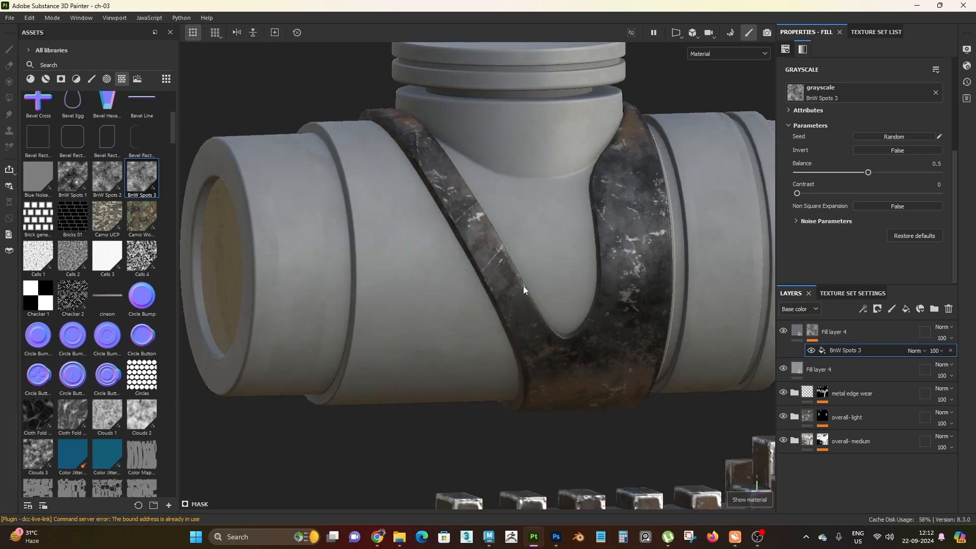
# Add a Levels effect above BnW Spots 3 in the mask, with the input black point at 0.142 and white point at 0.804.
pyautogui.keyDown('alt'); pyautogui.moveTo(523, 286); pyautogui.dragTo(475, 223, button='right'); pyautogui.keyUp('alt')
pyautogui.rightClick(847, 355)
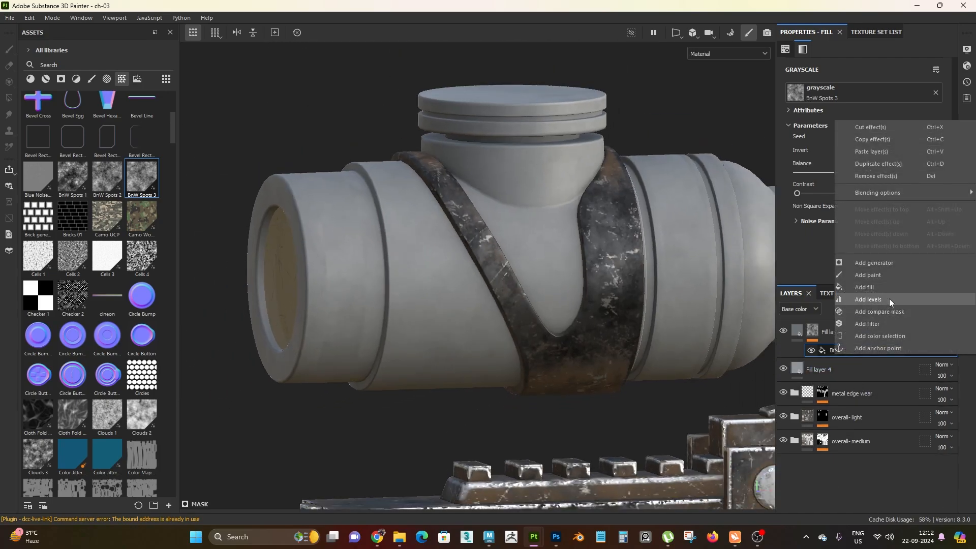
pyautogui.click(889, 299)
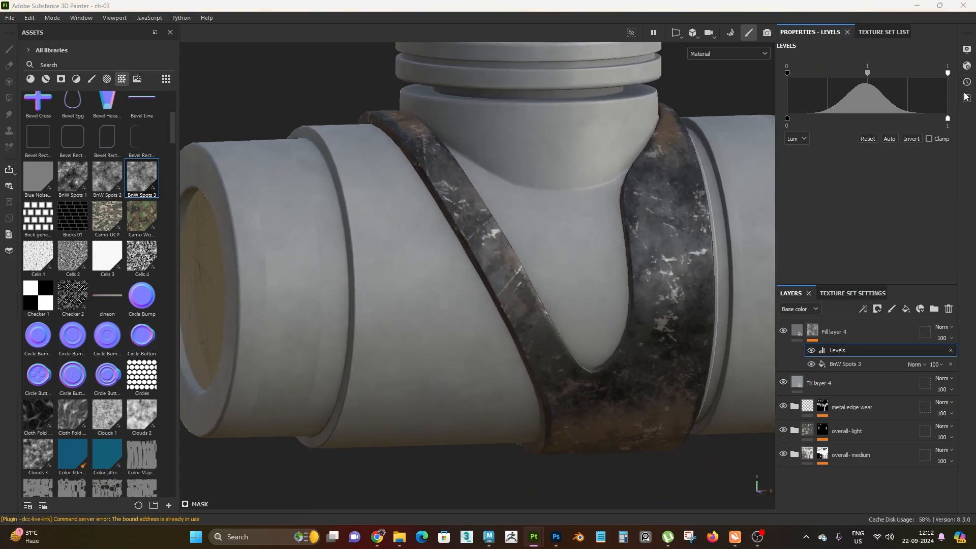
pyautogui.moveTo(786, 74); pyautogui.dragTo(804, 82)
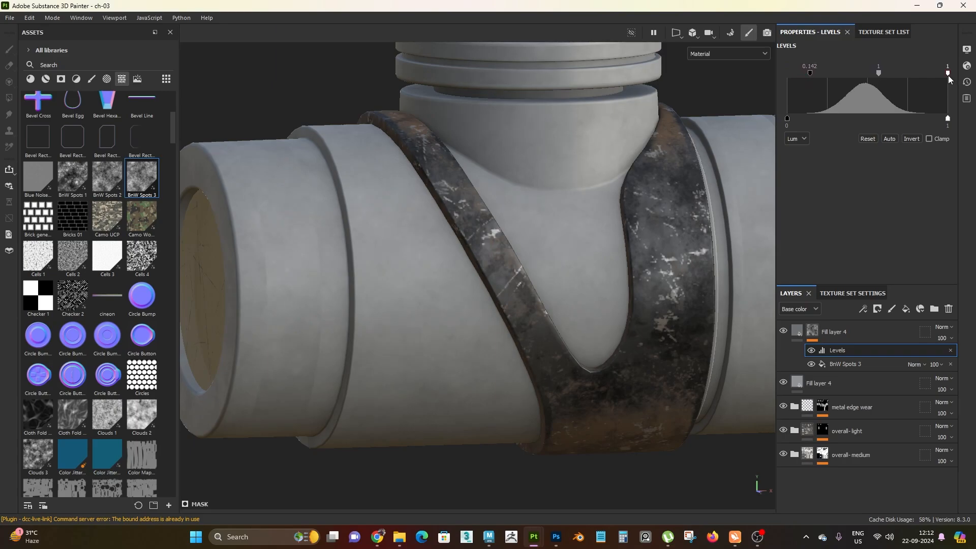
pyautogui.moveTo(948, 76); pyautogui.dragTo(921, 76)
# Examine the strengthened spot variation on the scope body from several angles and distances.
pyautogui.keyDown('alt'); pyautogui.moveTo(567, 237); pyautogui.dragTo(407, 277, button='right'); pyautogui.keyUp('alt')
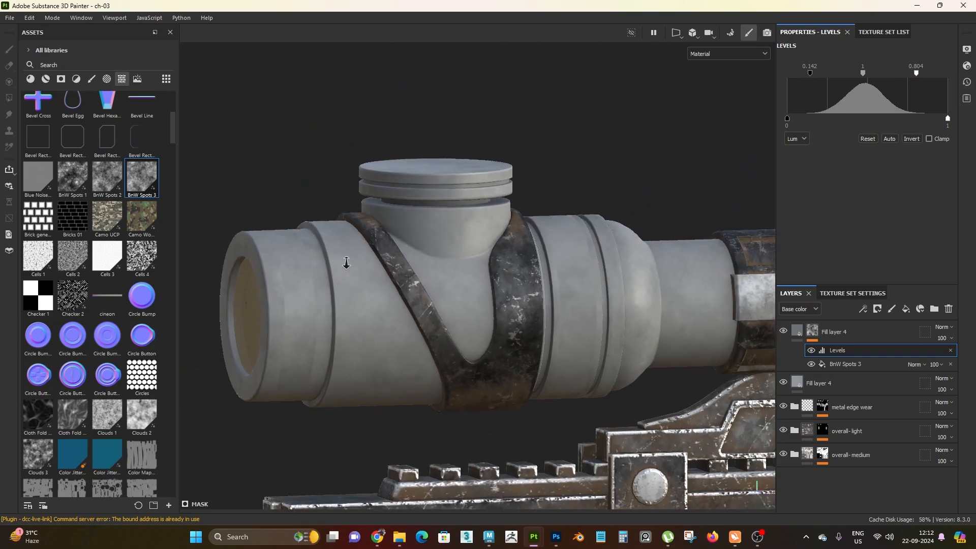
pyautogui.moveTo(427, 285)
pyautogui.keyDown('alt'); pyautogui.mouseDown()
pyautogui.moveTo(407, 229)
pyautogui.moveTo(429, 292)
pyautogui.mouseUp(); pyautogui.keyUp('alt')
pyautogui.keyDown('alt'); pyautogui.moveTo(448, 341); pyautogui.dragTo(427, 272, button='right'); pyautogui.keyUp('alt')
pyautogui.keyDown('alt'); pyautogui.moveTo(494, 324); pyautogui.dragTo(483, 275, button='right'); pyautogui.keyUp('alt')
pyautogui.keyDown('alt'); pyautogui.moveTo(483, 274); pyautogui.dragTo(508, 307); pyautogui.keyUp('alt')
pyautogui.keyDown('alt'); pyautogui.moveTo(508, 308); pyautogui.dragTo(432, 171, button='right'); pyautogui.keyUp('alt')
pyautogui.keyDown('alt'); pyautogui.moveTo(508, 196); pyautogui.dragTo(480, 244); pyautogui.keyUp('alt')
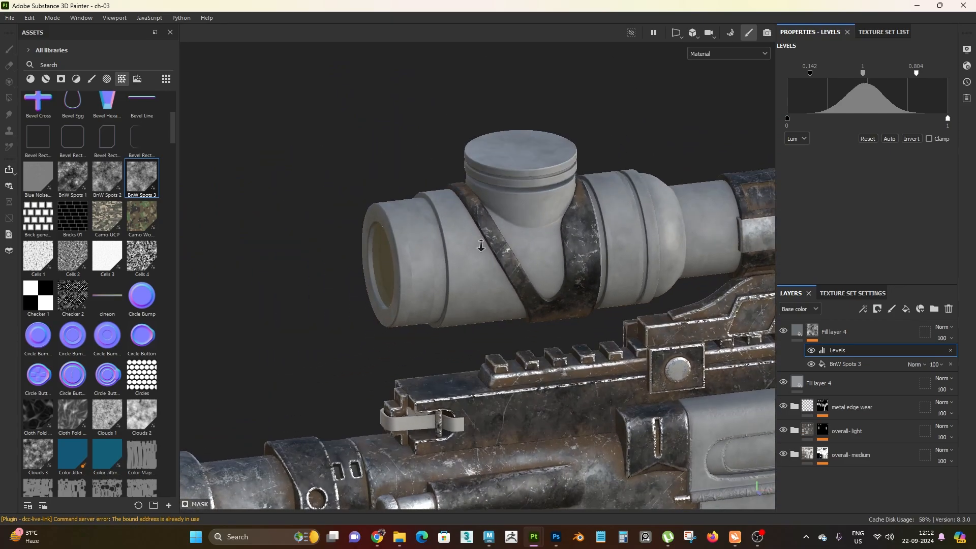
pyautogui.keyDown('alt'); pyautogui.moveTo(480, 244); pyautogui.dragTo(519, 260, button='right'); pyautogui.keyUp('alt')
pyautogui.keyDown('alt'); pyautogui.moveTo(519, 259); pyautogui.dragTo(518, 199); pyautogui.keyUp('alt')
pyautogui.keyDown('alt'); pyautogui.moveTo(519, 200); pyautogui.dragTo(618, 229, button='right'); pyautogui.keyUp('alt')
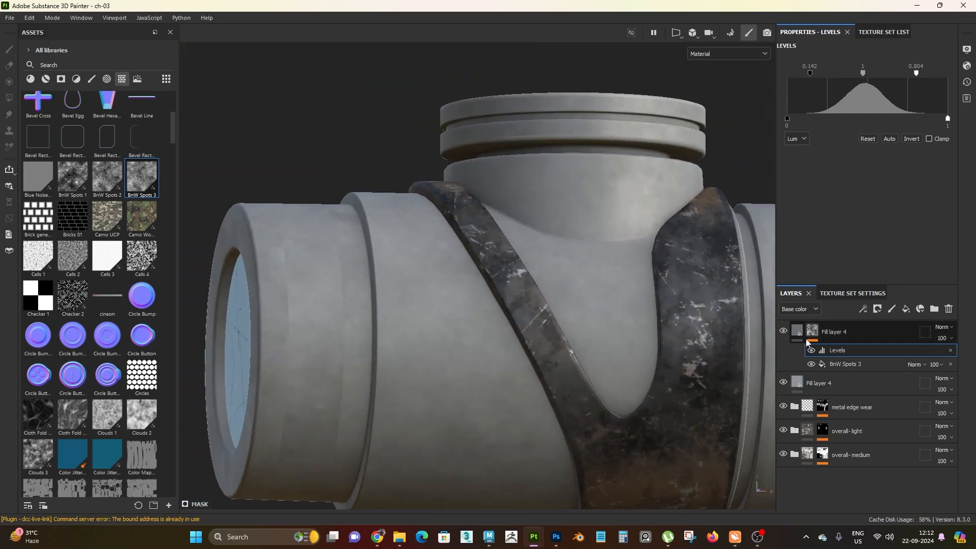
# Select the masked fill layer's material and compare the scope's surface with the surrounding rifle parts.
pyautogui.click(797, 331)
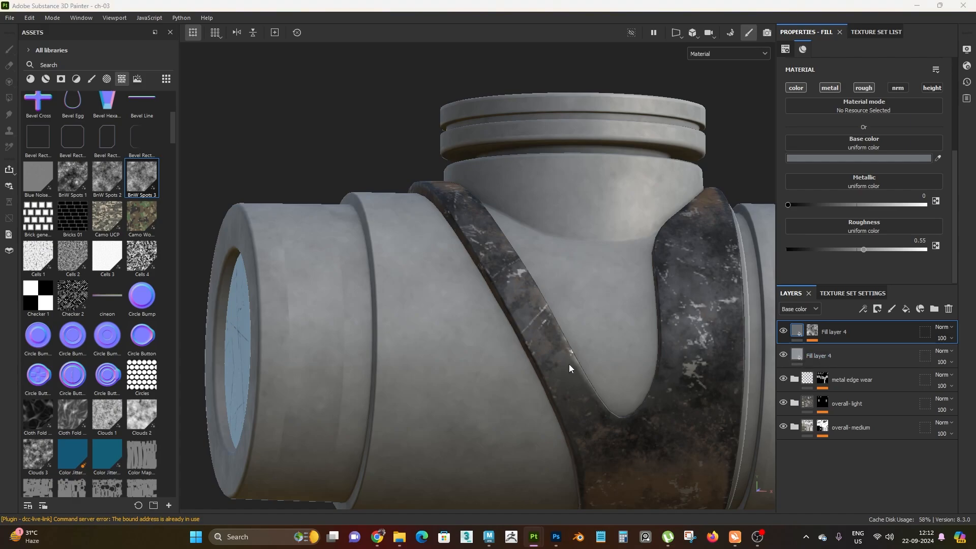
pyautogui.keyDown('alt'); pyautogui.moveTo(569, 364); pyautogui.dragTo(447, 169, button='right'); pyautogui.keyUp('alt')
pyautogui.keyDown('alt'); pyautogui.moveTo(447, 170); pyautogui.dragTo(609, 321); pyautogui.keyUp('alt')
pyautogui.keyDown('alt'); pyautogui.moveTo(608, 320); pyautogui.dragTo(758, 448, button='right'); pyautogui.keyUp('alt')
pyautogui.keyDown('alt'); pyautogui.moveTo(758, 448); pyautogui.dragTo(654, 332, button='middle'); pyautogui.keyUp('alt')
pyautogui.keyDown('alt'); pyautogui.moveTo(654, 331); pyautogui.dragTo(592, 202); pyautogui.keyUp('alt')
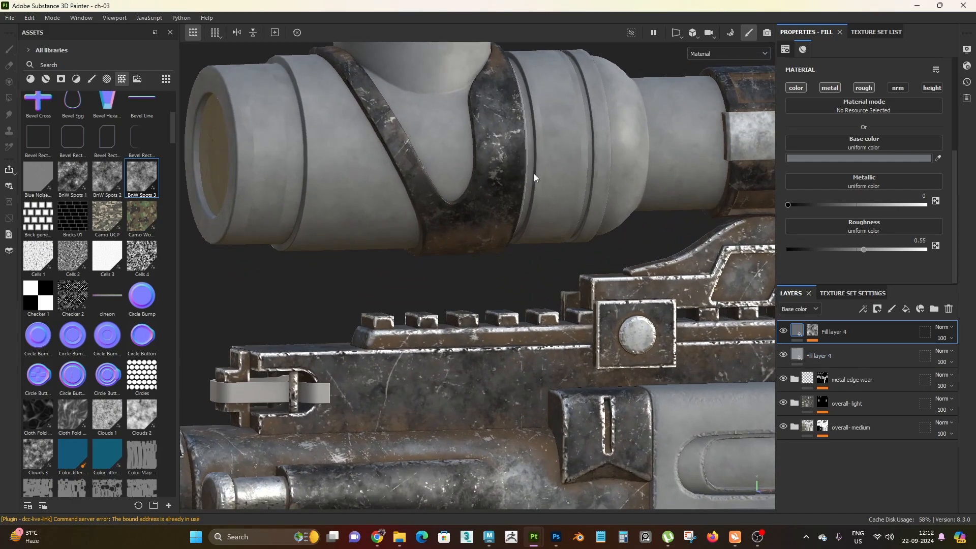
pyautogui.keyDown('alt'); pyautogui.moveTo(534, 173); pyautogui.dragTo(422, 43, button='right'); pyautogui.keyUp('alt')
pyautogui.keyDown('alt'); pyautogui.moveTo(422, 43); pyautogui.dragTo(516, 151, button='middle'); pyautogui.keyUp('alt')
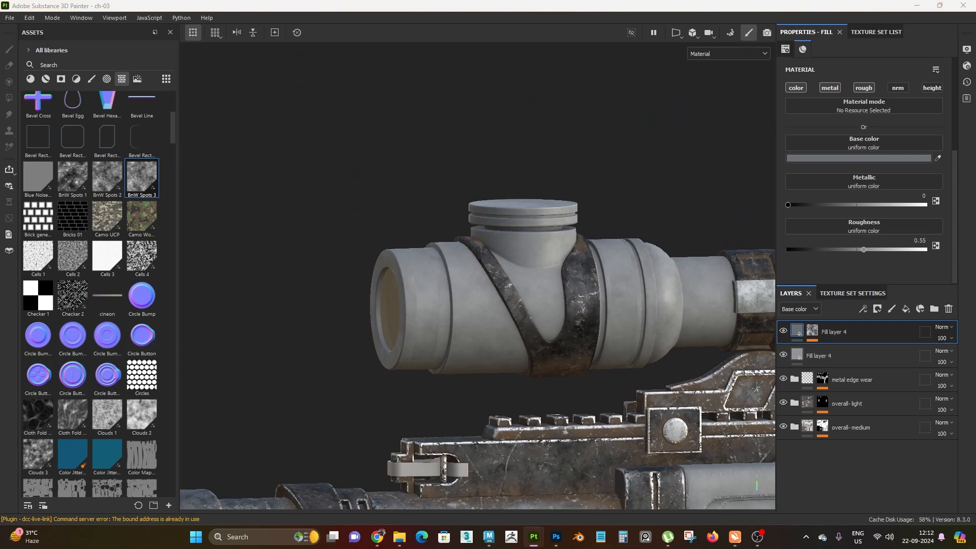
pyautogui.keyDown('alt'); pyautogui.moveTo(496, 293); pyautogui.dragTo(626, 282, button='right'); pyautogui.keyUp('alt')
pyautogui.keyDown('alt'); pyautogui.moveTo(626, 282); pyautogui.dragTo(643, 348); pyautogui.keyUp('alt')
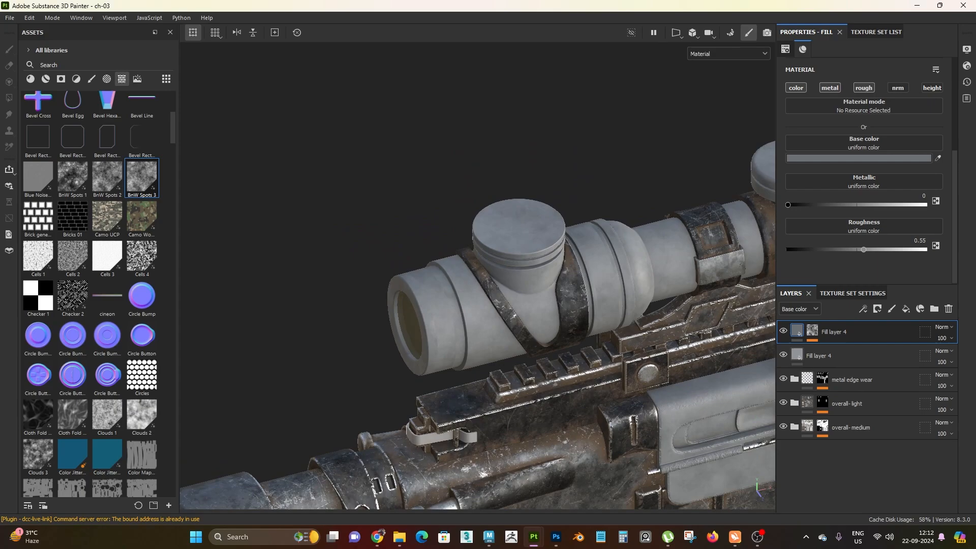
pyautogui.keyDown('alt'); pyautogui.moveTo(497, 342); pyautogui.dragTo(540, 403); pyautogui.keyUp('alt')
pyautogui.keyDown('alt'); pyautogui.moveTo(540, 403); pyautogui.dragTo(547, 326, button='right'); pyautogui.keyUp('alt')
pyautogui.moveTo(546, 326)
pyautogui.keyDown('alt'); pyautogui.mouseDown()
pyautogui.moveTo(627, 335)
pyautogui.moveTo(632, 373)
pyautogui.moveTo(535, 326)
pyautogui.mouseUp(); pyautogui.keyUp('alt')
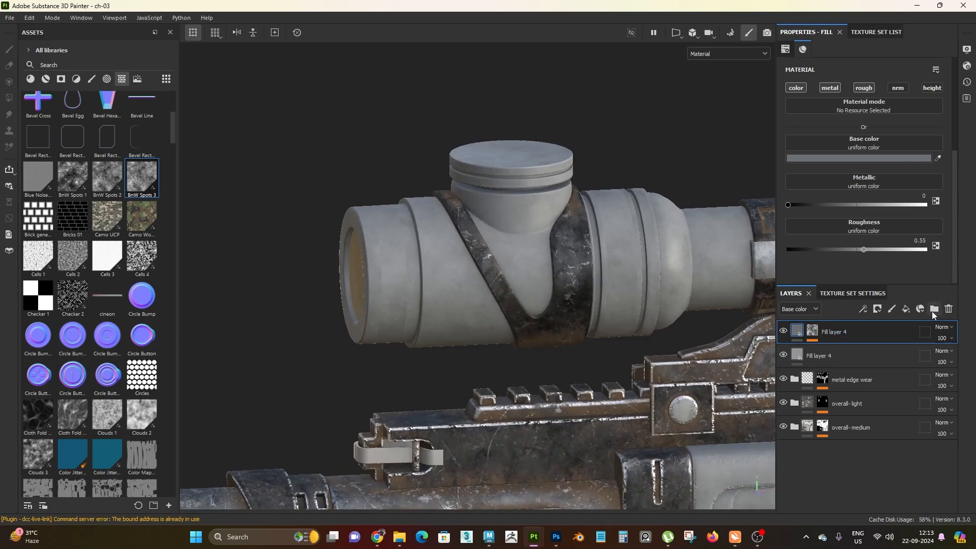
# Create a new layer folder and move both Fill layer 4 layers into it.
pyautogui.click(935, 309)
pyautogui.click(862, 356)
pyautogui.keyDown('shift'); pyautogui.click(850, 379); pyautogui.keyUp('shift')
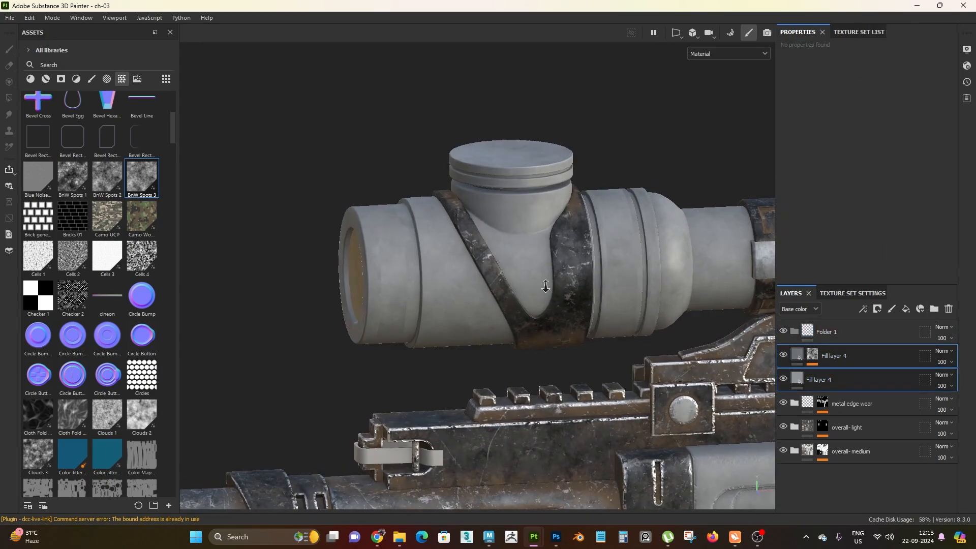
pyautogui.keyDown('alt'); pyautogui.moveTo(539, 294); pyautogui.dragTo(551, 313); pyautogui.keyUp('alt')
pyautogui.keyDown('alt'); pyautogui.moveTo(552, 315); pyautogui.dragTo(605, 331, button='right'); pyautogui.keyUp('alt')
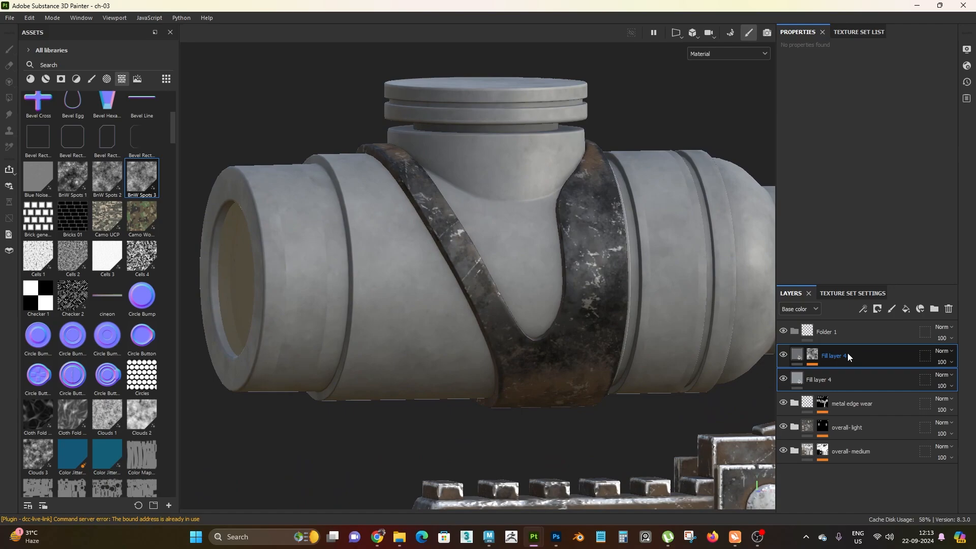
pyautogui.moveTo(847, 353); pyautogui.dragTo(853, 332)
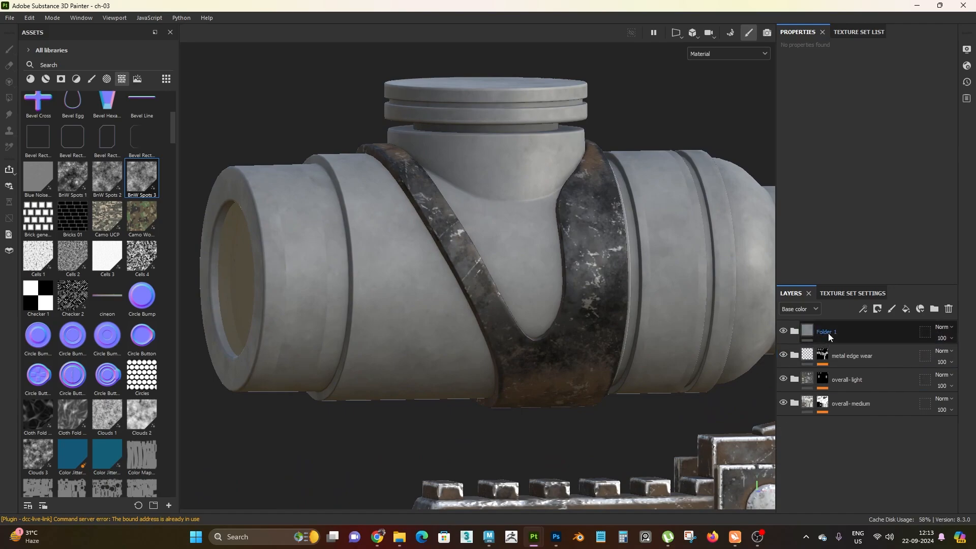
# Rename the new folder as "overall-medium palstic".
pyautogui.doubleClick(828, 334)
pyautogui.write('o')
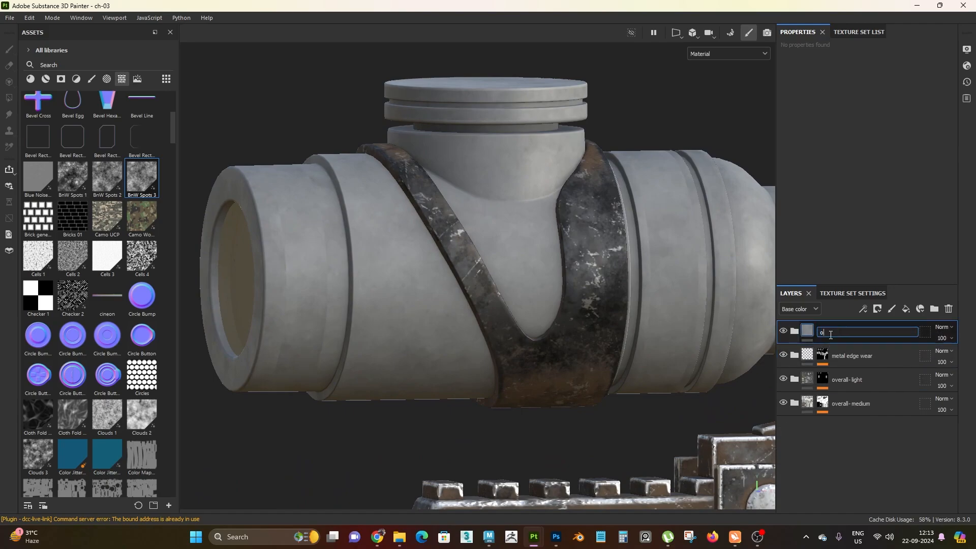
pyautogui.write('verall-medi')
pyautogui.write('y')
pyautogui.write('um')
pyautogui.press('Return')
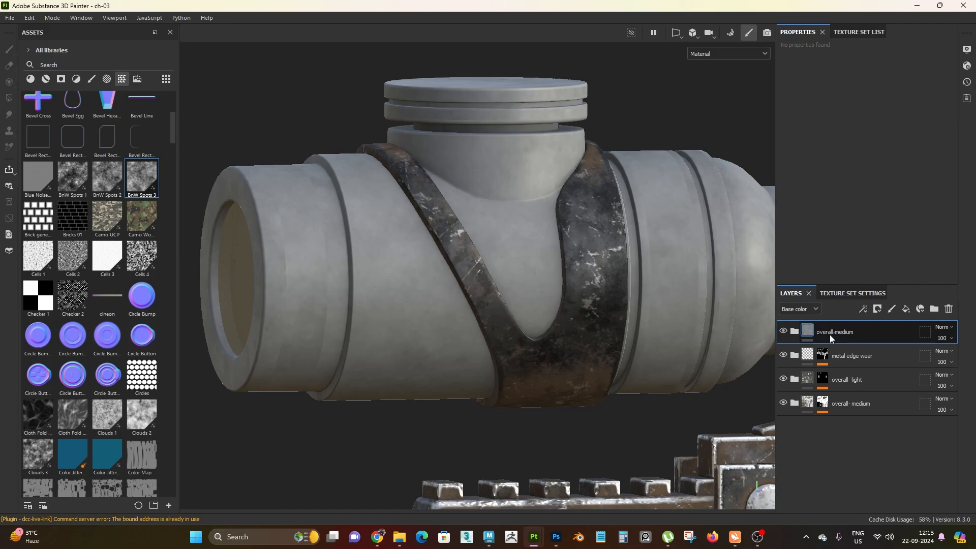
pyautogui.doubleClick(840, 333)
pyautogui.click(875, 334)
pyautogui.write('palsti')
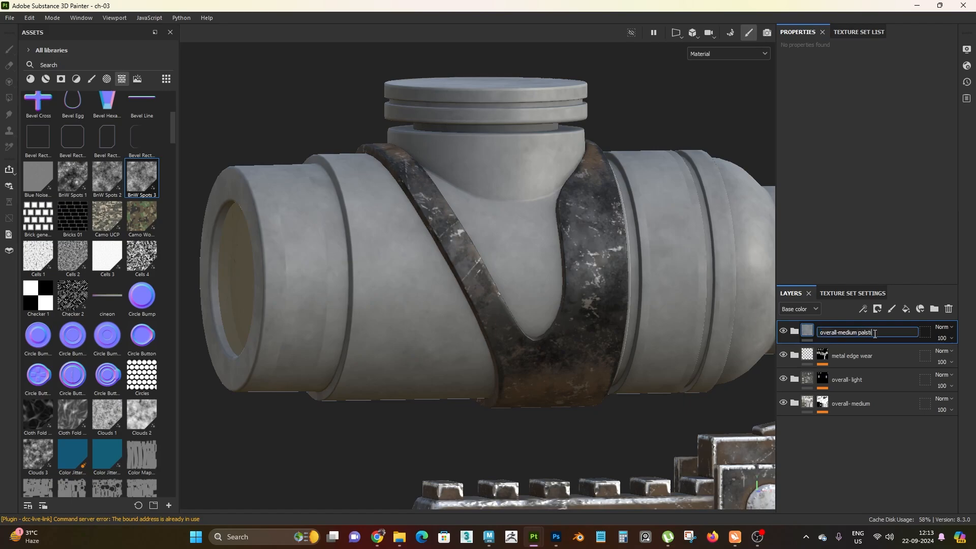
pyautogui.write('c')
pyautogui.press('Return')
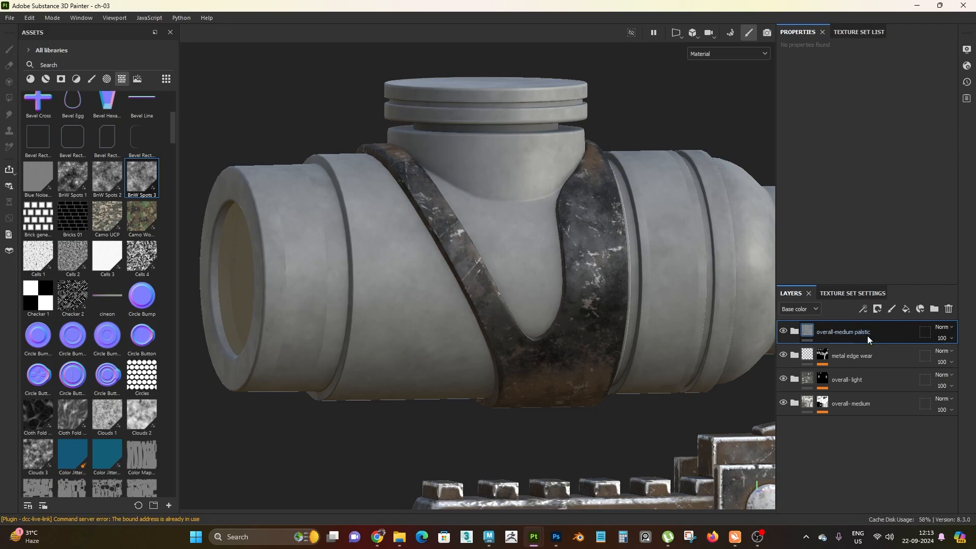
# Duplicate the medium plastic folder and hide the lower copy.
pyautogui.hotkey('ctrl', 'd')
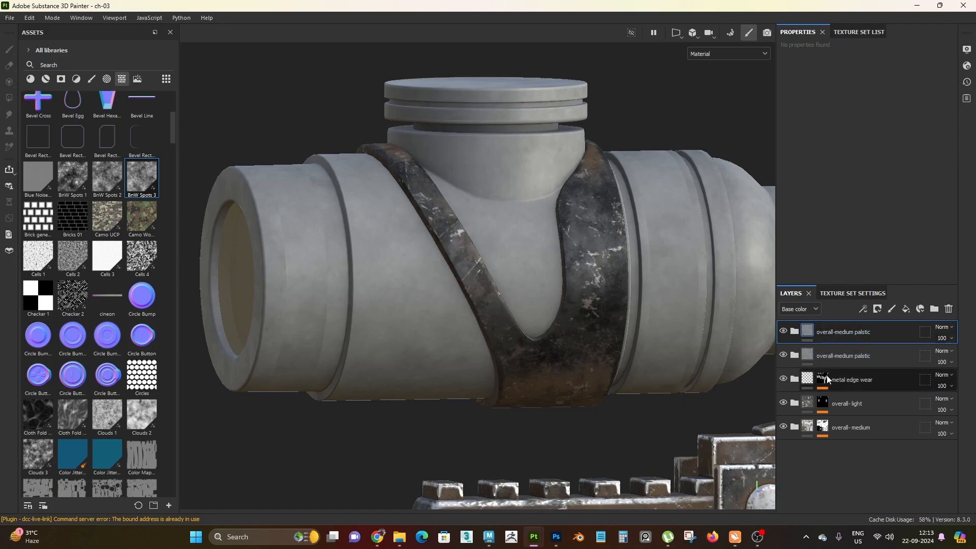
pyautogui.click(783, 355)
# Rename the upper, visible copy of the plastic folder as "overall-dark palstic".
pyautogui.doubleClick(850, 331)
pyautogui.click(896, 333)
pyautogui.moveTo(897, 332); pyautogui.dragTo(841, 330)
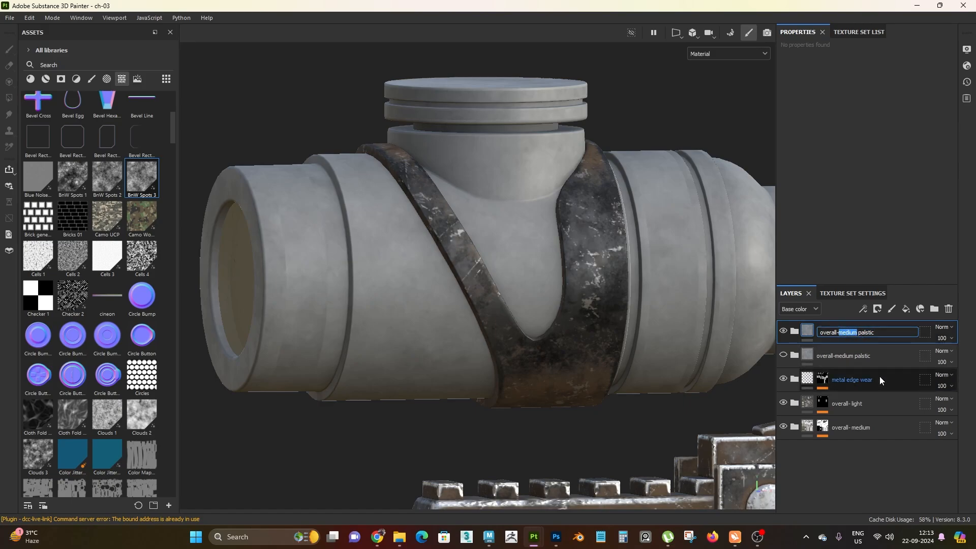
pyautogui.press('BackSpace')
pyautogui.write('dark')
pyautogui.press('Return')
pyautogui.scroll(-2, 469, 262)
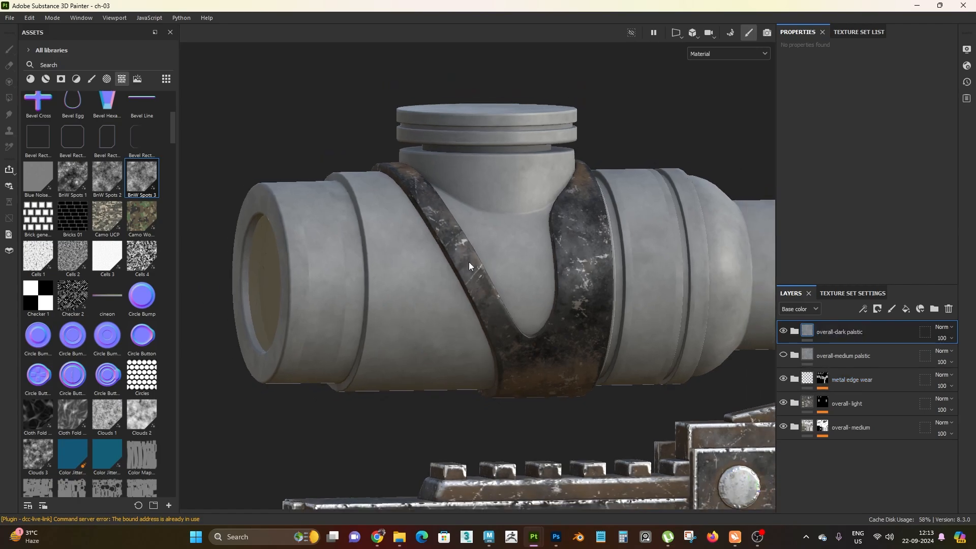
# Inspect the unmasked base fill layer's material settings inside the dark plastic folder and collapse the folder again.
pyautogui.click(794, 331)
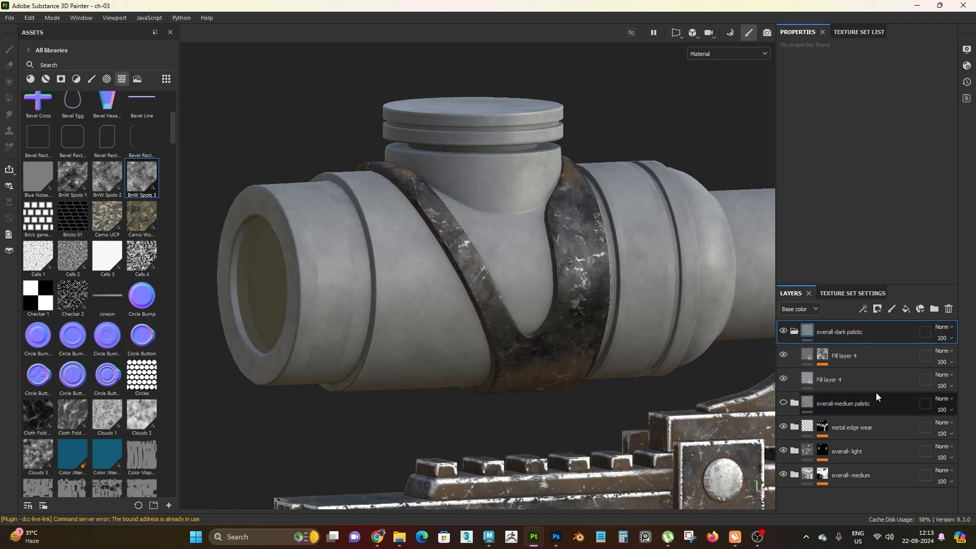
pyautogui.click(867, 382)
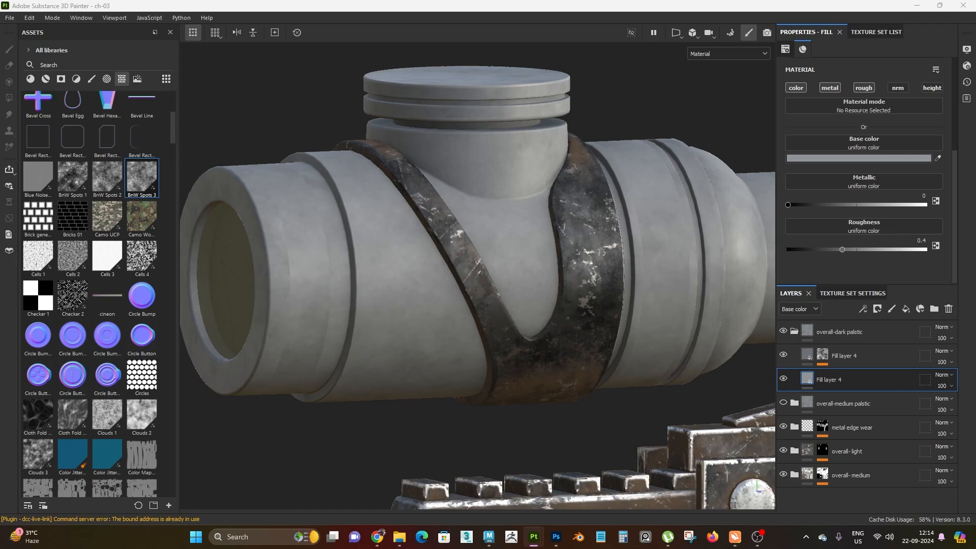
pyautogui.keyDown('alt'); pyautogui.moveTo(527, 366); pyautogui.dragTo(481, 335); pyautogui.keyUp('alt')
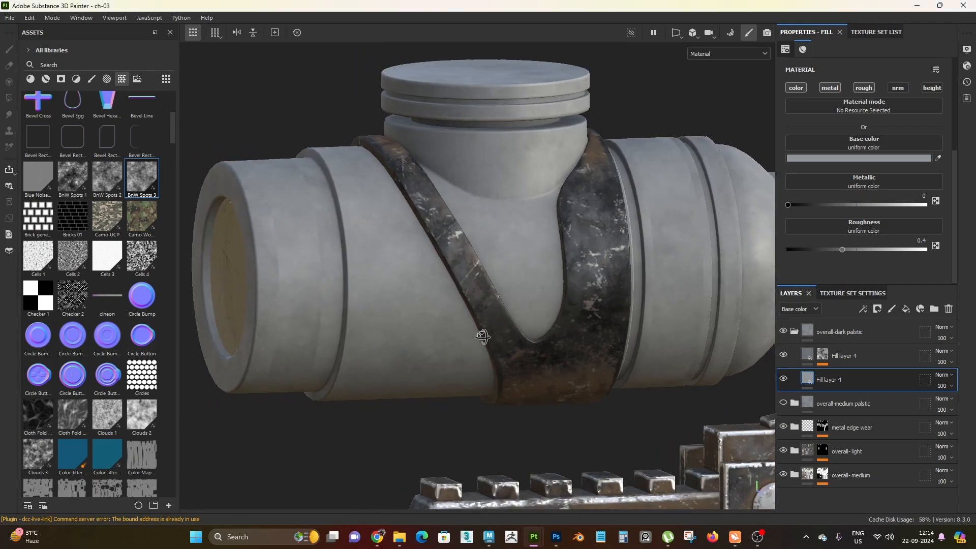
pyautogui.click(795, 332)
pyautogui.keyDown('alt'); pyautogui.moveTo(408, 355); pyautogui.dragTo(529, 295, button='right'); pyautogui.keyUp('alt')
pyautogui.keyDown('alt'); pyautogui.moveTo(460, 306); pyautogui.dragTo(501, 300, button='right'); pyautogui.keyUp('alt')
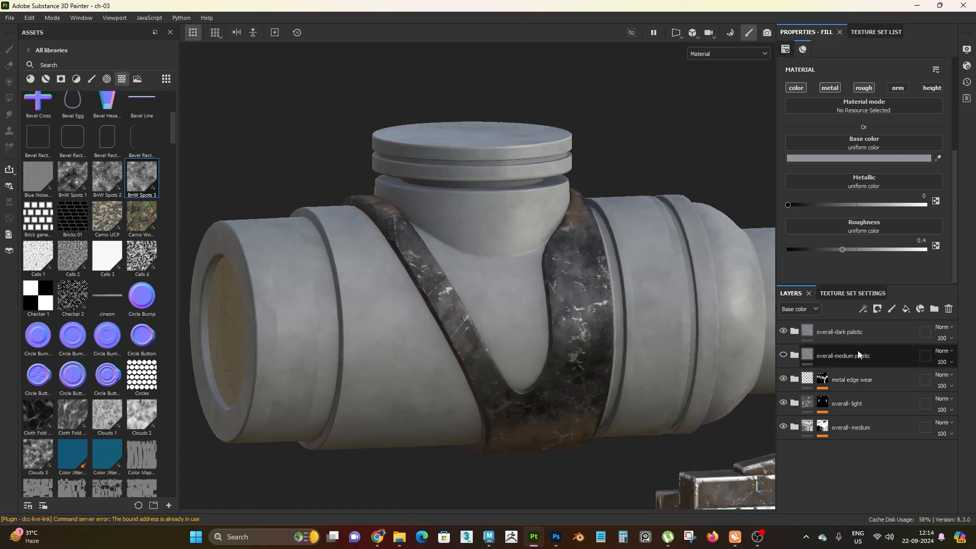
# Set the base color of the unmasked fill layer in the dark plastic folder to HSV hue 0.566 and value 0.2.
pyautogui.click(794, 332)
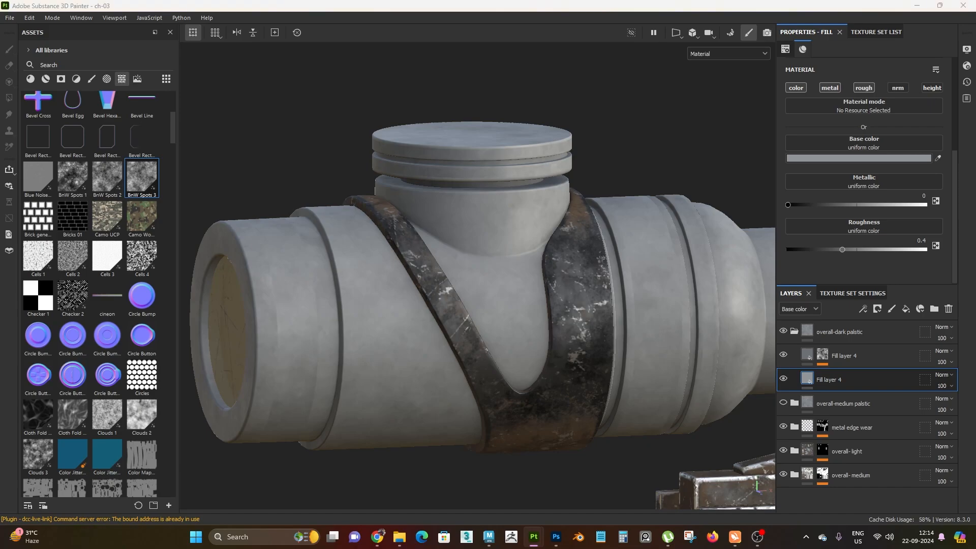
pyautogui.scroll(-1, 583, 294)
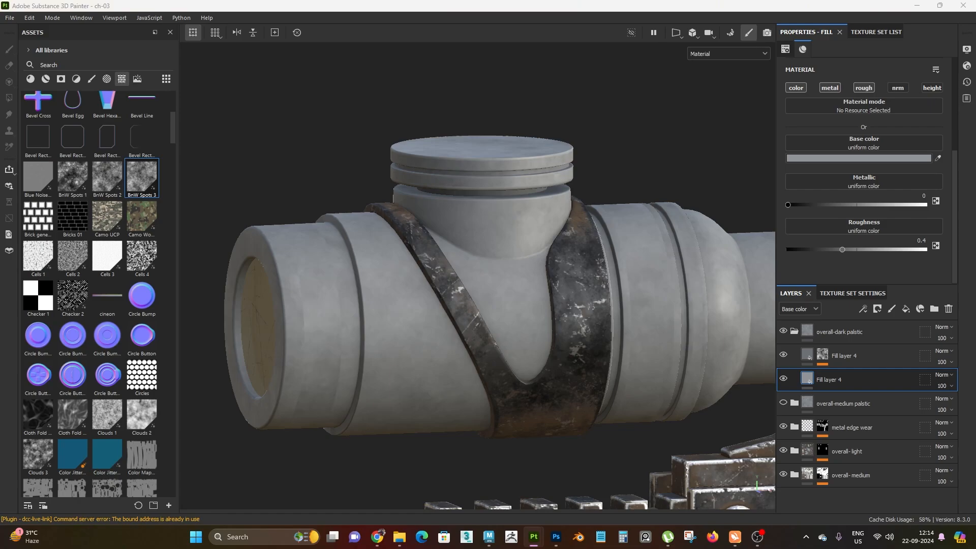
pyautogui.scroll(1, 437, 304)
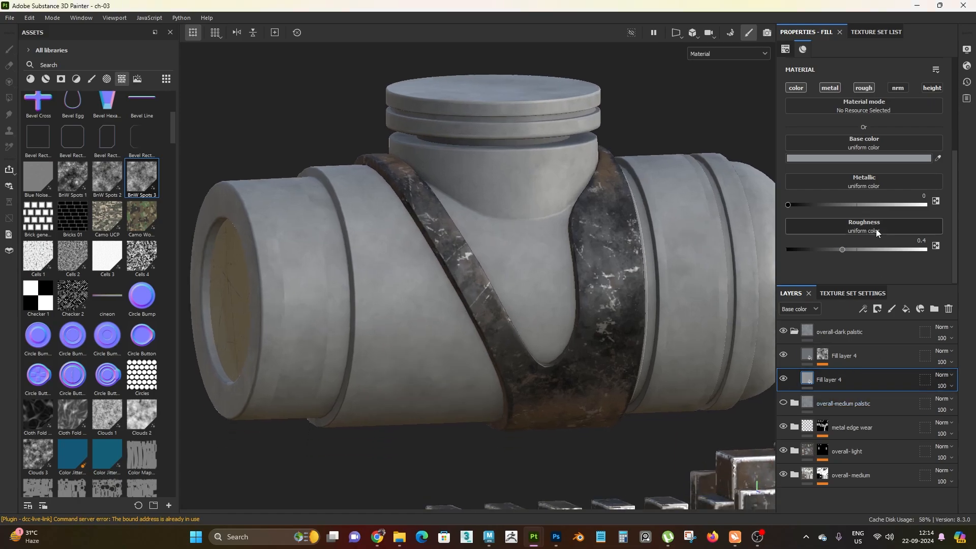
pyautogui.click(864, 158)
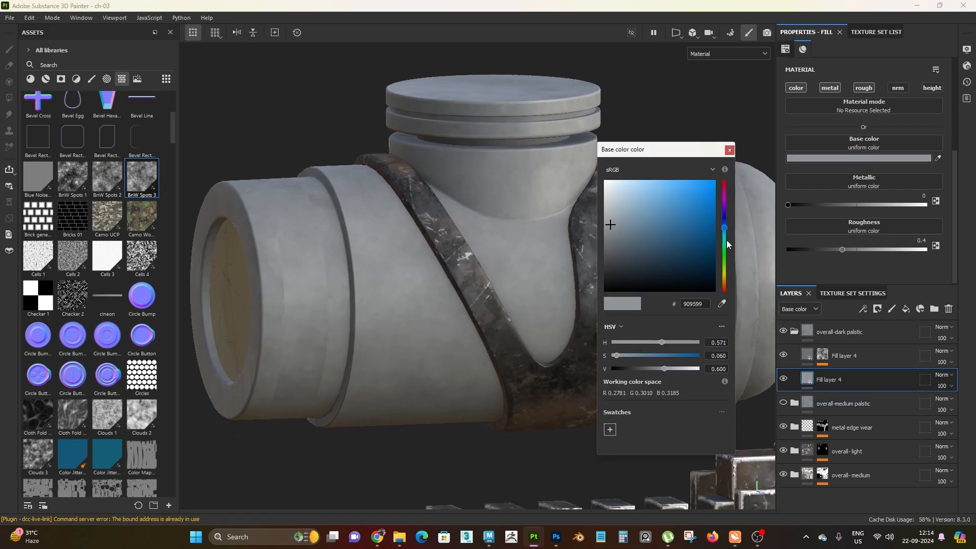
pyautogui.moveTo(725, 228)
pyautogui.mouseDown()
pyautogui.moveTo(730, 267)
pyautogui.moveTo(731, 227)
pyautogui.mouseUp()
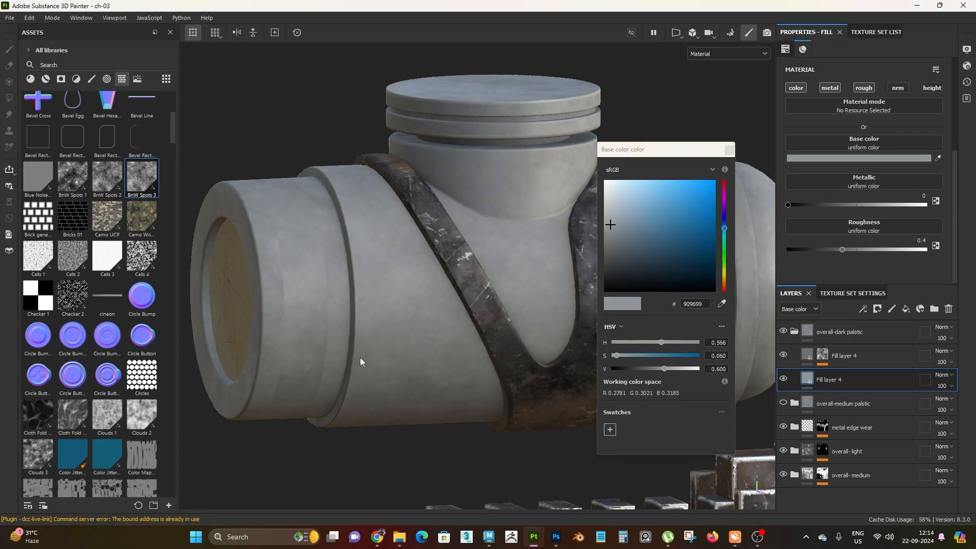
pyautogui.moveTo(660, 367); pyautogui.dragTo(631, 368)
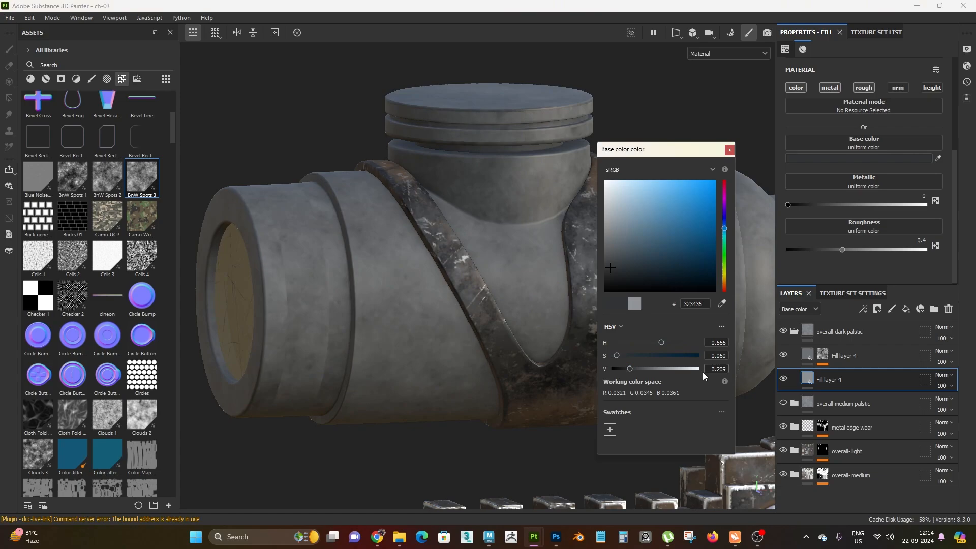
pyautogui.doubleClick(728, 369)
pyautogui.write('0.2')
pyautogui.press('Return')
# Set the HSV value of the masked fill layer's base color to 0.1 in the dark plastic folder.
pyautogui.click(865, 356)
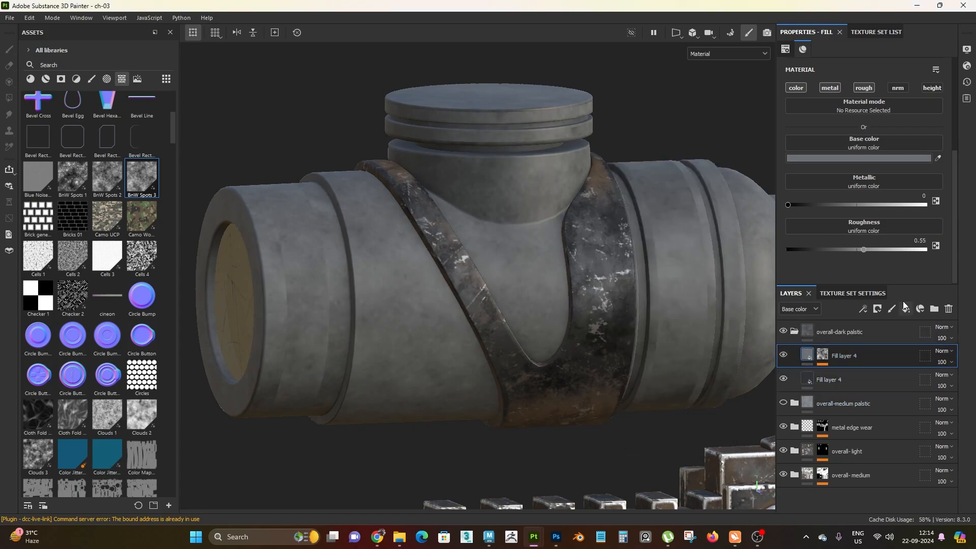
pyautogui.click(879, 158)
pyautogui.moveTo(709, 370); pyautogui.dragTo(729, 371)
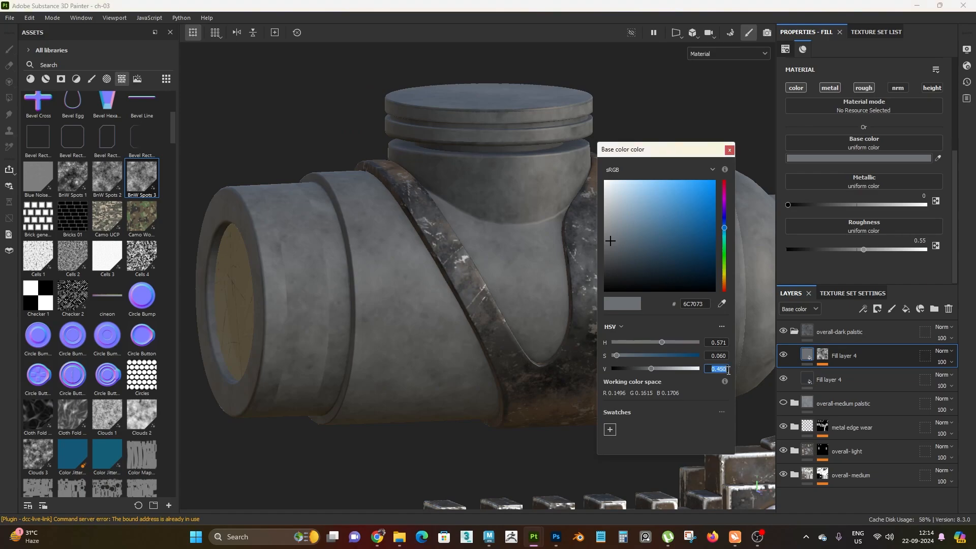
pyautogui.write('0.2')
pyautogui.press('Return')
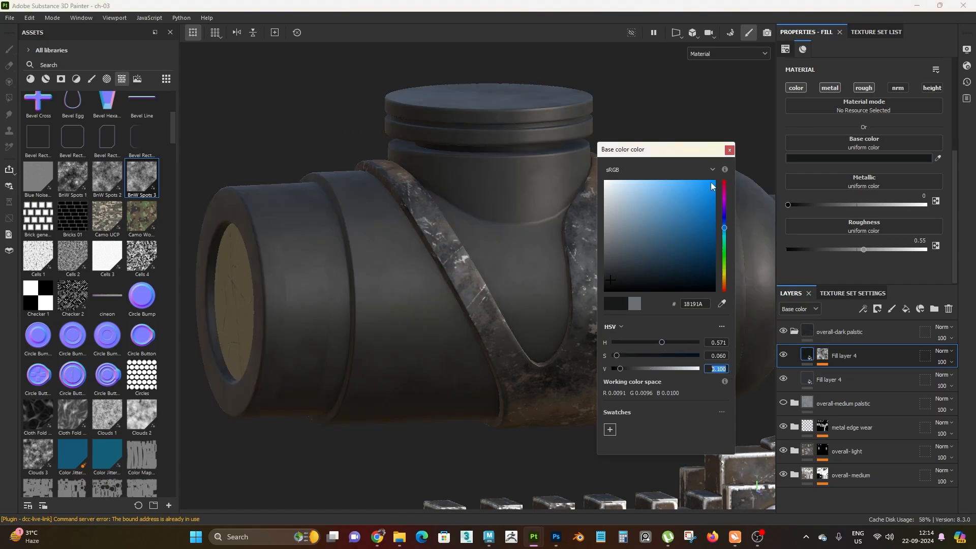
pyautogui.click(729, 150)
# Examine the darkened plastic on the scope from a distance and from several angles.
pyautogui.scroll(-5, 661, 245)
pyautogui.keyDown('alt'); pyautogui.moveTo(584, 240); pyautogui.dragTo(447, 248, button='middle'); pyautogui.keyUp('alt')
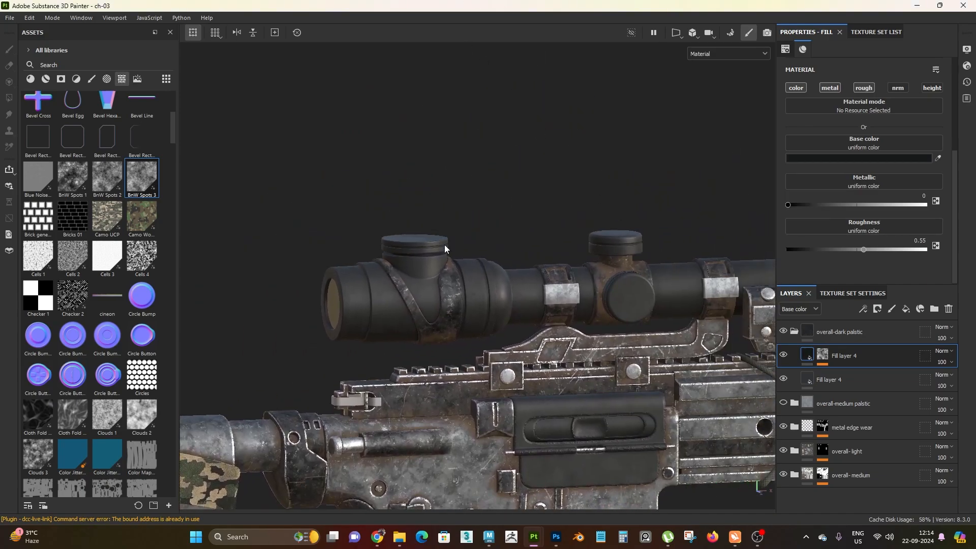
pyautogui.scroll(2, 624, 351)
pyautogui.keyDown('alt'); pyautogui.moveTo(624, 351); pyautogui.dragTo(529, 314); pyautogui.keyUp('alt')
pyautogui.keyDown('alt'); pyautogui.moveTo(529, 315); pyautogui.dragTo(549, 320, button='right'); pyautogui.keyUp('alt')
pyautogui.keyDown('alt'); pyautogui.moveTo(228, 300); pyautogui.dragTo(478, 292, button='middle'); pyautogui.keyUp('alt')
pyautogui.keyDown('alt'); pyautogui.moveTo(478, 292); pyautogui.dragTo(514, 305, button='right'); pyautogui.keyUp('alt')
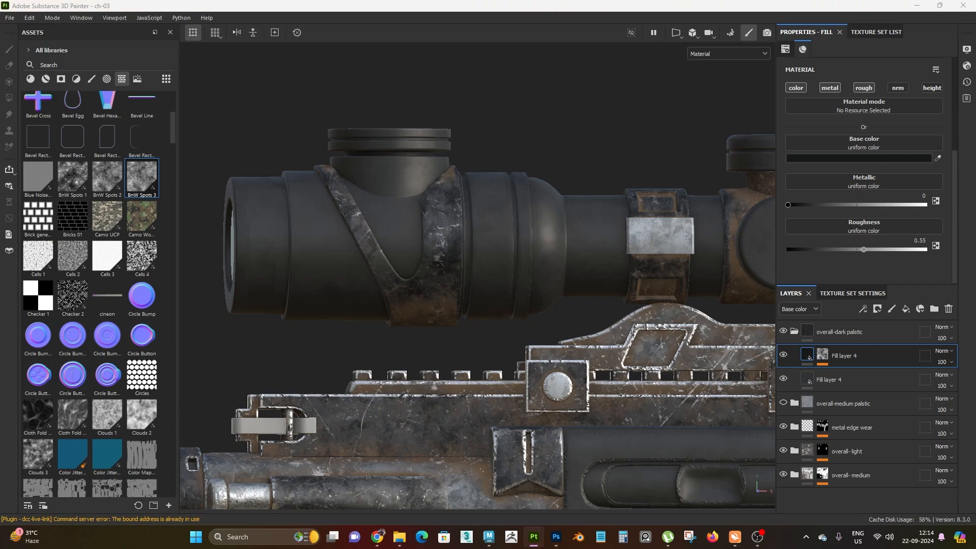
pyautogui.keyDown('alt'); pyautogui.moveTo(600, 322); pyautogui.dragTo(689, 383); pyautogui.keyUp('alt')
pyautogui.keyDown('alt'); pyautogui.moveTo(558, 242); pyautogui.dragTo(529, 203); pyautogui.keyUp('alt')
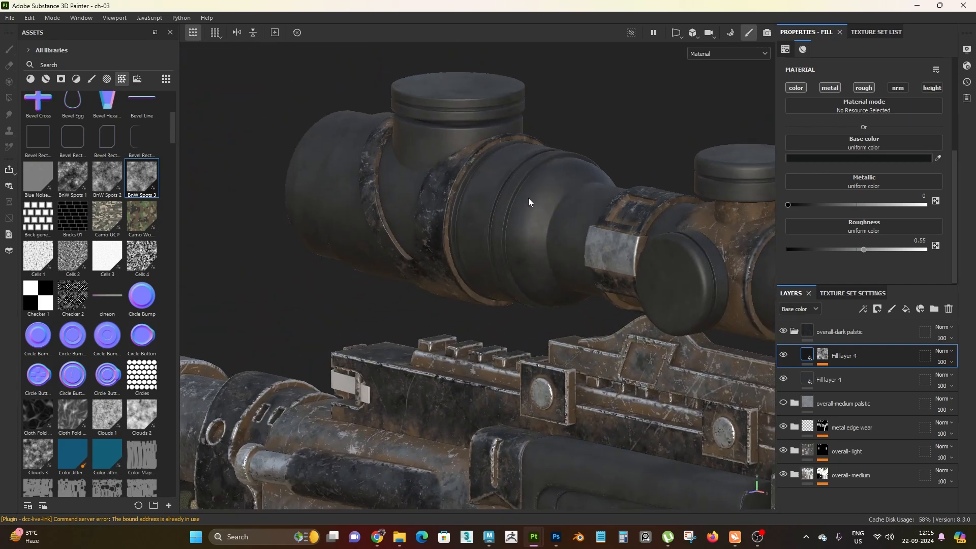
pyautogui.keyDown('alt'); pyautogui.moveTo(522, 283); pyautogui.dragTo(483, 259); pyautogui.keyUp('alt')
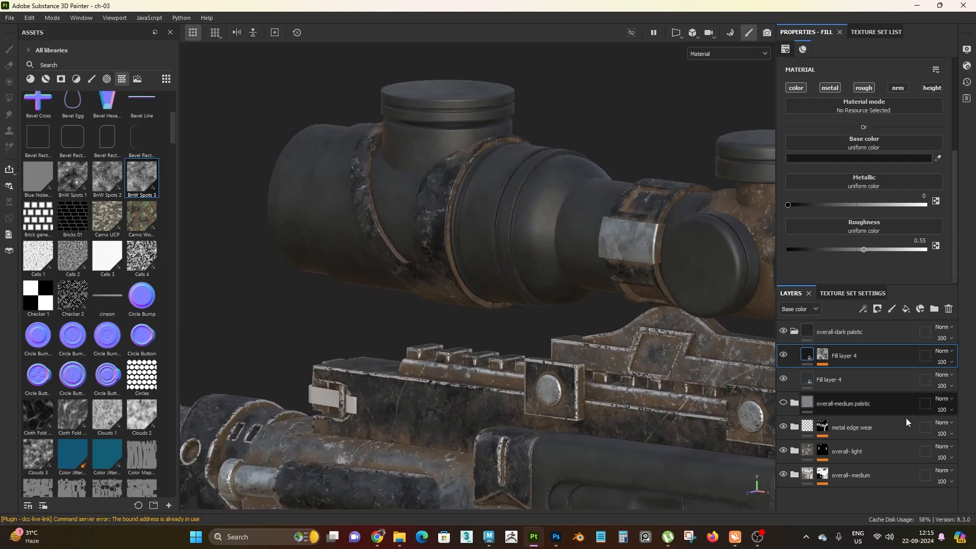
# Set the roughness of the unmasked base fill layer in the dark plastic folder to 0.25.
pyautogui.click(871, 379)
pyautogui.click(922, 240)
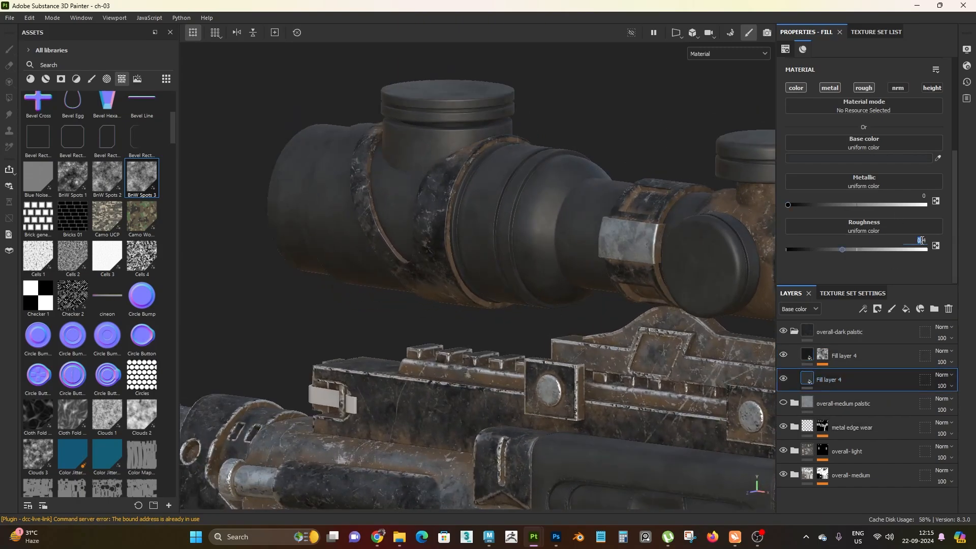
pyautogui.write('.25')
pyautogui.press('Return')
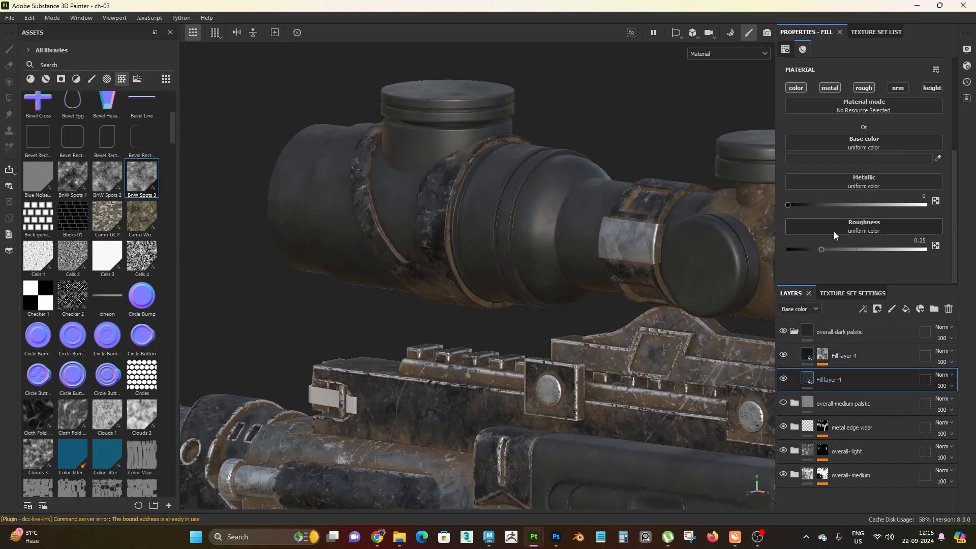
pyautogui.keyDown('alt'); pyautogui.moveTo(501, 203); pyautogui.dragTo(601, 200); pyautogui.keyUp('alt')
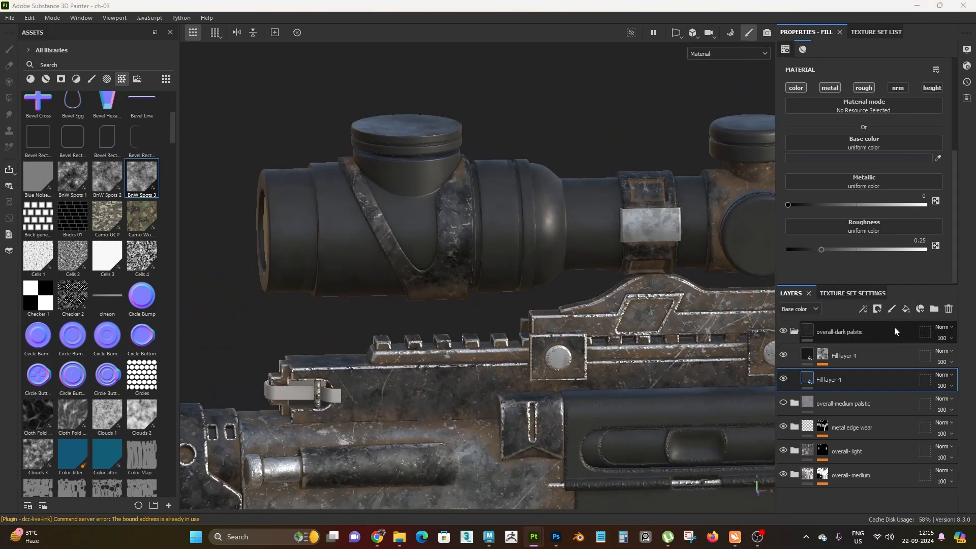
# Set the roughness of the masked fill layer in the dark plastic folder to 0.35.
pyautogui.click(910, 356)
pyautogui.click(918, 241)
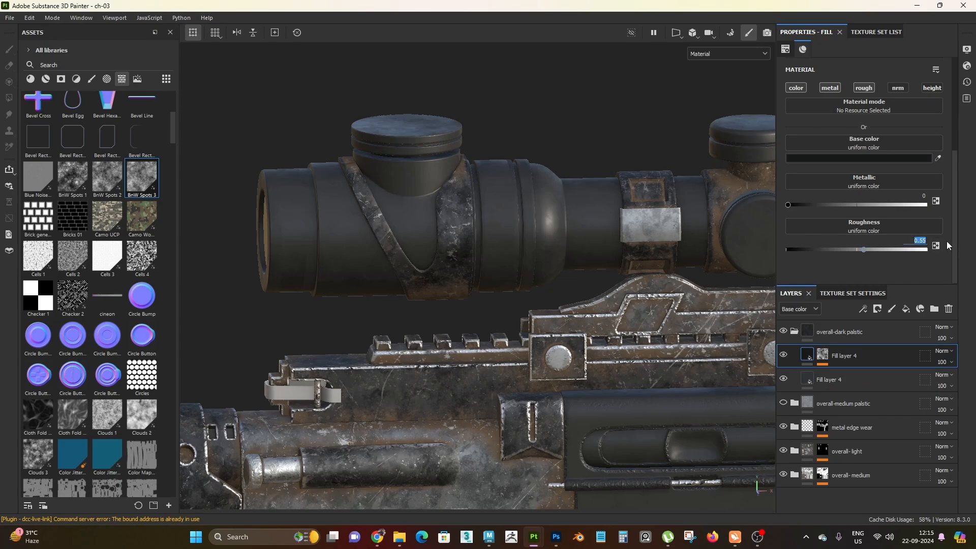
pyautogui.write('.35')
pyautogui.press('Return')
# Inspect how the dark plastic's reflections and roughness variation look around the front of the scope.
pyautogui.keyDown('alt'); pyautogui.moveTo(539, 285); pyautogui.dragTo(413, 333); pyautogui.keyUp('alt')
pyautogui.keyDown('alt'); pyautogui.moveTo(413, 333); pyautogui.dragTo(406, 258, button='right'); pyautogui.keyUp('alt')
pyautogui.keyDown('alt'); pyautogui.moveTo(407, 257); pyautogui.dragTo(464, 202, button='middle'); pyautogui.keyUp('alt')
pyautogui.keyDown('alt'); pyautogui.moveTo(464, 202); pyautogui.dragTo(514, 267, button='right'); pyautogui.keyUp('alt')
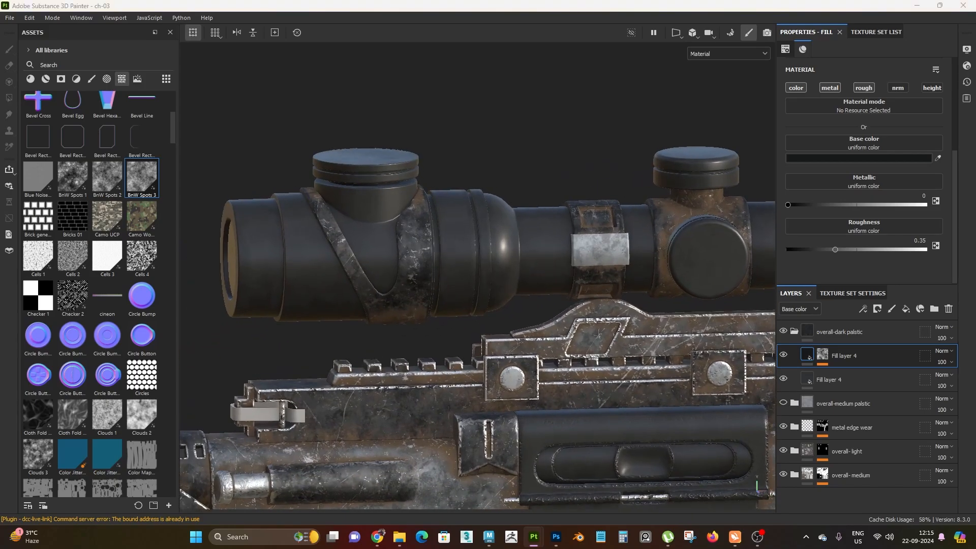
pyautogui.keyDown('alt'); pyautogui.moveTo(608, 203); pyautogui.dragTo(501, 305, button='right'); pyautogui.keyUp('alt')
pyautogui.keyDown('alt'); pyautogui.moveTo(501, 305); pyautogui.dragTo(386, 264); pyautogui.keyUp('alt')
pyautogui.keyDown('alt'); pyautogui.moveTo(386, 265); pyautogui.dragTo(293, 184, button='right'); pyautogui.keyUp('alt')
pyautogui.keyDown('alt'); pyautogui.moveTo(293, 184); pyautogui.dragTo(446, 179, button='middle'); pyautogui.keyUp('alt')
pyautogui.keyDown('alt'); pyautogui.moveTo(446, 179); pyautogui.dragTo(549, 305, button='right'); pyautogui.keyUp('alt')
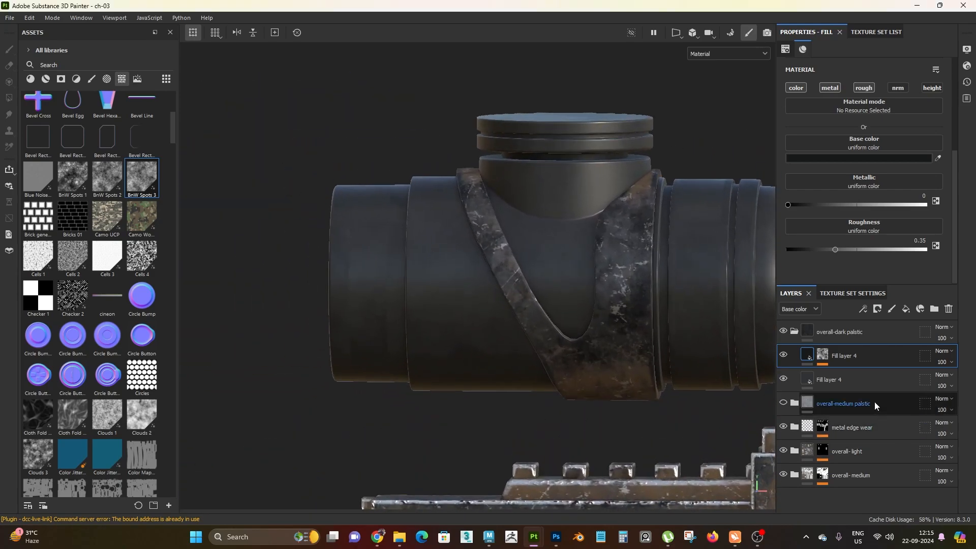
# Find the fractal textures in the assets and replace the mask's BnW Spots 3 fill with Fractal Sum Base Colored.
pyautogui.click(823, 354)
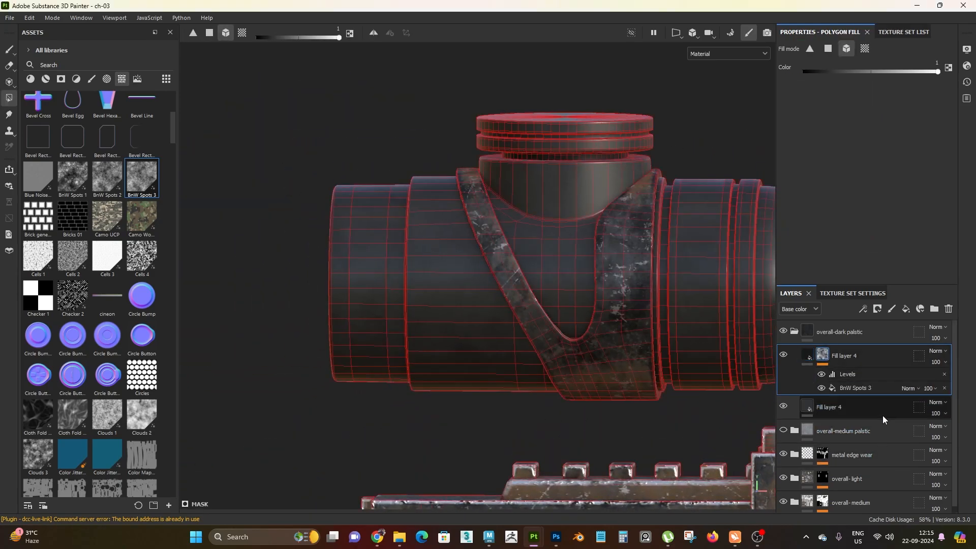
pyautogui.click(862, 387)
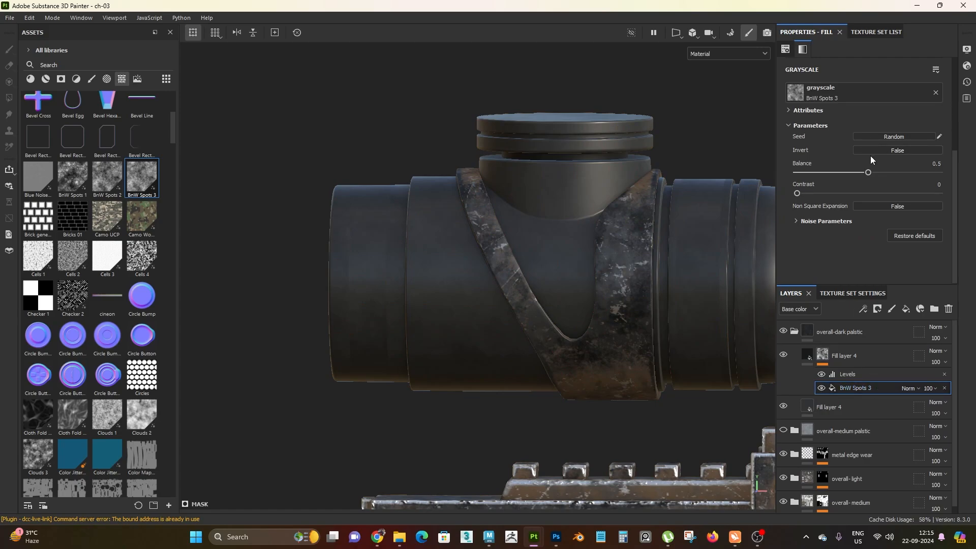
pyautogui.scroll(5, 92, 229)
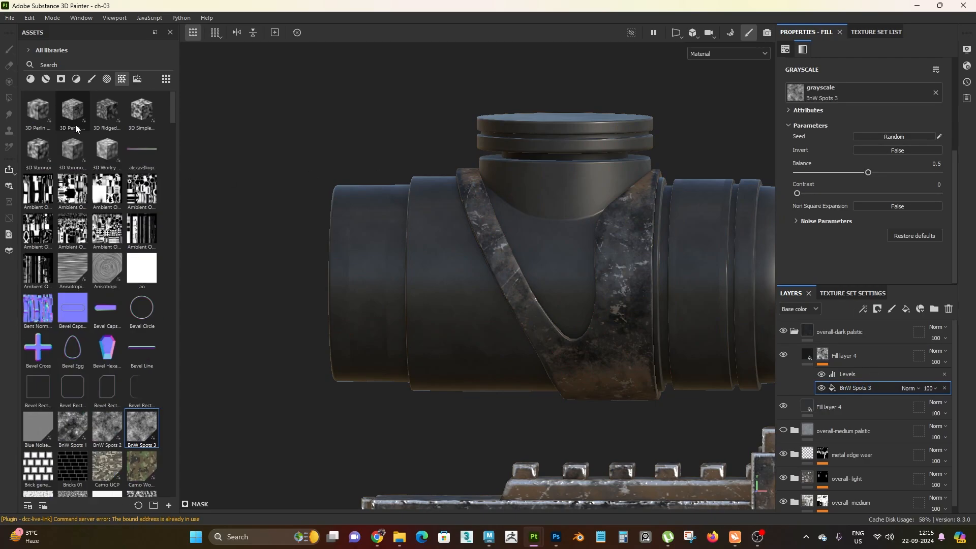
pyautogui.click(66, 70)
pyautogui.write('frac')
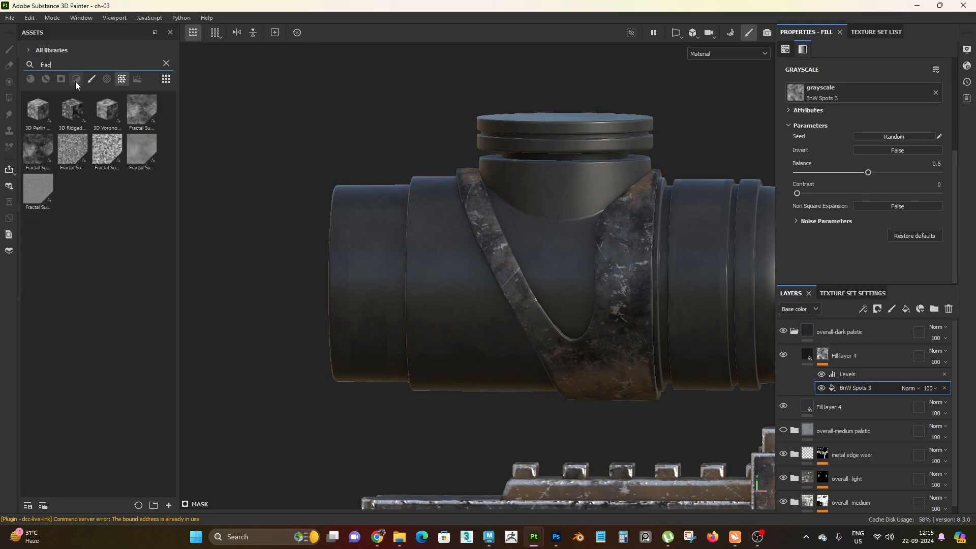
pyautogui.moveTo(148, 120)
pyautogui.moveTo(32, 154)
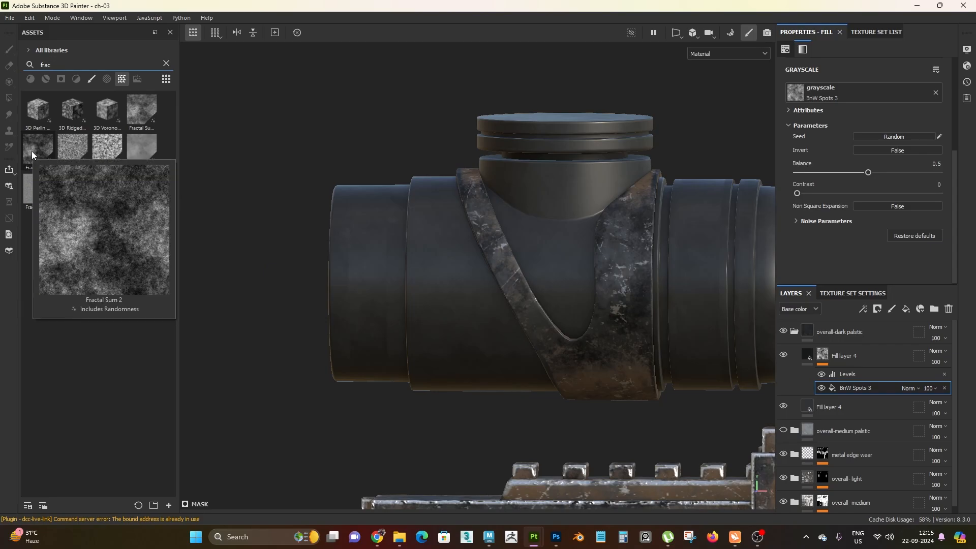
pyautogui.moveTo(154, 142)
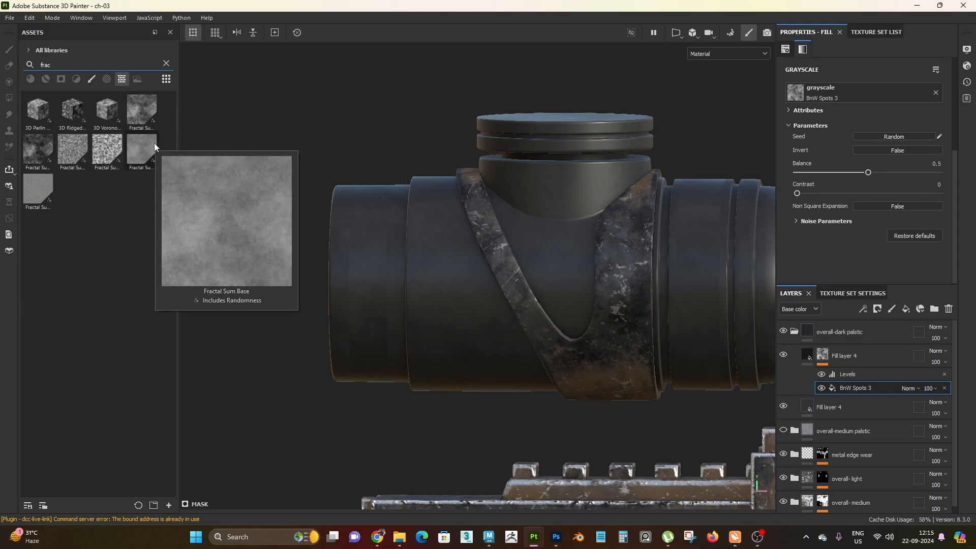
pyautogui.click(154, 144)
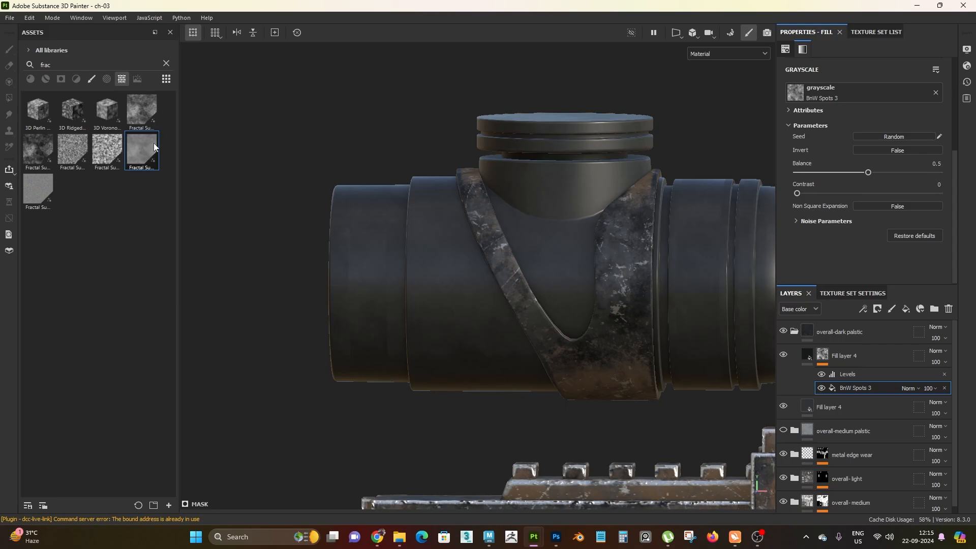
pyautogui.moveTo(148, 145)
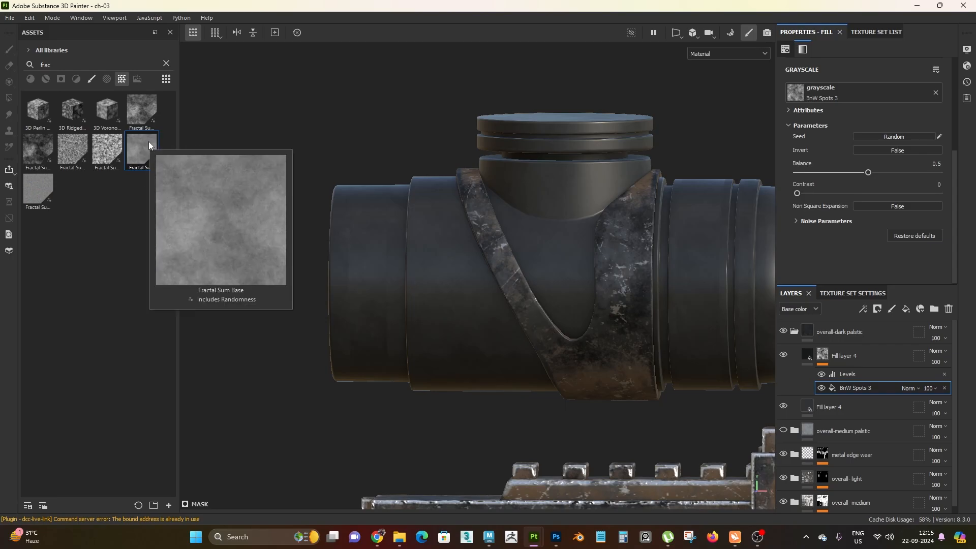
pyautogui.moveTo(40, 200)
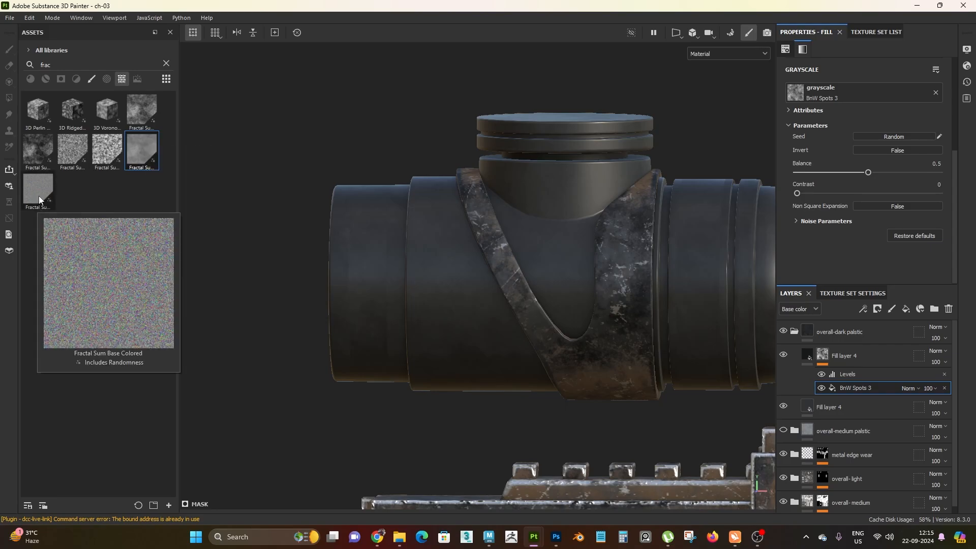
pyautogui.moveTo(40, 199); pyautogui.dragTo(880, 99)
# Change the Fractal Sum Base Colored mask fill to tri-planar projection.
pyautogui.keyDown('alt'); pyautogui.moveTo(559, 153); pyautogui.dragTo(526, 158, button='right'); pyautogui.keyUp('alt')
pyautogui.keyDown('alt'); pyautogui.moveTo(610, 361); pyautogui.dragTo(519, 315, button='middle'); pyautogui.keyUp('alt')
pyautogui.keyDown('alt'); pyautogui.moveTo(518, 315); pyautogui.dragTo(598, 381, button='right'); pyautogui.keyUp('alt')
pyautogui.moveTo(592, 351)
pyautogui.keyDown('alt'); pyautogui.mouseDown()
pyautogui.moveTo(647, 322)
pyautogui.moveTo(590, 336)
pyautogui.mouseUp(); pyautogui.keyUp('alt')
pyautogui.scroll(4, 887, 229)
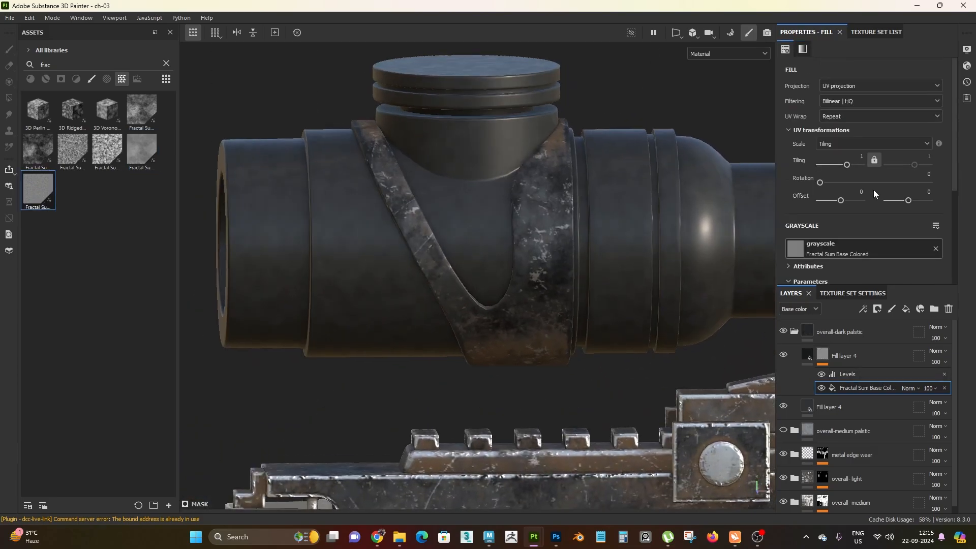
pyautogui.click(850, 86)
pyautogui.click(848, 123)
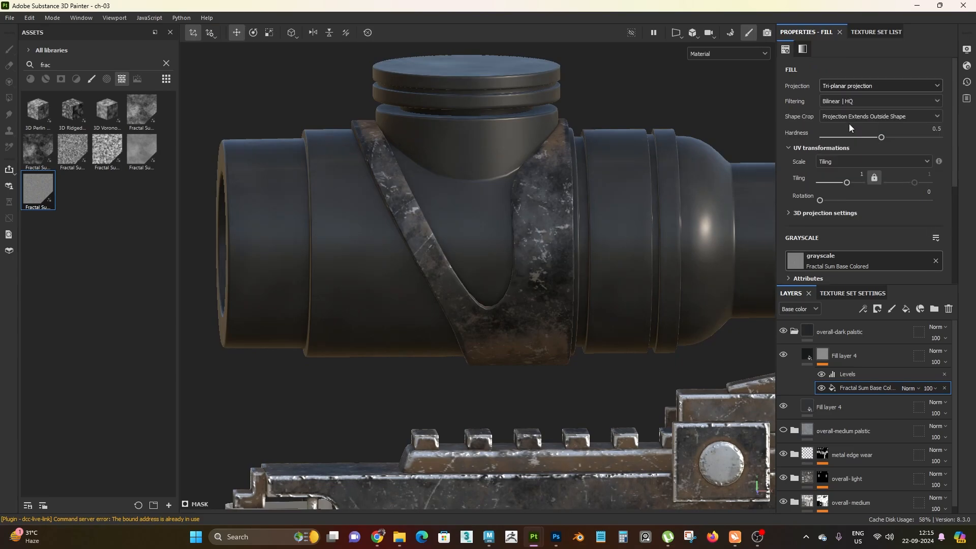
# Set the tiling of the Fractal Sum Base Colored mask fill to 15.
pyautogui.moveTo(848, 187); pyautogui.dragTo(855, 187)
pyautogui.keyDown('alt'); pyautogui.moveTo(508, 245); pyautogui.dragTo(498, 187, button='right'); pyautogui.keyUp('alt')
pyautogui.keyDown('alt'); pyautogui.moveTo(499, 188); pyautogui.dragTo(452, 188, button='middle'); pyautogui.keyUp('alt')
pyautogui.keyDown('alt'); pyautogui.moveTo(453, 190); pyautogui.dragTo(481, 198, button='right'); pyautogui.keyUp('alt')
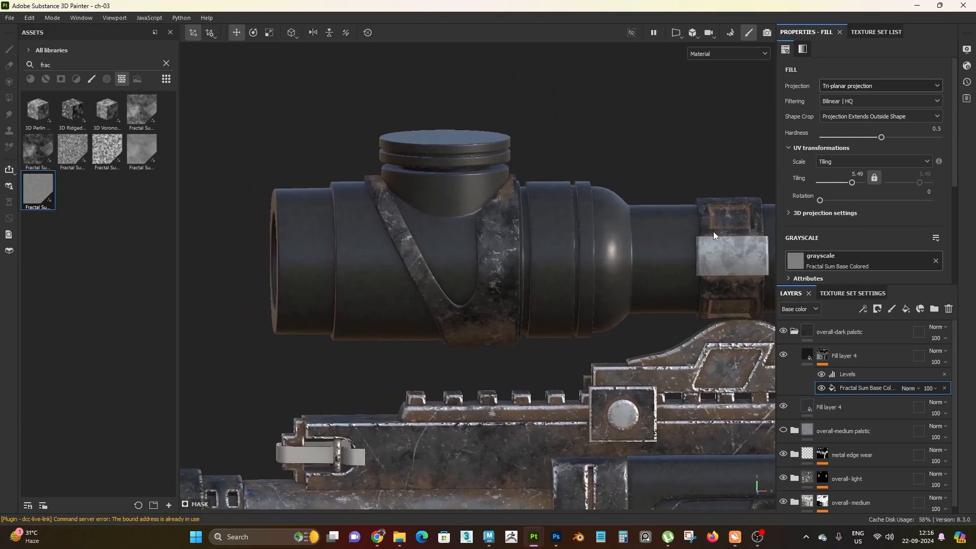
pyautogui.doubleClick(857, 174)
pyautogui.write('15')
pyautogui.press('Return')
# Examine the fractal variation on the scope's dark plastic from near and far and from different angles.
pyautogui.keyDown('alt'); pyautogui.moveTo(347, 273); pyautogui.dragTo(369, 379, button='right'); pyautogui.keyUp('alt')
pyautogui.keyDown('alt'); pyautogui.moveTo(371, 290); pyautogui.dragTo(527, 267, button='right'); pyautogui.keyUp('alt')
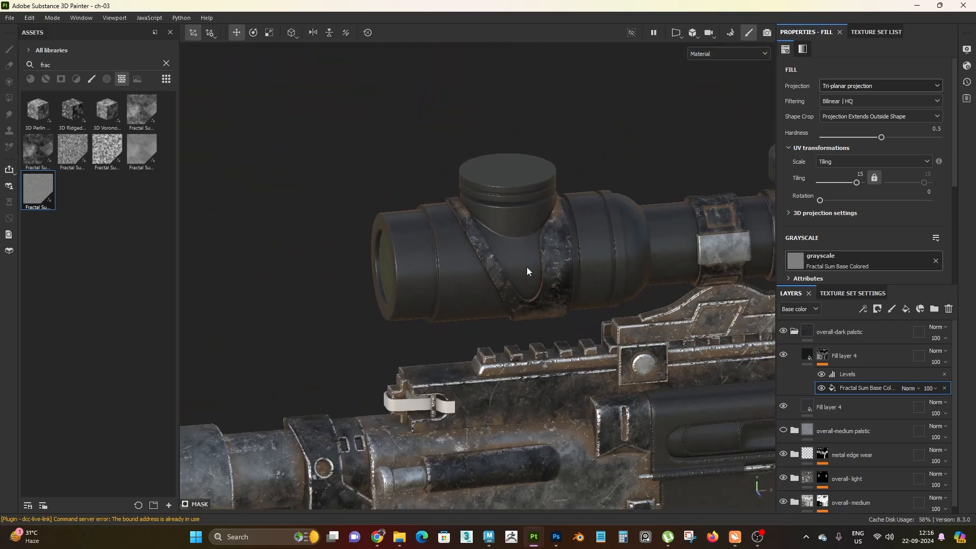
pyautogui.keyDown('alt'); pyautogui.moveTo(526, 267); pyautogui.dragTo(427, 285, button='middle'); pyautogui.keyUp('alt')
pyautogui.keyDown('alt'); pyautogui.moveTo(427, 285); pyautogui.dragTo(470, 245); pyautogui.keyUp('alt')
pyautogui.keyDown('alt'); pyautogui.moveTo(470, 244); pyautogui.dragTo(557, 529, button='right'); pyautogui.keyUp('alt')
pyautogui.keyDown('alt'); pyautogui.moveTo(666, 359); pyautogui.dragTo(649, 301); pyautogui.keyUp('alt')
pyautogui.keyDown('alt'); pyautogui.moveTo(649, 301); pyautogui.dragTo(338, 63, button='right'); pyautogui.keyUp('alt')
pyautogui.keyDown('alt'); pyautogui.moveTo(338, 64); pyautogui.dragTo(416, 102, button='middle'); pyautogui.keyUp('alt')
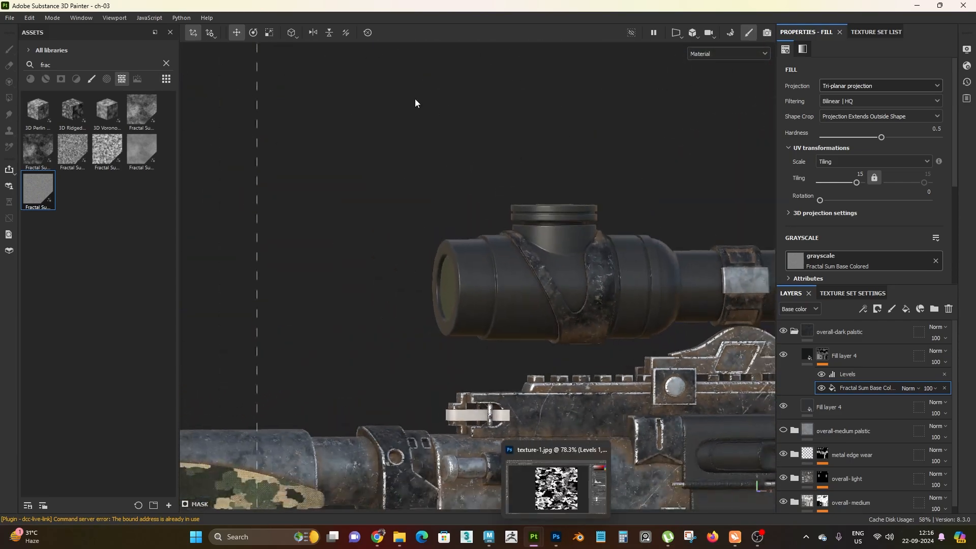
pyautogui.keyDown('alt'); pyautogui.moveTo(415, 99); pyautogui.dragTo(635, 356, button='right'); pyautogui.keyUp('alt')
pyautogui.keyDown('alt'); pyautogui.moveTo(636, 356); pyautogui.dragTo(582, 366); pyautogui.keyUp('alt')
pyautogui.keyDown('alt'); pyautogui.moveTo(582, 366); pyautogui.dragTo(669, 395, button='right'); pyautogui.keyUp('alt')
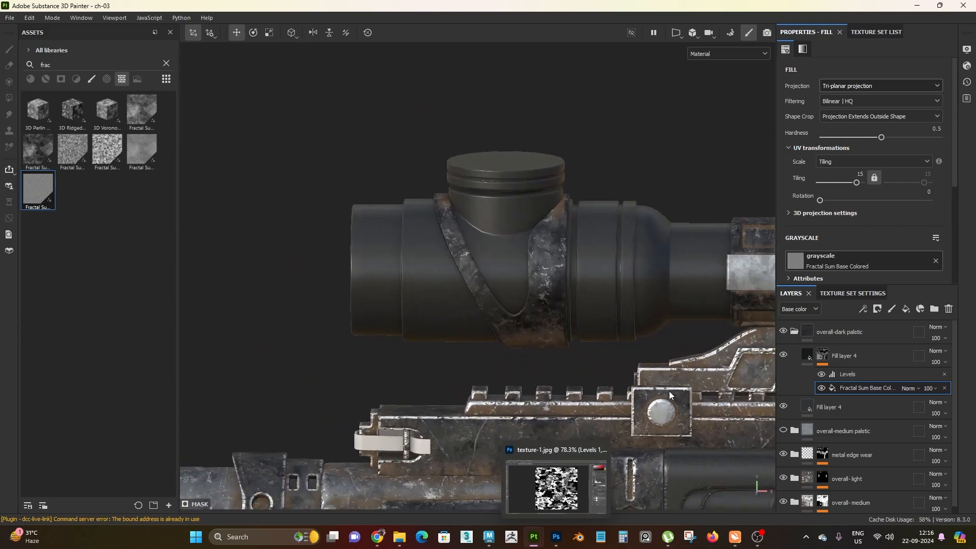
# Inspect the upper dark plastic fill layer's effect on the scope's eyepiece end and turret, close up and from a distance.
pyautogui.click(807, 356)
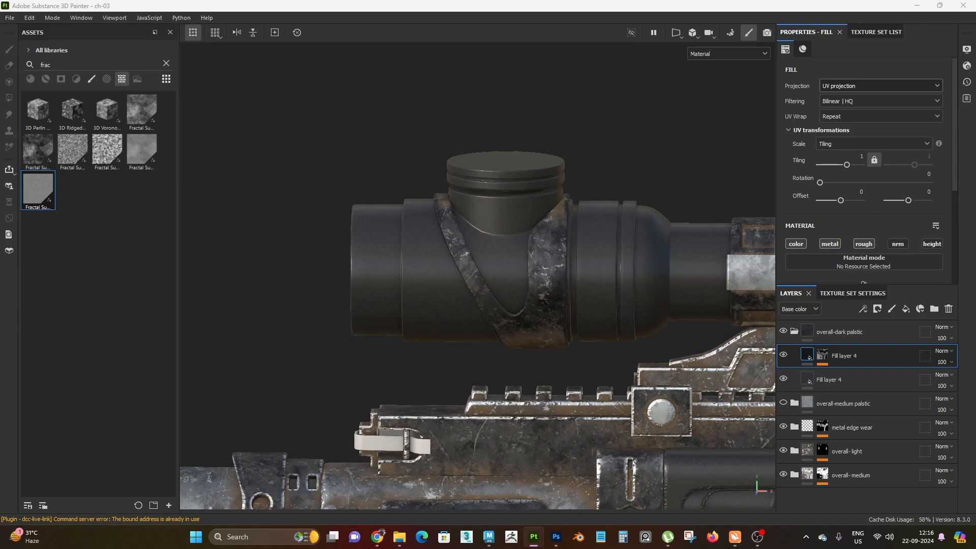
pyautogui.keyDown('alt'); pyautogui.moveTo(479, 229); pyautogui.dragTo(518, 334, button='right'); pyautogui.keyUp('alt')
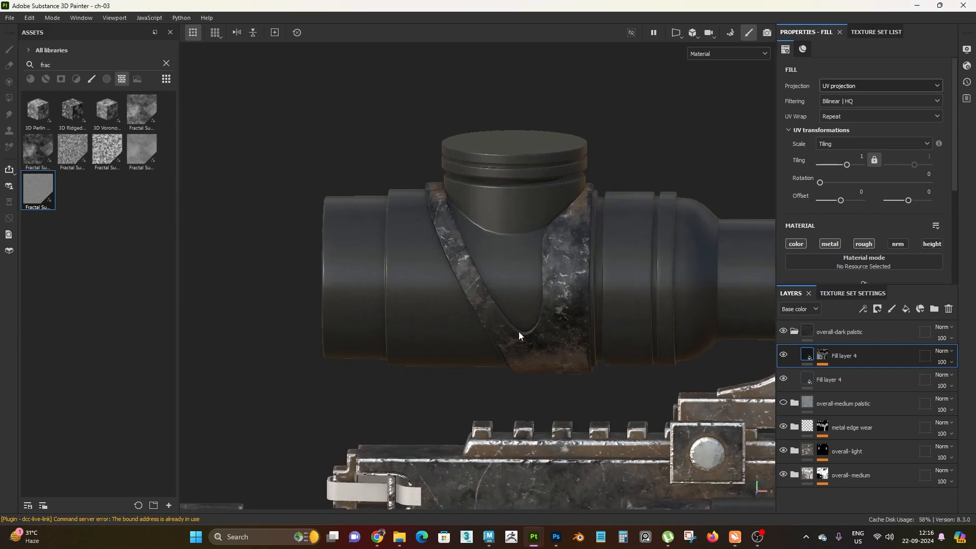
pyautogui.keyDown('alt'); pyautogui.moveTo(647, 258); pyautogui.dragTo(402, 224, button='middle'); pyautogui.keyUp('alt')
pyautogui.keyDown('alt'); pyautogui.moveTo(443, 239); pyautogui.dragTo(290, 148); pyautogui.keyUp('alt')
pyautogui.keyDown('alt'); pyautogui.moveTo(290, 148); pyautogui.dragTo(433, 89, button='middle'); pyautogui.keyUp('alt')
pyautogui.keyDown('alt'); pyautogui.moveTo(458, 224); pyautogui.dragTo(505, 285, button='right'); pyautogui.keyUp('alt')
pyautogui.keyDown('alt'); pyautogui.moveTo(506, 285); pyautogui.dragTo(650, 286, button='middle'); pyautogui.keyUp('alt')
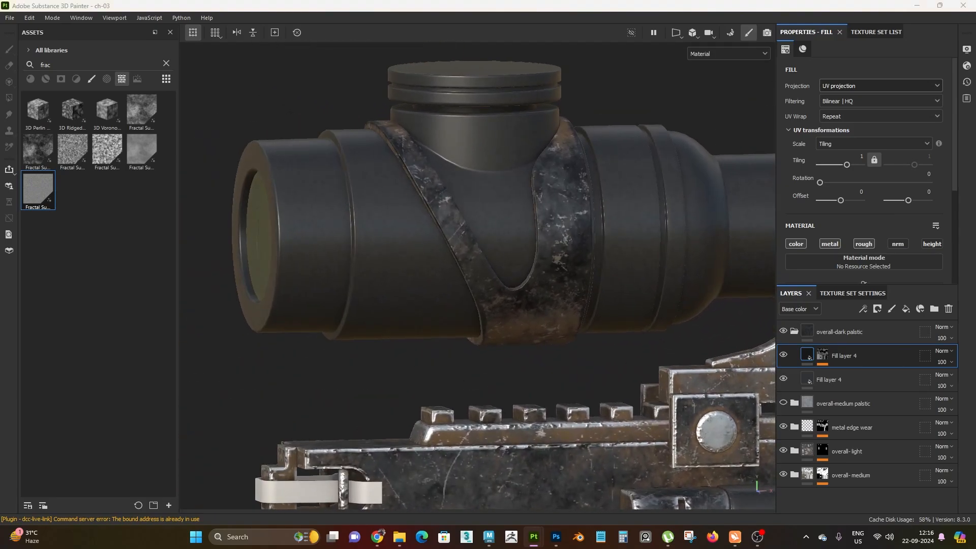
pyautogui.scroll(-4, 710, 294)
pyautogui.keyDown('alt'); pyautogui.moveTo(731, 268); pyautogui.dragTo(733, 284, button='middle'); pyautogui.keyUp('alt')
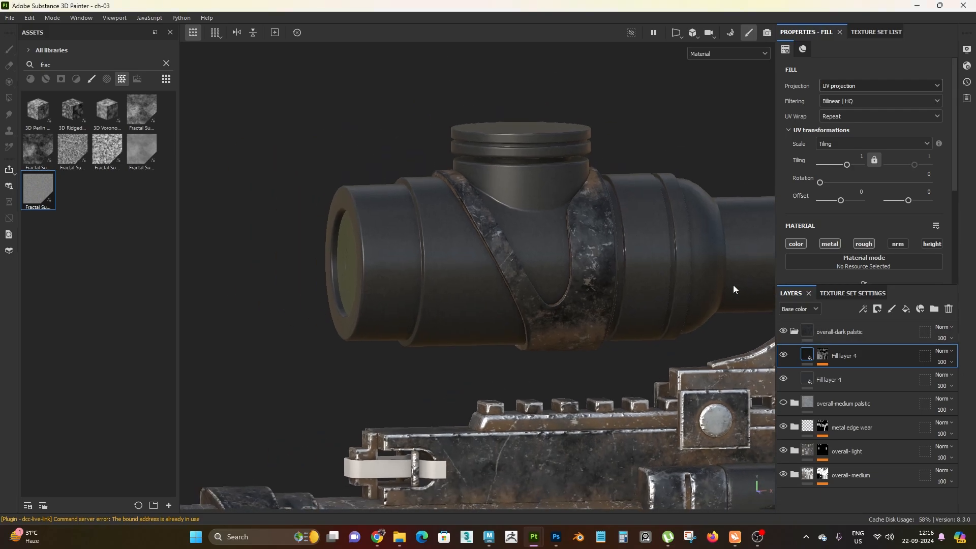
pyautogui.scroll(1, 683, 286)
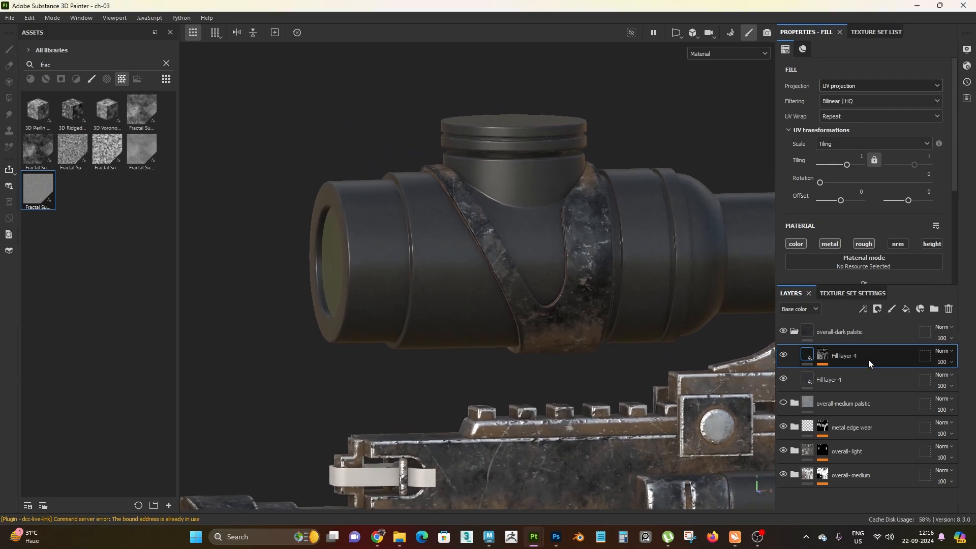
# Duplicate the masked Fill layer 4 in the dark plastic folder and set the copy's base color value (V) to 0.3.
pyautogui.hotkey('ctrl', 'd')
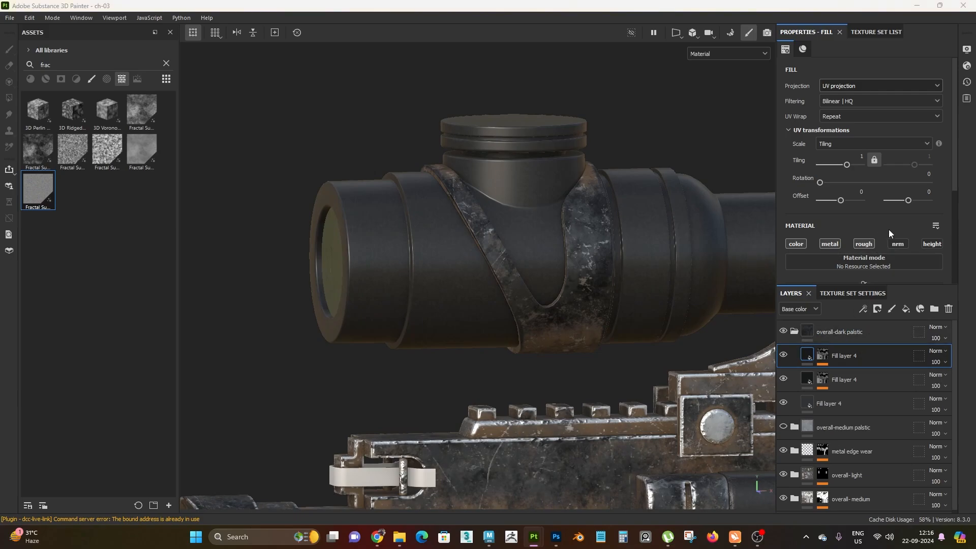
pyautogui.scroll(-3, 889, 230)
pyautogui.click(859, 222)
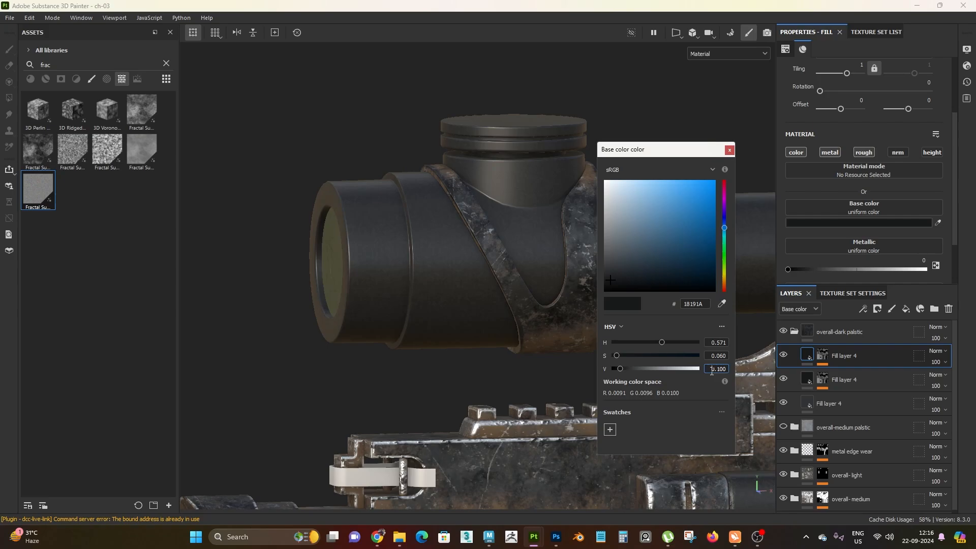
pyautogui.click(727, 370)
pyautogui.write('0.3')
pyautogui.press('Return')
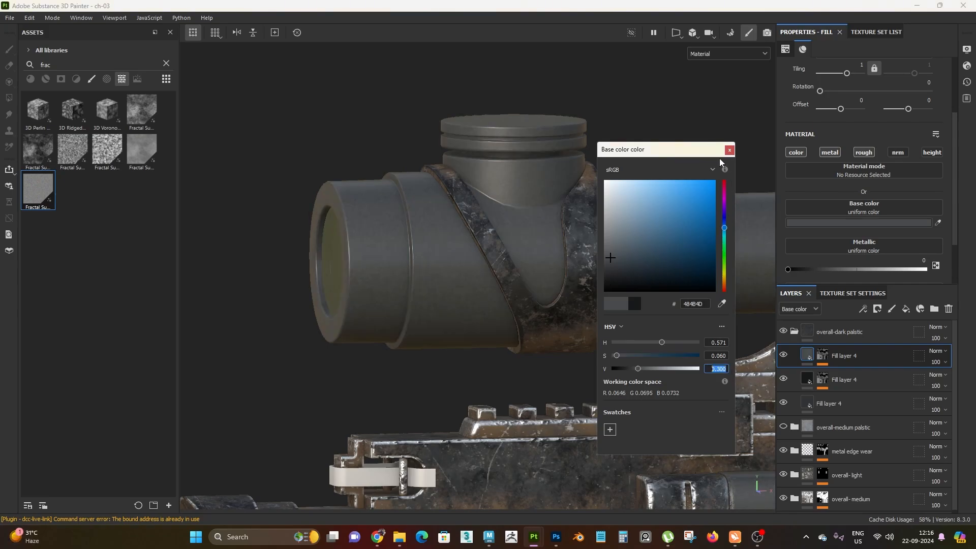
pyautogui.click(730, 151)
pyautogui.keyDown('alt'); pyautogui.moveTo(499, 275); pyautogui.dragTo(474, 307); pyautogui.keyUp('alt')
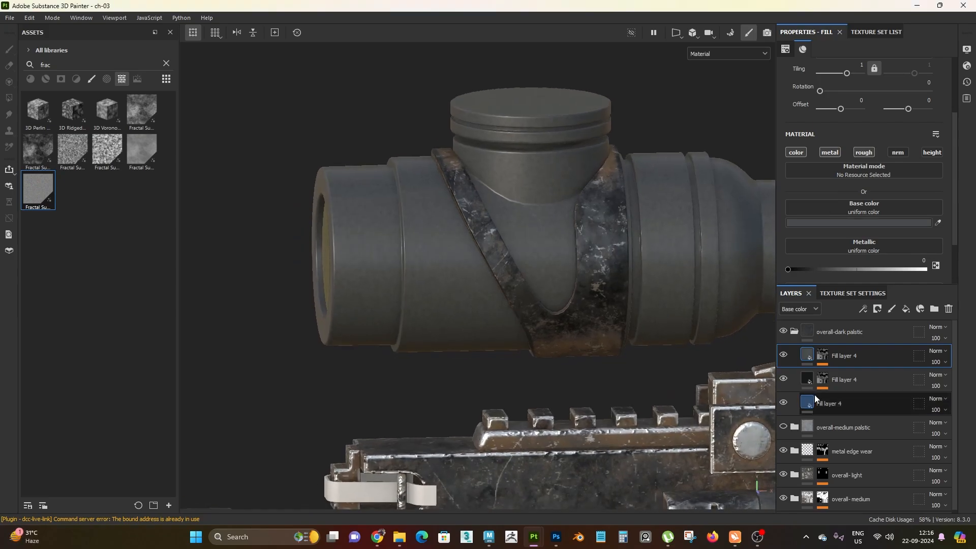
# Replace the Fractal Sum Base Colored texture in the top fill layer's mask with Fractal Sum 2.
pyautogui.click(822, 355)
pyautogui.click(865, 388)
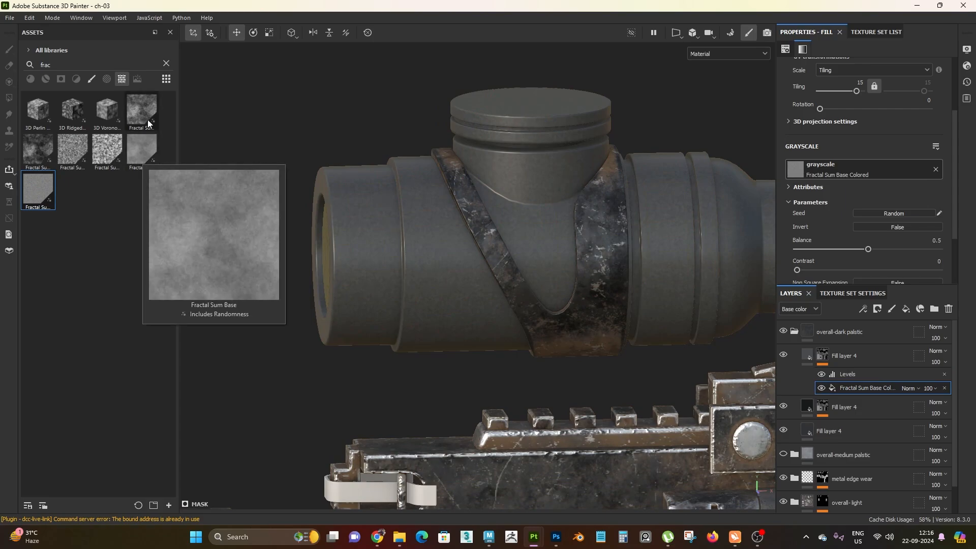
pyautogui.moveTo(40, 148)
pyautogui.moveTo(41, 149); pyautogui.dragTo(871, 165)
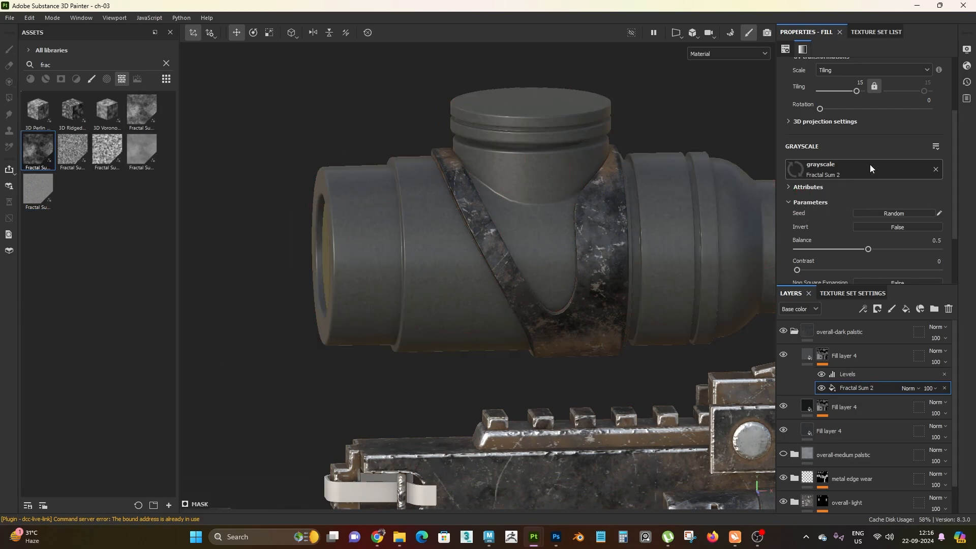
# Examine how the lighter fractal patches look along the scope body and turrets in the material view.
pyautogui.keyDown('alt'); pyautogui.moveTo(468, 183); pyautogui.dragTo(250, 50, button='right'); pyautogui.keyUp('alt')
pyautogui.keyDown('alt'); pyautogui.moveTo(636, 371); pyautogui.dragTo(441, 373, button='middle'); pyautogui.keyUp('alt')
pyautogui.keyDown('alt'); pyautogui.moveTo(442, 373); pyautogui.dragTo(458, 376, button='right'); pyautogui.keyUp('alt')
pyautogui.moveTo(457, 376)
pyautogui.keyDown('alt'); pyautogui.mouseDown()
pyautogui.moveTo(453, 301)
pyautogui.moveTo(444, 368)
pyautogui.mouseUp(); pyautogui.keyUp('alt')
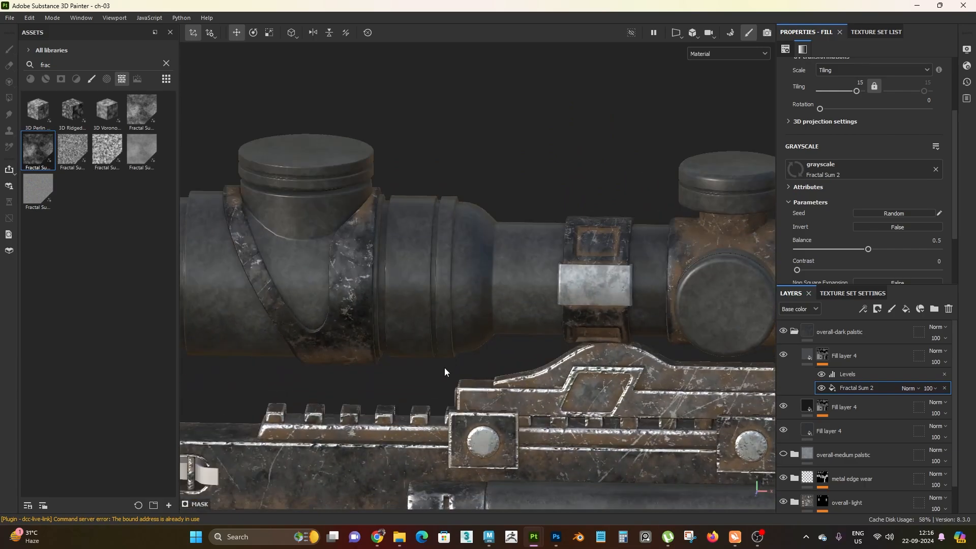
pyautogui.keyDown('alt'); pyautogui.moveTo(444, 368); pyautogui.dragTo(401, 284, button='right'); pyautogui.keyUp('alt')
pyautogui.keyDown('alt'); pyautogui.moveTo(402, 285); pyautogui.dragTo(425, 267); pyautogui.keyUp('alt')
pyautogui.keyDown('alt'); pyautogui.moveTo(425, 268); pyautogui.dragTo(471, 318, button='right'); pyautogui.keyUp('alt')
# Cycle through the channels, including roughness, to the base color channel and examine the scope's color variation from several angles.
pyautogui.press('c')
pyautogui.press('c')
pyautogui.keyDown('alt'); pyautogui.moveTo(472, 318); pyautogui.dragTo(592, 358, button='middle'); pyautogui.keyUp('alt')
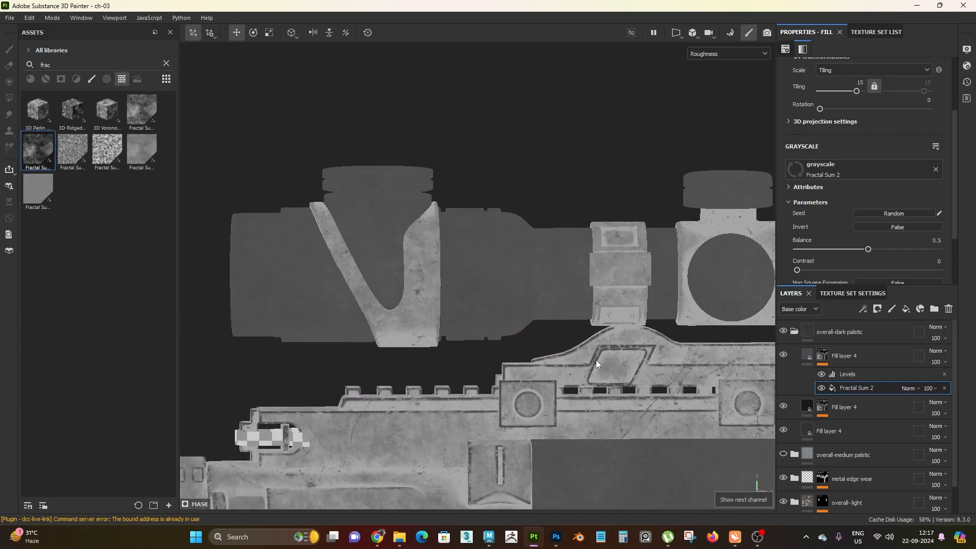
pyautogui.press('c')
pyautogui.press('c')
pyautogui.press('c')
pyautogui.press('c')
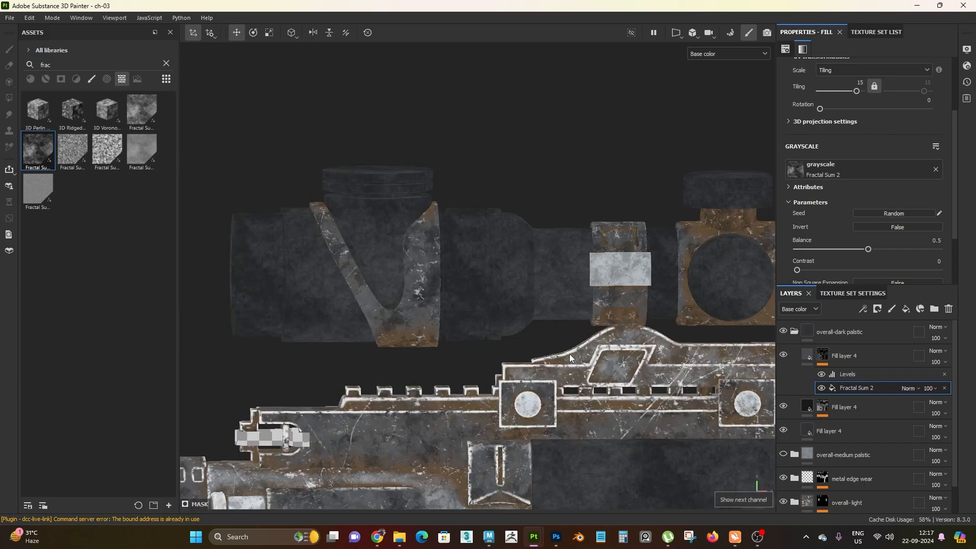
pyautogui.keyDown('alt'); pyautogui.moveTo(569, 354); pyautogui.dragTo(511, 315, button='right'); pyautogui.keyUp('alt')
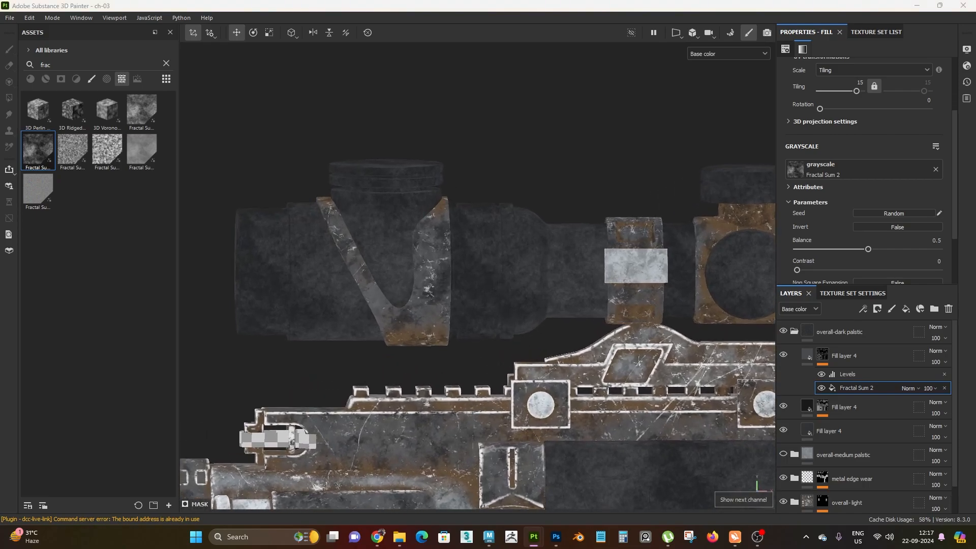
pyautogui.keyDown('alt'); pyautogui.moveTo(417, 301); pyautogui.dragTo(486, 361, button='right'); pyautogui.keyUp('alt')
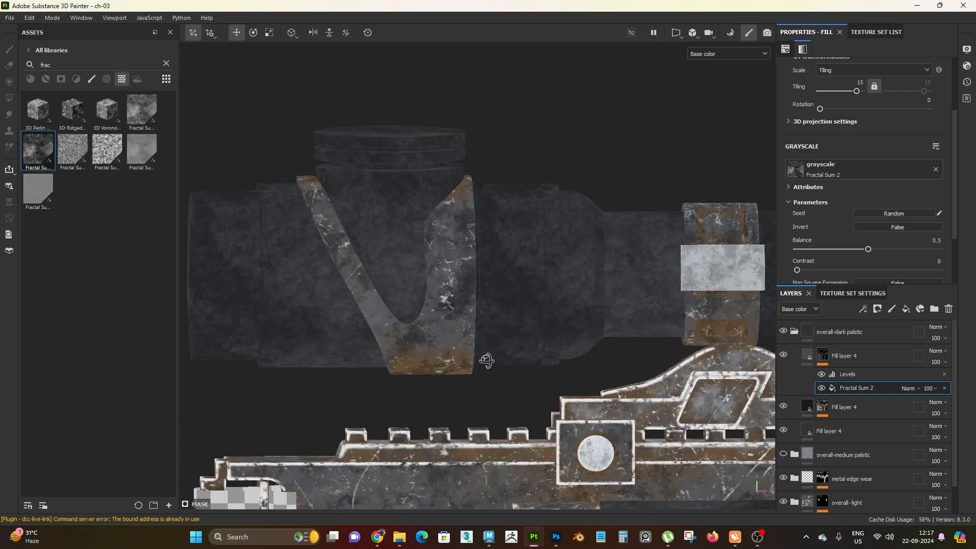
pyautogui.keyDown('alt'); pyautogui.moveTo(486, 362); pyautogui.dragTo(502, 374); pyautogui.keyUp('alt')
pyautogui.keyDown('alt'); pyautogui.moveTo(502, 375); pyautogui.dragTo(458, 233, button='right'); pyautogui.keyUp('alt')
pyautogui.keyDown('alt'); pyautogui.moveTo(524, 342); pyautogui.dragTo(585, 251, button='middle'); pyautogui.keyUp('alt')
pyautogui.keyDown('alt'); pyautogui.moveTo(585, 251); pyautogui.dragTo(566, 293); pyautogui.keyUp('alt')
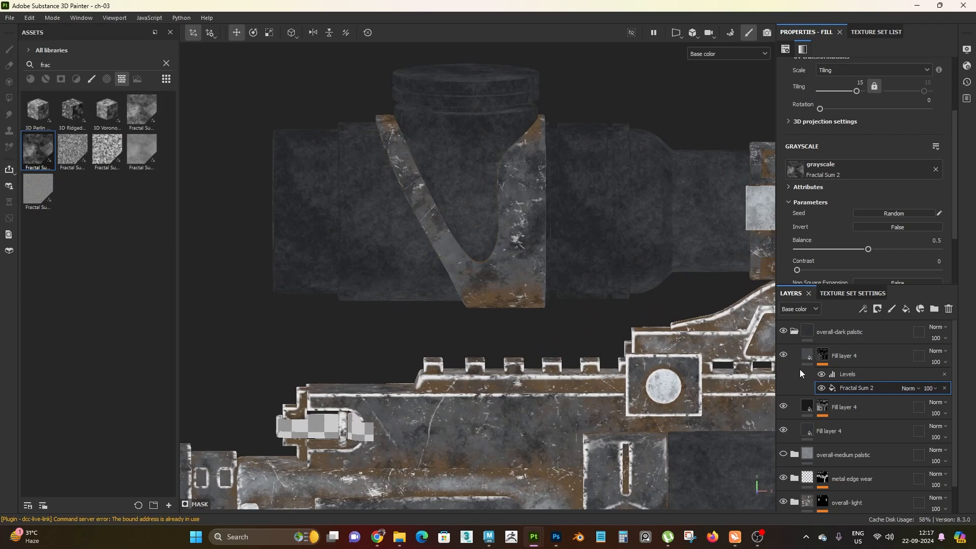
# Set the base color saturation (S) of the top fill layer in the dark plastic folder to 0.1.
pyautogui.click(862, 373)
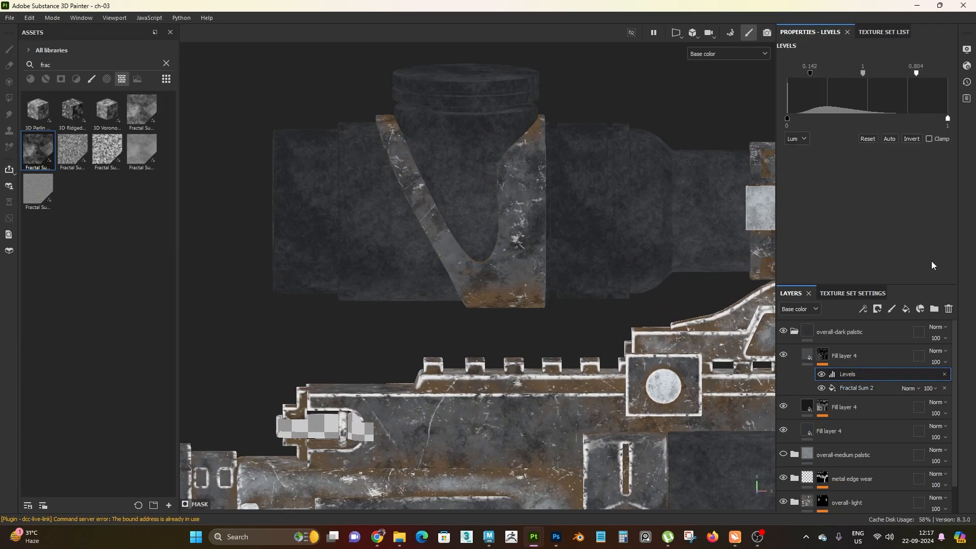
pyautogui.scroll(-1, 432, 249)
pyautogui.scroll(1, 676, 324)
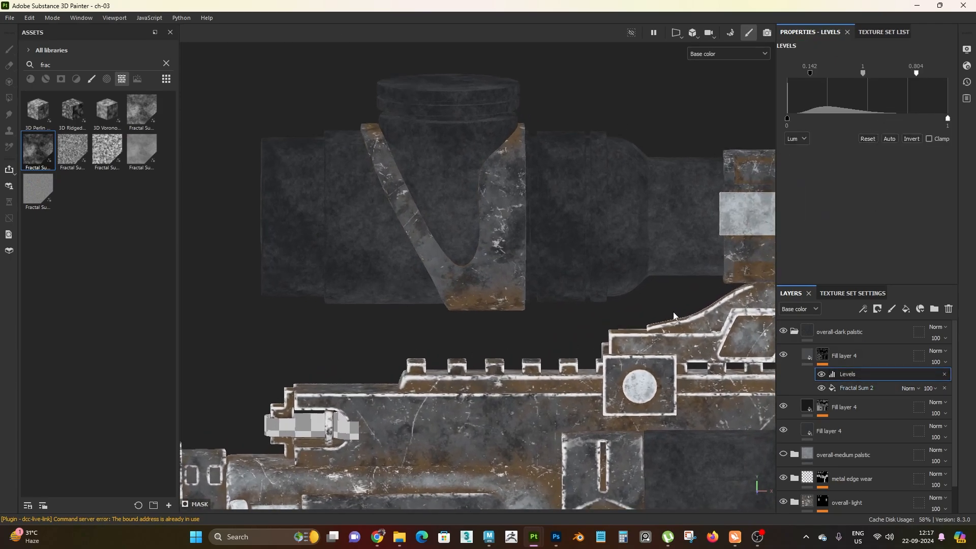
pyautogui.click(819, 357)
pyautogui.click(861, 252)
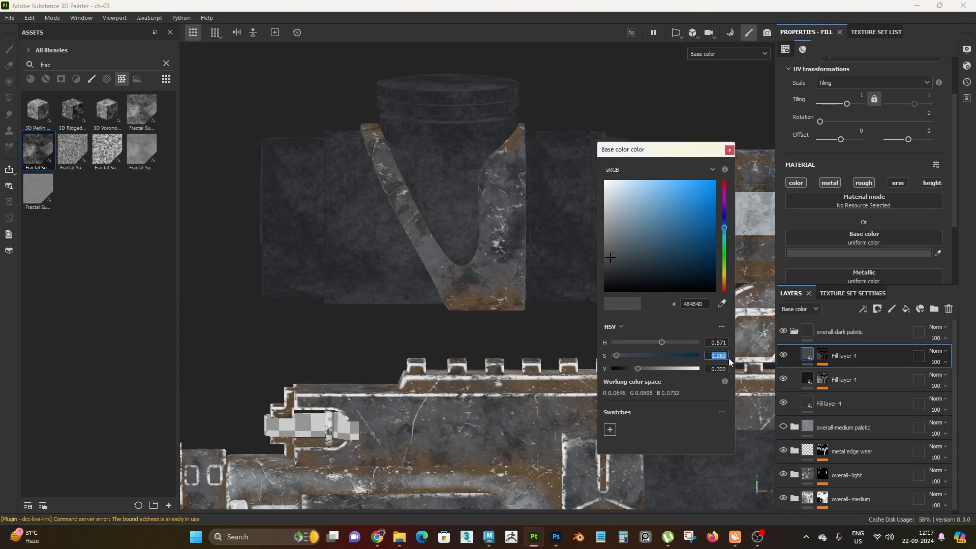
pyautogui.click(729, 151)
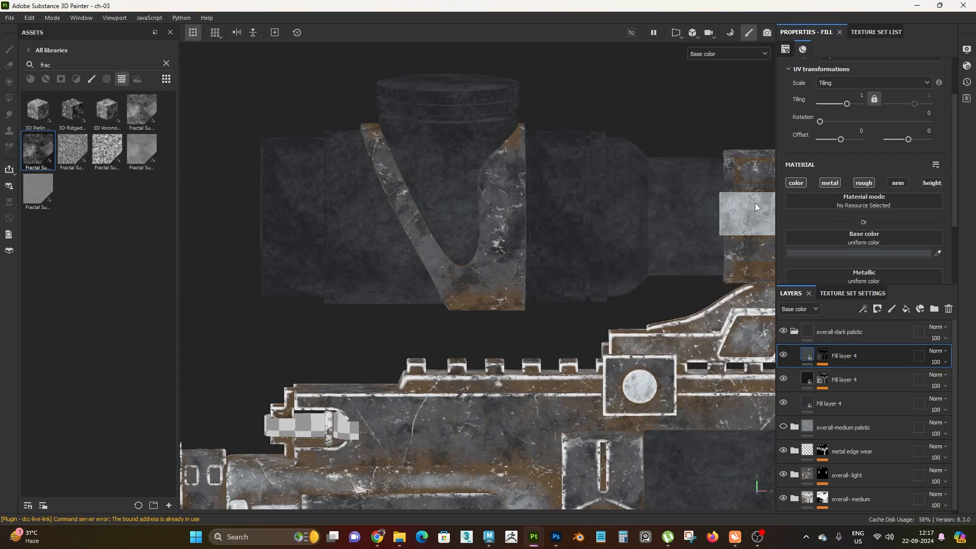
# Set the base color saturation (S) of the middle fill layer in the dark plastic folder to 0.1.
pyautogui.click(863, 379)
pyautogui.click(868, 252)
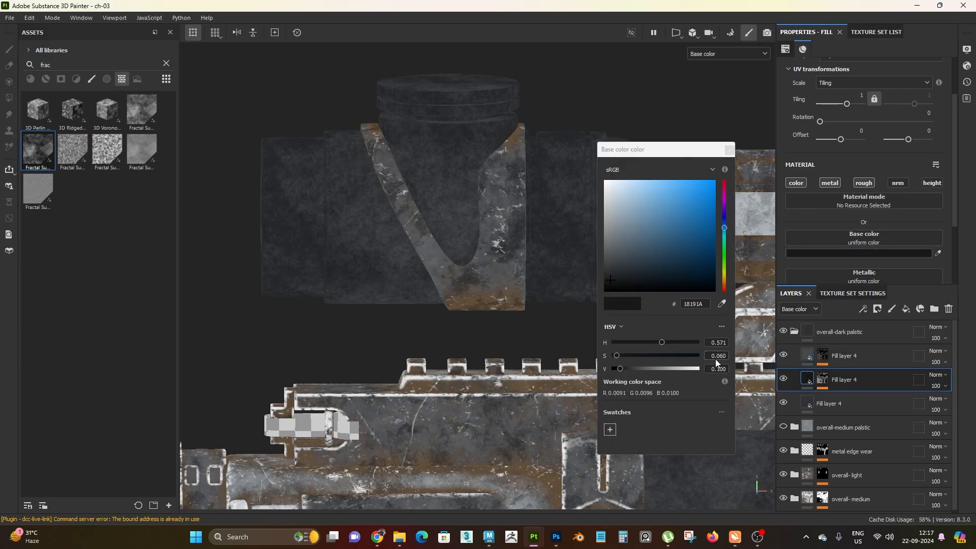
pyautogui.doubleClick(725, 357)
pyautogui.write('.1')
pyautogui.press('Return')
pyautogui.click(867, 383)
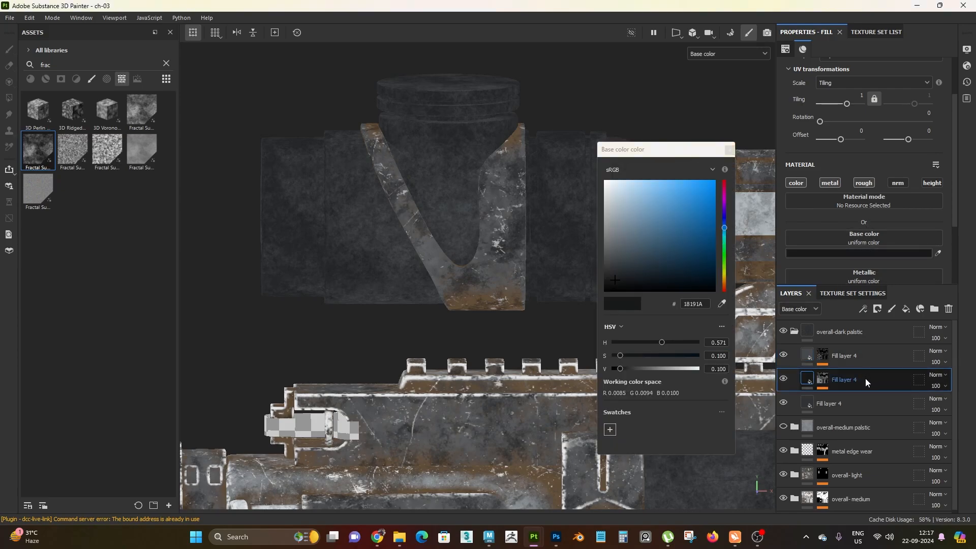
pyautogui.click(729, 150)
# Set the base color saturation (S) of the unmasked bottom fill layer in the dark plastic folder to 0.1.
pyautogui.click(853, 402)
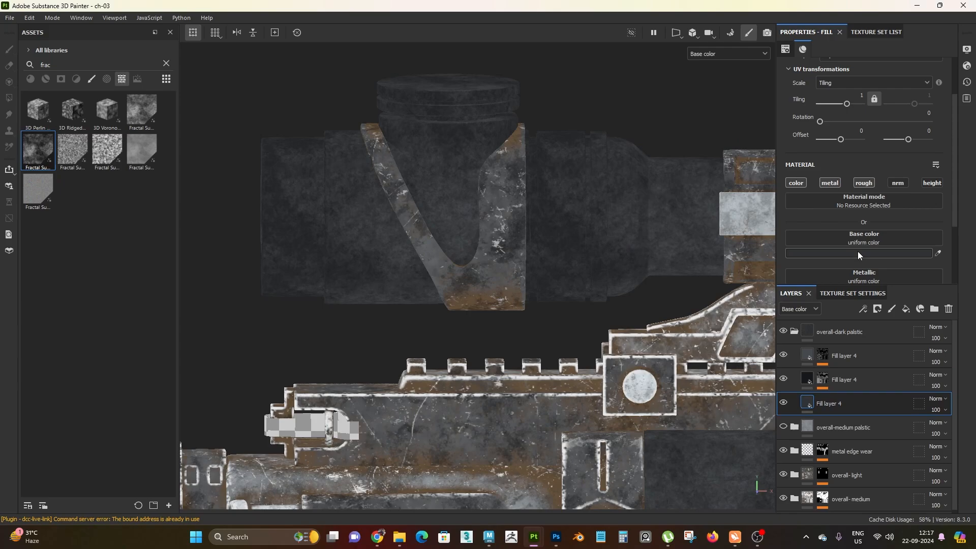
pyautogui.click(859, 253)
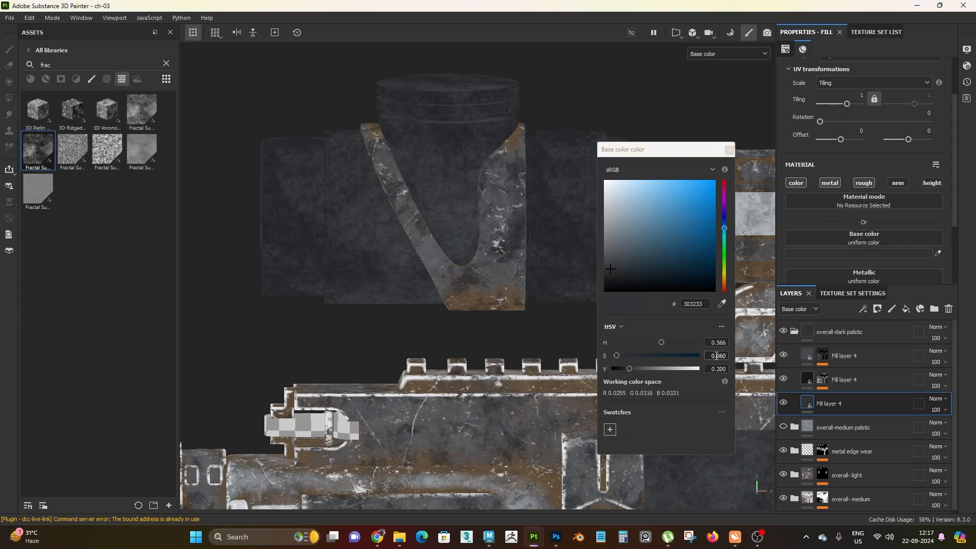
pyautogui.doubleClick(712, 356)
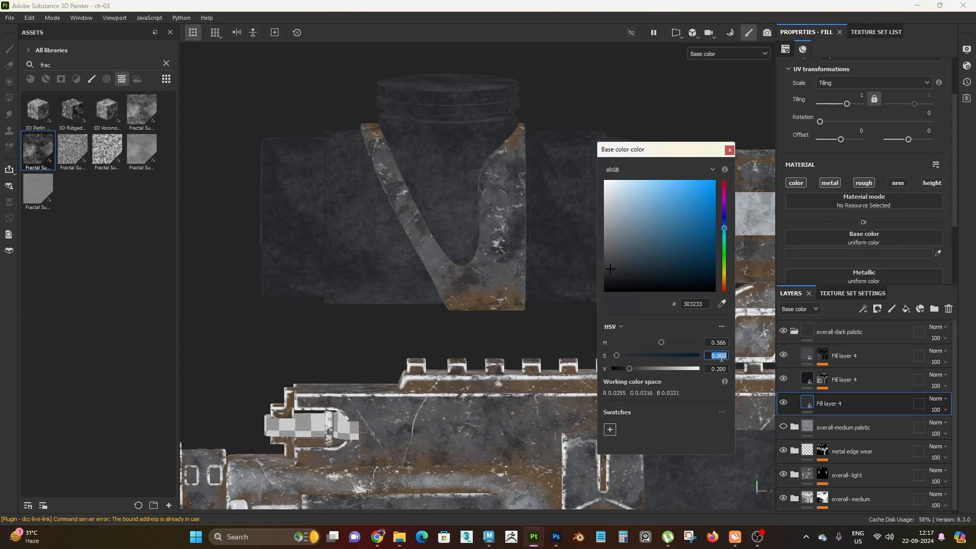
pyautogui.click(729, 151)
# Widen the input range of the top fill layer's mask levels to about 0.04 for black and 0.83 for white.
pyautogui.keyDown('alt'); pyautogui.moveTo(417, 229); pyautogui.dragTo(514, 249); pyautogui.keyUp('alt')
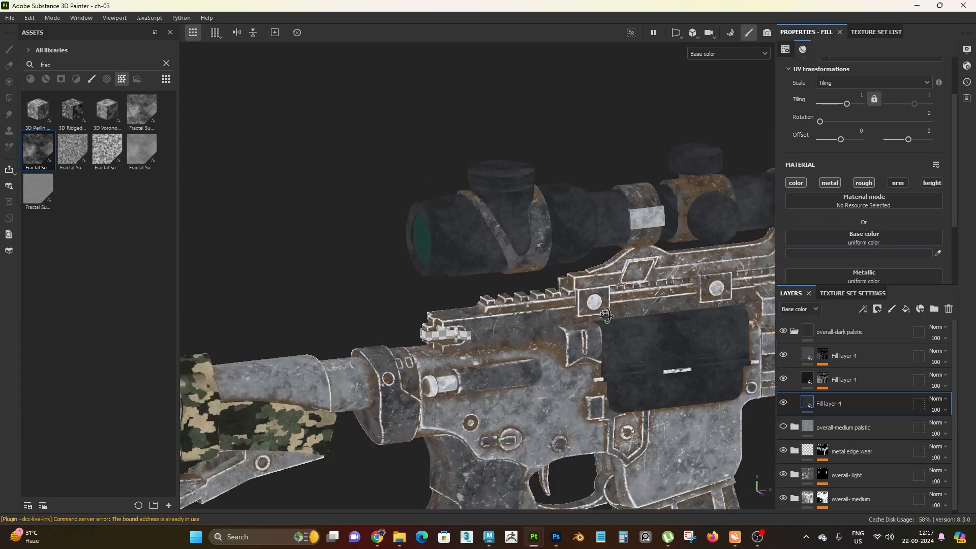
pyautogui.keyDown('alt'); pyautogui.moveTo(437, 224); pyautogui.dragTo(490, 228, button='right'); pyautogui.keyUp('alt')
pyautogui.keyDown('alt'); pyautogui.moveTo(580, 336); pyautogui.dragTo(565, 416, button='middle'); pyautogui.keyUp('alt')
pyautogui.keyDown('alt'); pyautogui.moveTo(565, 417); pyautogui.dragTo(432, 233); pyautogui.keyUp('alt')
pyautogui.keyDown('alt'); pyautogui.moveTo(433, 234); pyautogui.dragTo(488, 213, button='right'); pyautogui.keyUp('alt')
pyautogui.keyDown('alt'); pyautogui.moveTo(605, 339); pyautogui.dragTo(483, 358, button='middle'); pyautogui.keyUp('alt')
pyautogui.keyDown('alt'); pyautogui.moveTo(483, 358); pyautogui.dragTo(509, 352); pyautogui.keyUp('alt')
pyautogui.click(860, 356)
pyautogui.click(823, 355)
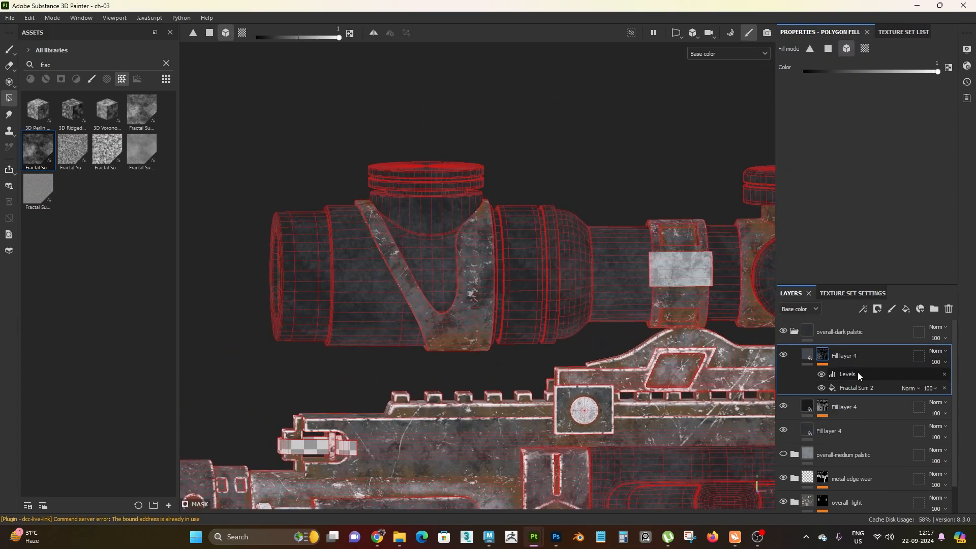
pyautogui.click(858, 374)
pyautogui.moveTo(917, 73); pyautogui.dragTo(933, 73)
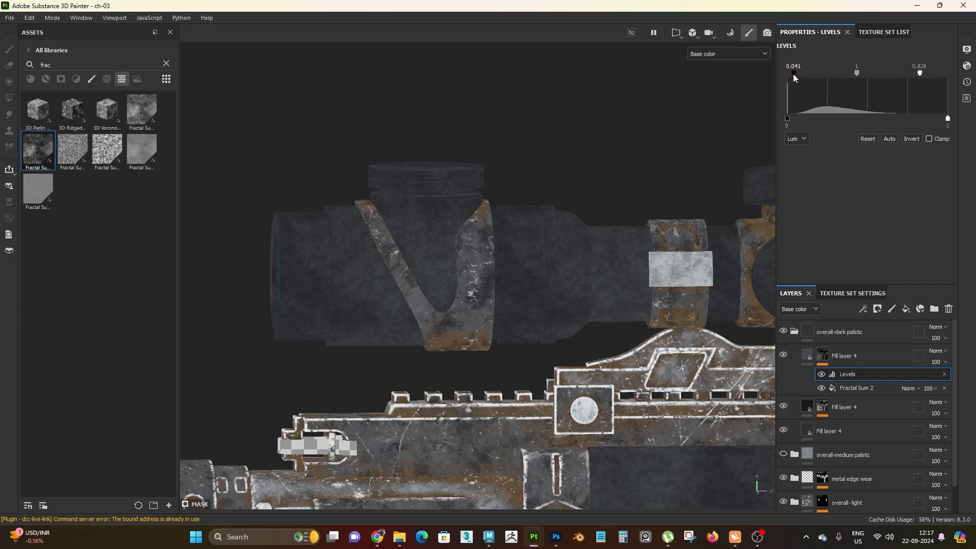
pyautogui.moveTo(796, 75); pyautogui.dragTo(797, 75)
# Compare the scope's plastic in the material and base color views, and toggle the unmasked bottom fill layer off and on.
pyautogui.keyDown('alt'); pyautogui.moveTo(626, 255); pyautogui.dragTo(428, 440); pyautogui.keyUp('alt')
pyautogui.press('m')
pyautogui.keyDown('alt'); pyautogui.moveTo(428, 441); pyautogui.dragTo(414, 216, button='right'); pyautogui.keyUp('alt')
pyautogui.keyDown('alt'); pyautogui.moveTo(415, 216); pyautogui.dragTo(450, 209, button='middle'); pyautogui.keyUp('alt')
pyautogui.keyDown('alt'); pyautogui.moveTo(450, 209); pyautogui.dragTo(496, 321, button='right'); pyautogui.keyUp('alt')
pyautogui.keyDown('alt'); pyautogui.moveTo(496, 320); pyautogui.dragTo(471, 340); pyautogui.keyUp('alt')
pyautogui.press('c')
pyautogui.keyDown('alt'); pyautogui.moveTo(470, 339); pyautogui.dragTo(531, 422, button='right'); pyautogui.keyUp('alt')
pyautogui.click(811, 356)
pyautogui.click(842, 403)
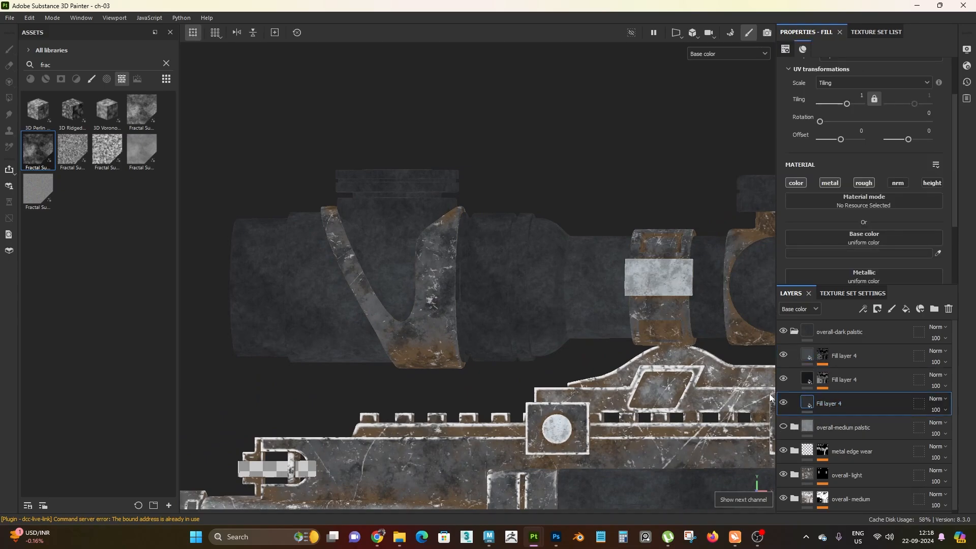
pyautogui.click(785, 402)
pyautogui.click(785, 403)
# Set the base color value (V) of the top fill layer in the dark plastic folder to 0.25.
pyautogui.click(859, 356)
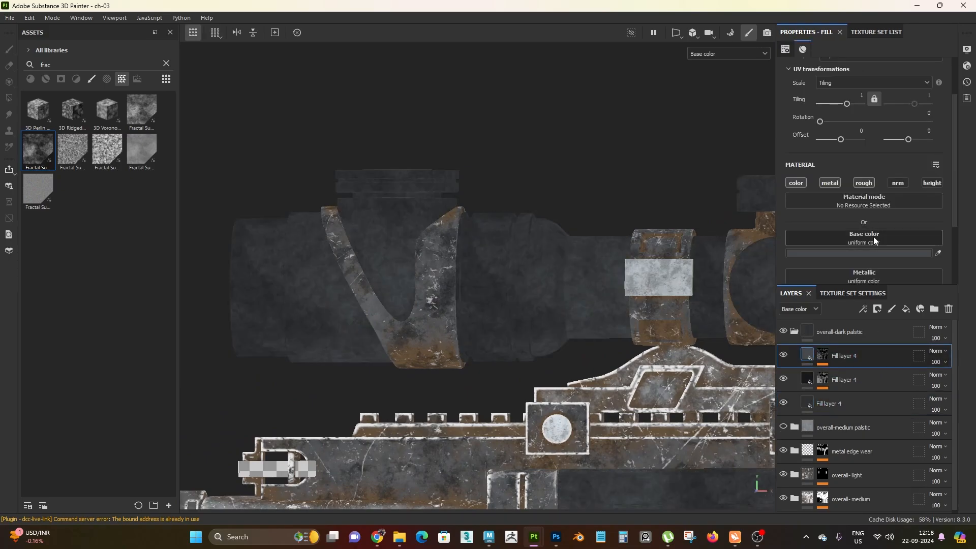
pyautogui.click(864, 253)
pyautogui.click(718, 369)
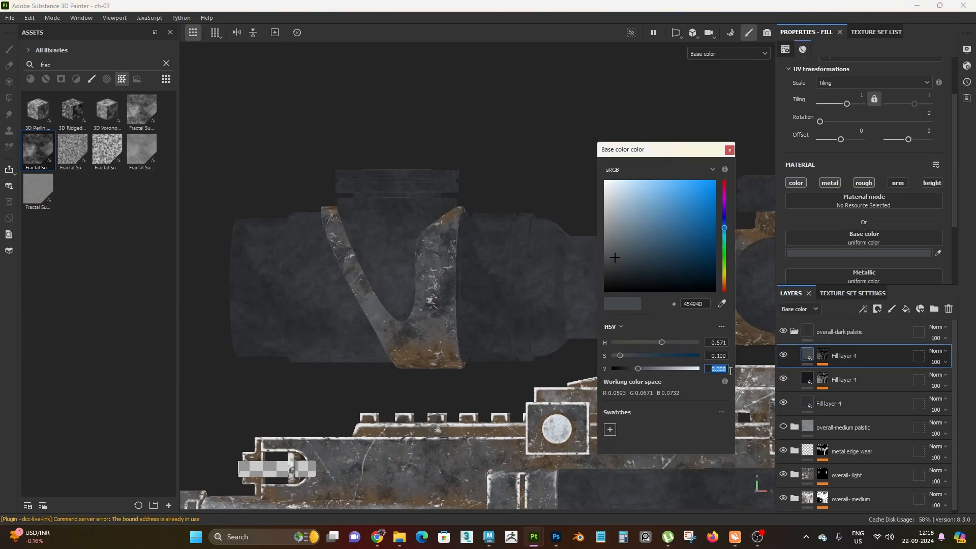
pyautogui.write('0.25')
pyautogui.press('Return')
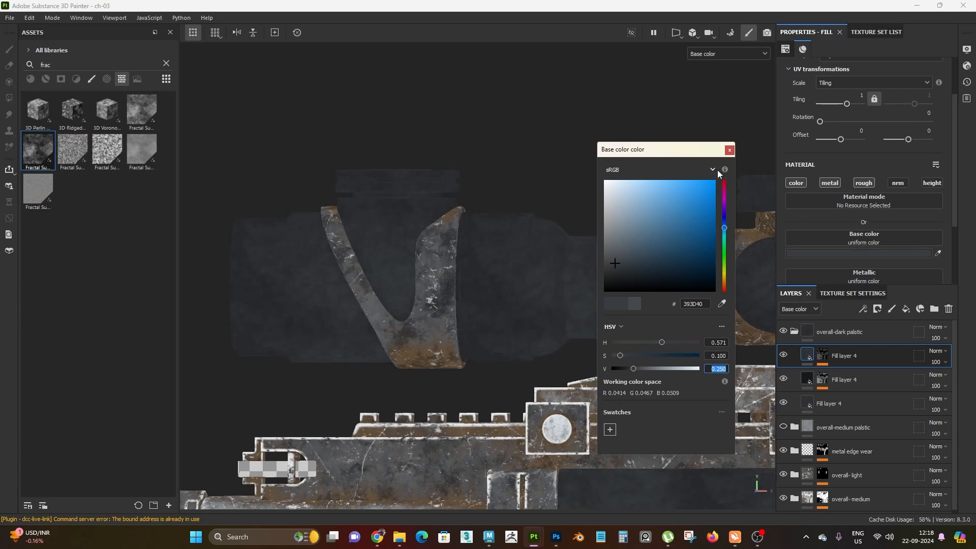
pyautogui.click(729, 150)
# Set the base color value (V) of the unmasked bottom fill layer in the dark plastic folder to 0.15.
pyautogui.click(859, 403)
pyautogui.click(865, 253)
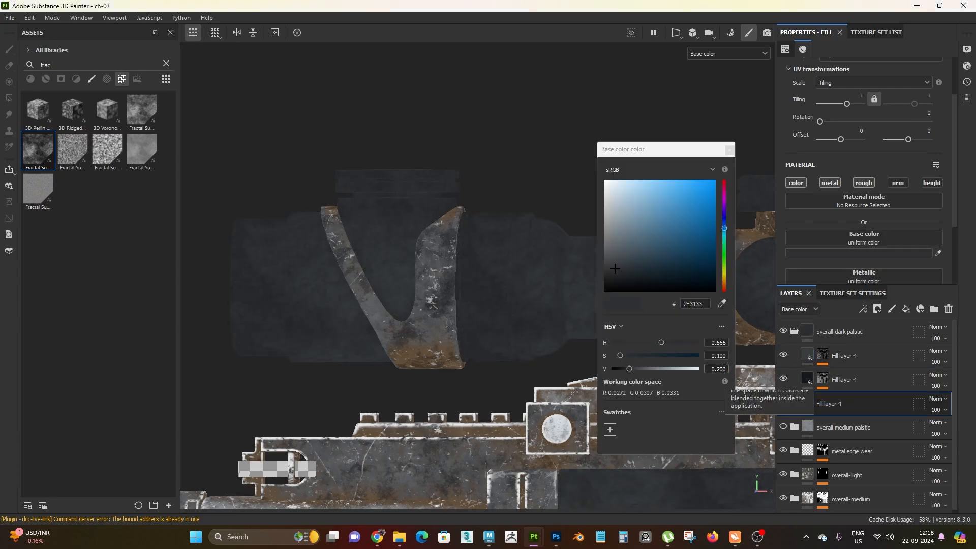
pyautogui.click(726, 369)
pyautogui.write('0.15')
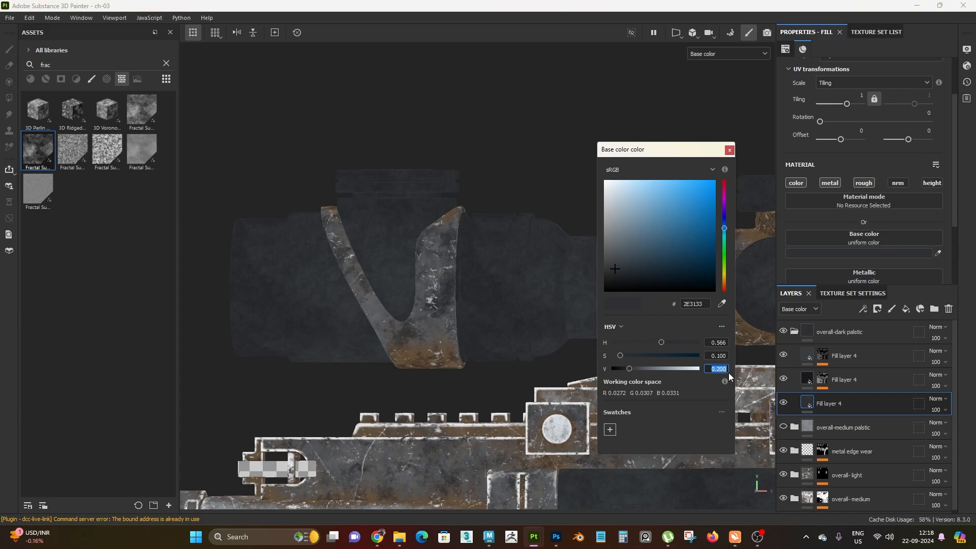
pyautogui.press('Return')
pyautogui.click(853, 386)
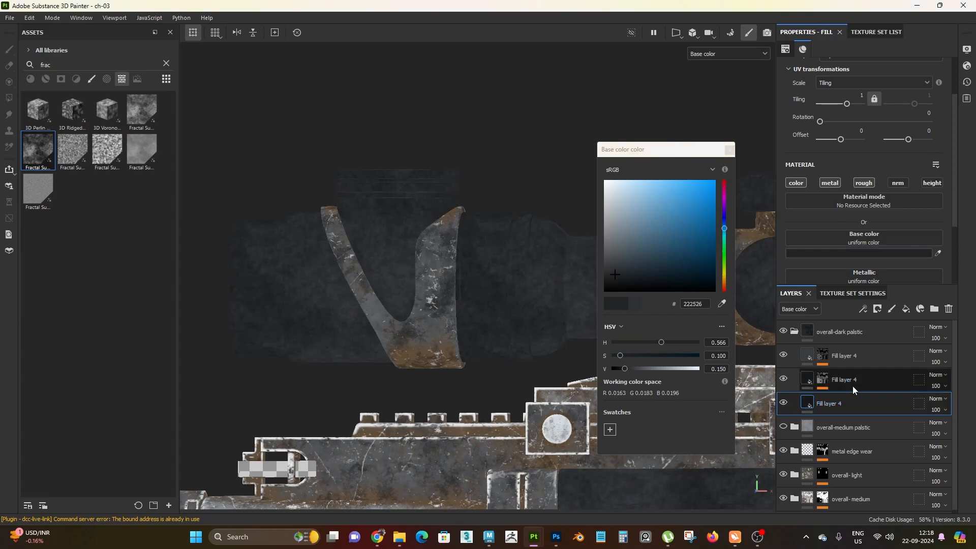
pyautogui.click(865, 253)
# Set the base color value (V) of the top fill layer in the dark plastic folder to 0.22.
pyautogui.click(853, 358)
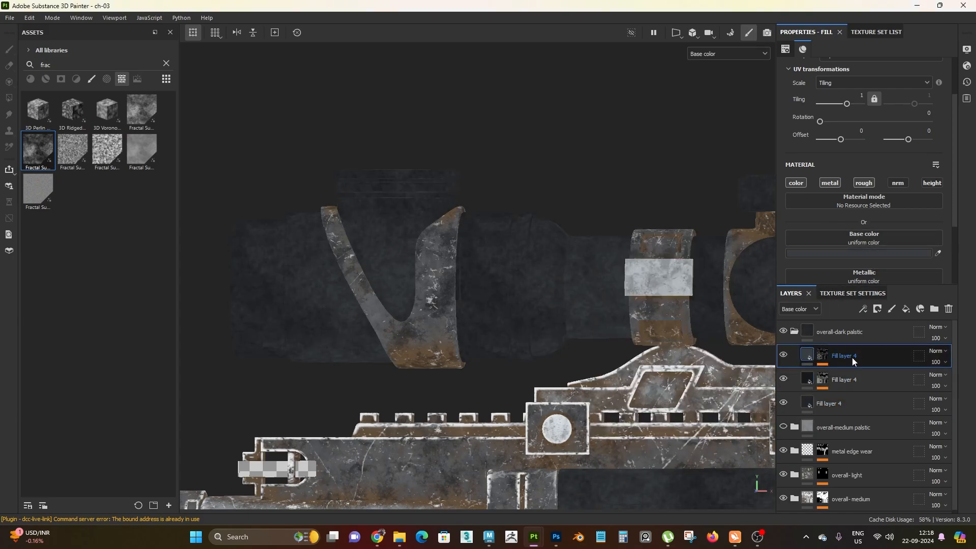
pyautogui.click(850, 255)
pyautogui.moveTo(713, 371); pyautogui.dragTo(728, 373)
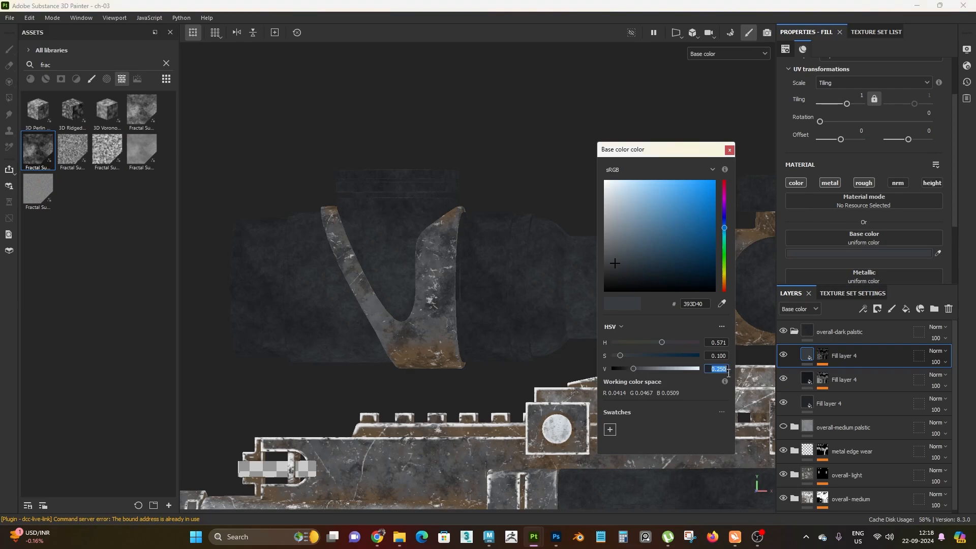
pyautogui.write('0.2')
pyautogui.press('Return')
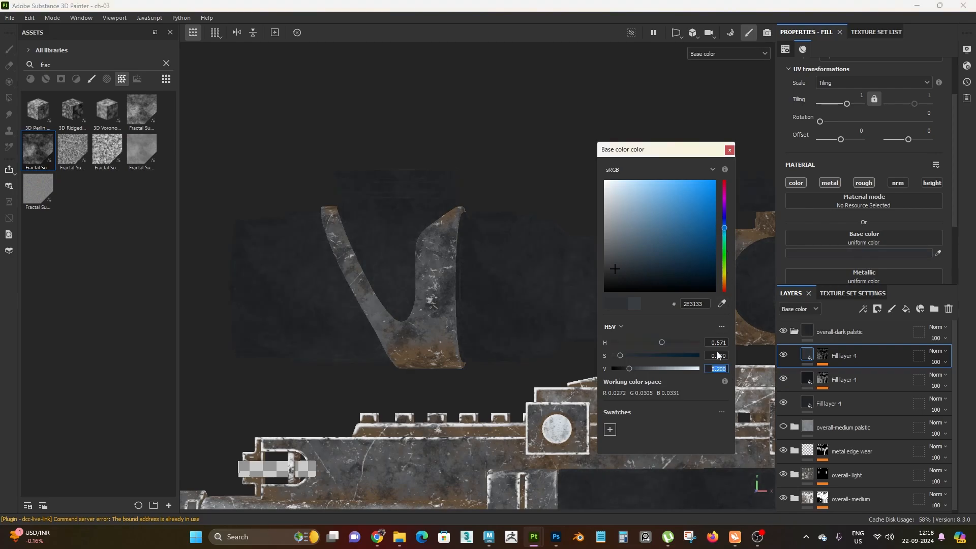
pyautogui.write('0.22')
pyautogui.press('Return')
pyautogui.click(730, 150)
# Examine the scope's dark plastic from several angles in the base color and material views.
pyautogui.keyDown('alt'); pyautogui.moveTo(565, 263); pyautogui.dragTo(498, 319, button='right'); pyautogui.keyUp('alt')
pyautogui.keyDown('alt'); pyautogui.moveTo(498, 319); pyautogui.dragTo(543, 335); pyautogui.keyUp('alt')
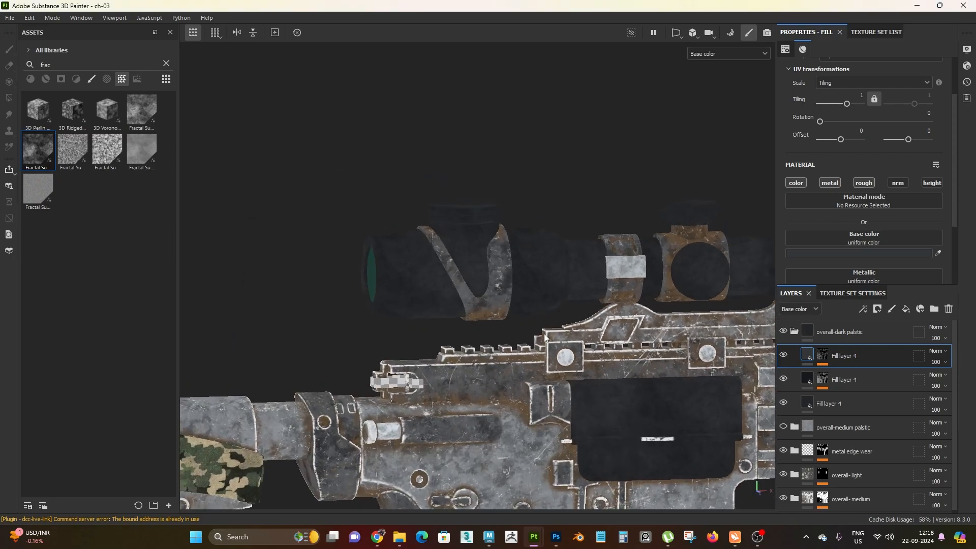
pyautogui.press('m')
pyautogui.keyDown('alt'); pyautogui.moveTo(549, 354); pyautogui.dragTo(393, 78, button='right'); pyautogui.keyUp('alt')
pyautogui.keyDown('alt'); pyautogui.moveTo(538, 347); pyautogui.dragTo(446, 236, button='middle'); pyautogui.keyUp('alt')
pyautogui.keyDown('alt'); pyautogui.moveTo(446, 236); pyautogui.dragTo(273, 2, button='right'); pyautogui.keyUp('alt')
pyautogui.keyDown('alt'); pyautogui.moveTo(351, 117); pyautogui.dragTo(392, 155); pyautogui.keyUp('alt')
pyautogui.keyDown('alt'); pyautogui.moveTo(392, 155); pyautogui.dragTo(449, 219, button='right'); pyautogui.keyUp('alt')
pyautogui.keyDown('alt'); pyautogui.moveTo(448, 219); pyautogui.dragTo(503, 348, button='middle'); pyautogui.keyUp('alt')
pyautogui.keyDown('alt'); pyautogui.moveTo(392, 351); pyautogui.dragTo(432, 336, button='right'); pyautogui.keyUp('alt')
pyautogui.moveTo(458, 315)
pyautogui.keyDown('alt'); pyautogui.mouseDown()
pyautogui.moveTo(505, 426)
pyautogui.moveTo(470, 315)
pyautogui.mouseUp(); pyautogui.keyUp('alt')
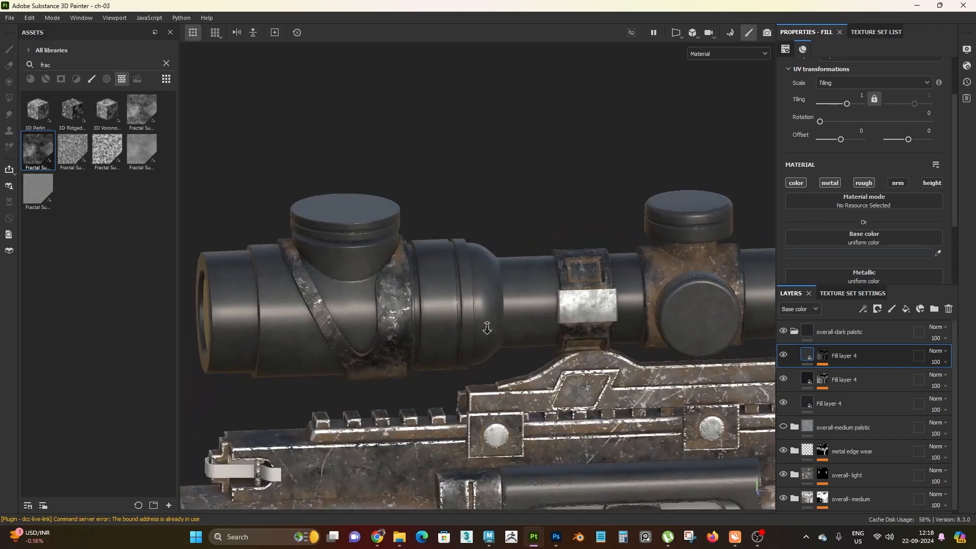
pyautogui.keyDown('alt'); pyautogui.moveTo(470, 315); pyautogui.dragTo(432, 206, button='right'); pyautogui.keyUp('alt')
pyautogui.keyDown('alt'); pyautogui.moveTo(432, 206); pyautogui.dragTo(452, 165, button='middle'); pyautogui.keyUp('alt')
pyautogui.keyDown('alt'); pyautogui.moveTo(452, 165); pyautogui.dragTo(460, 290, button='right'); pyautogui.keyUp('alt')
pyautogui.keyDown('alt'); pyautogui.moveTo(460, 290); pyautogui.dragTo(509, 240); pyautogui.keyUp('alt')
pyautogui.keyDown('alt'); pyautogui.moveTo(689, 282); pyautogui.dragTo(489, 333, button='middle'); pyautogui.keyUp('alt')
pyautogui.keyDown('alt'); pyautogui.moveTo(263, 294); pyautogui.dragTo(467, 272, button='middle'); pyautogui.keyUp('alt')
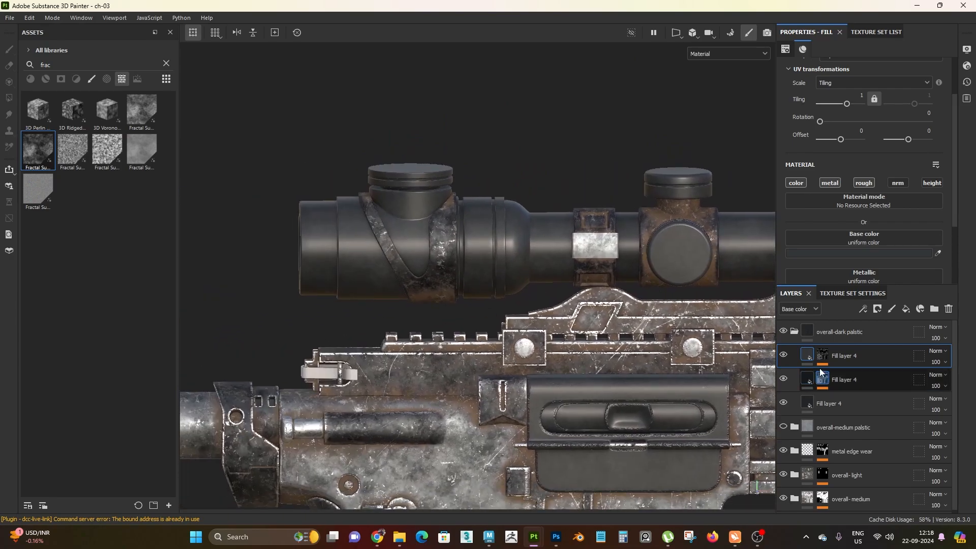
# Delete the hidden medium plastic folder from the layer stack and save the project.
pyautogui.click(794, 331)
pyautogui.click(869, 357)
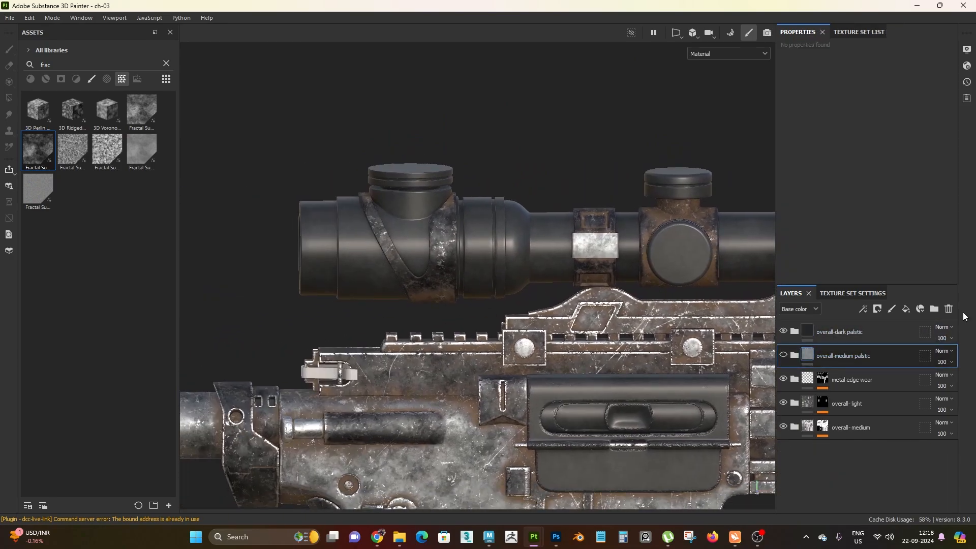
pyautogui.click(948, 309)
pyautogui.scroll(3, 486, 313)
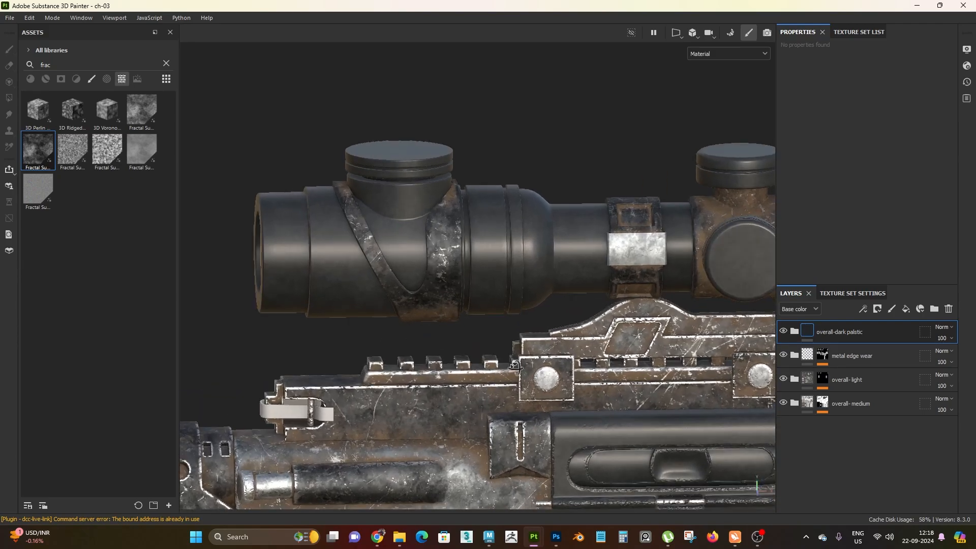
pyautogui.hotkey('ctrl', 's')
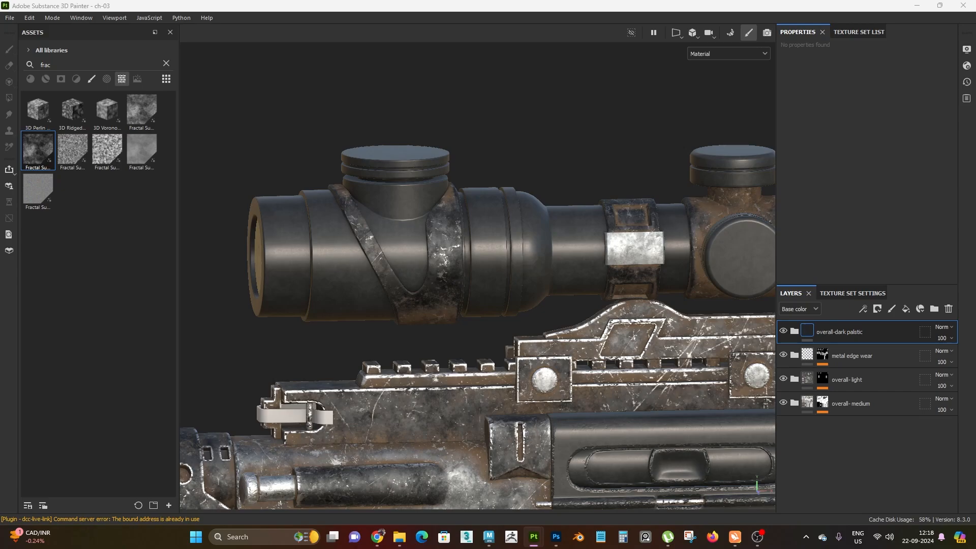
pyautogui.scroll(1, 622, 287)
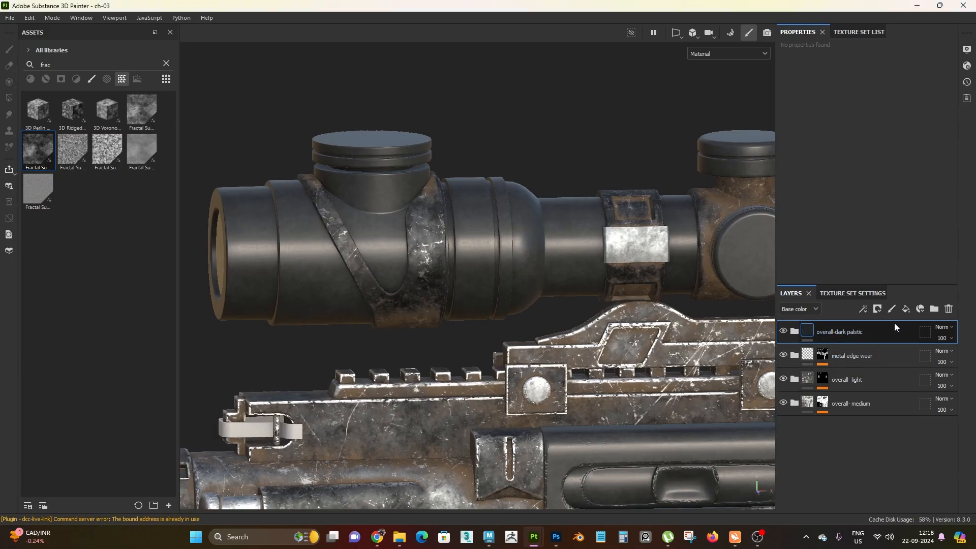
# Add a fill layer above the dark plastic folder and name it "scratch".
pyautogui.click(906, 309)
pyautogui.doubleClick(825, 333)
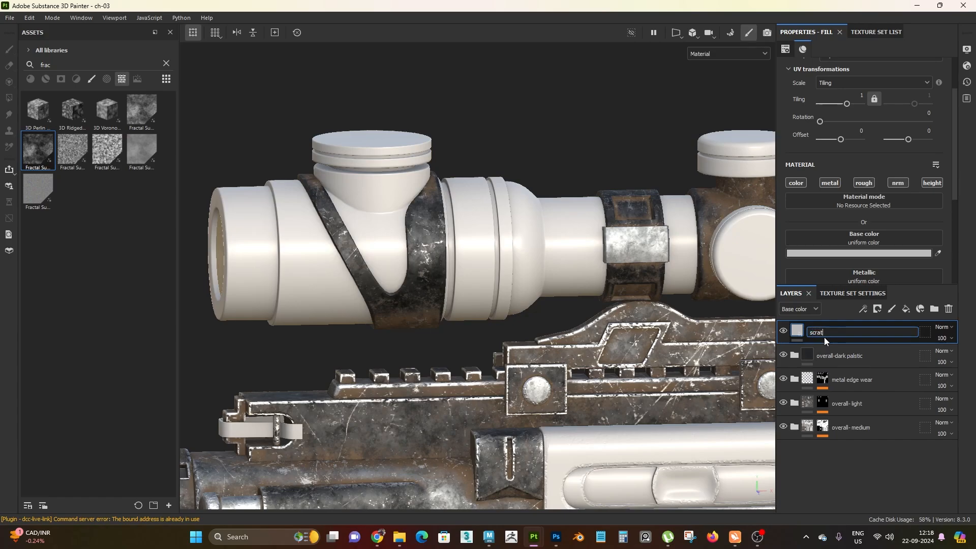
pyautogui.press('Return')
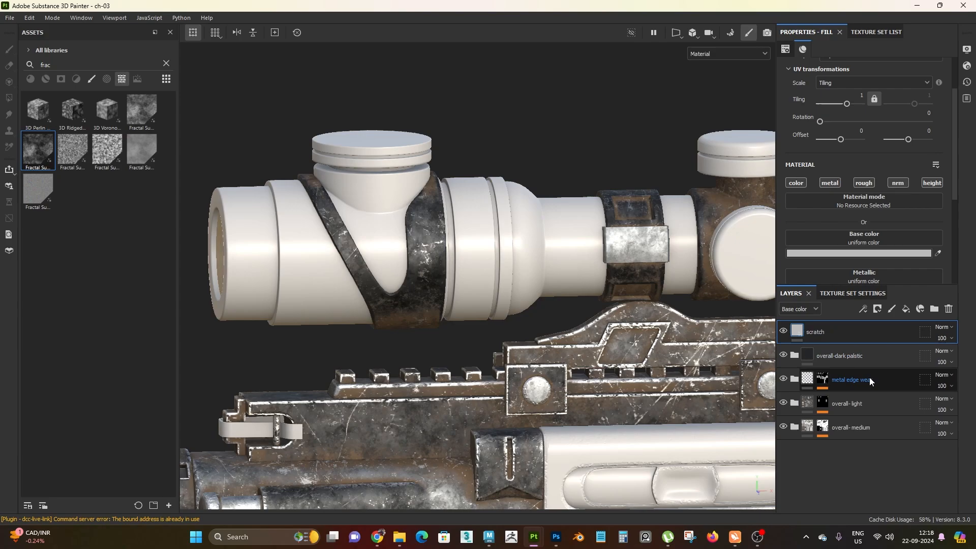
pyautogui.scroll(-2, 595, 239)
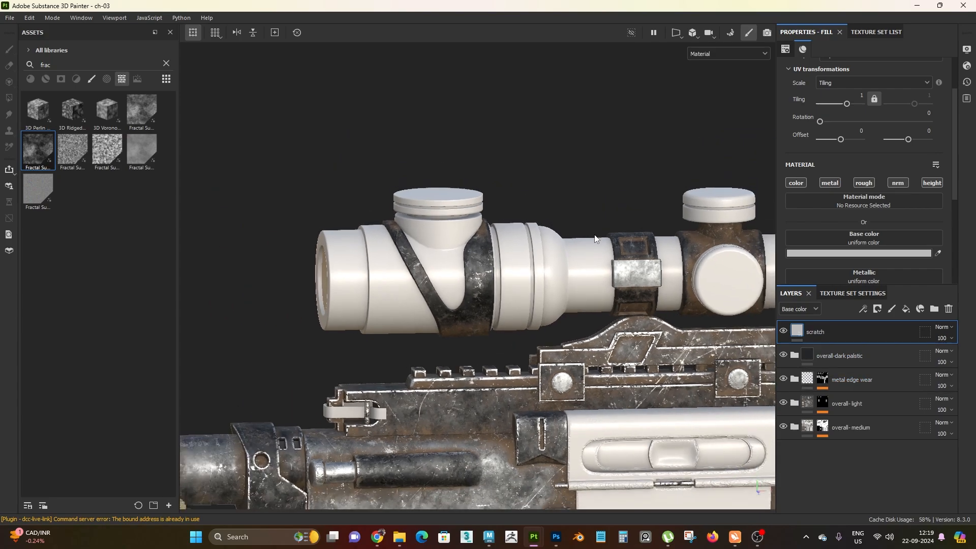
# Sample the dark plastic's top fill layer color for the scratch layer's base color and brighten its value (V) to about 0.366.
pyautogui.click(794, 355)
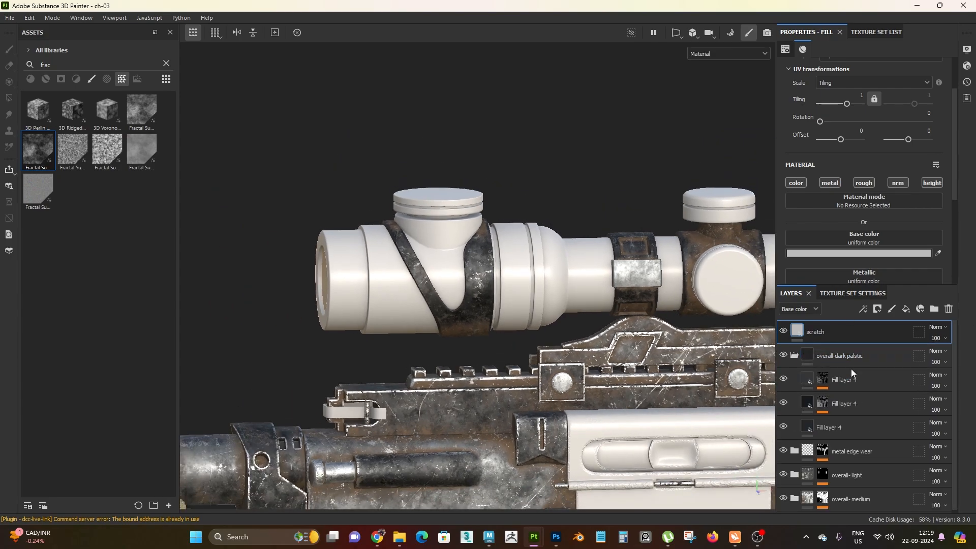
pyautogui.click(827, 254)
pyautogui.click(722, 304)
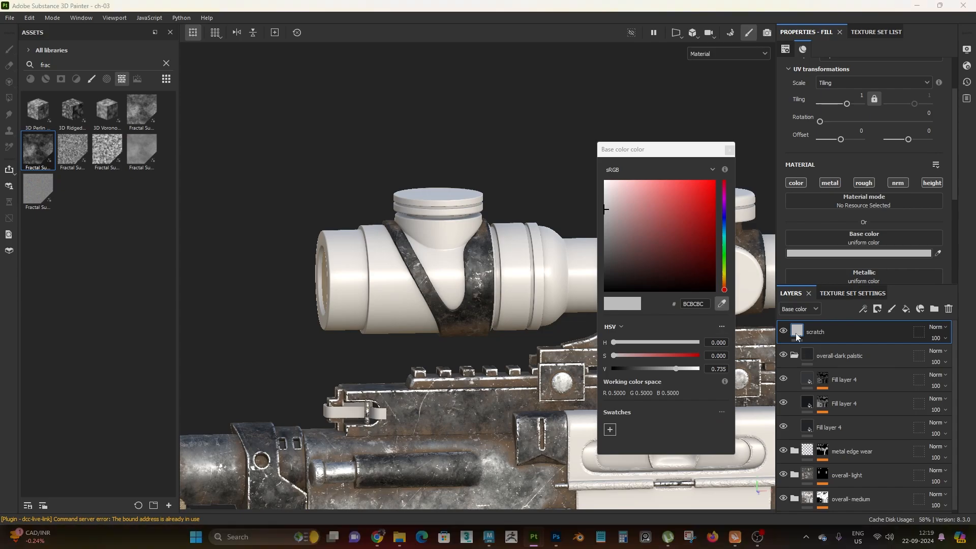
pyautogui.click(805, 381)
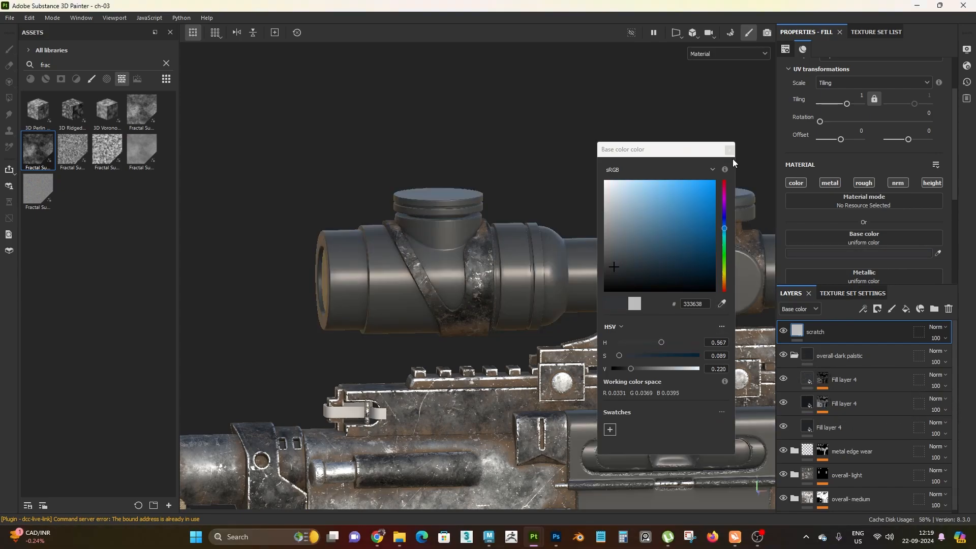
pyautogui.click(856, 254)
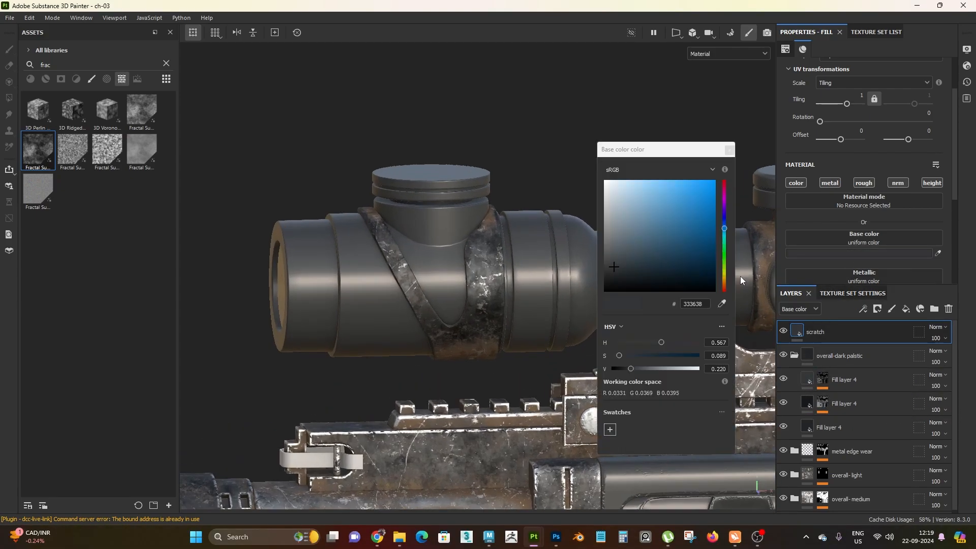
pyautogui.moveTo(631, 369); pyautogui.dragTo(644, 371)
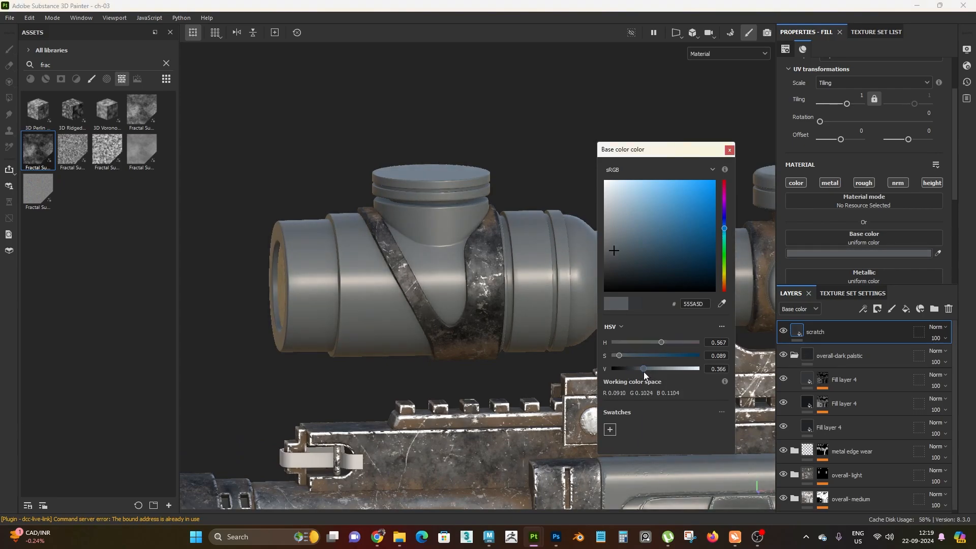
pyautogui.click(730, 151)
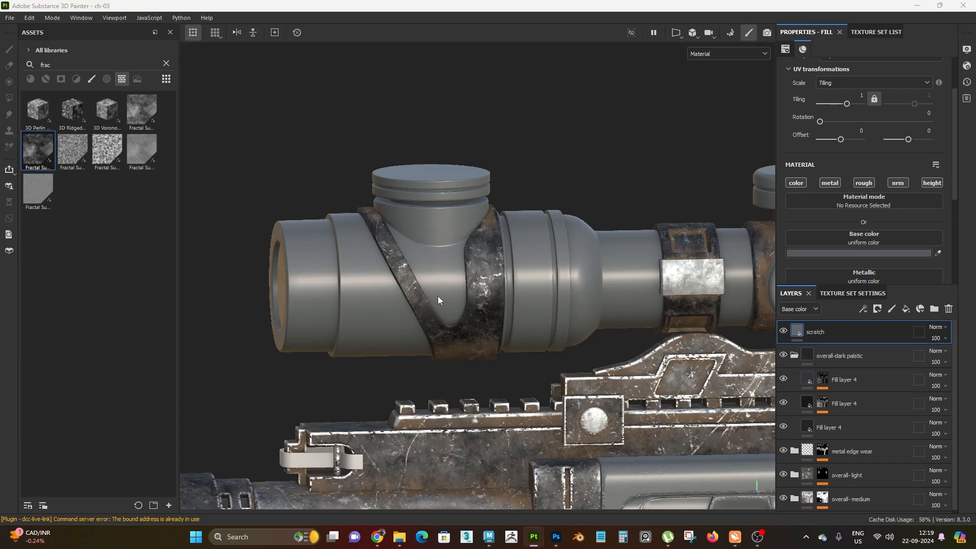
# Add a black mask to the scratch layer and give the mask a fill effect.
pyautogui.scroll(1, 438, 296)
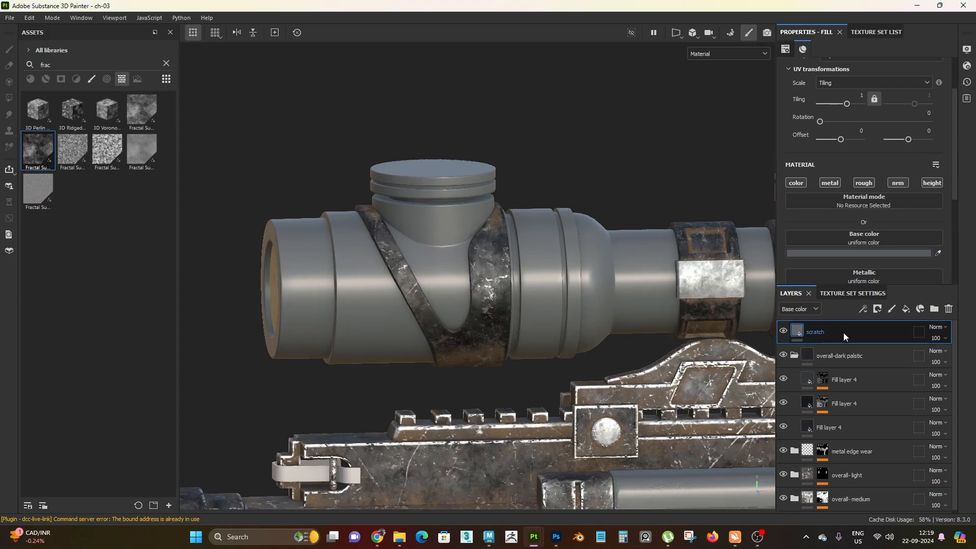
pyautogui.keyDown('alt'); pyautogui.moveTo(682, 331); pyautogui.dragTo(712, 343, button='right'); pyautogui.keyUp('alt')
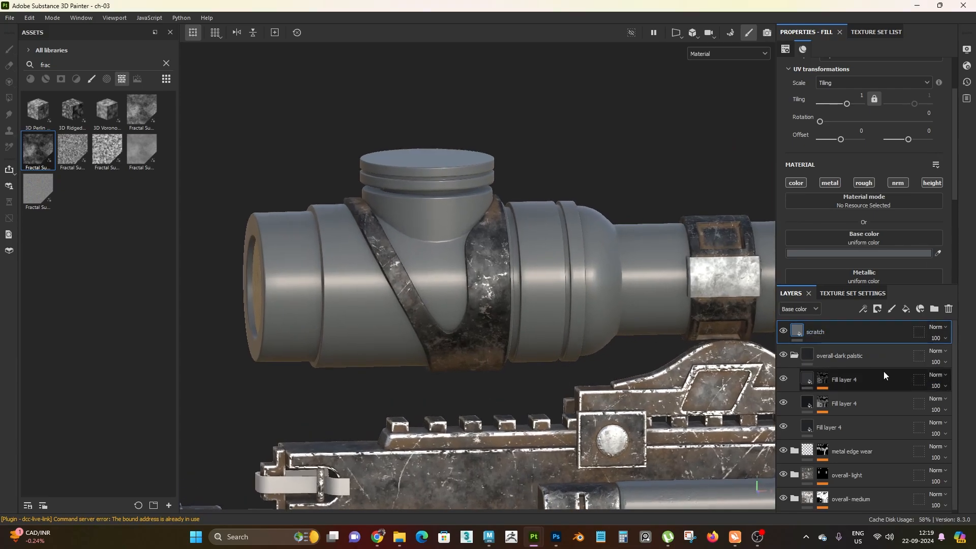
pyautogui.rightClick(855, 335)
pyautogui.click(885, 25)
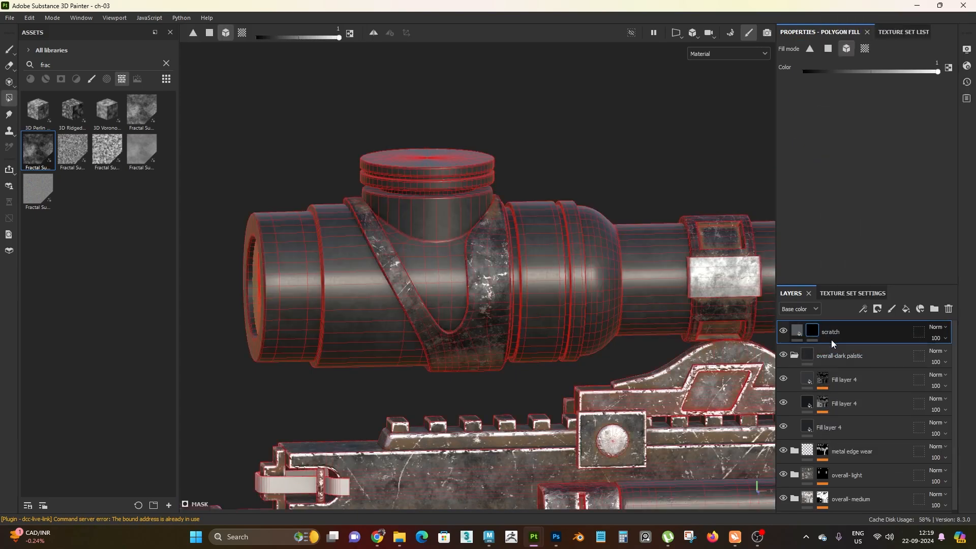
pyautogui.rightClick(813, 339)
pyautogui.click(864, 355)
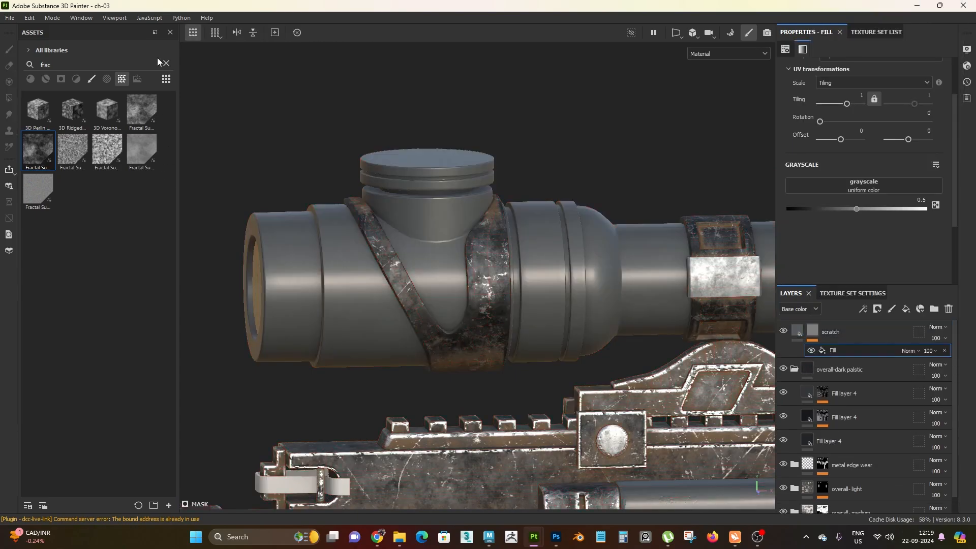
# Search the assets for "grunge scra" and assign Grunge Scratches Rough to the grayscale of the scratch mask's fill.
pyautogui.click(167, 63)
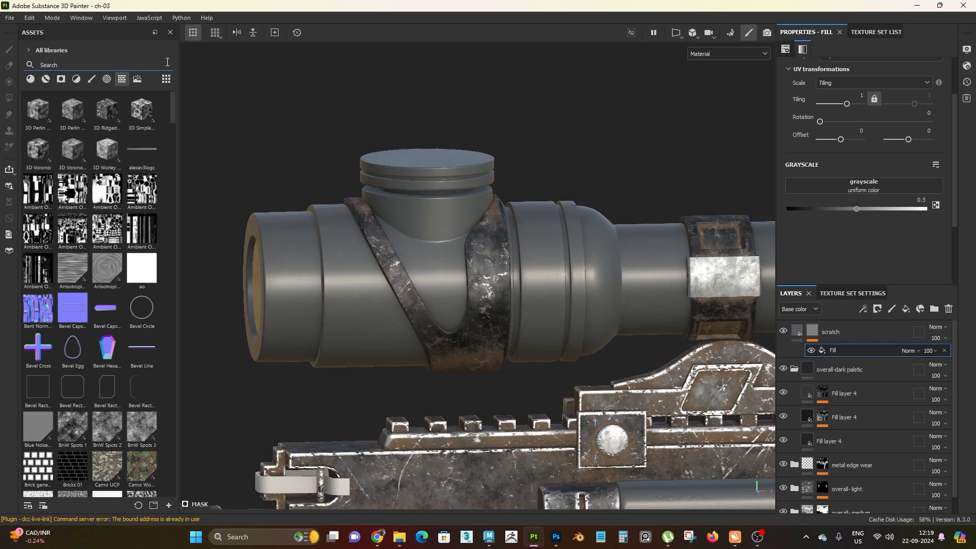
pyautogui.write('grung')
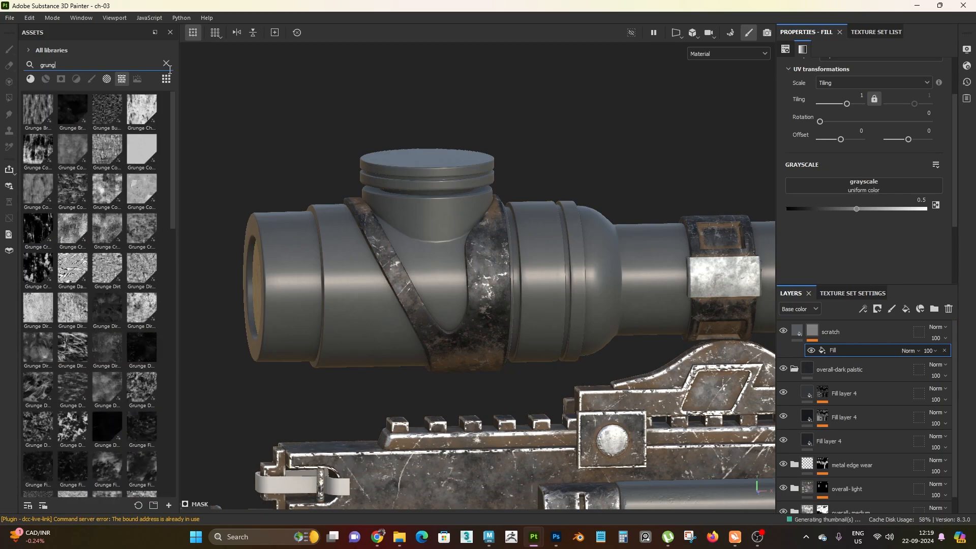
pyautogui.write('e scra')
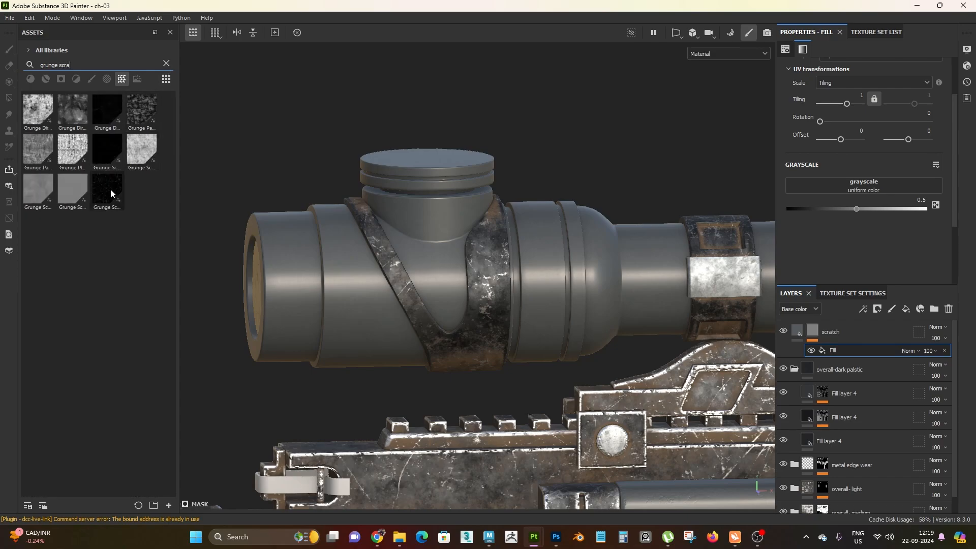
pyautogui.moveTo(111, 189)
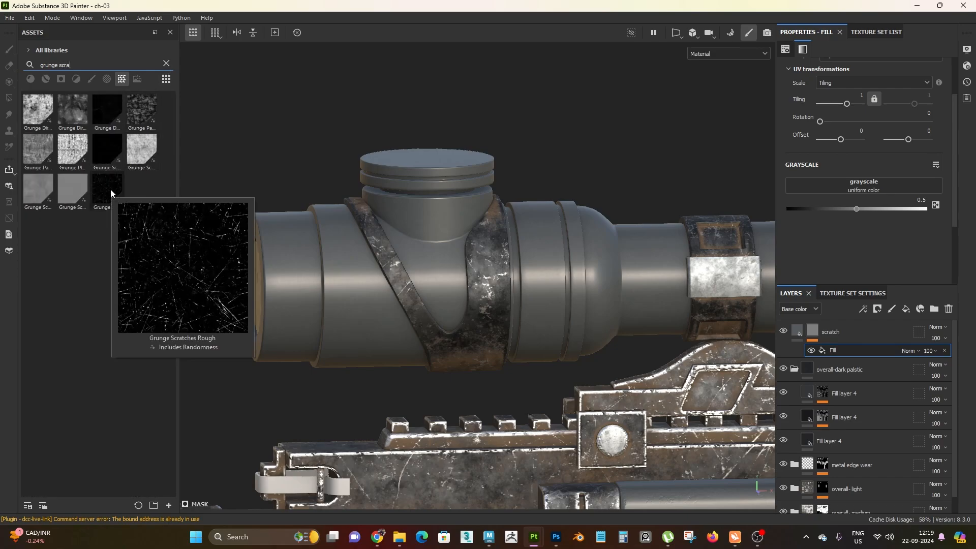
pyautogui.moveTo(111, 189); pyautogui.dragTo(872, 193)
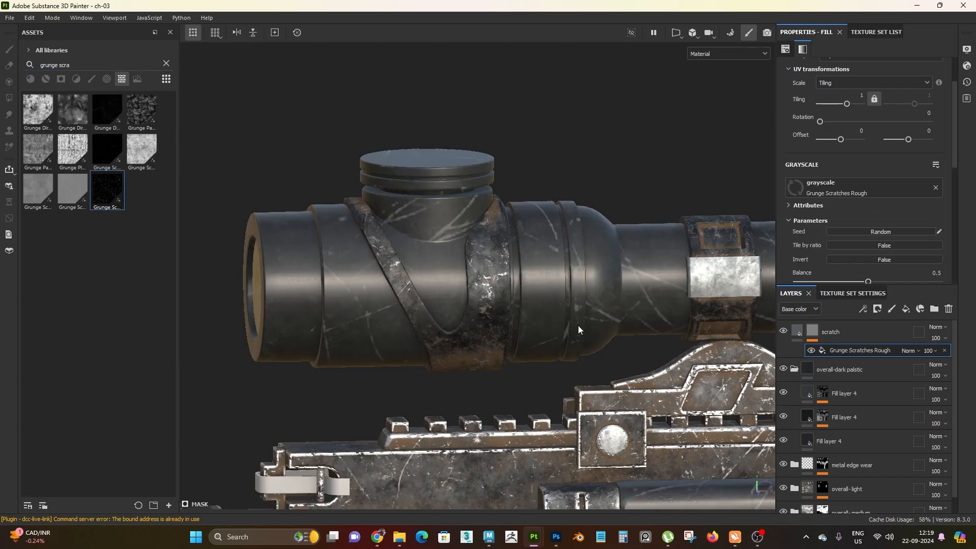
# Examine the size and distribution of the scratches on the scope and receiver plastic from several angles.
pyautogui.keyDown('alt'); pyautogui.moveTo(578, 330); pyautogui.dragTo(421, 146, button='right'); pyautogui.keyUp('alt')
pyautogui.keyDown('alt'); pyautogui.moveTo(420, 146); pyautogui.dragTo(220, 81, button='middle'); pyautogui.keyUp('alt')
pyautogui.keyDown('alt'); pyautogui.moveTo(220, 81); pyautogui.dragTo(264, 168); pyautogui.keyUp('alt')
pyautogui.keyDown('alt'); pyautogui.moveTo(265, 168); pyautogui.dragTo(415, 264, button='right'); pyautogui.keyUp('alt')
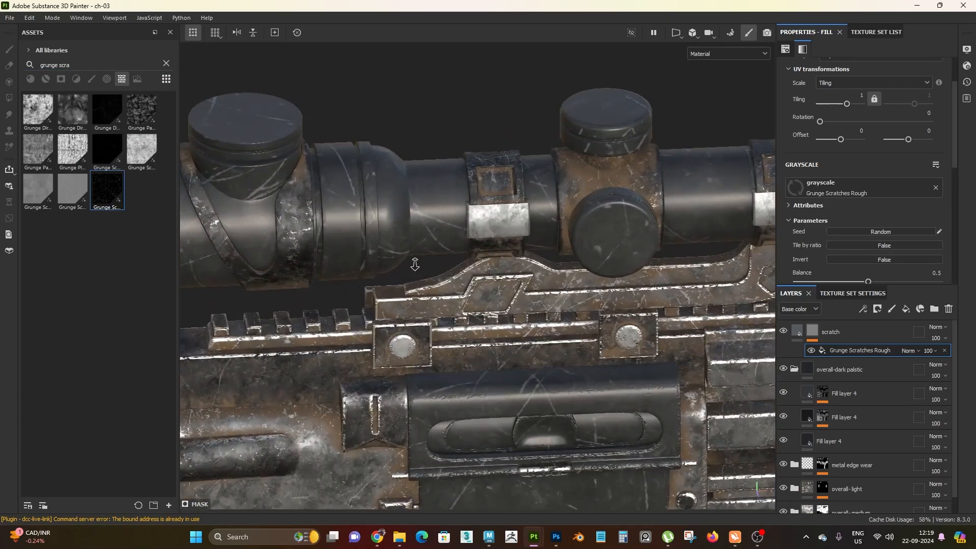
pyautogui.keyDown('alt'); pyautogui.moveTo(416, 264); pyautogui.dragTo(552, 220); pyautogui.keyUp('alt')
pyautogui.keyDown('alt'); pyautogui.moveTo(552, 219); pyautogui.dragTo(310, 76, button='right'); pyautogui.keyUp('alt')
pyautogui.keyDown('alt'); pyautogui.moveTo(351, 153); pyautogui.dragTo(310, 155, button='middle'); pyautogui.keyUp('alt')
pyautogui.keyDown('alt'); pyautogui.moveTo(311, 204); pyautogui.dragTo(519, 345, button='right'); pyautogui.keyUp('alt')
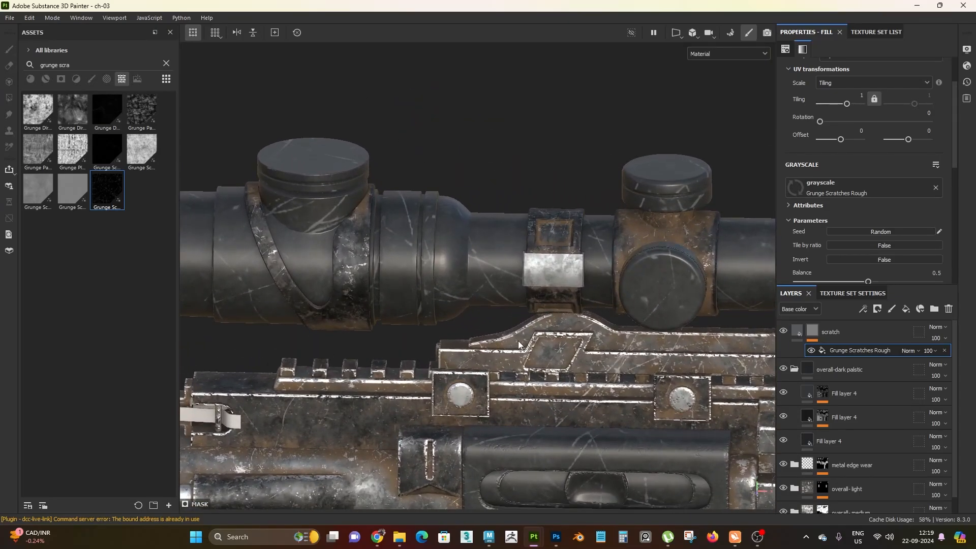
pyautogui.keyDown('alt'); pyautogui.moveTo(518, 345); pyautogui.dragTo(453, 239); pyautogui.keyUp('alt')
pyautogui.keyDown('alt'); pyautogui.moveTo(454, 240); pyautogui.dragTo(425, 132, button='right'); pyautogui.keyUp('alt')
pyautogui.keyDown('alt'); pyautogui.moveTo(472, 239); pyautogui.dragTo(510, 263); pyautogui.keyUp('alt')
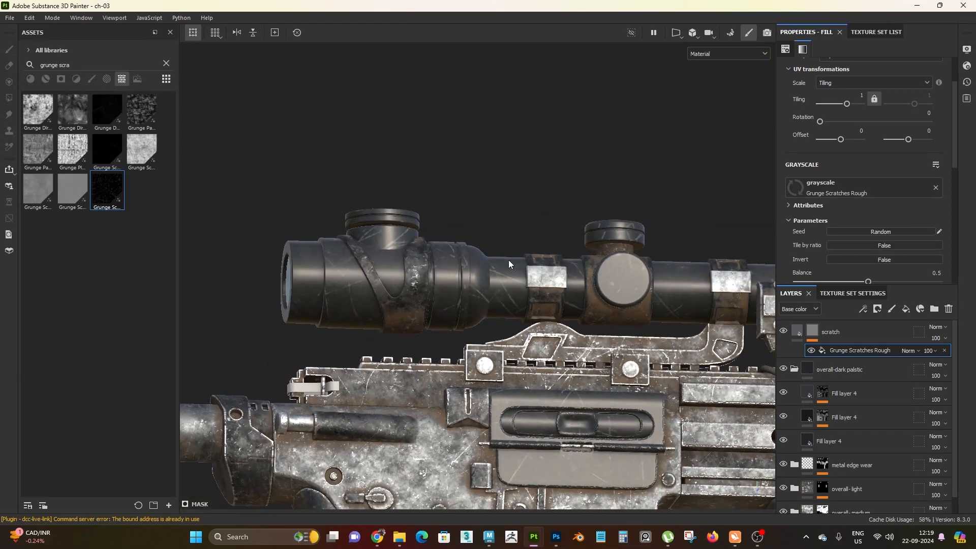
pyautogui.scroll(5, 508, 260)
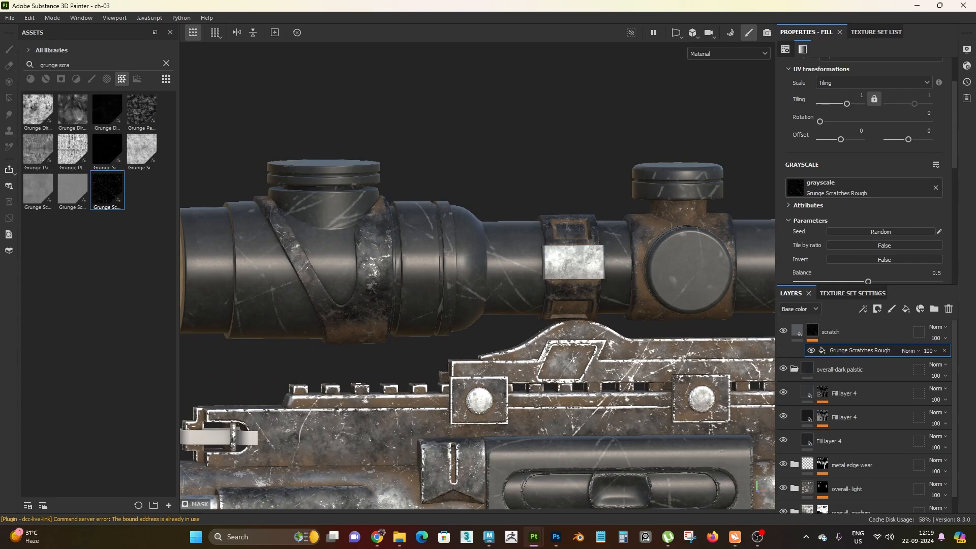
# Switch the scratch mask's fill to tri-planar projection and set its tiling to 7.
pyautogui.scroll(3, 791, 68)
pyautogui.click(880, 86)
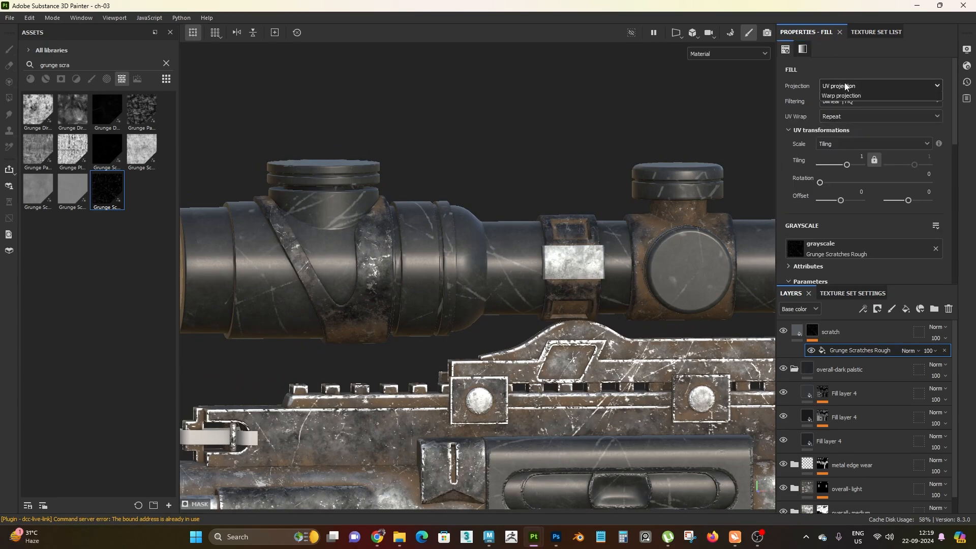
pyautogui.click(846, 123)
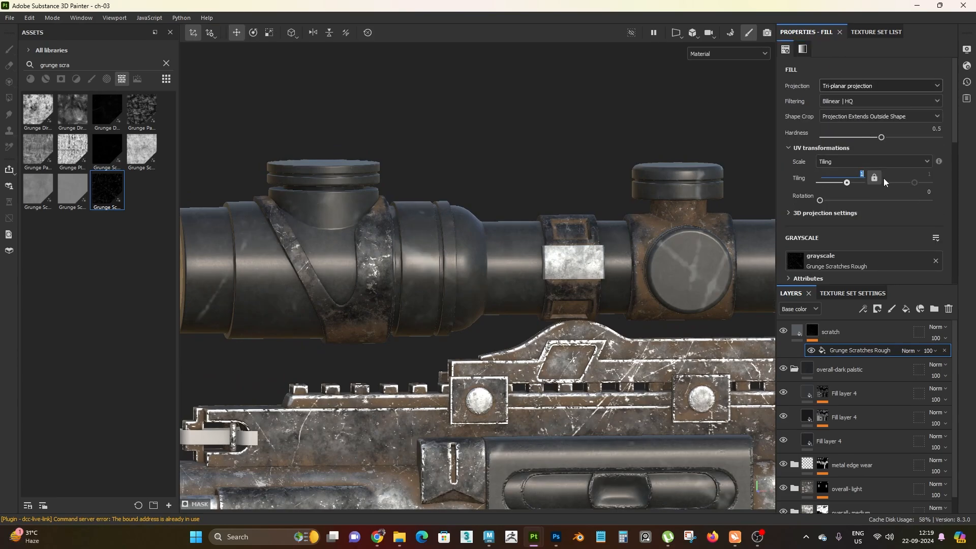
pyautogui.write('7')
pyautogui.press('Return')
pyautogui.scroll(-3, 441, 283)
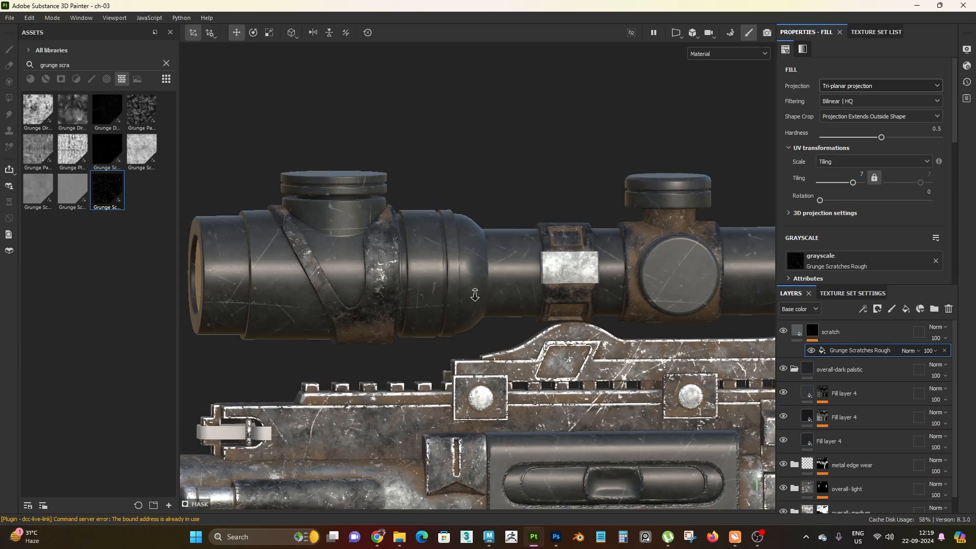
# Check the scratches in the base color channel view and add a Levels effect to the scratch layer's mask.
pyautogui.keyDown('alt'); pyautogui.moveTo(494, 305); pyautogui.dragTo(392, 252, button='middle'); pyautogui.keyUp('alt')
pyautogui.moveTo(397, 254)
pyautogui.keyDown('alt'); pyautogui.mouseDown()
pyautogui.moveTo(407, 295)
pyautogui.moveTo(402, 259)
pyautogui.mouseUp(); pyautogui.keyUp('alt')
pyautogui.scroll(3, 478, 284)
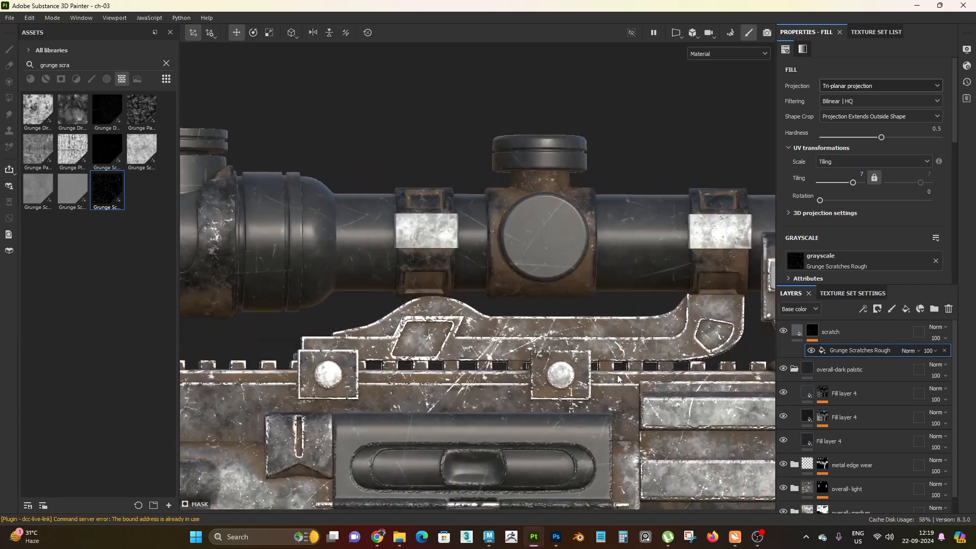
pyautogui.keyDown('alt'); pyautogui.moveTo(712, 315); pyautogui.dragTo(440, 315, button='middle'); pyautogui.keyUp('alt')
pyautogui.keyDown('alt'); pyautogui.moveTo(547, 320); pyautogui.dragTo(616, 286); pyautogui.keyUp('alt')
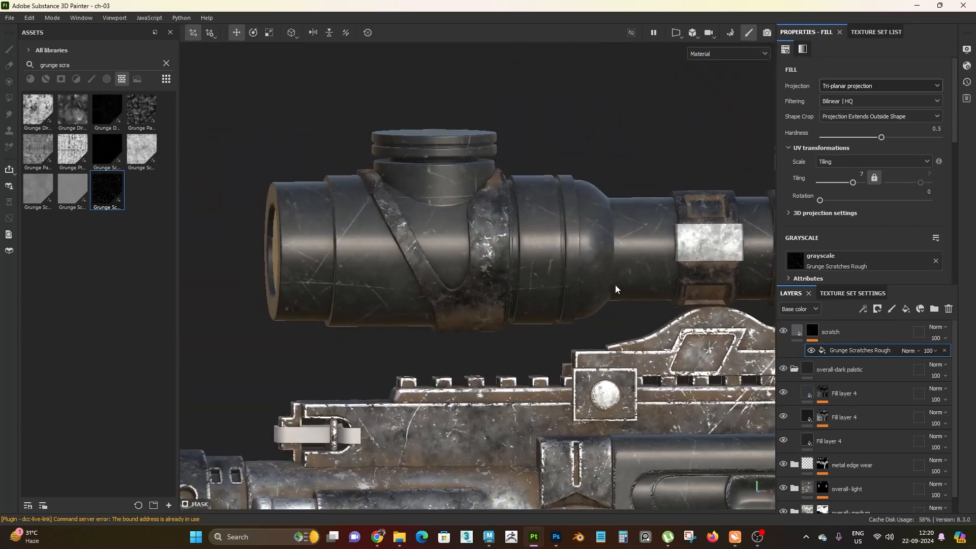
pyautogui.press('c')
pyautogui.keyDown('alt'); pyautogui.moveTo(617, 286); pyautogui.dragTo(496, 267, button='middle'); pyautogui.keyUp('alt')
pyautogui.scroll(2, 496, 267)
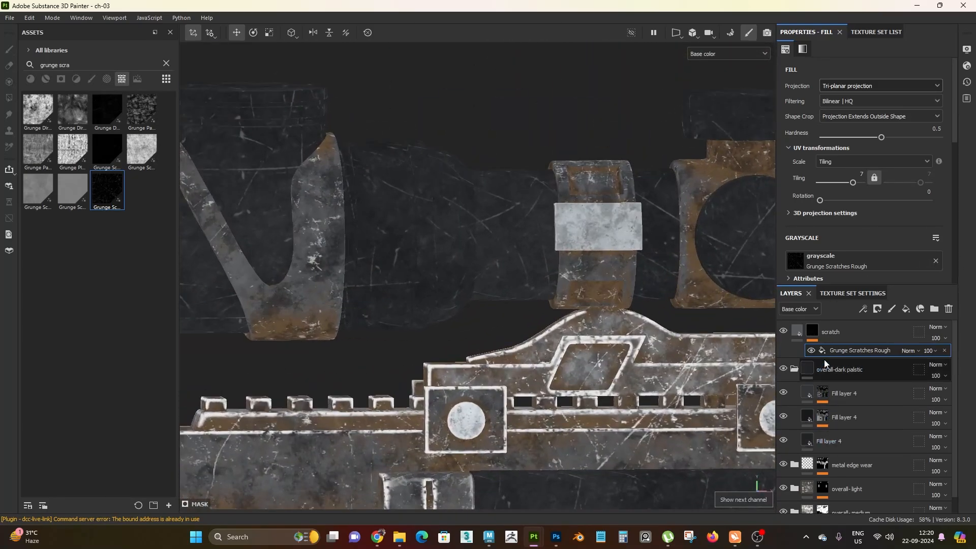
pyautogui.rightClick(836, 351)
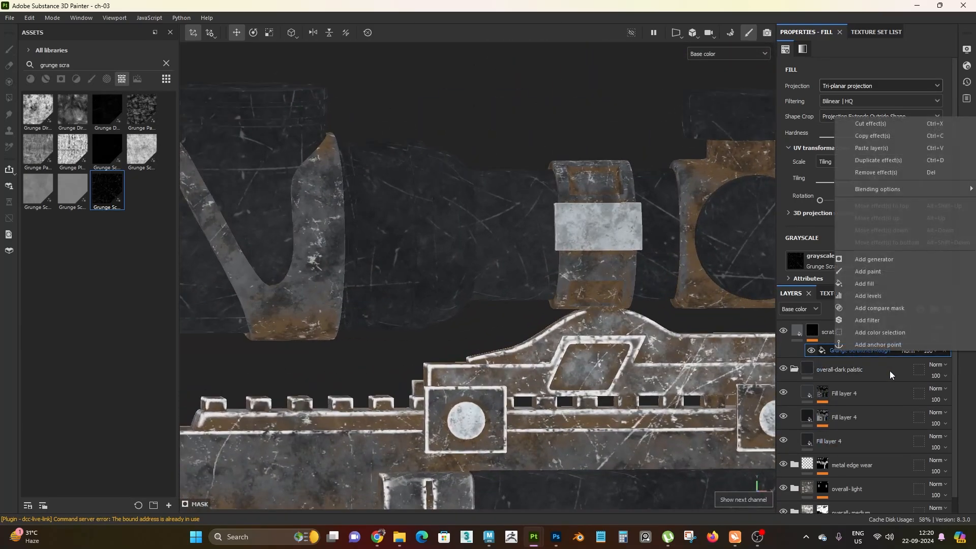
pyautogui.click(897, 294)
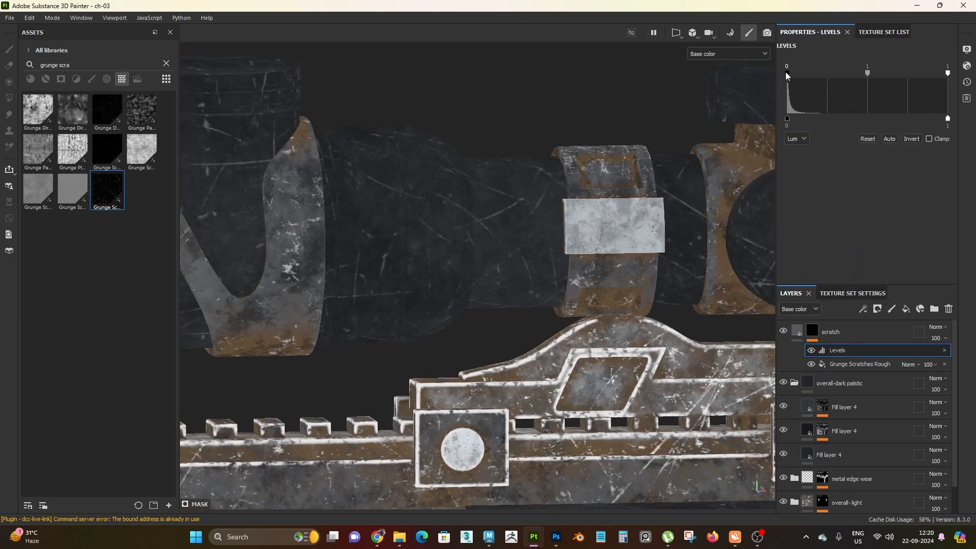
# Set the Levels input black point to about 0.057 and white point to about 0.731, and return to the material view.
pyautogui.click(787, 73)
pyautogui.moveTo(794, 76); pyautogui.dragTo(794, 74)
pyautogui.click(949, 74)
pyautogui.click(793, 74)
pyautogui.moveTo(795, 75); pyautogui.dragTo(797, 74)
pyautogui.moveTo(920, 74); pyautogui.dragTo(905, 75)
pyautogui.press('m')
# Set the scratch layer's fill height to -0.02 so the scratches are engraved into the scope's plastic.
pyautogui.keyDown('alt'); pyautogui.moveTo(400, 315); pyautogui.dragTo(516, 386, button='right'); pyautogui.keyUp('alt')
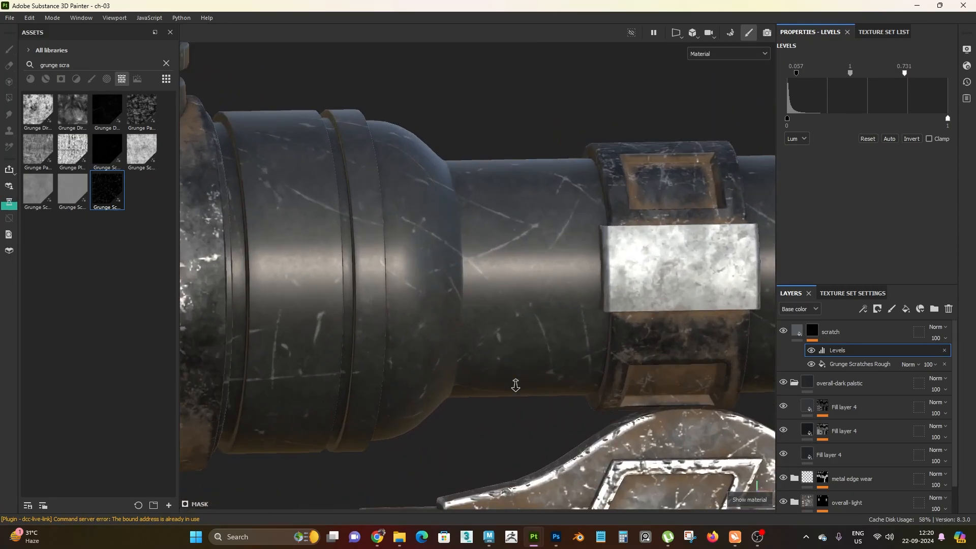
pyautogui.keyDown('alt'); pyautogui.moveTo(516, 386); pyautogui.dragTo(530, 312); pyautogui.keyUp('alt')
pyautogui.keyDown('alt'); pyautogui.moveTo(529, 311); pyautogui.dragTo(554, 380, button='right'); pyautogui.keyUp('alt')
pyautogui.click(802, 334)
pyautogui.scroll(-3, 904, 181)
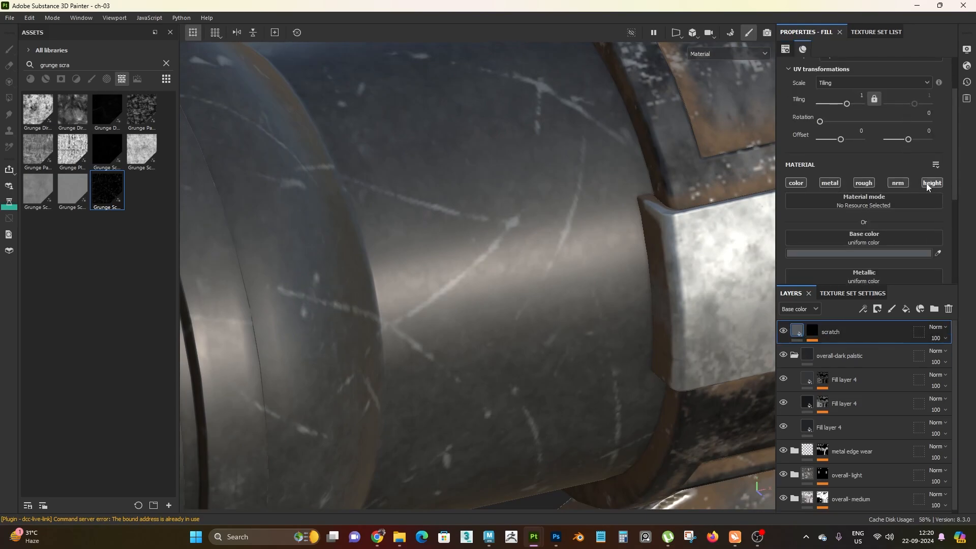
pyautogui.scroll(-3, 893, 218)
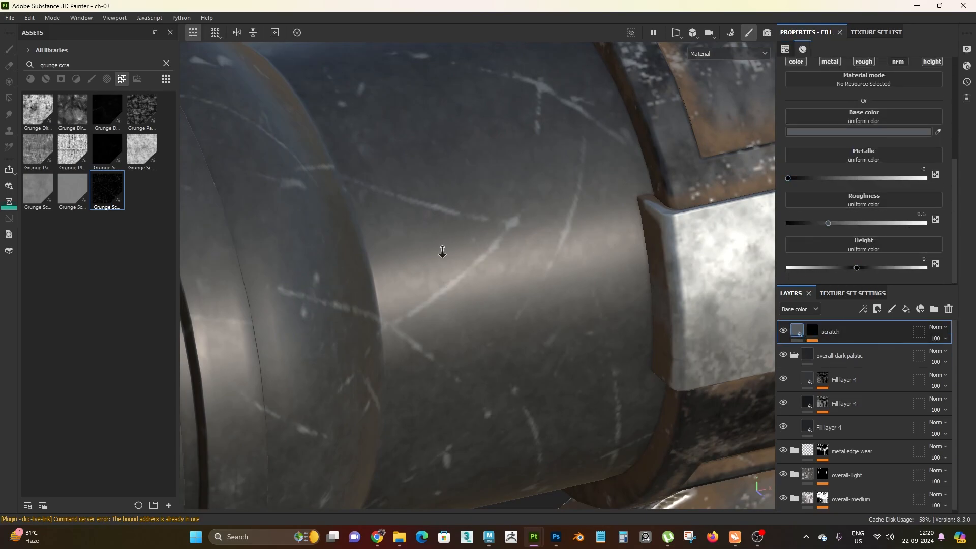
pyautogui.keyDown('alt'); pyautogui.moveTo(443, 252); pyautogui.dragTo(534, 284, button='right'); pyautogui.keyUp('alt')
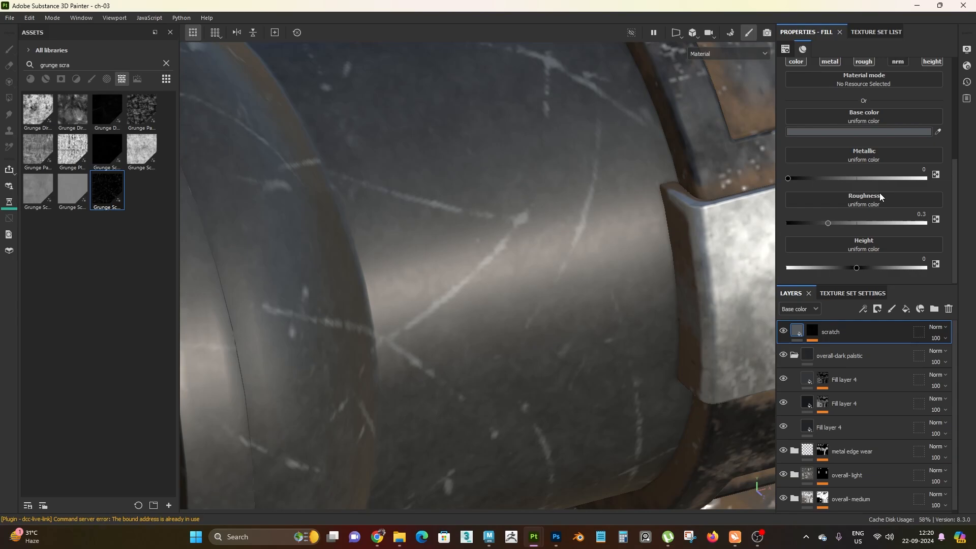
pyautogui.scroll(1, 890, 145)
pyautogui.scroll(-1, 872, 194)
pyautogui.keyDown('alt'); pyautogui.moveTo(536, 286); pyautogui.dragTo(476, 316, button='right'); pyautogui.keyUp('alt')
pyautogui.scroll(-3, 475, 311)
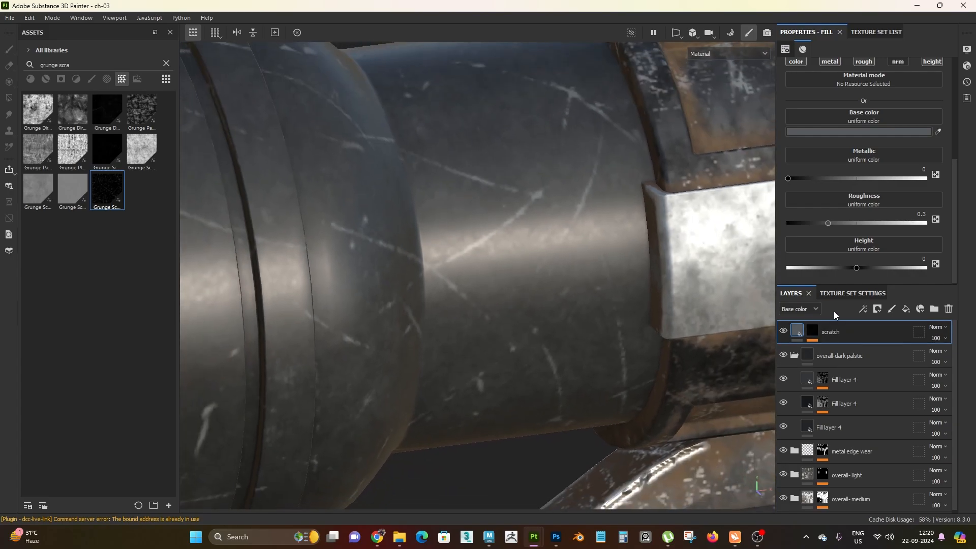
pyautogui.click(936, 264)
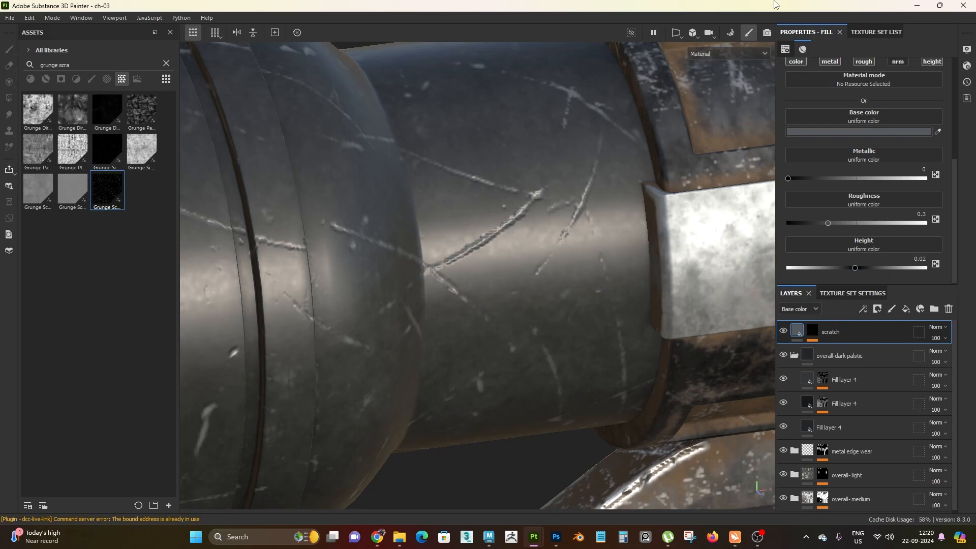
# Examine the depth of the engraved scratches on the scope tube up close and from the side.
pyautogui.scroll(-3, 531, 258)
pyautogui.keyDown('alt'); pyautogui.moveTo(468, 233); pyautogui.dragTo(540, 267); pyautogui.keyUp('alt')
pyautogui.scroll(3, 534, 258)
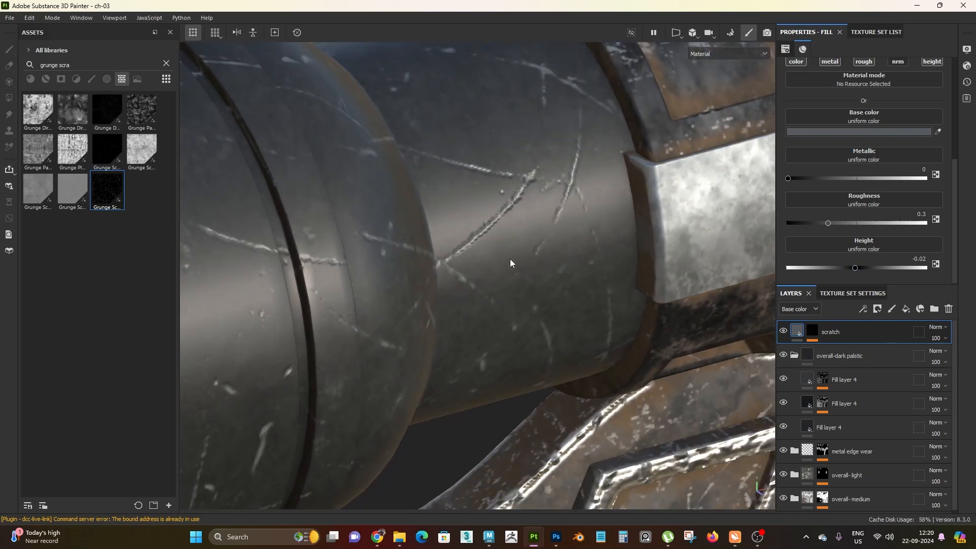
pyautogui.keyDown('shift'); pyautogui.moveTo(510, 262); pyautogui.dragTo(513, 267, button='right'); pyautogui.keyUp('shift')
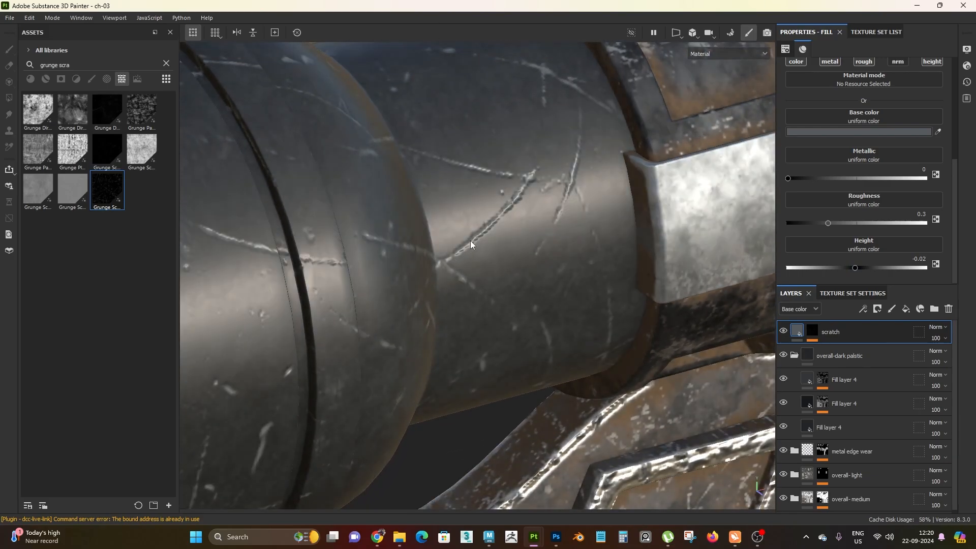
pyautogui.keyDown('alt'); pyautogui.moveTo(411, 249); pyautogui.dragTo(383, 104, button='right'); pyautogui.keyUp('alt')
pyautogui.keyDown('alt'); pyautogui.keyDown('shift'); pyautogui.moveTo(514, 244); pyautogui.dragTo(480, 218); pyautogui.keyUp('shift'); pyautogui.keyUp('alt')
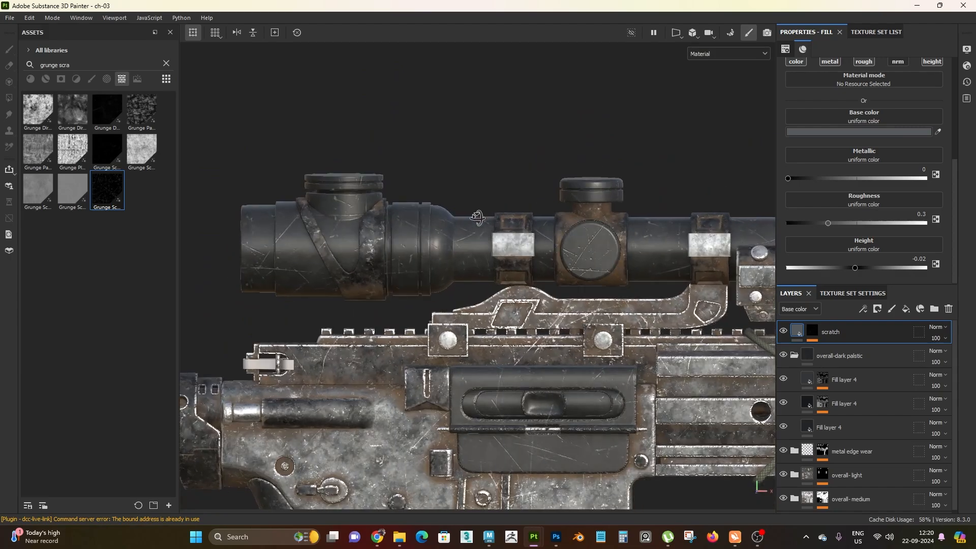
pyautogui.keyDown('alt'); pyautogui.moveTo(479, 218); pyautogui.dragTo(513, 314, button='right'); pyautogui.keyUp('alt')
# Raise the input black point of the scratch mask's Levels to about 0.193, judging it in the base color channel view.
pyautogui.press('c')
pyautogui.keyDown('alt'); pyautogui.moveTo(514, 314); pyautogui.dragTo(747, 359); pyautogui.keyUp('alt')
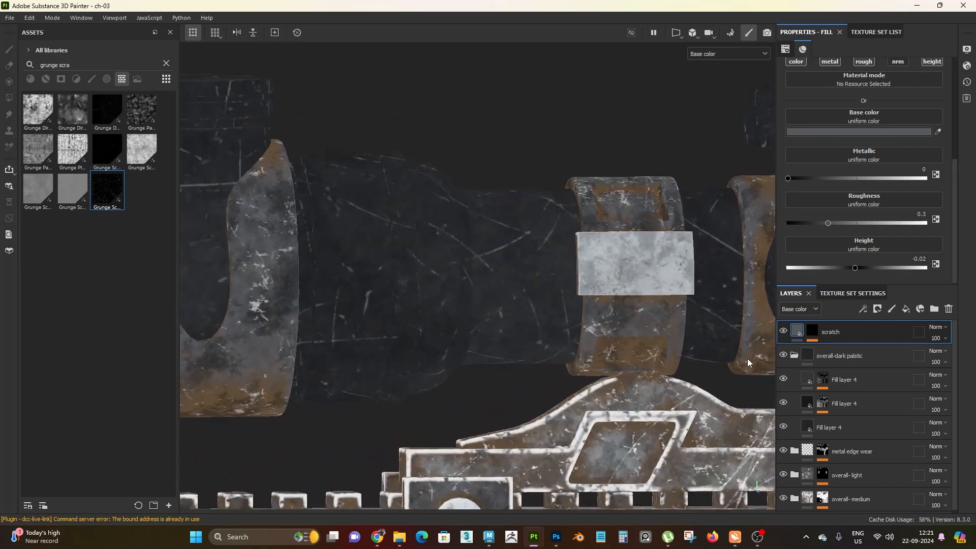
pyautogui.click(812, 331)
pyautogui.click(851, 350)
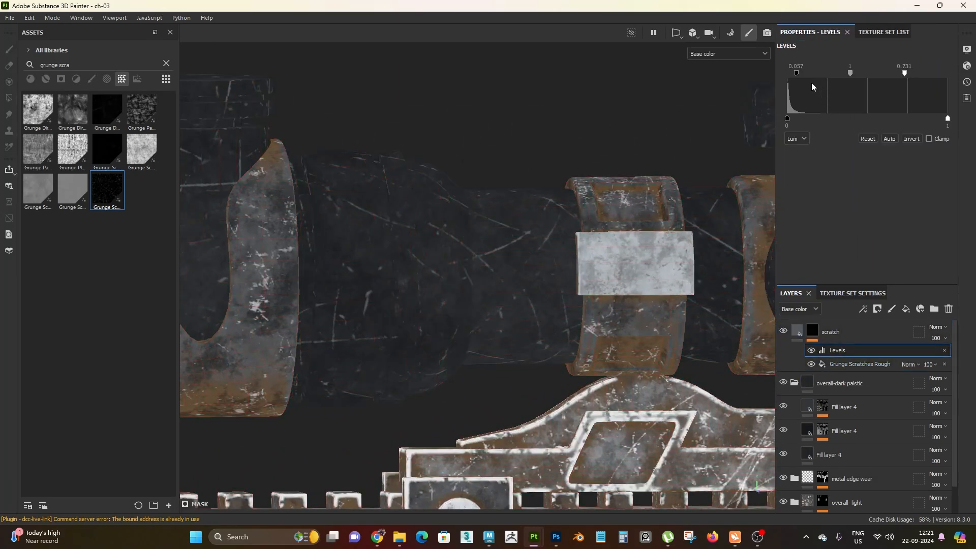
pyautogui.moveTo(797, 74)
pyautogui.mouseDown()
pyautogui.moveTo(815, 75)
pyautogui.moveTo(792, 73)
pyautogui.moveTo(807, 72)
pyautogui.mouseUp()
pyautogui.moveTo(813, 71); pyautogui.dragTo(808, 73)
pyautogui.keyDown('alt'); pyautogui.moveTo(508, 127); pyautogui.dragTo(325, 51, button='right'); pyautogui.keyUp('alt')
pyautogui.keyDown('alt'); pyautogui.moveTo(629, 261); pyautogui.dragTo(341, 236, button='middle'); pyautogui.keyUp('alt')
pyautogui.keyDown('alt'); pyautogui.moveTo(340, 235); pyautogui.dragTo(458, 203, button='right'); pyautogui.keyUp('alt')
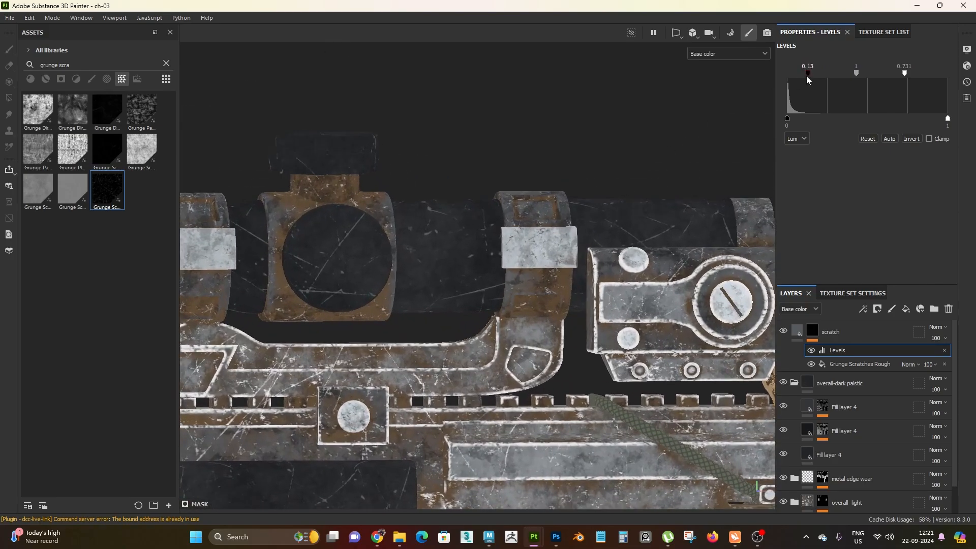
pyautogui.moveTo(807, 72); pyautogui.dragTo(819, 77)
# Examine the thinned scratches on the scope in the material view from several distances and angles.
pyautogui.keyDown('alt'); pyautogui.moveTo(397, 261); pyautogui.dragTo(285, 244, button='right'); pyautogui.keyUp('alt')
pyautogui.keyDown('alt'); pyautogui.moveTo(285, 244); pyautogui.dragTo(600, 203, button='middle'); pyautogui.keyUp('alt')
pyautogui.keyDown('alt'); pyautogui.moveTo(600, 204); pyautogui.dragTo(504, 303); pyautogui.keyUp('alt')
pyautogui.press('m')
pyautogui.keyDown('alt'); pyautogui.moveTo(505, 303); pyautogui.dragTo(333, 121, button='right'); pyautogui.keyUp('alt')
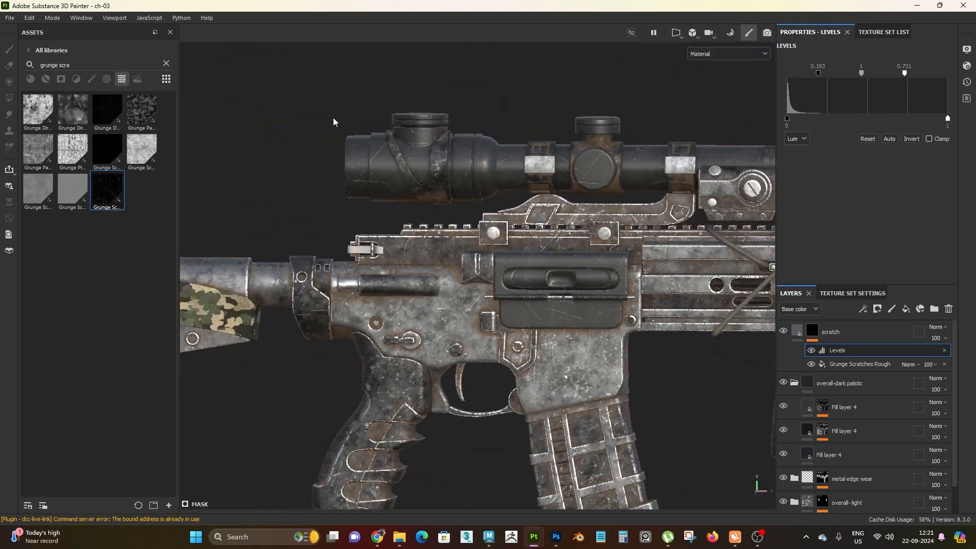
pyautogui.keyDown('alt'); pyautogui.moveTo(415, 193); pyautogui.dragTo(447, 243, button='right'); pyautogui.keyUp('alt')
pyautogui.click(798, 333)
pyautogui.keyDown('alt'); pyautogui.moveTo(484, 297); pyautogui.dragTo(499, 336, button='right'); pyautogui.keyUp('alt')
pyautogui.keyDown('alt'); pyautogui.moveTo(521, 267); pyautogui.dragTo(518, 394, button='middle'); pyautogui.keyUp('alt')
pyautogui.keyDown('alt'); pyautogui.moveTo(519, 371); pyautogui.dragTo(539, 413, button='right'); pyautogui.keyUp('alt')
pyautogui.keyDown('alt'); pyautogui.moveTo(552, 305); pyautogui.dragTo(621, 376); pyautogui.keyUp('alt')
pyautogui.keyDown('alt'); pyautogui.moveTo(622, 375); pyautogui.dragTo(564, 359, button='middle'); pyautogui.keyUp('alt')
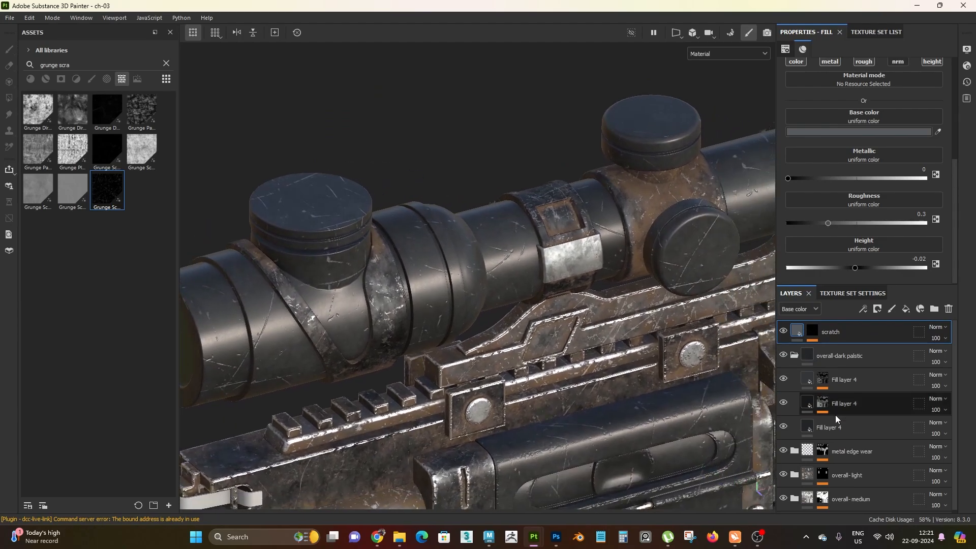
# Collapse the overall-dark palstic folder and check the scratched plastic along the scope and receiver.
pyautogui.click(794, 357)
pyautogui.keyDown('alt'); pyautogui.moveTo(524, 284); pyautogui.dragTo(496, 243, button='right'); pyautogui.keyUp('alt')
pyautogui.keyDown('alt'); pyautogui.moveTo(496, 243); pyautogui.dragTo(488, 275); pyautogui.keyUp('alt')
pyautogui.keyDown('alt'); pyautogui.moveTo(636, 371); pyautogui.dragTo(676, 422, button='right'); pyautogui.keyUp('alt')
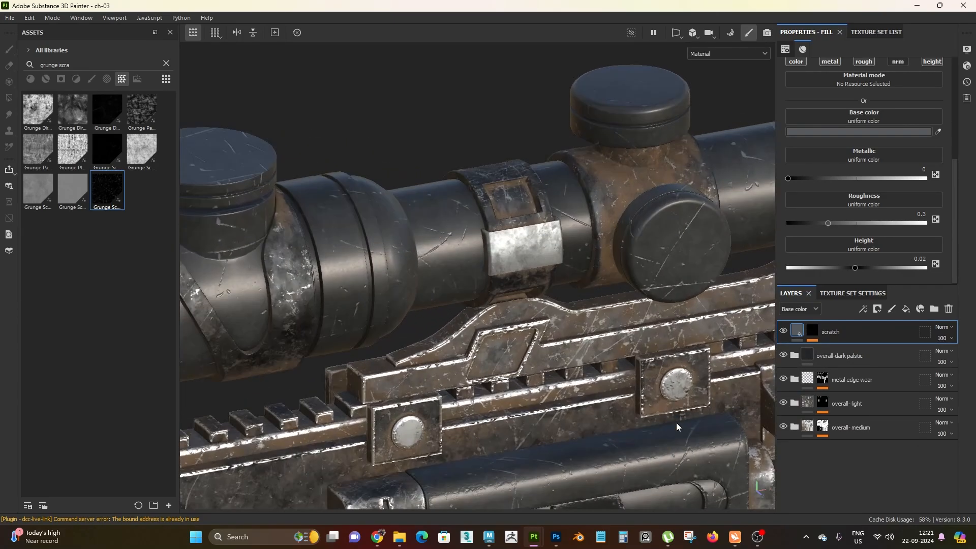
pyautogui.keyDown('alt'); pyautogui.moveTo(677, 426); pyautogui.dragTo(562, 282); pyautogui.keyUp('alt')
pyautogui.keyDown('alt'); pyautogui.moveTo(562, 283); pyautogui.dragTo(536, 257, button='right'); pyautogui.keyUp('alt')
pyautogui.keyDown('alt'); pyautogui.moveTo(536, 257); pyautogui.dragTo(758, 144, button='middle'); pyautogui.keyUp('alt')
# Copy the dirt folder from the overall-light folder and paste it above the scratch layer.
pyautogui.click(863, 403)
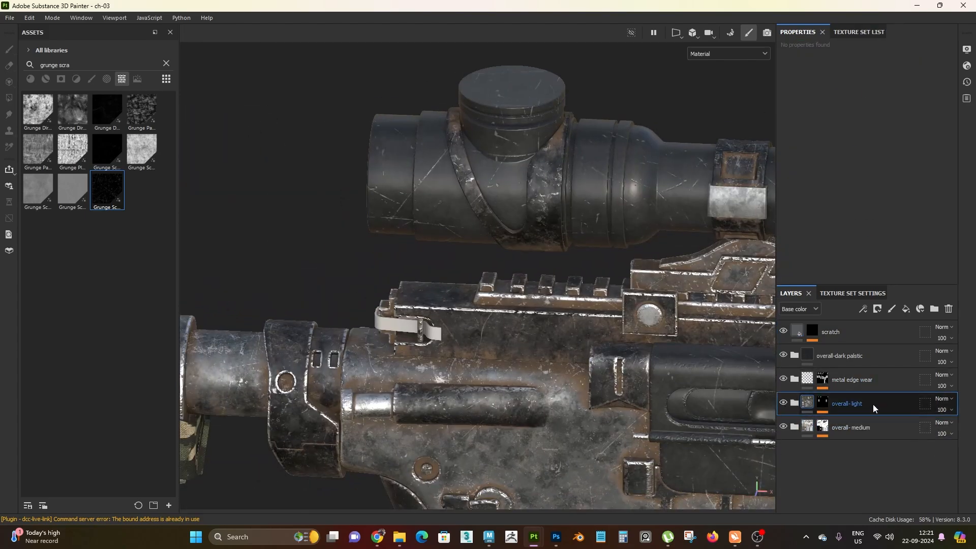
pyautogui.click(794, 403)
pyautogui.click(858, 473)
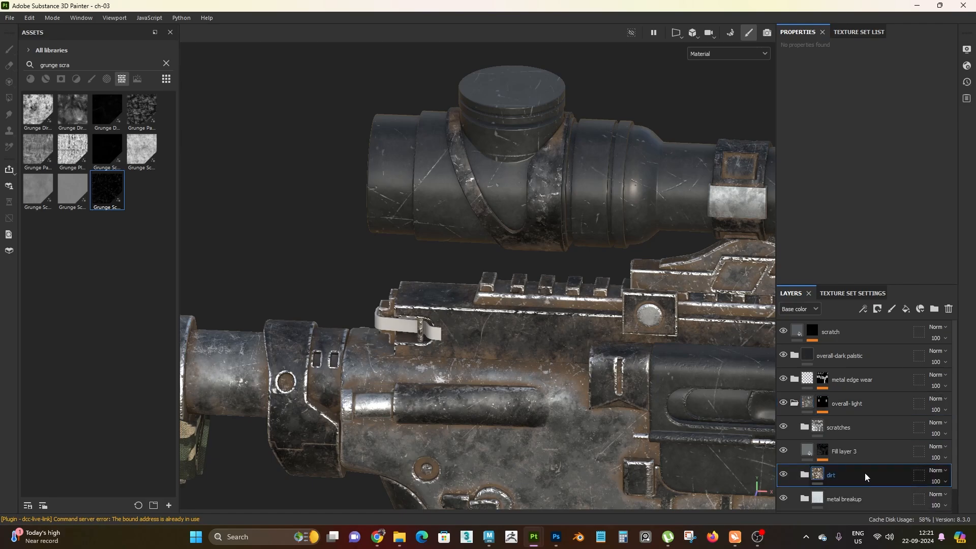
pyautogui.click(795, 405)
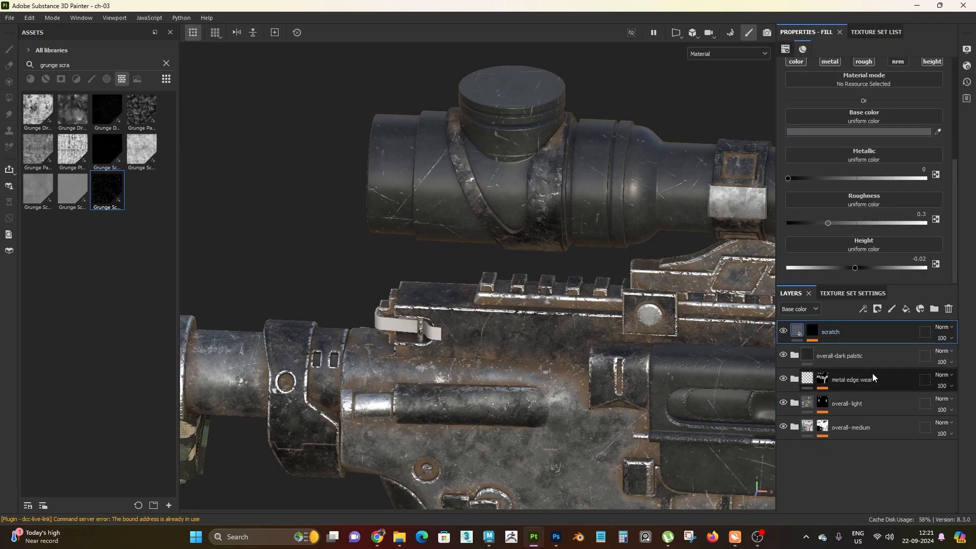
pyautogui.hotkey('ctrl', 'v')
# Create a new folder at the top of the layer stack and move dirt, scratch and overall-dark palstic into it.
pyautogui.scroll(-4, 570, 310)
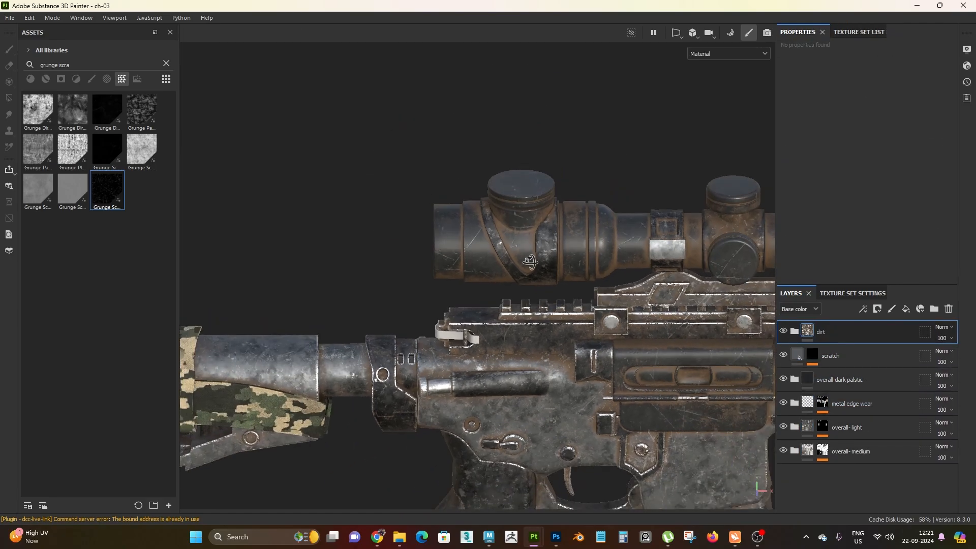
pyautogui.scroll(3, 634, 319)
pyautogui.keyDown('alt'); pyautogui.moveTo(570, 311); pyautogui.dragTo(673, 372); pyautogui.keyUp('alt')
pyautogui.click(935, 308)
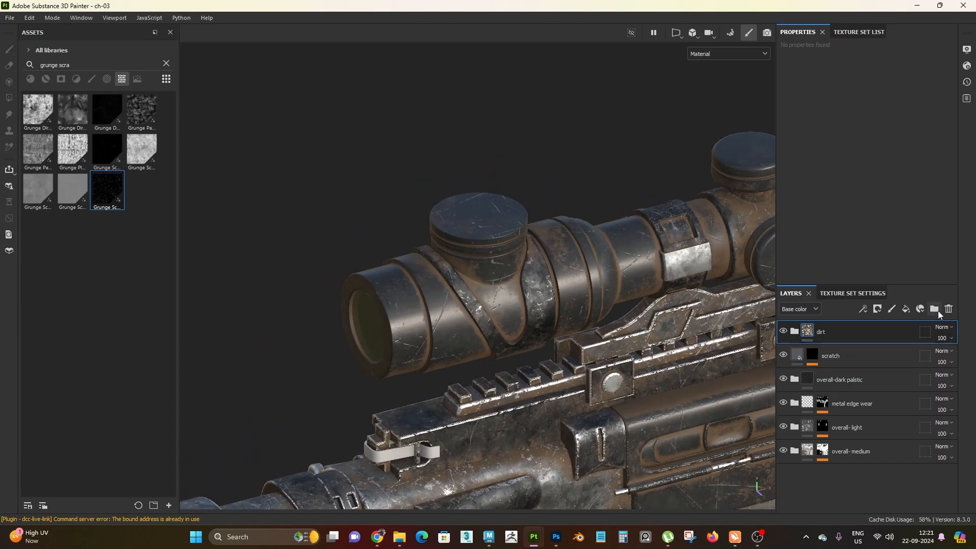
pyautogui.click(847, 358)
pyautogui.keyDown('shift'); pyautogui.click(852, 408); pyautogui.keyUp('shift')
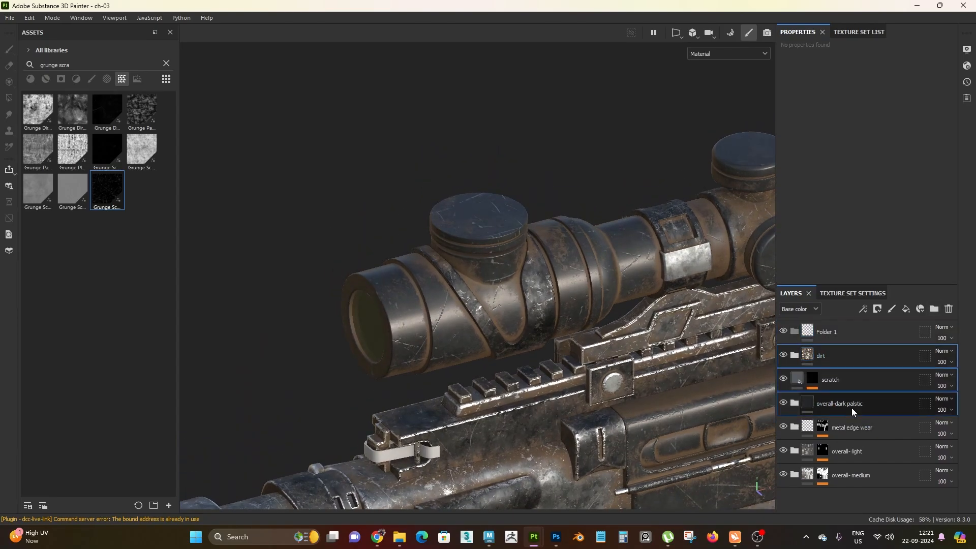
pyautogui.moveTo(831, 356); pyautogui.dragTo(839, 333)
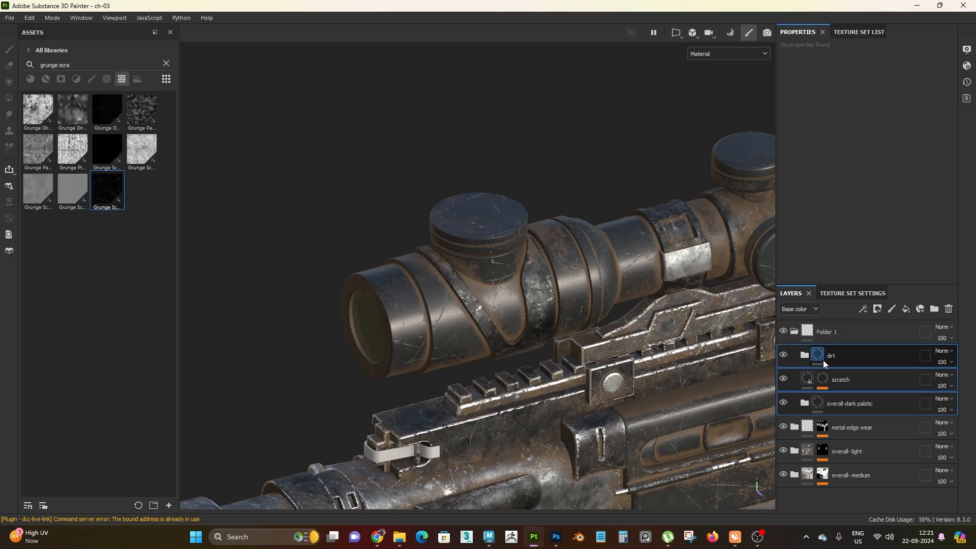
# Copy the name of the overall-dark palstic folder and rename that folder as color var.
pyautogui.doubleClick(859, 405)
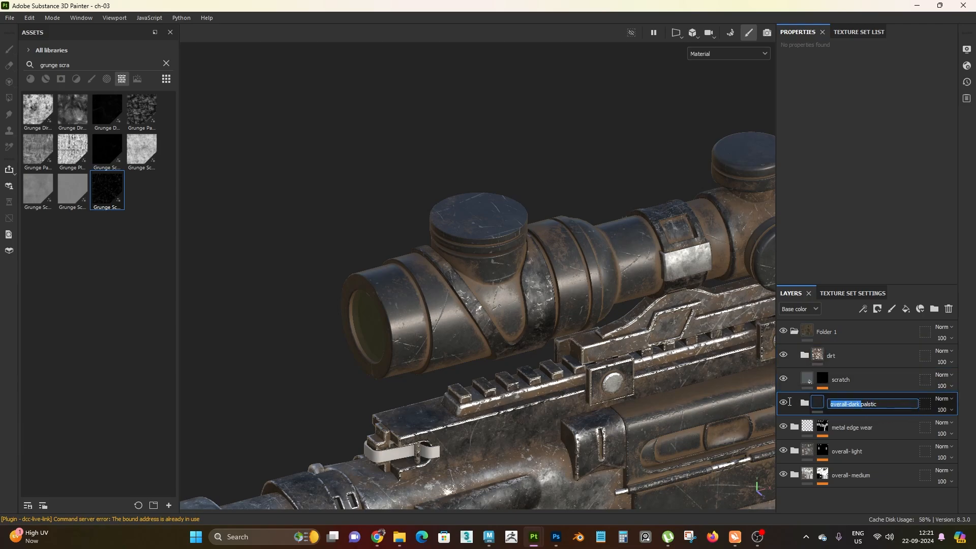
pyautogui.moveTo(891, 404); pyautogui.dragTo(762, 398)
pyautogui.hotkey('ctrl', 'c')
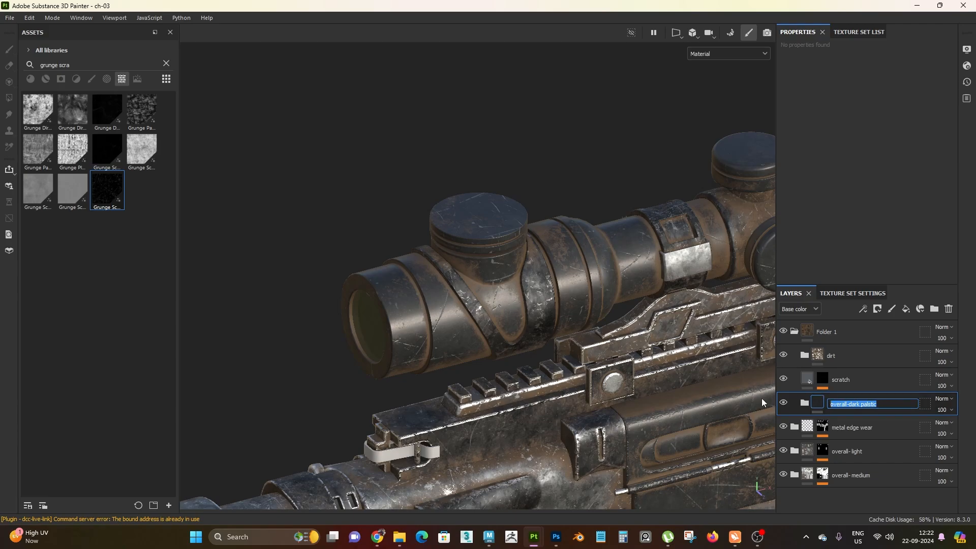
pyautogui.write('color var')
pyautogui.press('Return')
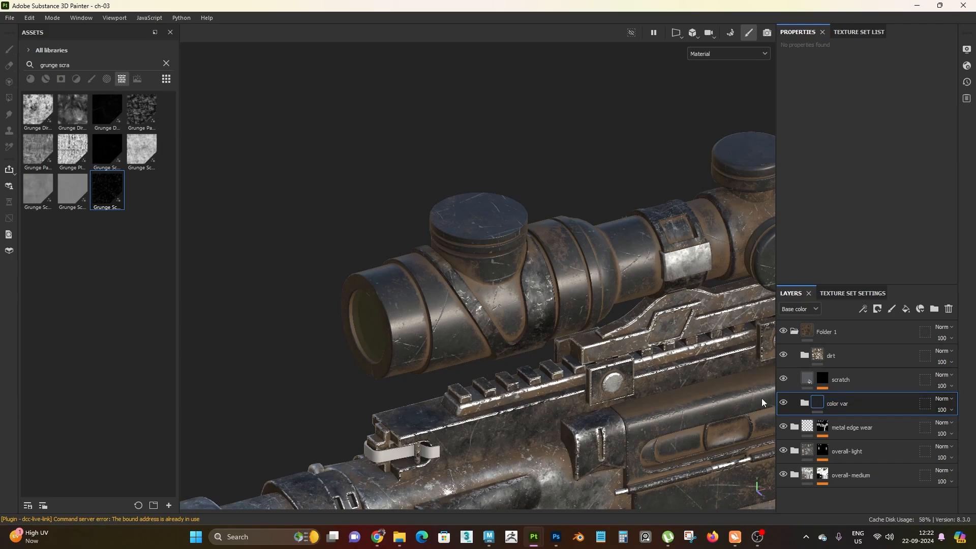
# Collapse the new top folder and rename it as plastic-dark.
pyautogui.click(794, 331)
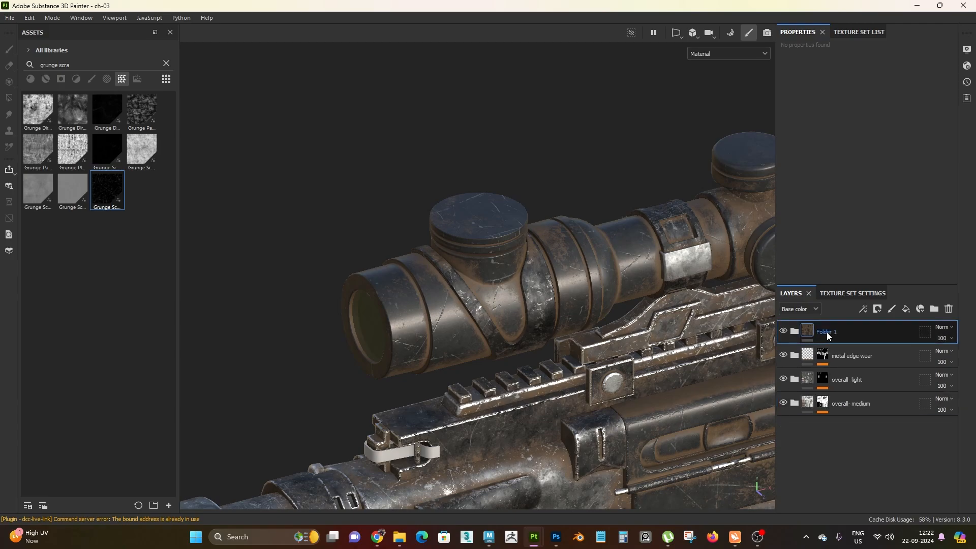
pyautogui.doubleClick(834, 331)
pyautogui.hotkey('ctrl', 'v')
pyautogui.moveTo(872, 333); pyautogui.dragTo(782, 338)
pyautogui.write('plas')
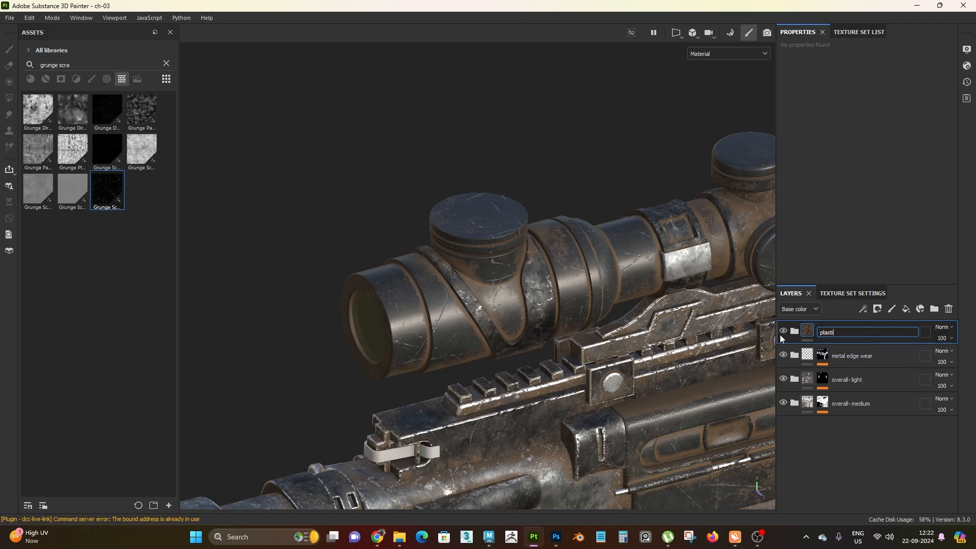
pyautogui.write('tic-dark')
pyautogui.press('Return')
# Add a white mask with a paint effect to the dirt folder inside plastic-dark.
pyautogui.scroll(-2, 441, 243)
pyautogui.keyDown('alt'); pyautogui.moveTo(442, 243); pyautogui.dragTo(377, 203); pyautogui.keyUp('alt')
pyautogui.scroll(3, 514, 393)
pyautogui.keyDown('alt'); pyautogui.moveTo(514, 392); pyautogui.dragTo(490, 317, button='middle'); pyautogui.keyUp('alt')
pyautogui.scroll(3, 491, 318)
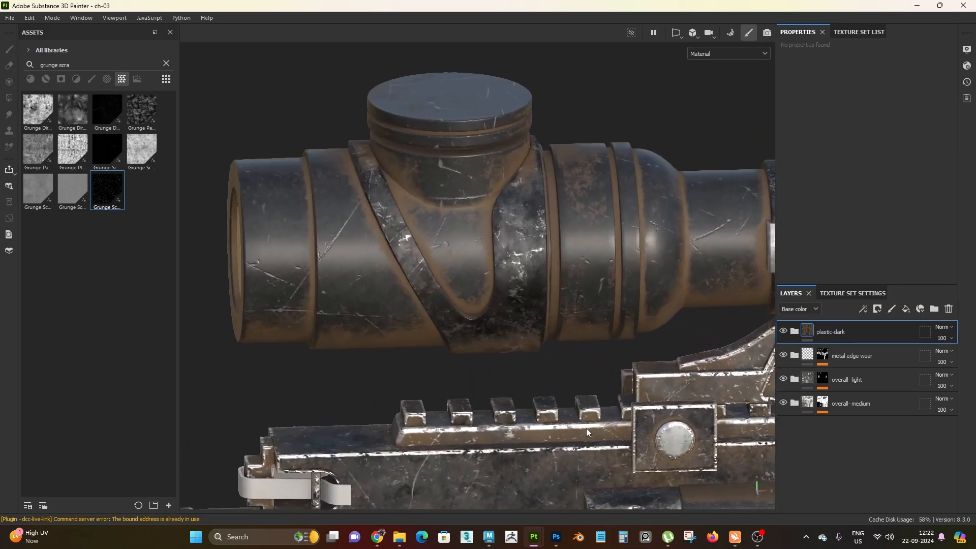
pyautogui.moveTo(534, 343)
pyautogui.keyDown('alt'); pyautogui.mouseDown()
pyautogui.moveTo(538, 294)
pyautogui.moveTo(542, 335)
pyautogui.mouseUp(); pyautogui.keyUp('alt')
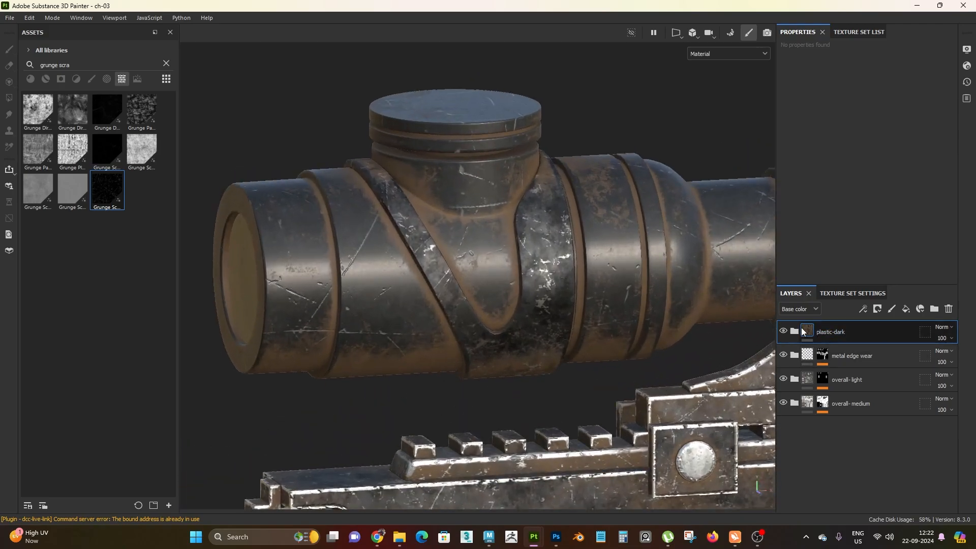
pyautogui.click(795, 331)
pyautogui.rightClick(858, 358)
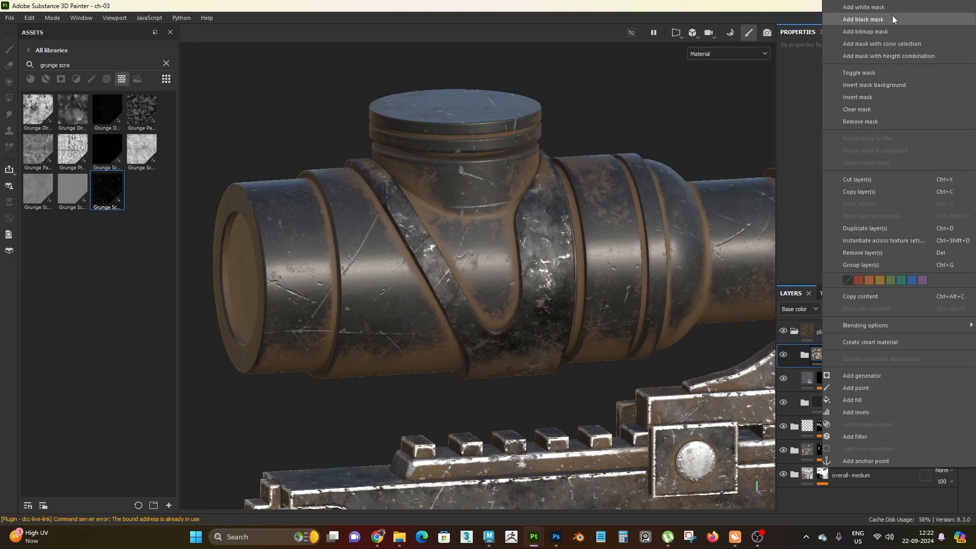
pyautogui.click(892, 17)
pyautogui.rightClick(875, 354)
pyautogui.click(864, 339)
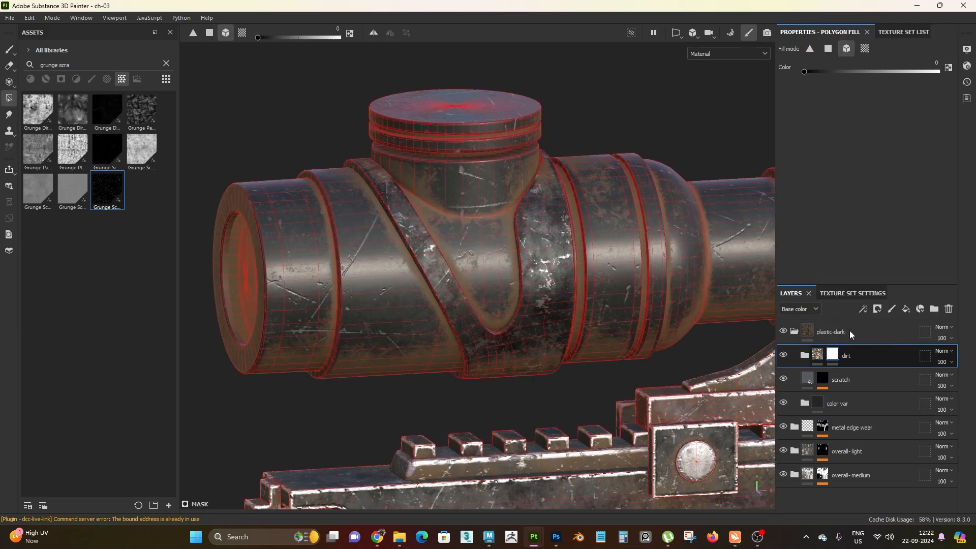
# Clear the asset search and choose the Dirt 1 brush for painting on the dirt mask.
pyautogui.click(166, 63)
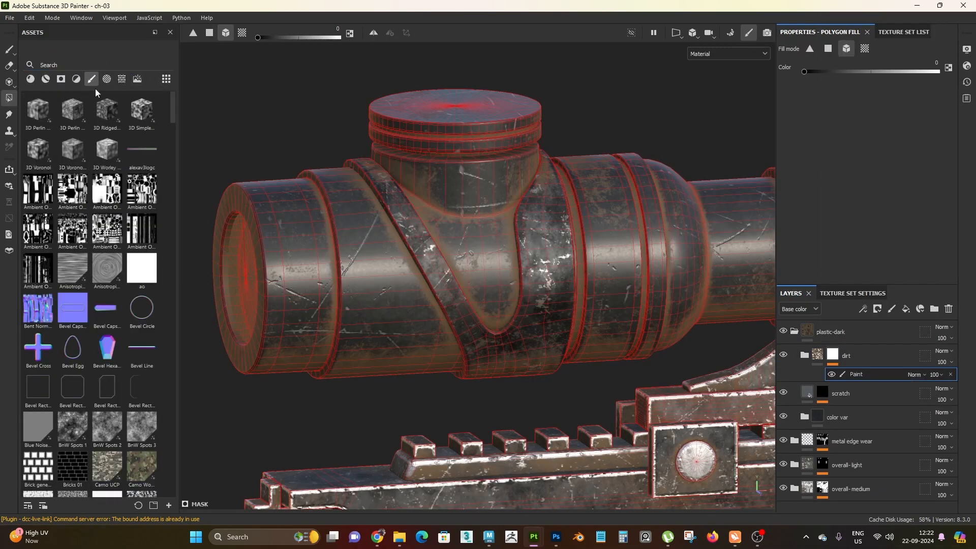
pyautogui.click(91, 79)
pyautogui.scroll(-5, 101, 279)
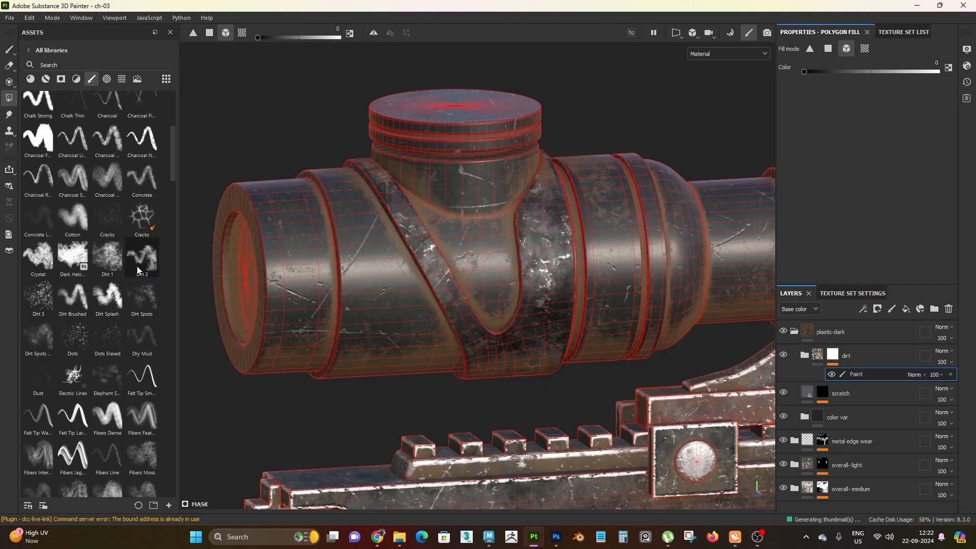
pyautogui.click(111, 269)
pyautogui.scroll(-1, 523, 322)
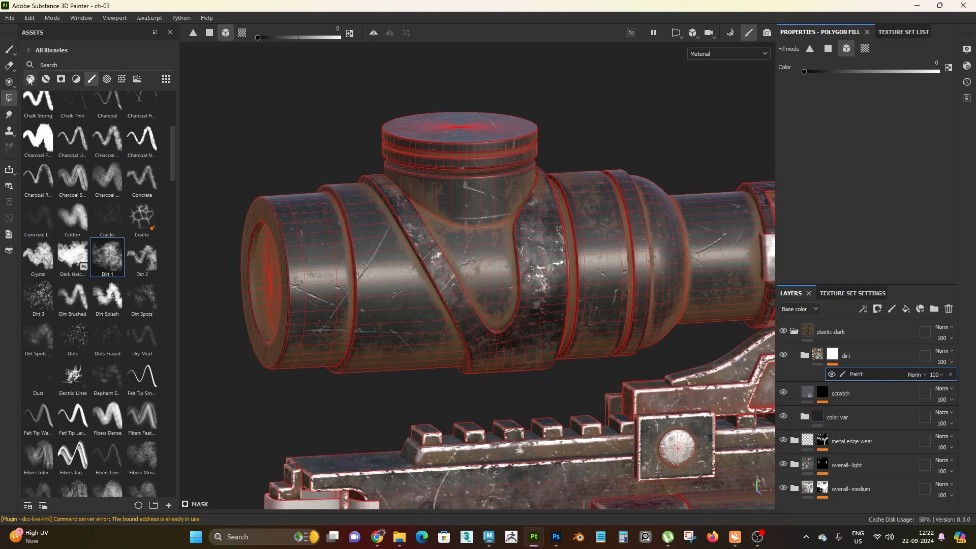
pyautogui.click(10, 49)
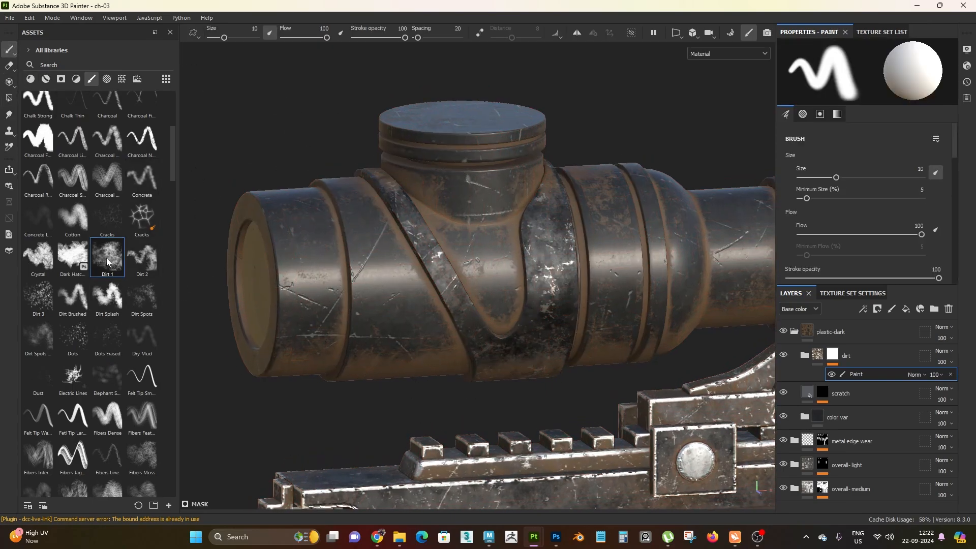
pyautogui.click(107, 262)
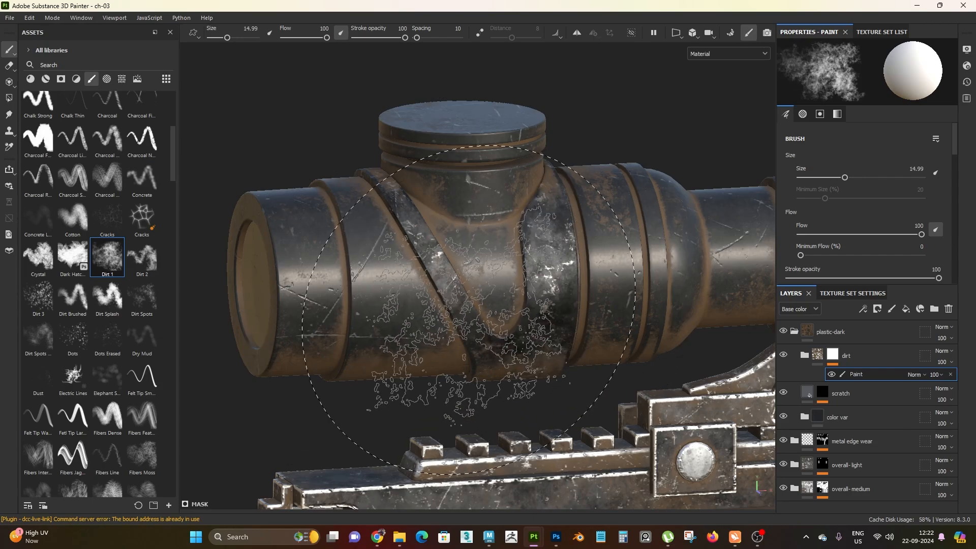
# Set the brush size to about 1.6 and paint black on the dirt mask around the raised collar beneath the ridged turret.
pyautogui.moveTo(469, 311)
pyautogui.keyDown('ctrl'); pyautogui.mouseDown(button='right')
pyautogui.moveTo(479, 300)
pyautogui.moveTo(476, 269)
pyautogui.moveTo(544, 288)
pyautogui.mouseUp(button='right'); pyautogui.keyUp('ctrl')
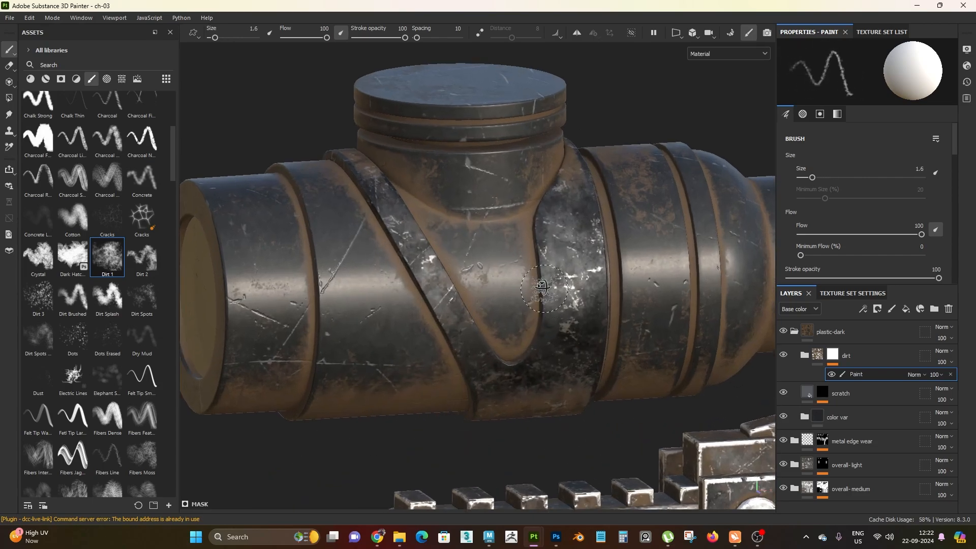
pyautogui.keyDown('alt'); pyautogui.moveTo(543, 288); pyautogui.dragTo(492, 284); pyautogui.keyUp('alt')
pyautogui.press('x')
pyautogui.keyDown('alt'); pyautogui.moveTo(486, 272); pyautogui.dragTo(501, 275, button='right'); pyautogui.keyUp('alt')
pyautogui.keyDown('alt'); pyautogui.moveTo(501, 223); pyautogui.dragTo(464, 236); pyautogui.keyUp('alt')
pyautogui.moveTo(458, 189)
pyautogui.mouseDown()
pyautogui.moveTo(466, 220)
pyautogui.moveTo(453, 221)
pyautogui.moveTo(508, 219)
pyautogui.moveTo(564, 174)
pyautogui.moveTo(616, 164)
pyautogui.mouseUp()
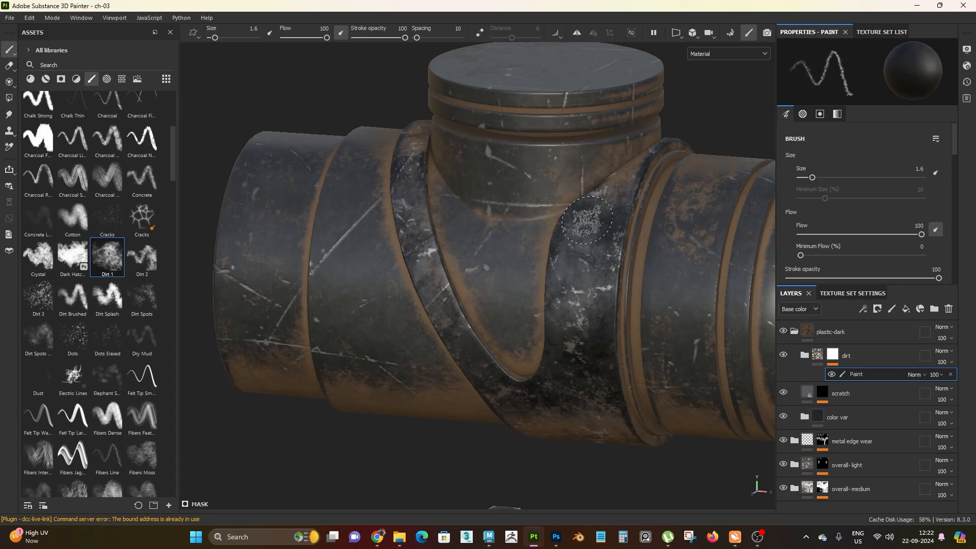
pyautogui.moveTo(642, 224)
pyautogui.mouseDown()
pyautogui.moveTo(635, 220)
pyautogui.moveTo(646, 229)
pyautogui.moveTo(638, 376)
pyautogui.mouseUp()
pyautogui.keyDown('alt'); pyautogui.moveTo(590, 406); pyautogui.dragTo(580, 350); pyautogui.keyUp('alt')
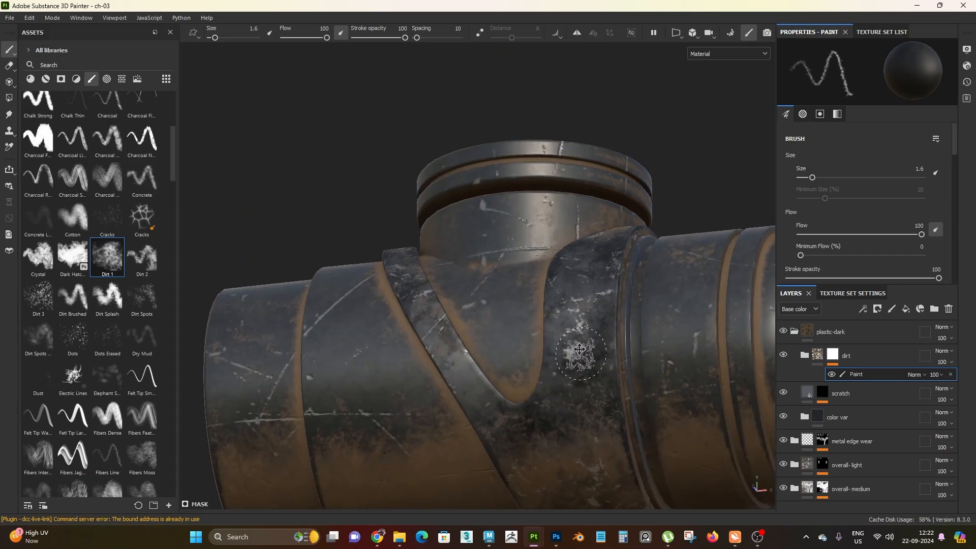
pyautogui.keyDown('alt'); pyautogui.moveTo(579, 350); pyautogui.dragTo(634, 67, button='middle'); pyautogui.keyUp('alt')
pyautogui.keyDown('alt'); pyautogui.moveTo(635, 67); pyautogui.dragTo(670, 190); pyautogui.keyUp('alt')
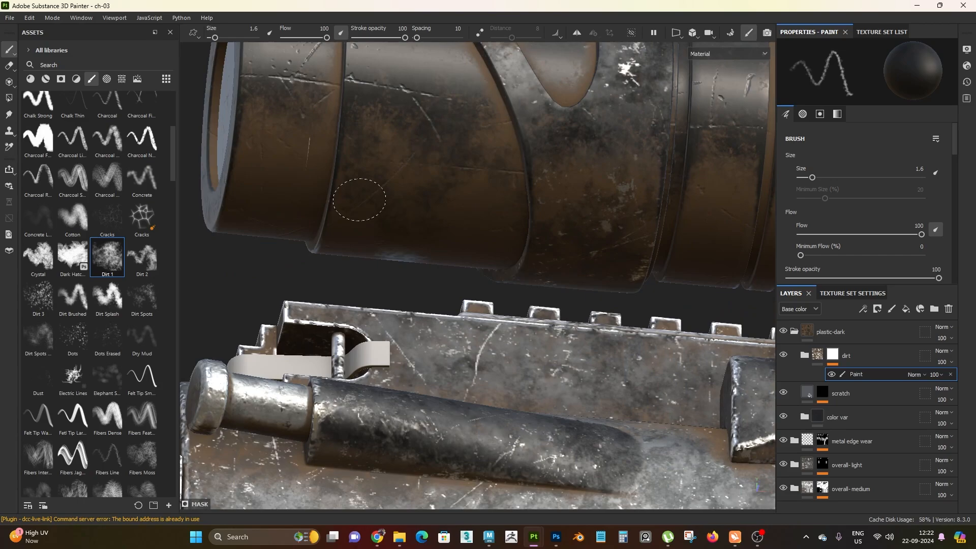
# Enlarge the brush to about 3.49 and thin the dirt along the lower eyepiece tube and neighbouring rings.
pyautogui.keyDown('ctrl'); pyautogui.moveTo(428, 161); pyautogui.dragTo(500, 161, button='right'); pyautogui.keyUp('ctrl')
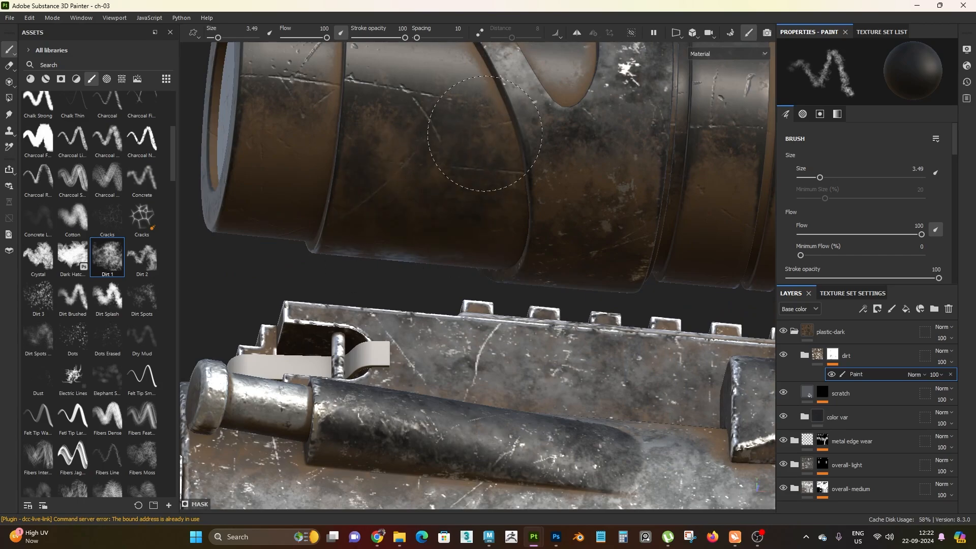
pyautogui.keyDown('alt'); pyautogui.moveTo(399, 137); pyautogui.dragTo(409, 191); pyautogui.keyUp('alt')
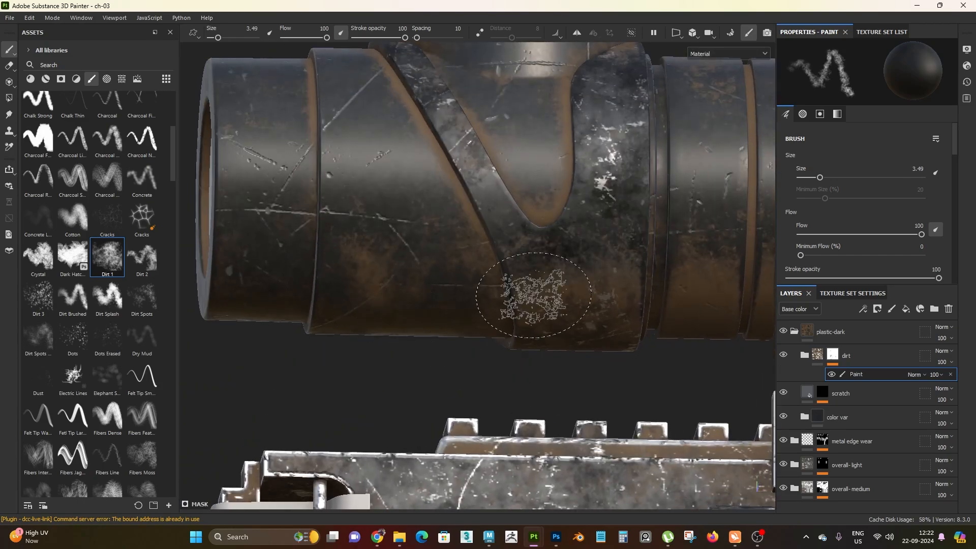
pyautogui.keyDown('alt'); pyautogui.moveTo(554, 321); pyautogui.dragTo(521, 315); pyautogui.keyUp('alt')
pyautogui.keyDown('alt'); pyautogui.moveTo(521, 316); pyautogui.dragTo(342, 315, button='middle'); pyautogui.keyUp('alt')
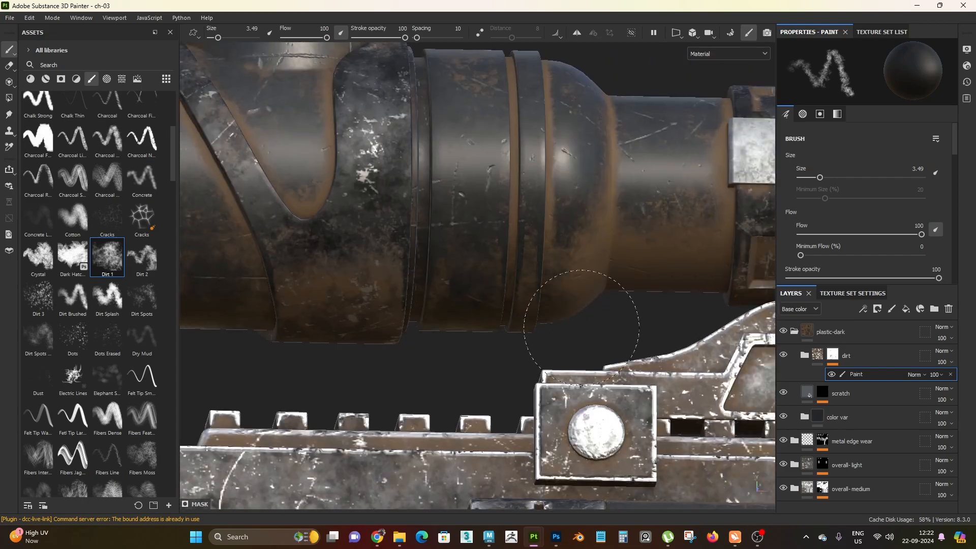
pyautogui.keyDown('alt'); pyautogui.moveTo(574, 127); pyautogui.dragTo(518, 274, button='middle'); pyautogui.keyUp('alt')
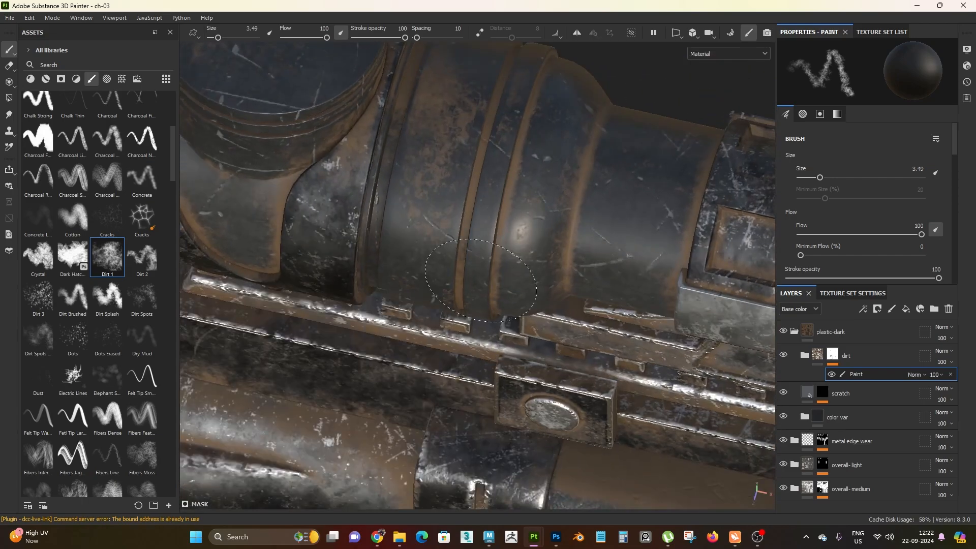
pyautogui.keyDown('alt'); pyautogui.moveTo(572, 301); pyautogui.dragTo(588, 318, button='middle'); pyautogui.keyUp('alt')
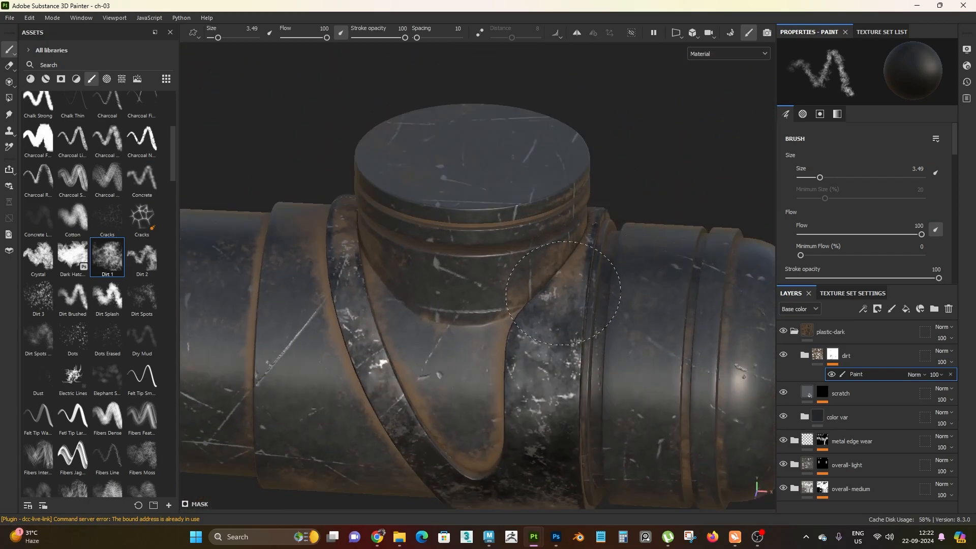
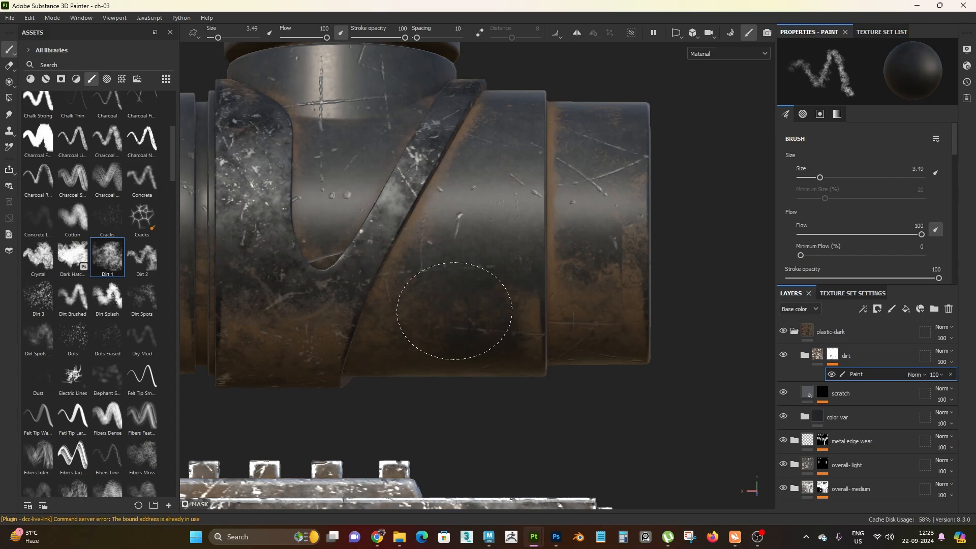
# Continue painting out dirt on the scope's opposite side, around the middle turret housing and the mount rings.
pyautogui.keyDown('alt'); pyautogui.moveTo(568, 326); pyautogui.dragTo(575, 338); pyautogui.keyUp('alt')
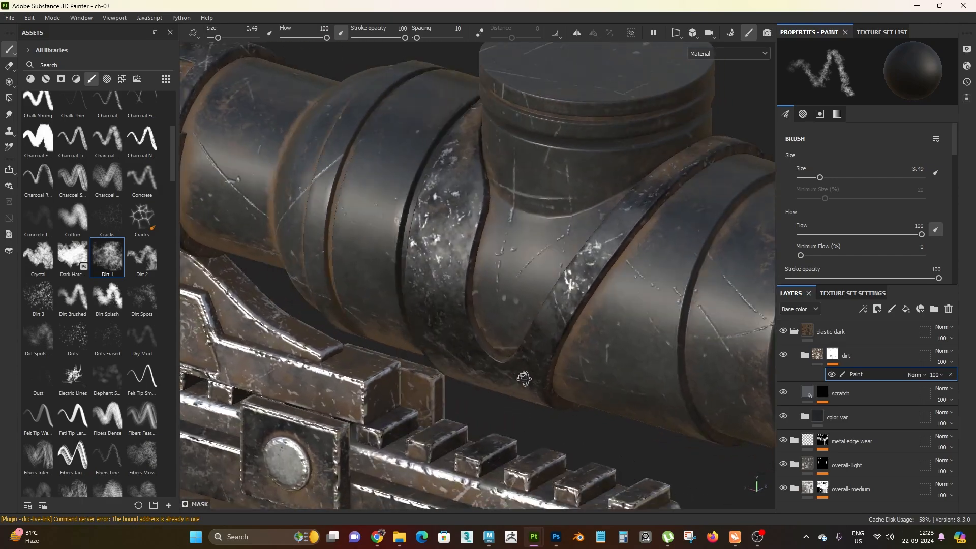
pyautogui.moveTo(559, 264)
pyautogui.keyDown('alt'); pyautogui.mouseDown()
pyautogui.moveTo(521, 339)
pyautogui.moveTo(458, 310)
pyautogui.moveTo(375, 389)
pyautogui.mouseUp(); pyautogui.keyUp('alt')
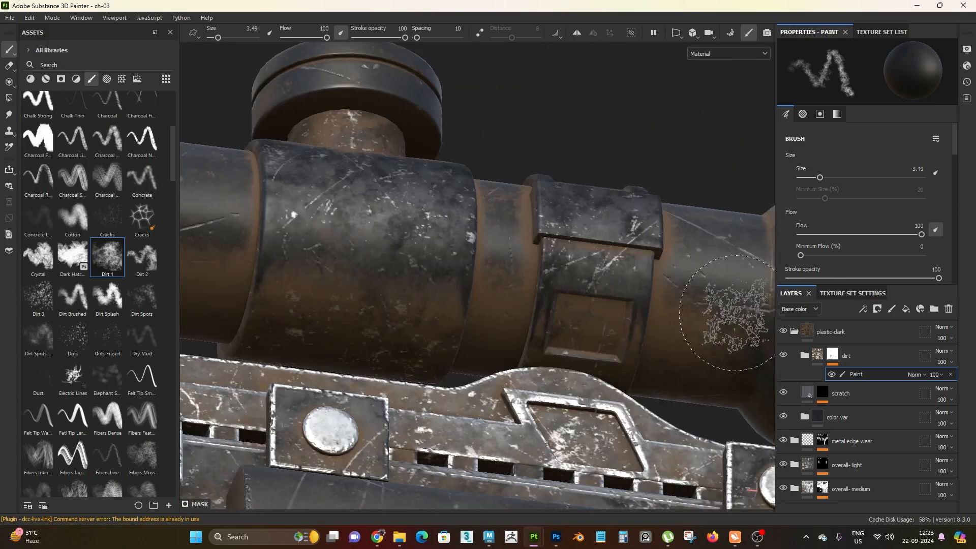
pyautogui.keyDown('alt'); pyautogui.moveTo(522, 151); pyautogui.dragTo(529, 186); pyautogui.keyUp('alt')
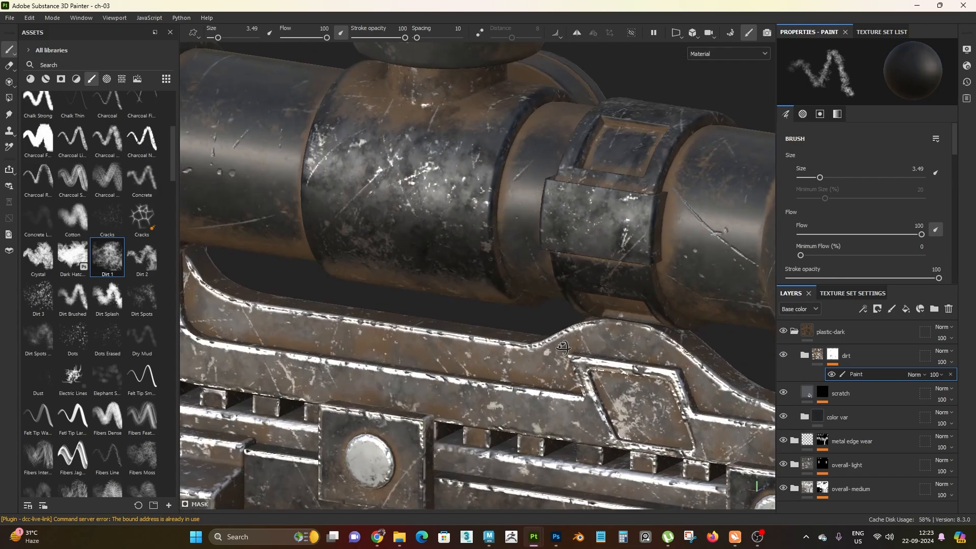
pyautogui.keyDown('ctrl'); pyautogui.keyDown('alt'); pyautogui.moveTo(513, 127); pyautogui.dragTo(419, 366); pyautogui.keyUp('alt'); pyautogui.keyUp('ctrl')
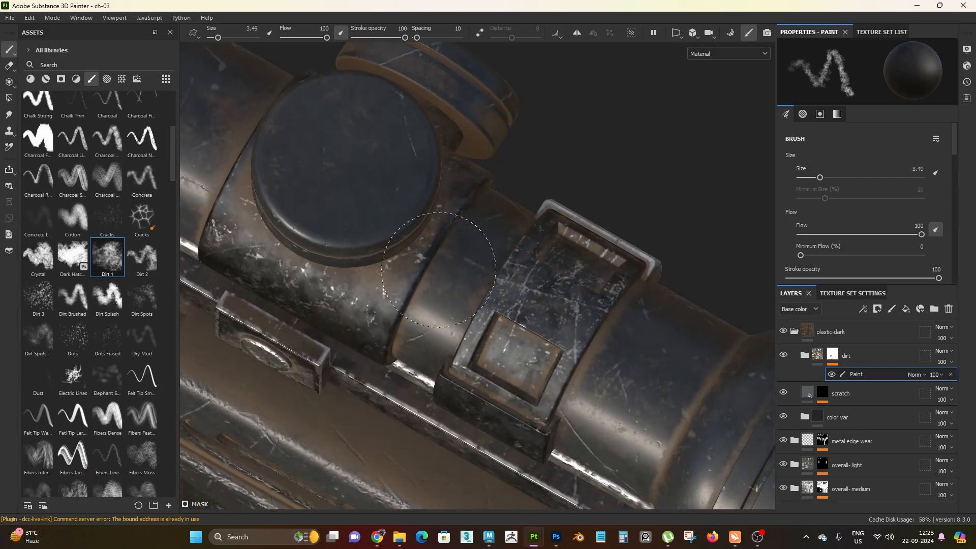
pyautogui.keyDown('alt'); pyautogui.moveTo(439, 270); pyautogui.dragTo(335, 190); pyautogui.keyUp('alt')
pyautogui.keyDown('alt'); pyautogui.moveTo(336, 190); pyautogui.dragTo(437, 97, button='middle'); pyautogui.keyUp('alt')
pyautogui.moveTo(680, 211)
pyautogui.keyDown('alt'); pyautogui.mouseDown(button='middle')
pyautogui.moveTo(621, 286)
pyautogui.moveTo(360, 365)
pyautogui.mouseUp(button='middle'); pyautogui.keyUp('alt')
pyautogui.keyDown('alt'); pyautogui.moveTo(656, 253); pyautogui.dragTo(481, 402, button='middle'); pyautogui.keyUp('alt')
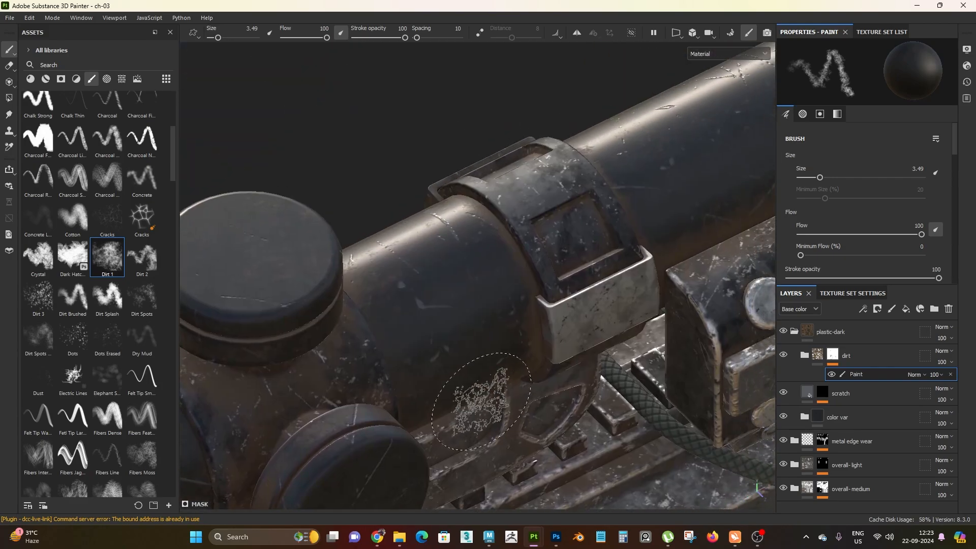
# Thin the dirt along the front tube behind the side-mounted device and beside the round side turret.
pyautogui.keyDown('alt'); pyautogui.moveTo(687, 351); pyautogui.dragTo(630, 312); pyautogui.keyUp('alt')
pyautogui.keyDown('alt'); pyautogui.moveTo(630, 312); pyautogui.dragTo(310, 333, button='middle'); pyautogui.keyUp('alt')
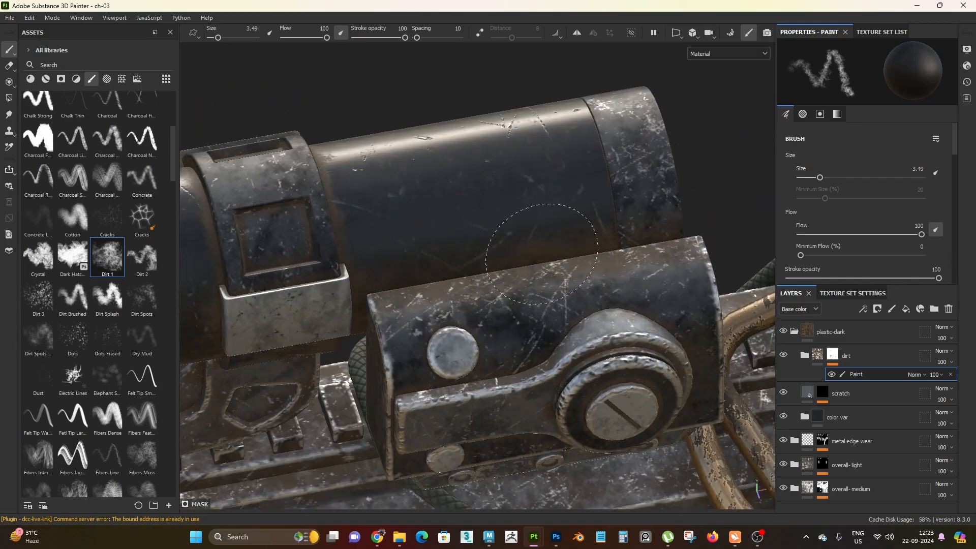
pyautogui.keyDown('alt'); pyautogui.moveTo(380, 311); pyautogui.dragTo(328, 259); pyautogui.keyUp('alt')
pyautogui.keyDown('alt'); pyautogui.moveTo(293, 329); pyautogui.dragTo(722, 183, button='middle'); pyautogui.keyUp('alt')
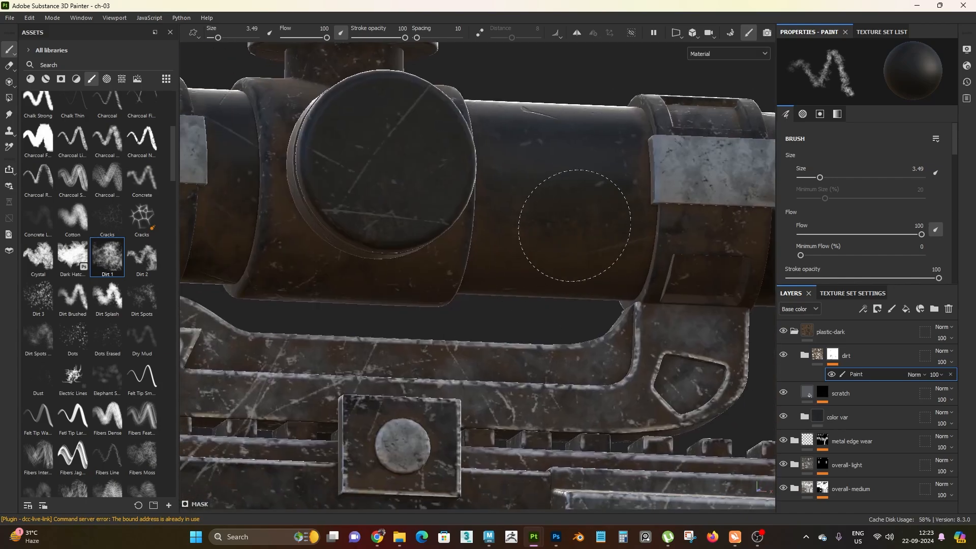
pyautogui.keyDown('alt'); pyautogui.moveTo(585, 239); pyautogui.dragTo(560, 218); pyautogui.keyUp('alt')
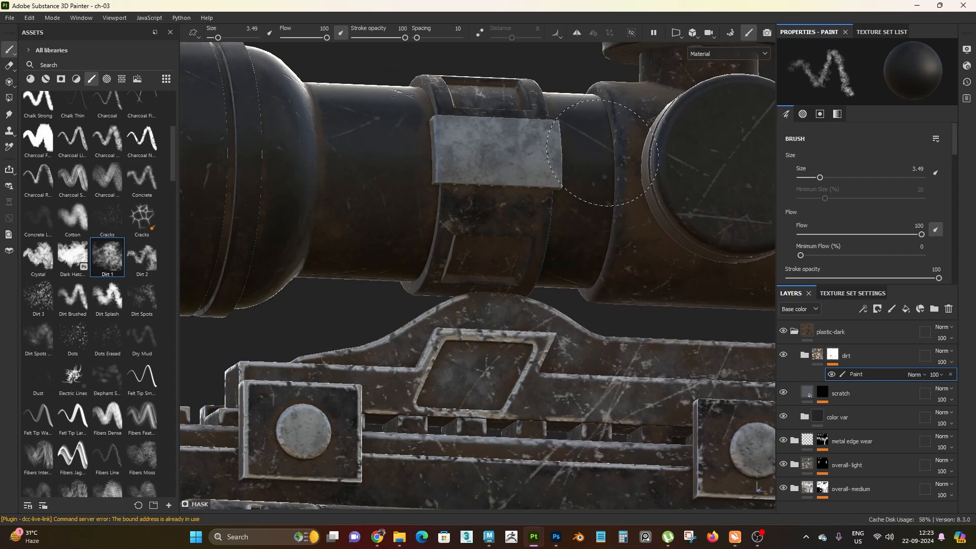
# Examine the reduced dirt along the scope from the eyepiece to the middle turrets.
pyautogui.keyDown('alt'); pyautogui.moveTo(603, 153); pyautogui.dragTo(377, 290, button='right'); pyautogui.keyUp('alt')
pyautogui.keyDown('alt'); pyautogui.moveTo(377, 290); pyautogui.dragTo(702, 229, button='middle'); pyautogui.keyUp('alt')
pyautogui.keyDown('alt'); pyautogui.moveTo(702, 229); pyautogui.dragTo(660, 282); pyautogui.keyUp('alt')
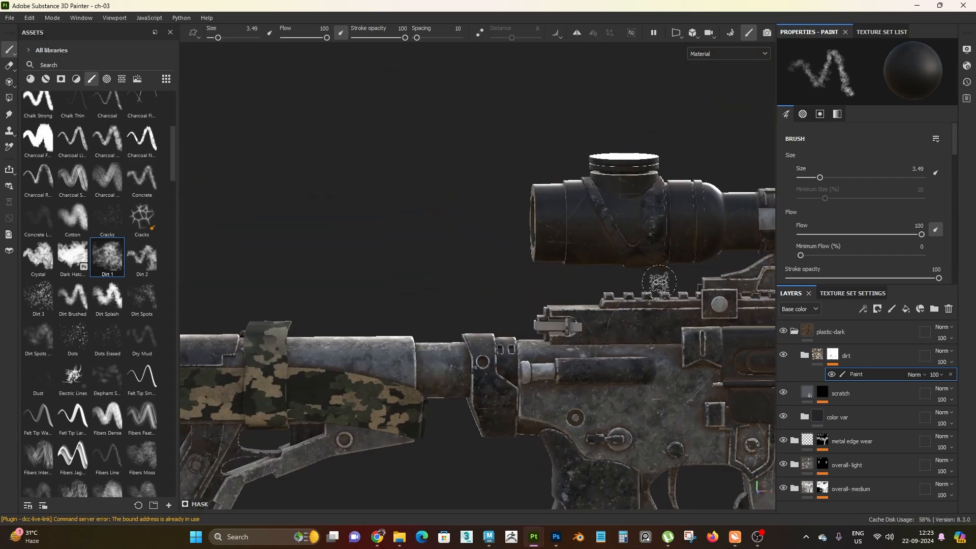
pyautogui.keyDown('shift'); pyautogui.moveTo(659, 282); pyautogui.dragTo(712, 285, button='right'); pyautogui.keyUp('shift')
pyautogui.keyDown('alt'); pyautogui.moveTo(712, 285); pyautogui.dragTo(534, 316, button='middle'); pyautogui.keyUp('alt')
pyautogui.keyDown('alt'); pyautogui.moveTo(534, 316); pyautogui.dragTo(636, 326, button='right'); pyautogui.keyUp('alt')
pyautogui.keyDown('alt'); pyautogui.moveTo(753, 310); pyautogui.dragTo(508, 397, button='middle'); pyautogui.keyUp('alt')
pyautogui.keyDown('alt'); pyautogui.moveTo(508, 396); pyautogui.dragTo(581, 410, button='right'); pyautogui.keyUp('alt')
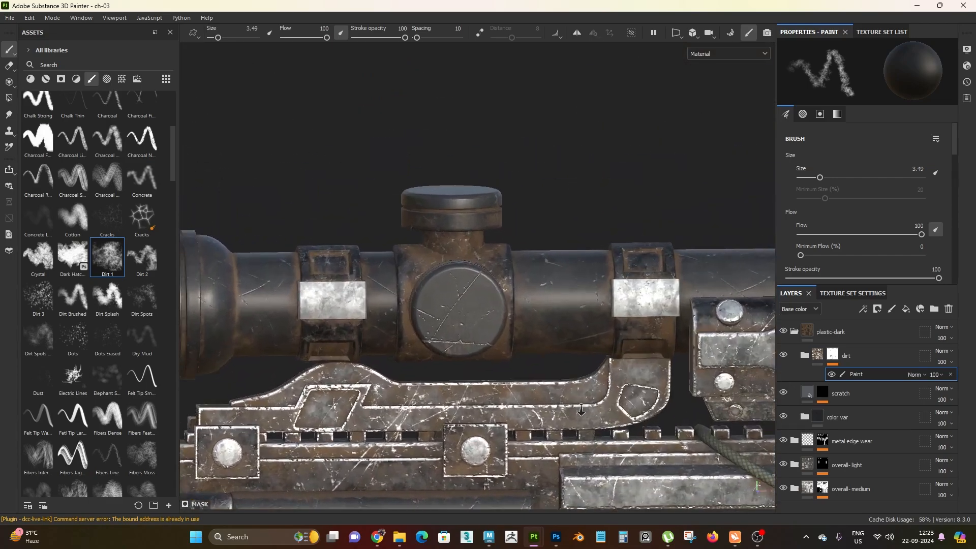
pyautogui.keyDown('alt'); pyautogui.moveTo(581, 410); pyautogui.dragTo(599, 458); pyautogui.keyUp('alt')
pyautogui.keyDown('alt'); pyautogui.moveTo(386, 204); pyautogui.dragTo(441, 218, button='right'); pyautogui.keyUp('alt')
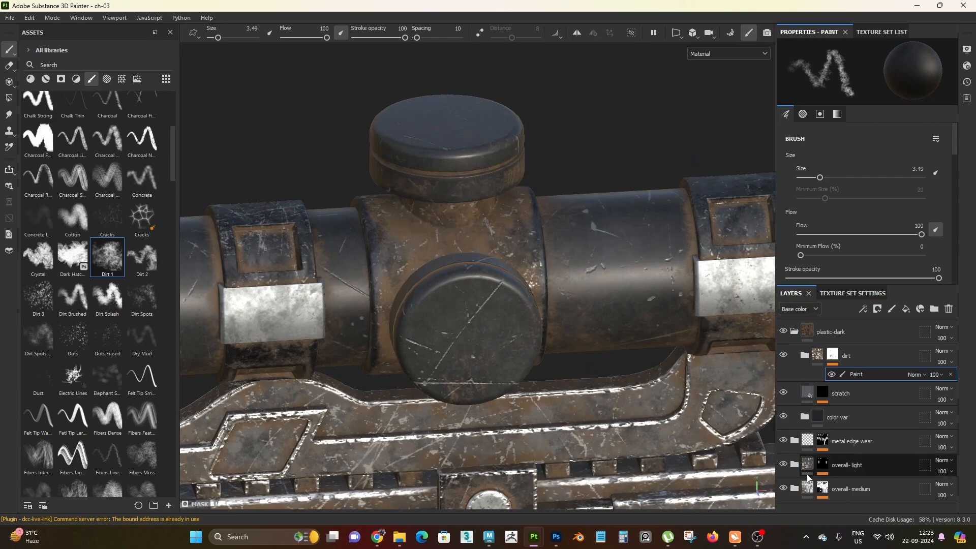
# Collapse the plastic-dark folder and review the scope's plastic against the rest of the rifle from several angles.
pyautogui.click(816, 355)
pyautogui.click(795, 332)
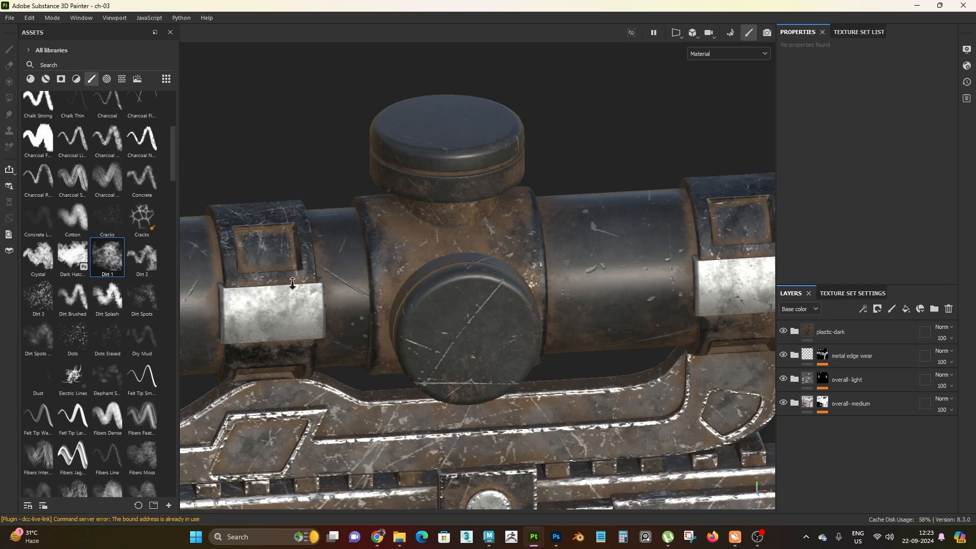
pyautogui.keyDown('alt'); pyautogui.moveTo(382, 179); pyautogui.dragTo(432, 285); pyautogui.keyUp('alt')
pyautogui.keyDown('alt'); pyautogui.moveTo(432, 285); pyautogui.dragTo(509, 345, button='right'); pyautogui.keyUp('alt')
pyautogui.keyDown('alt'); pyautogui.moveTo(508, 344); pyautogui.dragTo(386, 384, button='middle'); pyautogui.keyUp('alt')
pyautogui.keyDown('alt'); pyautogui.moveTo(386, 384); pyautogui.dragTo(572, 490); pyautogui.keyUp('alt')
pyautogui.keyDown('alt'); pyautogui.moveTo(569, 266); pyautogui.dragTo(488, 122, button='right'); pyautogui.keyUp('alt')
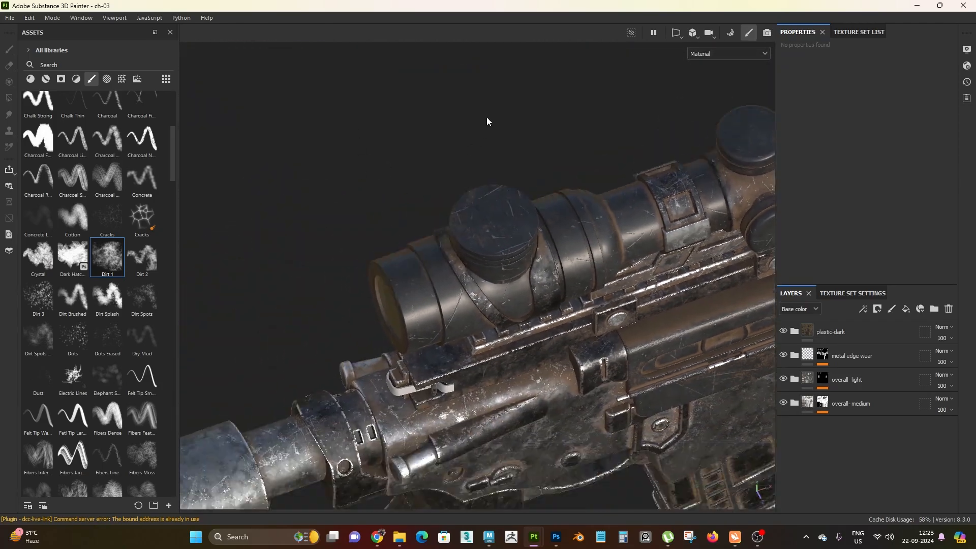
pyautogui.keyDown('alt'); pyautogui.moveTo(488, 122); pyautogui.dragTo(483, 61); pyautogui.keyUp('alt')
pyautogui.keyDown('alt'); pyautogui.moveTo(483, 61); pyautogui.dragTo(514, 223, button='right'); pyautogui.keyUp('alt')
pyautogui.keyDown('alt'); pyautogui.moveTo(513, 224); pyautogui.dragTo(463, 252); pyautogui.keyUp('alt')
pyautogui.keyDown('alt'); pyautogui.moveTo(463, 253); pyautogui.dragTo(338, 100, button='right'); pyautogui.keyUp('alt')
pyautogui.keyDown('alt'); pyautogui.moveTo(364, 222); pyautogui.dragTo(399, 270, button='right'); pyautogui.keyUp('alt')
pyautogui.keyDown('alt'); pyautogui.moveTo(399, 270); pyautogui.dragTo(501, 272); pyautogui.keyUp('alt')
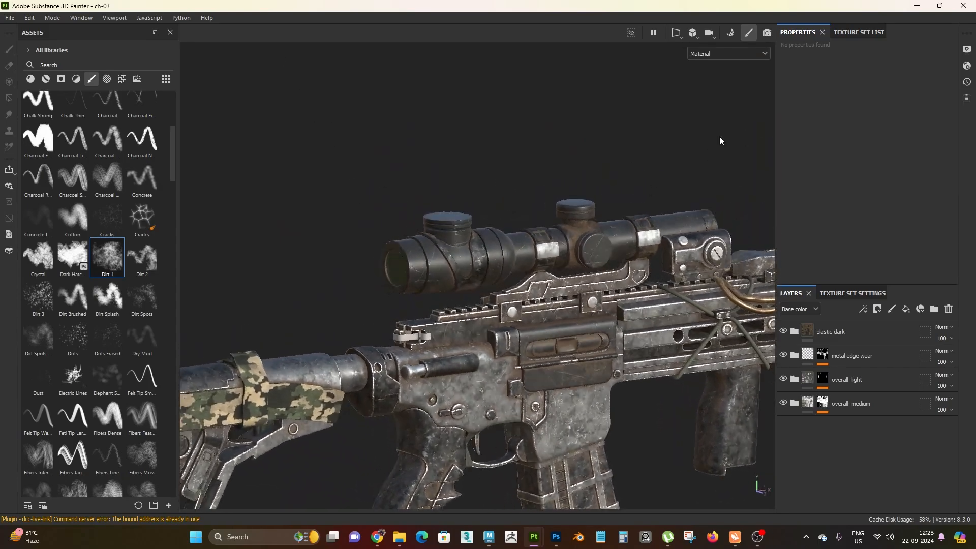
# Select texture set M_1_9 and delete both of its fill layers, clearing the scope's lens.
pyautogui.click(844, 31)
pyautogui.keyDown('alt'); pyautogui.moveTo(514, 239); pyautogui.dragTo(549, 296, button='right'); pyautogui.keyUp('alt')
pyautogui.keyDown('alt'); pyautogui.moveTo(549, 296); pyautogui.dragTo(519, 280); pyautogui.keyUp('alt')
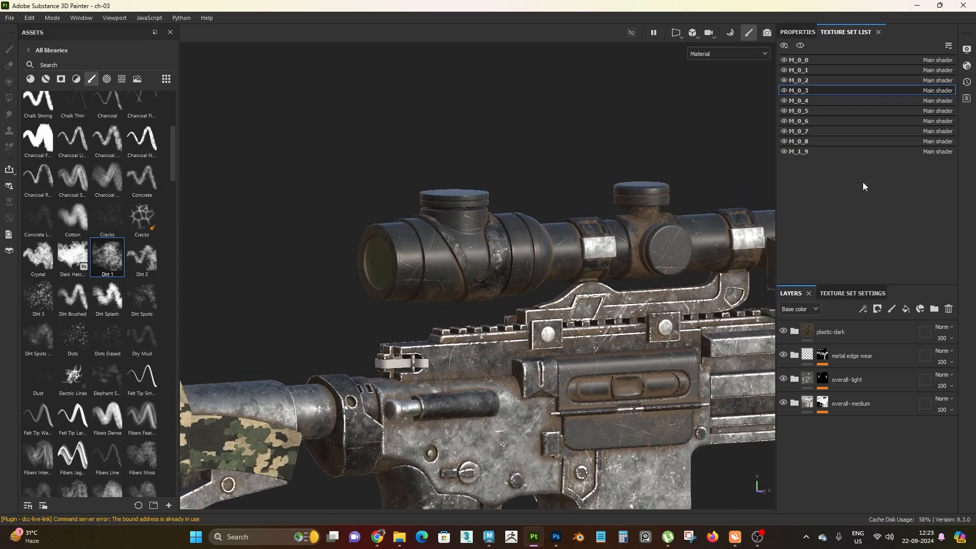
pyautogui.click(811, 151)
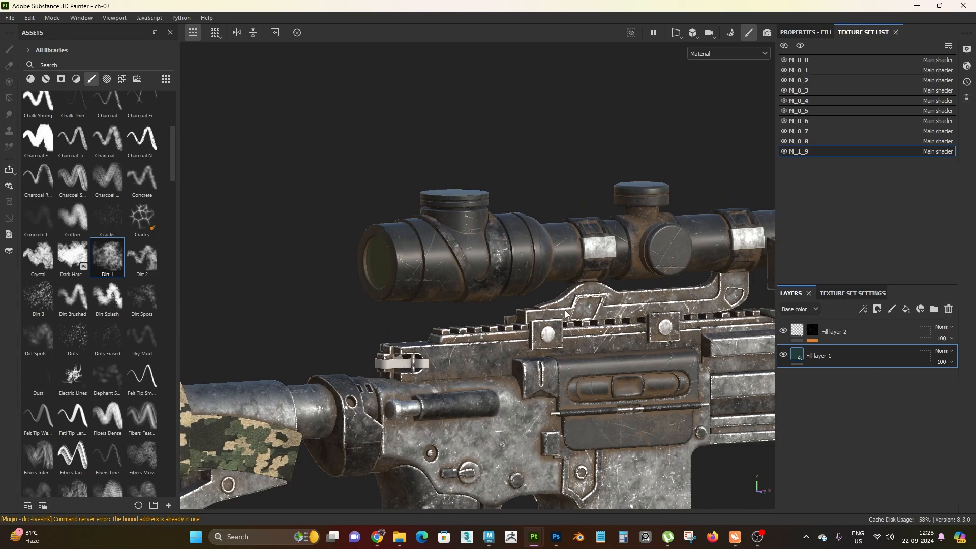
pyautogui.keyDown('alt'); pyautogui.moveTo(566, 313); pyautogui.dragTo(605, 333, button='right'); pyautogui.keyUp('alt')
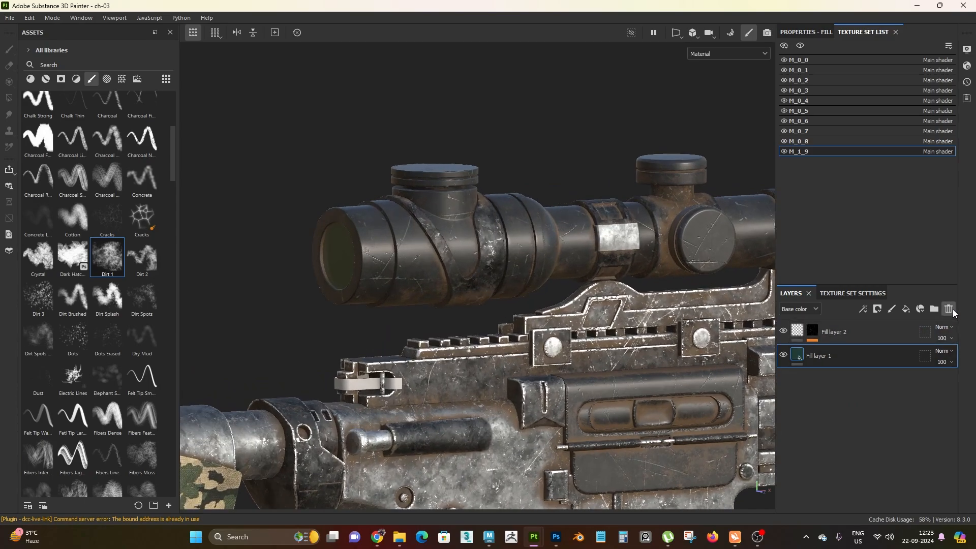
pyautogui.click(952, 311)
pyautogui.click(952, 311)
pyautogui.keyDown('alt'); pyautogui.moveTo(437, 300); pyautogui.dragTo(523, 320); pyautogui.keyUp('alt')
pyautogui.keyDown('alt'); pyautogui.moveTo(412, 305); pyautogui.dragTo(572, 345, button='right'); pyautogui.keyUp('alt')
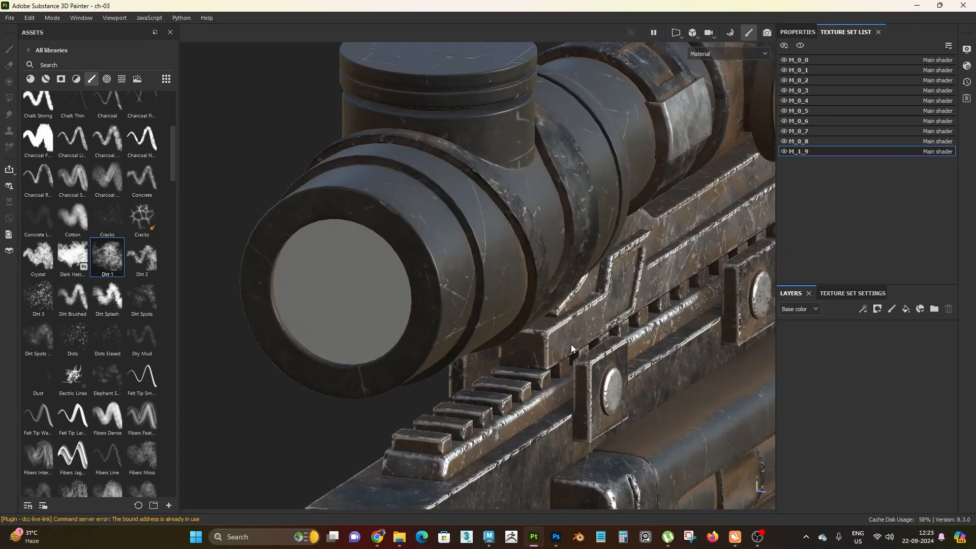
# Review the M_1_9 texture set's channels and choose the pbr-metal-rough-with-alpha-blending shader for the main shader instance.
pyautogui.click(850, 295)
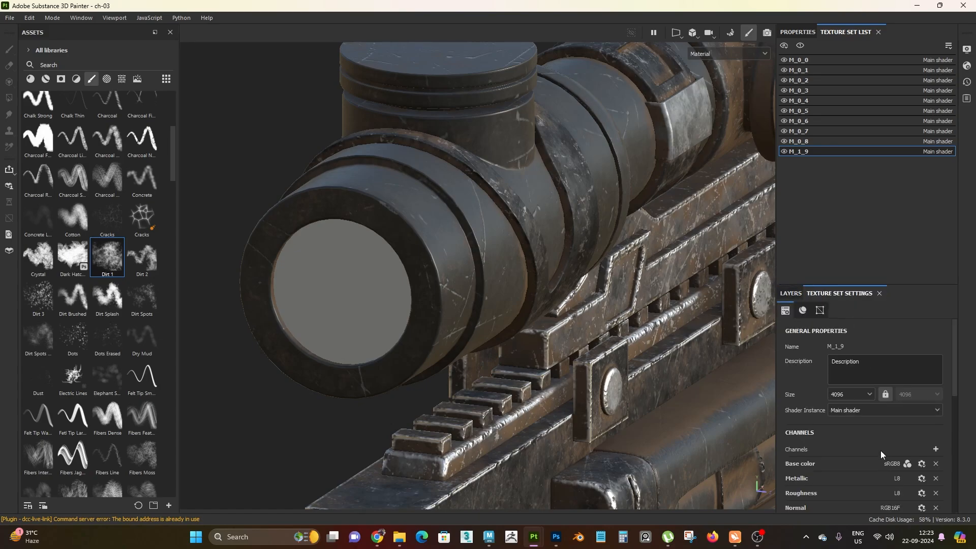
pyautogui.scroll(-2, 860, 439)
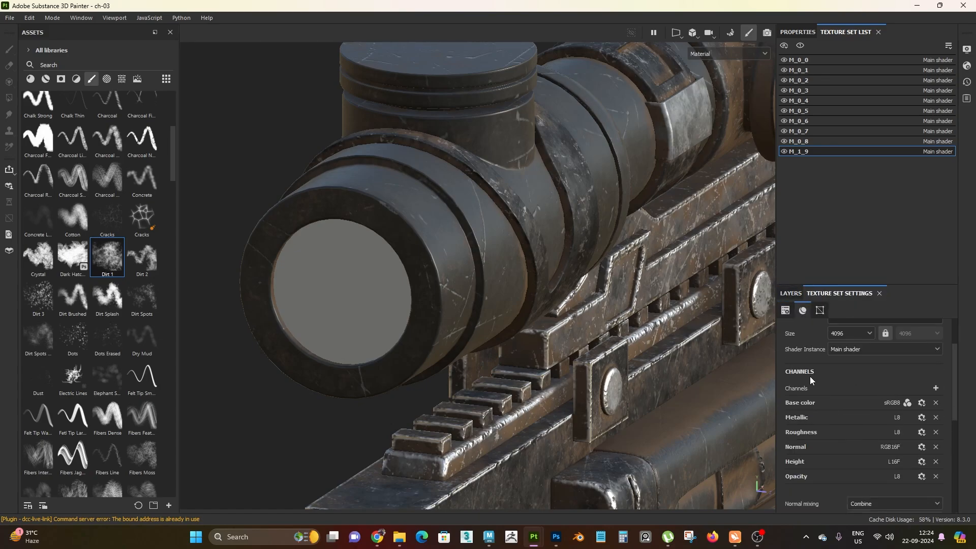
pyautogui.scroll(-10, 854, 411)
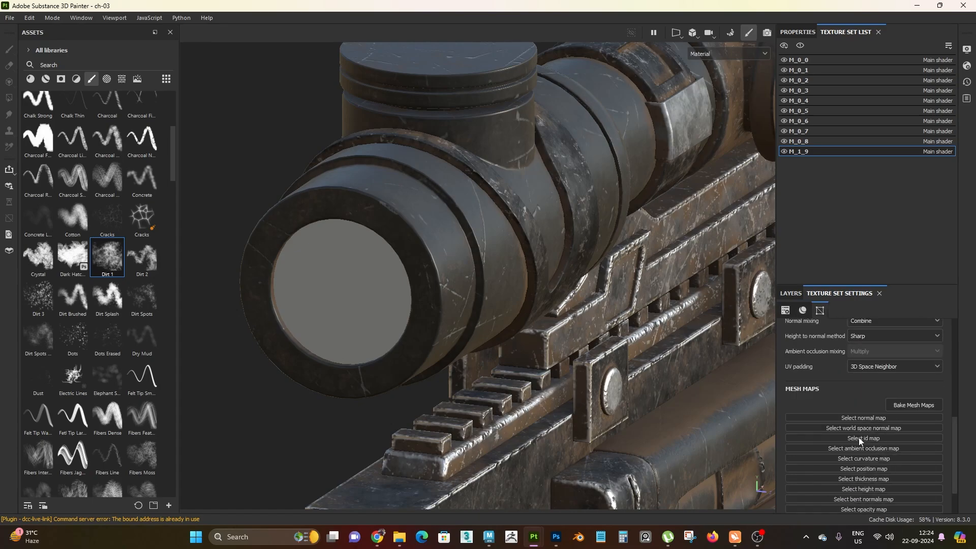
pyautogui.scroll(8, 883, 444)
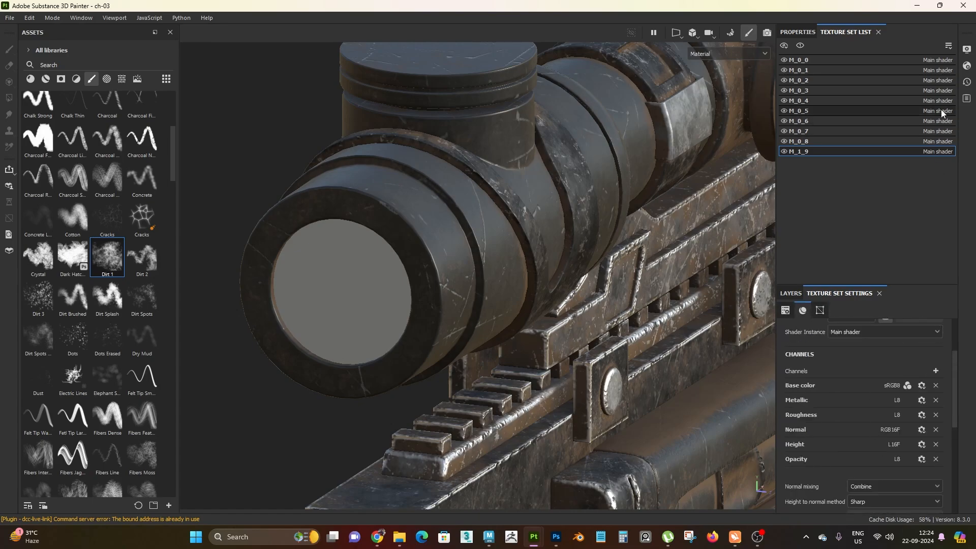
pyautogui.click(966, 66)
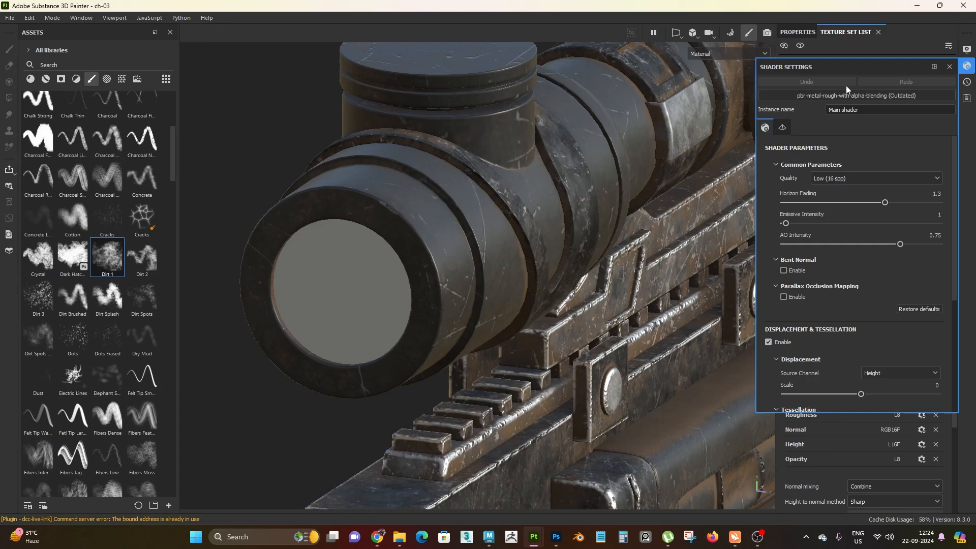
pyautogui.click(874, 94)
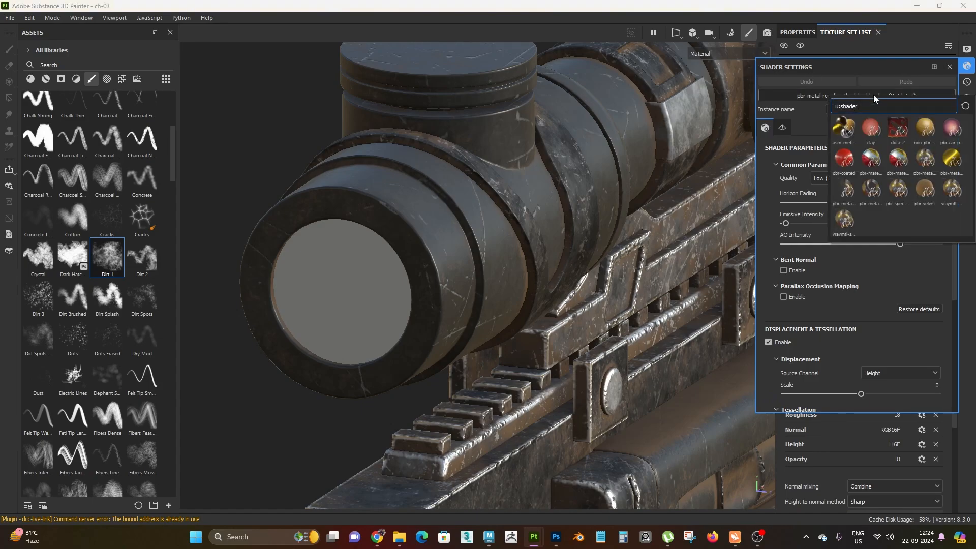
pyautogui.moveTo(851, 194)
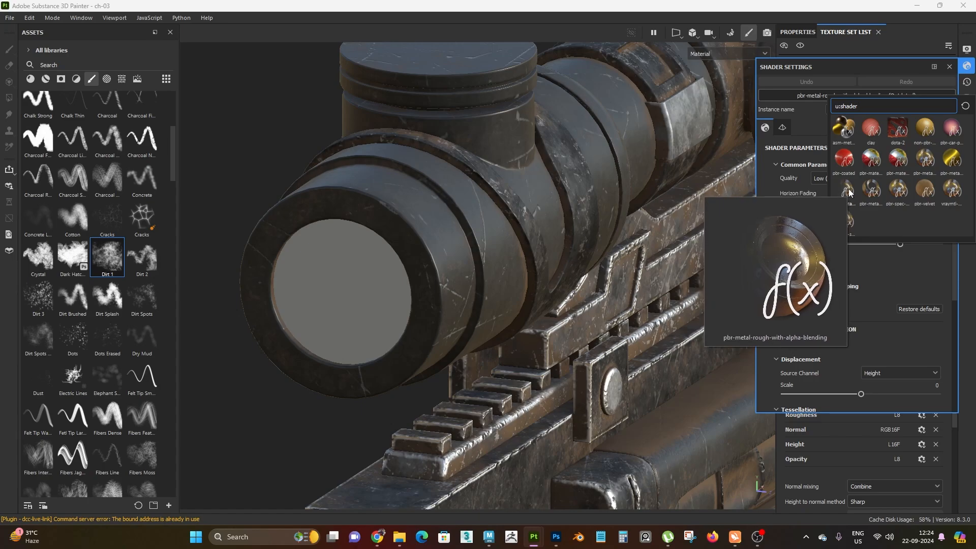
pyautogui.click(848, 192)
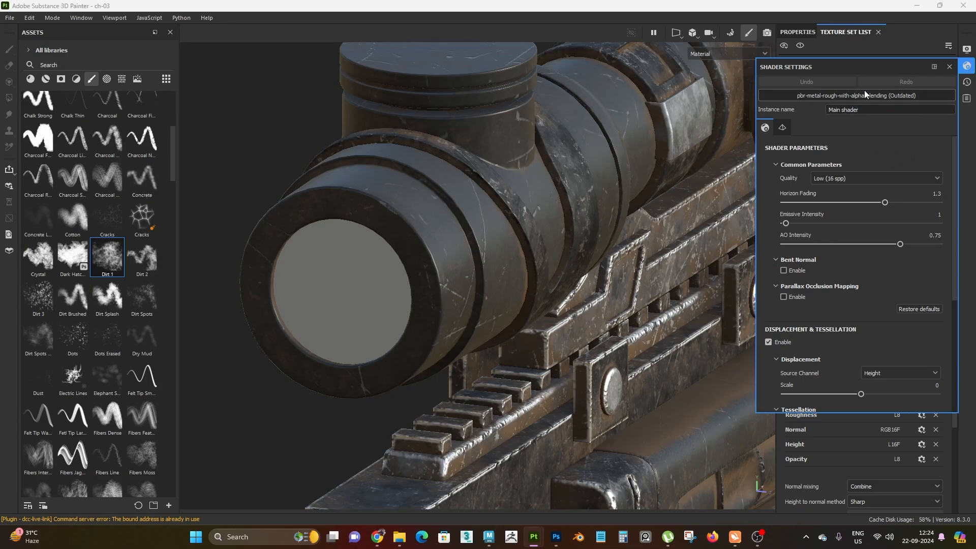
pyautogui.click(949, 66)
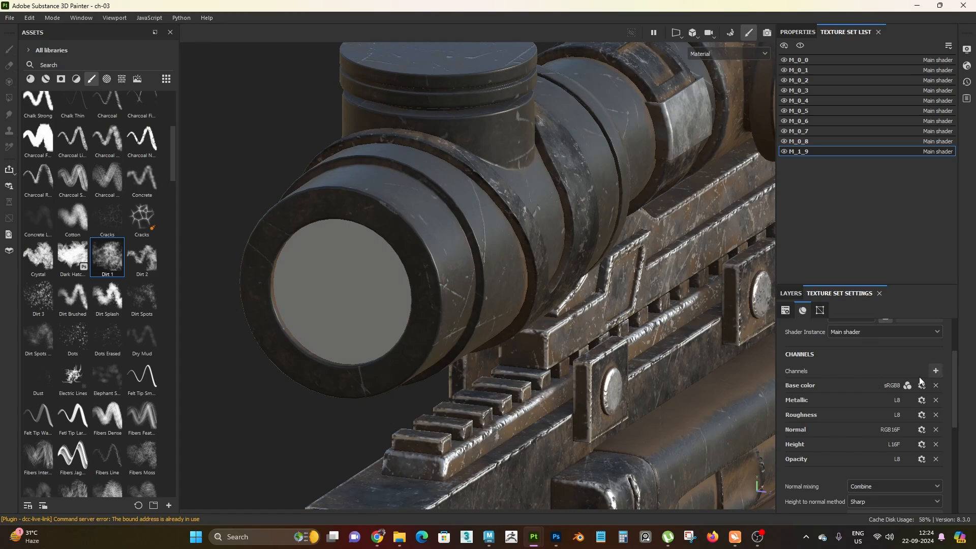
# Remove the Opacity channel from the M_1_9 texture set and add it back.
pyautogui.click(937, 371)
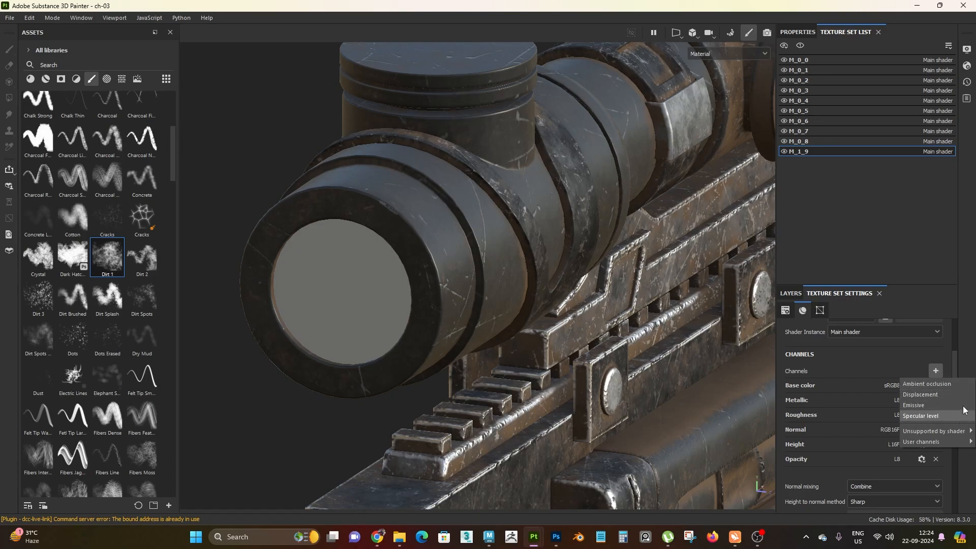
pyautogui.click(922, 293)
pyautogui.click(936, 371)
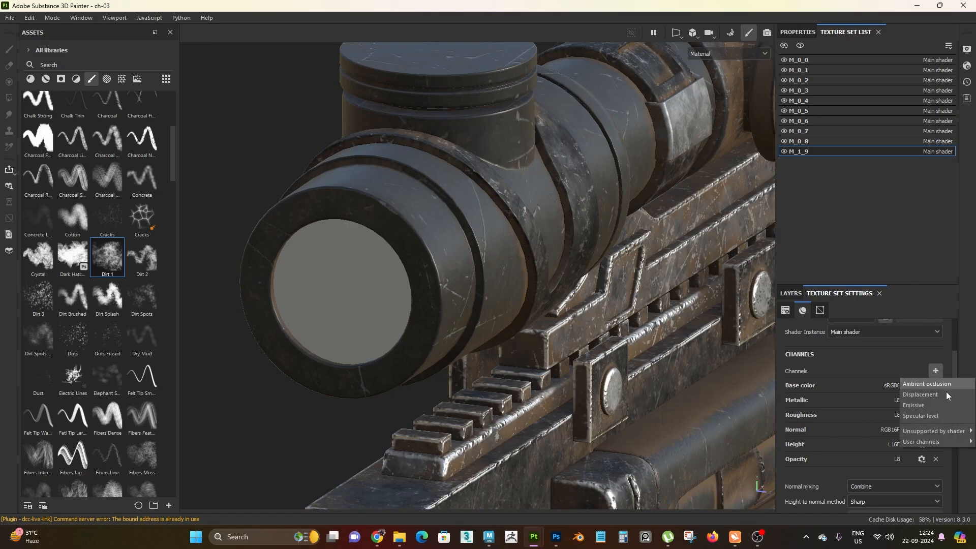
pyautogui.click(928, 311)
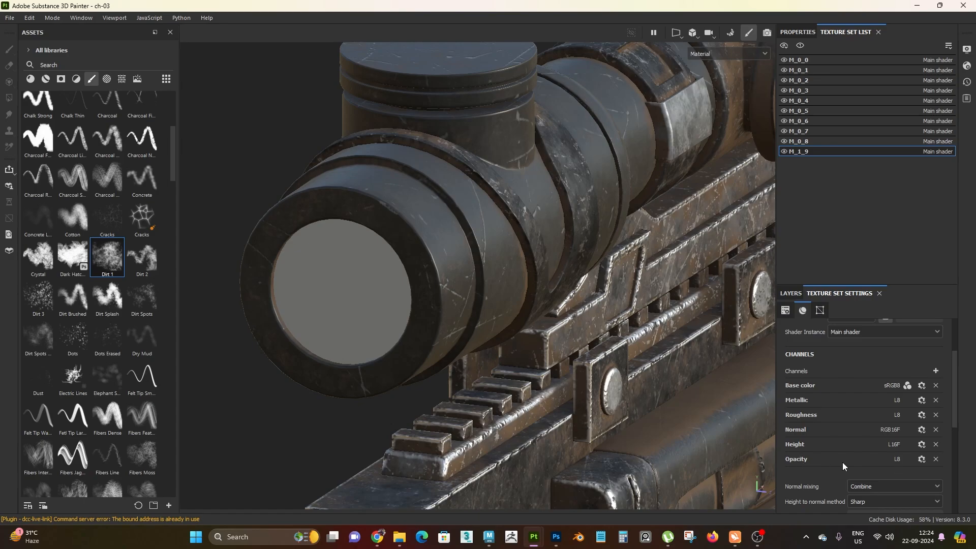
pyautogui.click(935, 459)
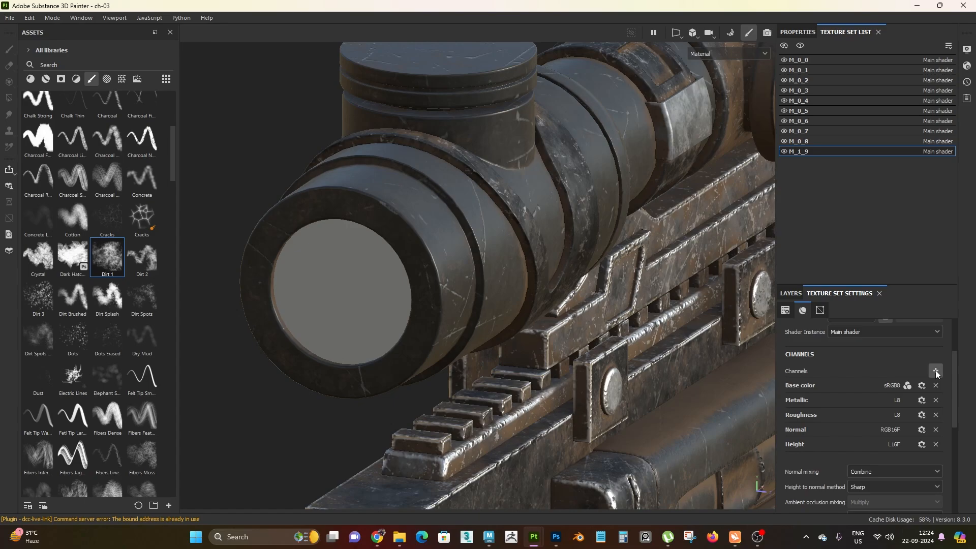
pyautogui.click(936, 370)
pyautogui.click(940, 445)
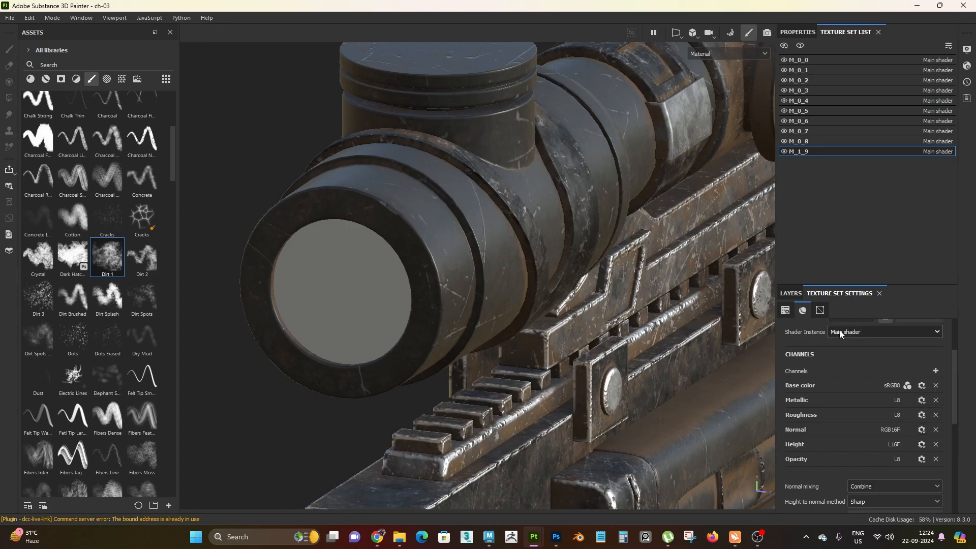
# Add a fill layer to the lens texture set and disable its height and normal channels.
pyautogui.click(791, 294)
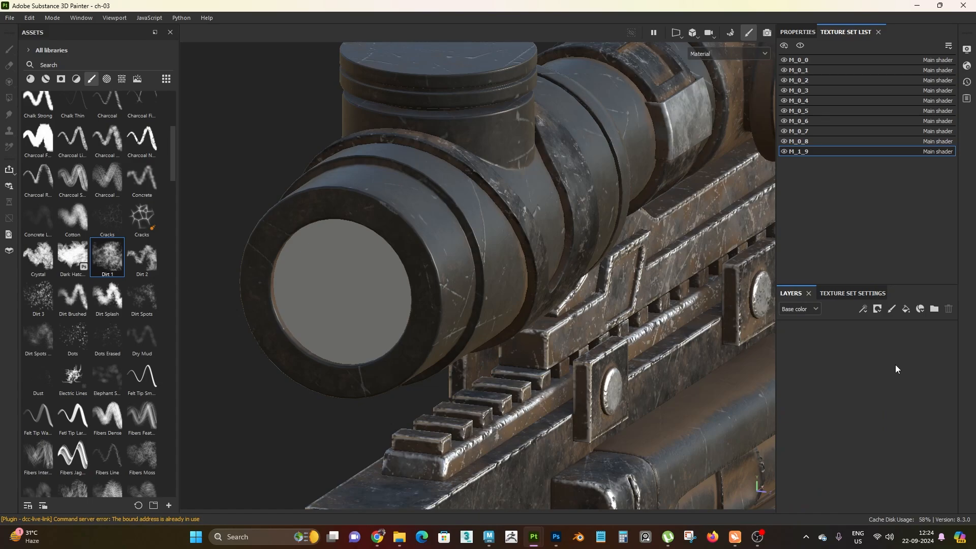
pyautogui.click(907, 311)
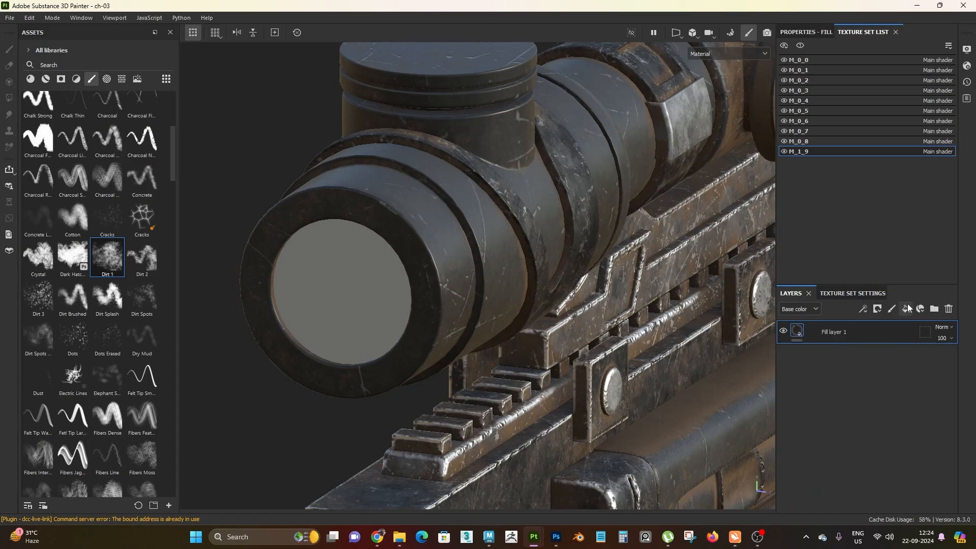
pyautogui.click(812, 32)
pyautogui.scroll(1, 873, 217)
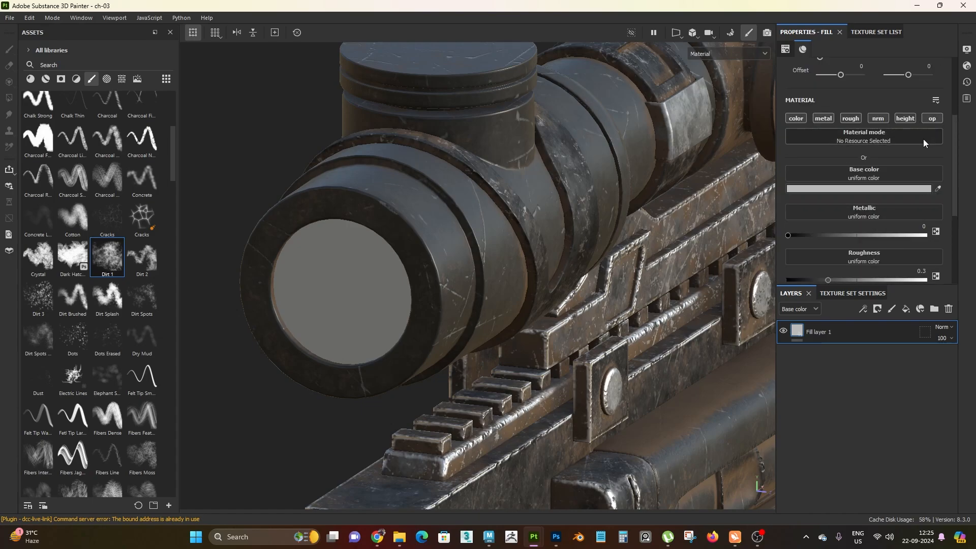
pyautogui.click(908, 120)
pyautogui.click(885, 118)
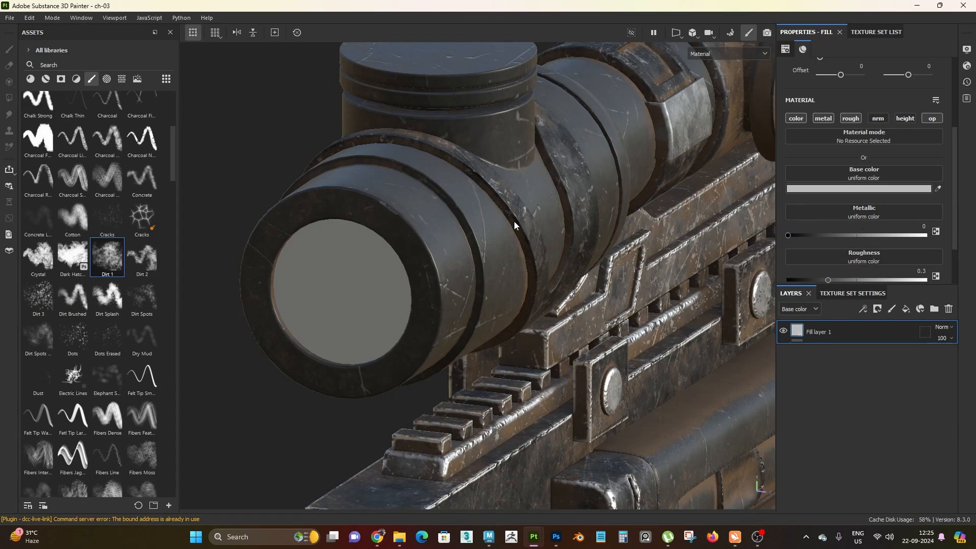
# Set the lens fill layer's material opacity to 0.7.
pyautogui.scroll(1, 514, 221)
pyautogui.keyDown('alt'); pyautogui.moveTo(514, 221); pyautogui.dragTo(611, 163, button='middle'); pyautogui.keyUp('alt')
pyautogui.scroll(1, 611, 164)
pyautogui.scroll(-2, 880, 159)
pyautogui.scroll(1, 911, 132)
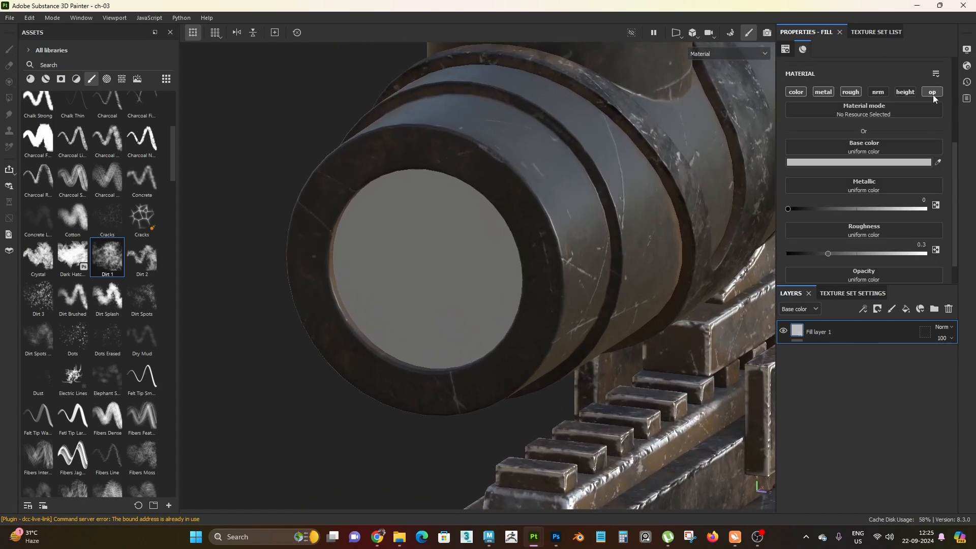
pyautogui.scroll(-1, 903, 239)
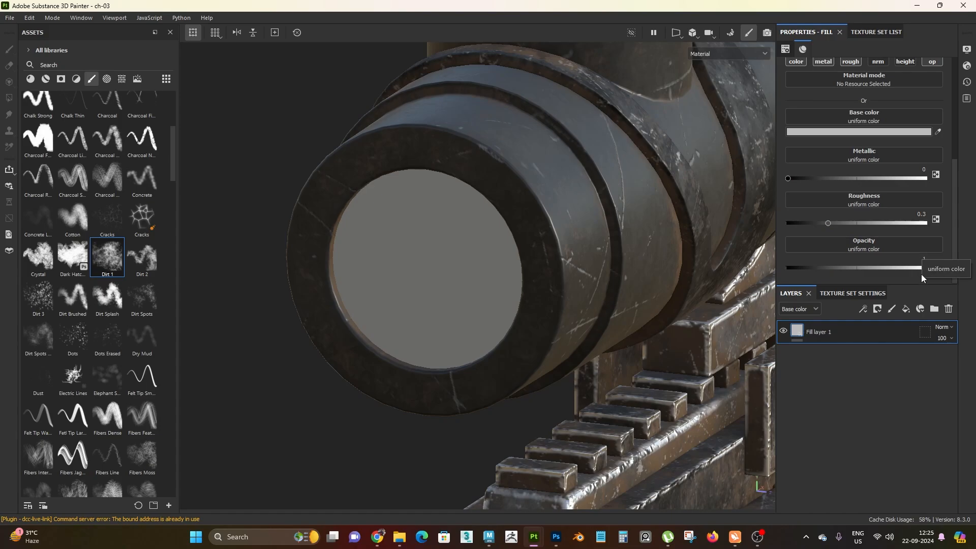
pyautogui.moveTo(924, 269); pyautogui.dragTo(868, 270)
pyautogui.keyDown('alt'); pyautogui.moveTo(421, 298); pyautogui.dragTo(400, 279); pyautogui.keyUp('alt')
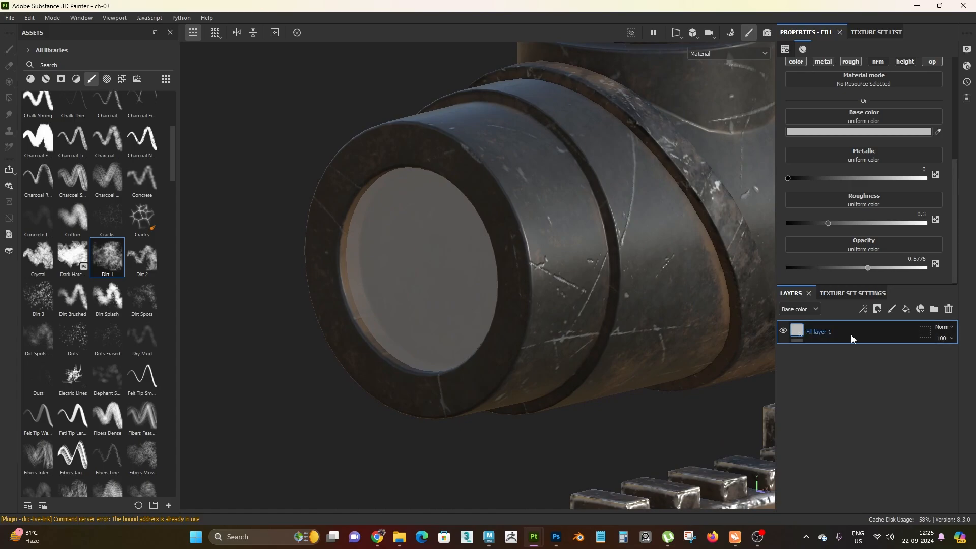
pyautogui.moveTo(870, 269); pyautogui.dragTo(946, 257)
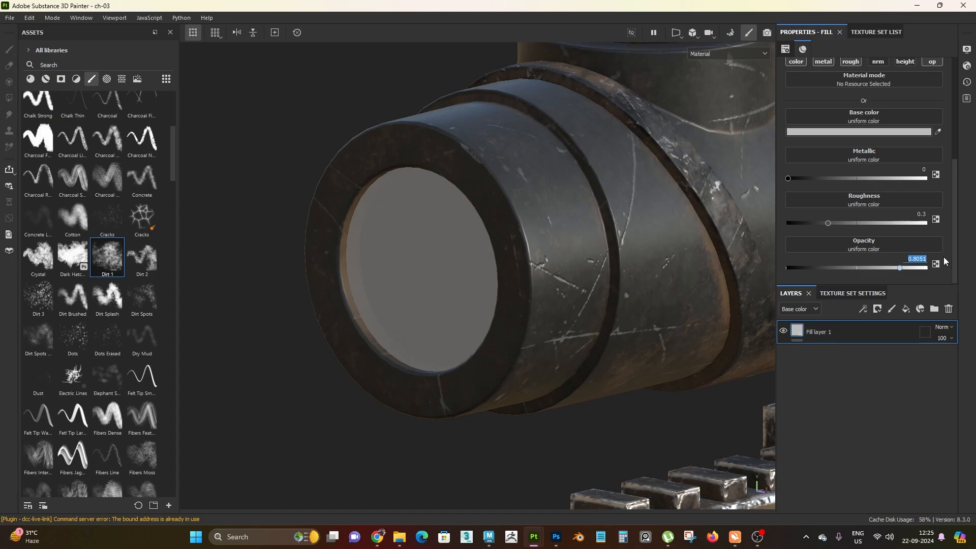
pyautogui.press('BackSpace')
pyautogui.moveTo(546, 248)
pyautogui.keyDown('alt'); pyautogui.mouseDown()
pyautogui.moveTo(462, 255)
pyautogui.moveTo(529, 255)
pyautogui.mouseUp(); pyautogui.keyUp('alt')
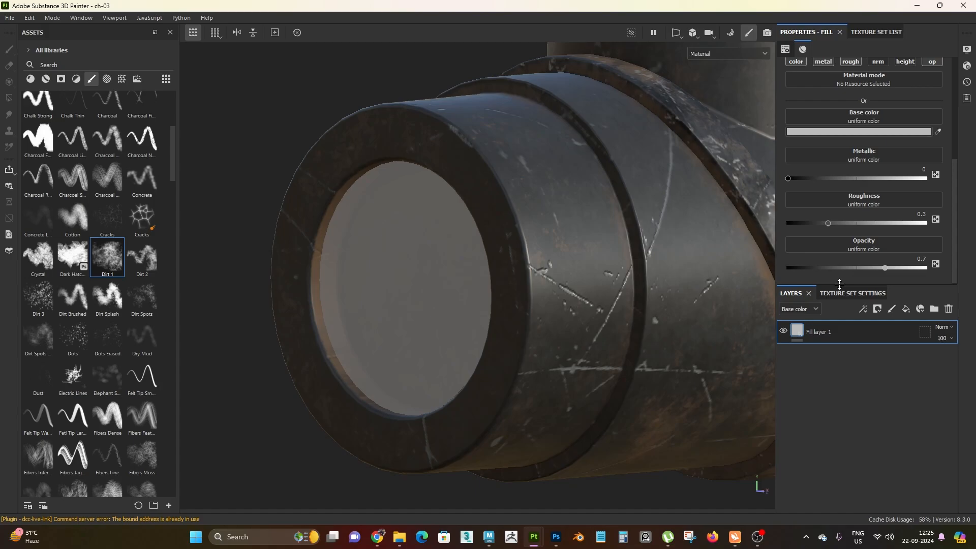
# Try a light blue base color, 52AAC9, on the lens fill layer.
pyautogui.keyDown('alt'); pyautogui.moveTo(400, 299); pyautogui.dragTo(432, 336); pyautogui.keyUp('alt')
pyautogui.click(838, 133)
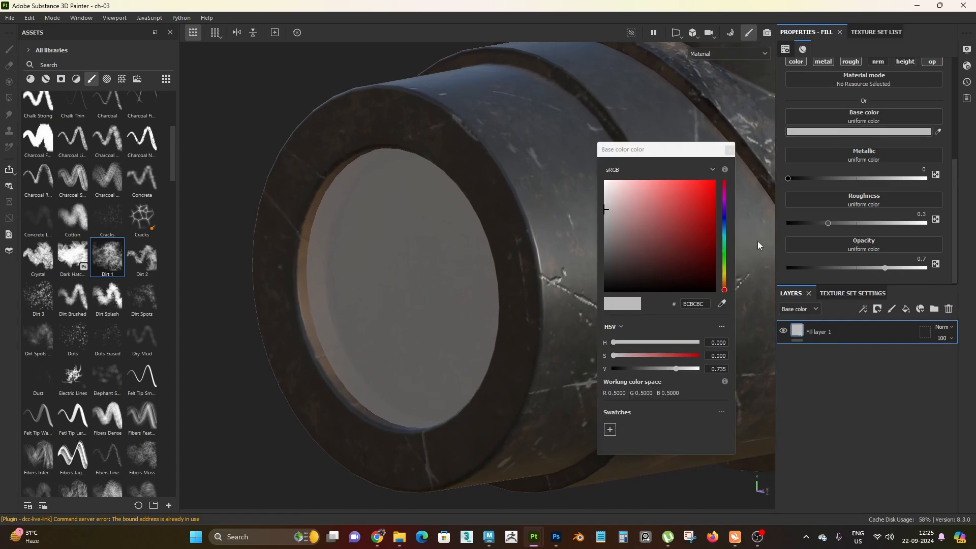
pyautogui.moveTo(724, 289); pyautogui.dragTo(728, 262)
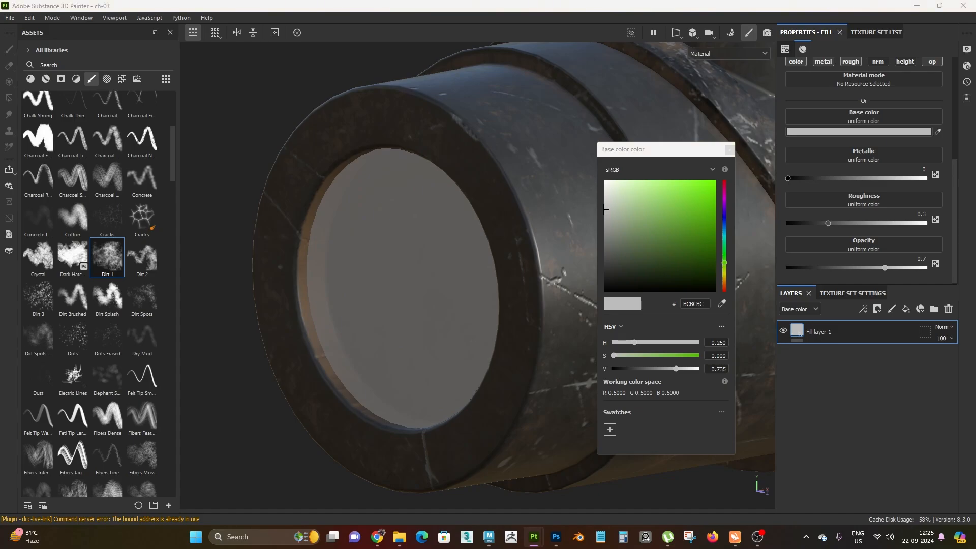
pyautogui.moveTo(724, 246); pyautogui.dragTo(725, 231)
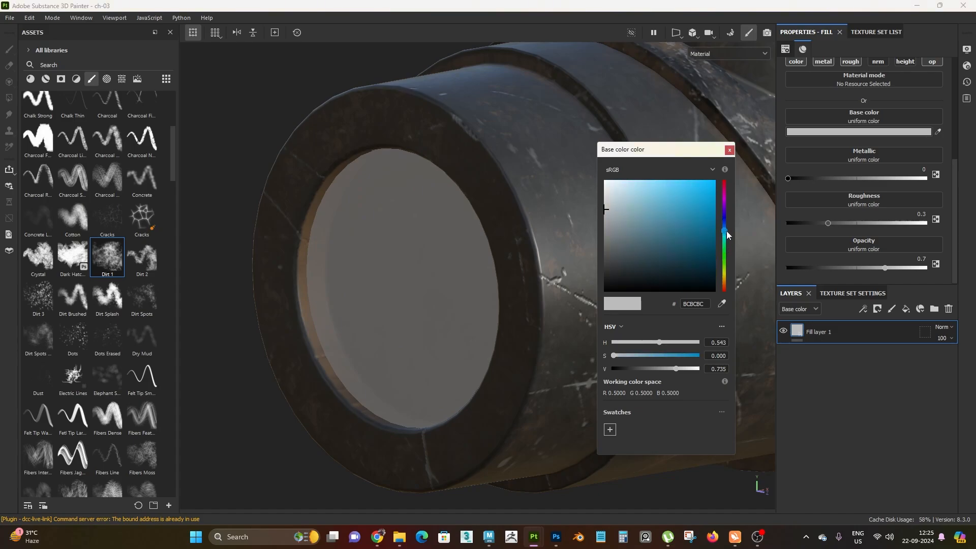
pyautogui.click(670, 207)
pyautogui.moveTo(670, 206); pyautogui.dragTo(670, 203)
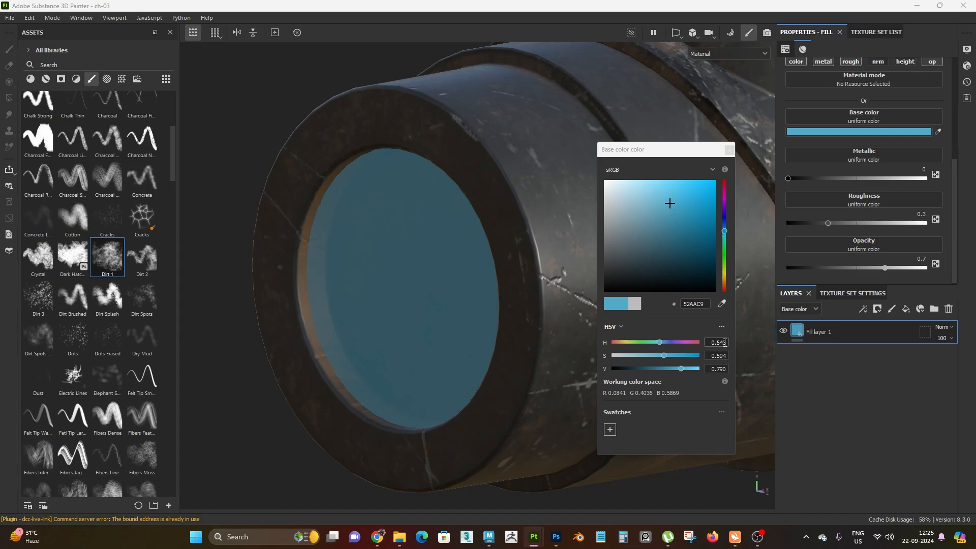
# Set the lens base color to a dark green with hue 0.46, saturation 0.51 and value 0.23.
pyautogui.moveTo(725, 342); pyautogui.dragTo(718, 342)
pyautogui.click(743, 340)
pyautogui.moveTo(718, 343)
pyautogui.mouseDown()
pyautogui.moveTo(732, 342)
pyautogui.moveTo(722, 341)
pyautogui.mouseUp()
pyautogui.write('.46')
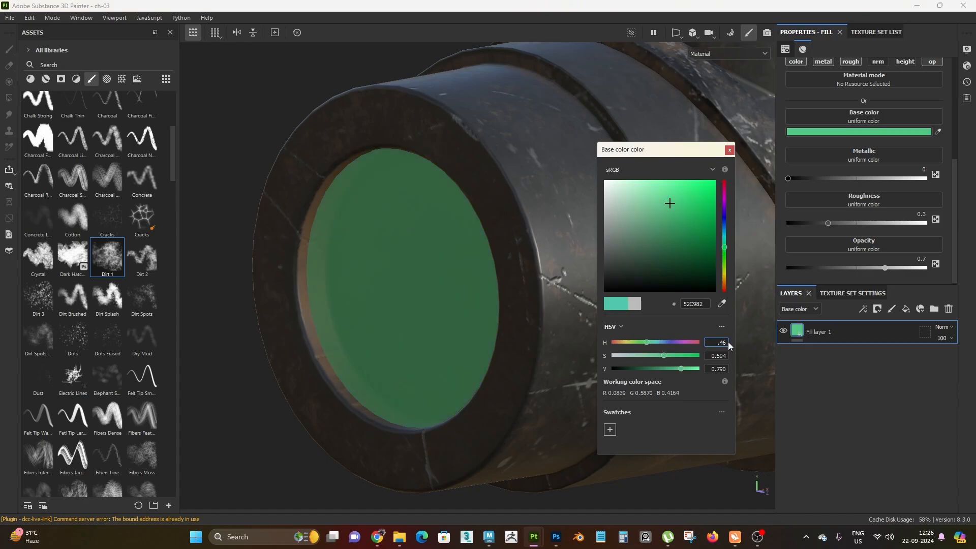
pyautogui.press('Return')
pyautogui.doubleClick(727, 355)
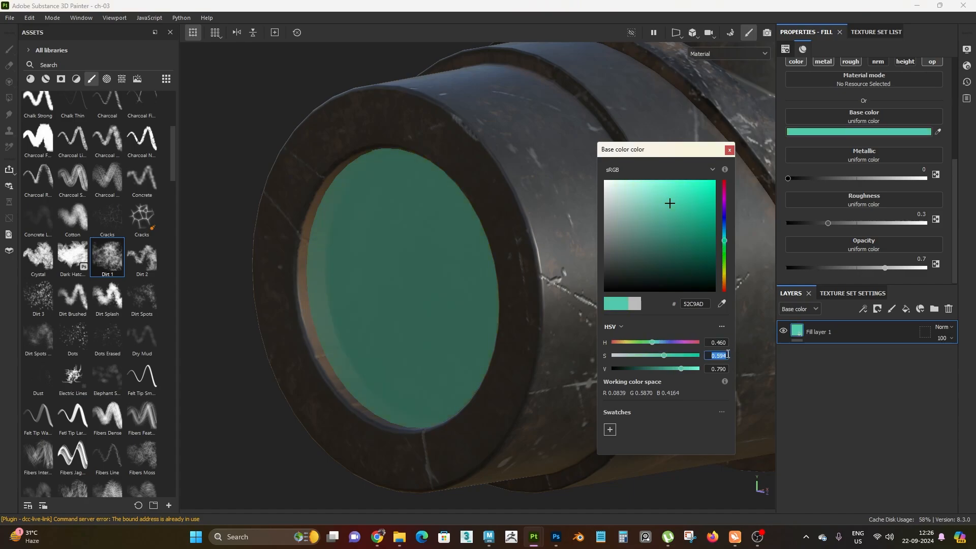
pyautogui.write('.51')
pyautogui.press('Return')
pyautogui.moveTo(713, 369); pyautogui.dragTo(727, 370)
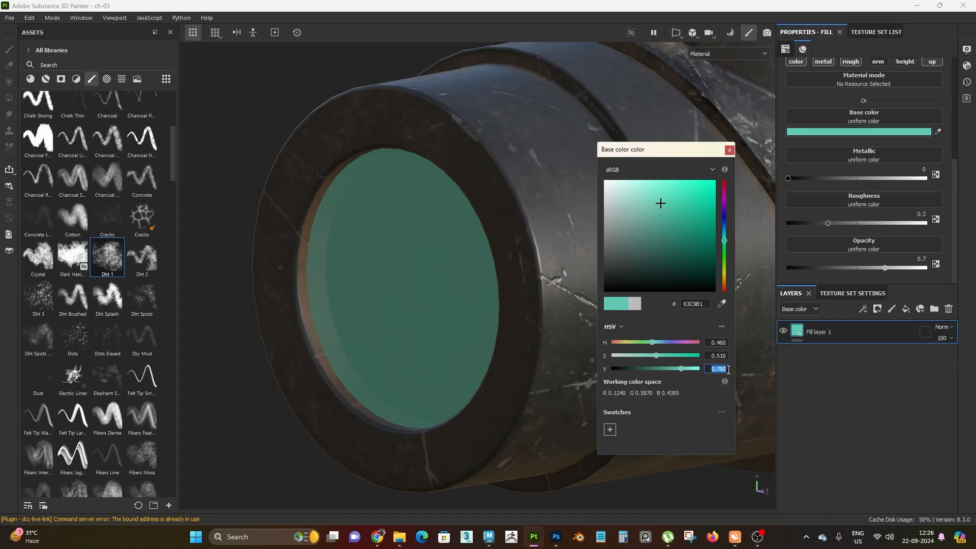
pyautogui.write('.23')
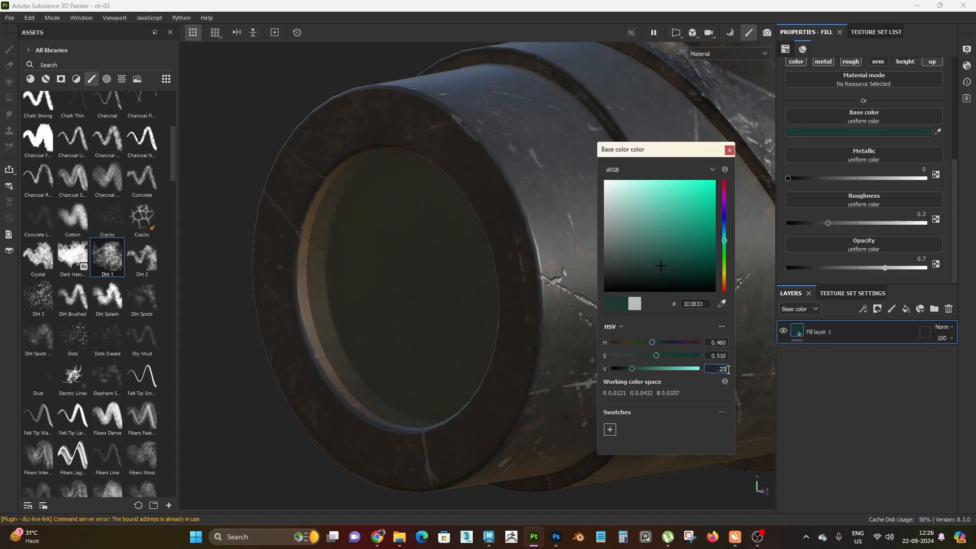
# Set the value component of the lens fill layer's dark green base color to 0.238.
pyautogui.write('8')
pyautogui.press('Return')
pyautogui.click(728, 149)
pyautogui.keyDown('alt'); pyautogui.moveTo(585, 254); pyautogui.dragTo(486, 356); pyautogui.keyUp('alt')
pyautogui.keyDown('shift'); pyautogui.moveTo(485, 351); pyautogui.dragTo(532, 528, button='right'); pyautogui.keyUp('shift')
pyautogui.keyDown('alt'); pyautogui.moveTo(473, 401); pyautogui.dragTo(420, 397); pyautogui.keyUp('alt')
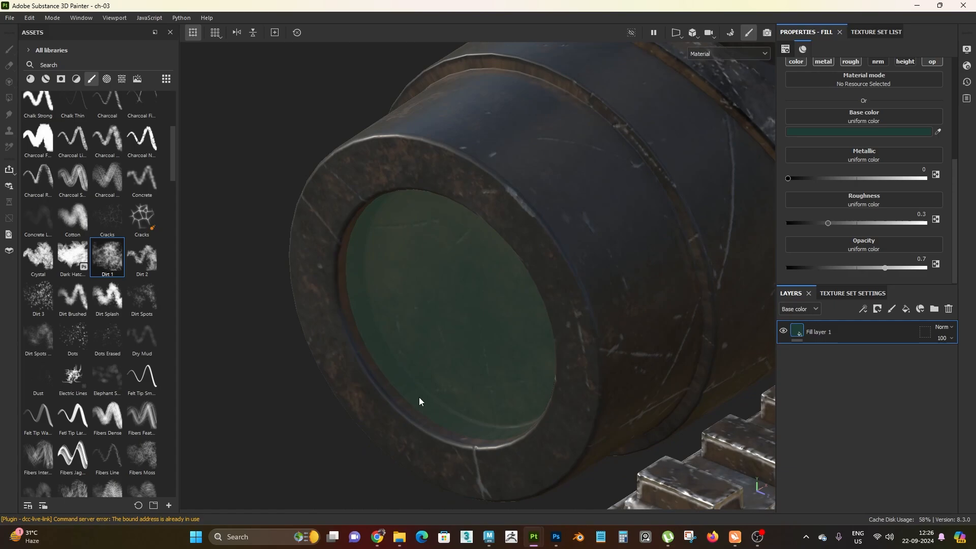
pyautogui.keyDown('alt'); pyautogui.moveTo(419, 314); pyautogui.dragTo(470, 97, button='right'); pyautogui.keyUp('alt')
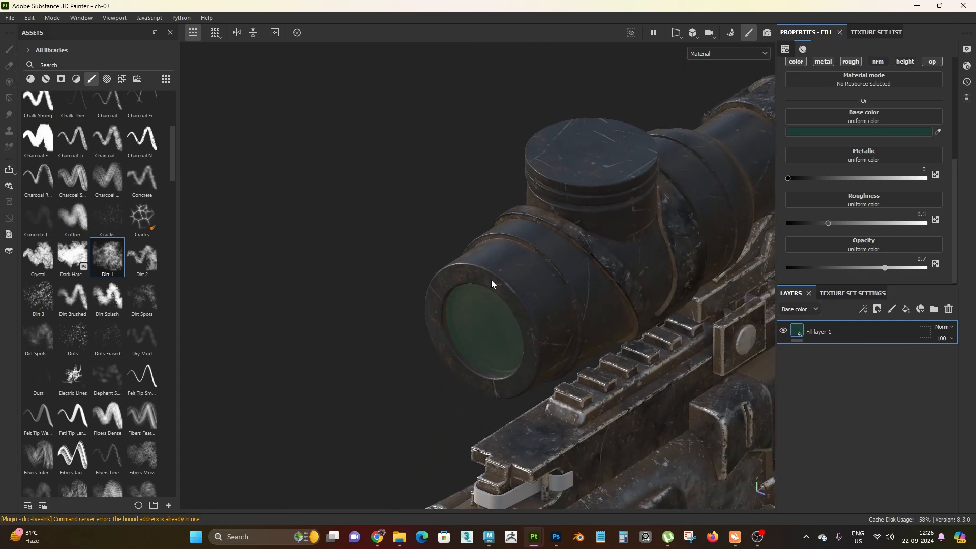
pyautogui.keyDown('alt'); pyautogui.moveTo(493, 283); pyautogui.dragTo(593, 401, button='right'); pyautogui.keyUp('alt')
pyautogui.keyDown('alt'); pyautogui.moveTo(593, 401); pyautogui.dragTo(594, 385); pyautogui.keyUp('alt')
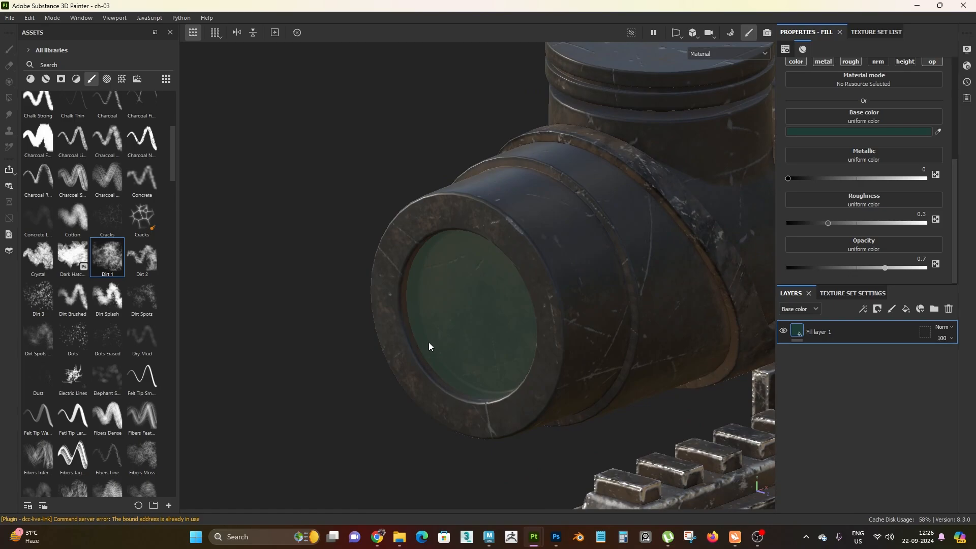
# Set the lens fill layer's material opacity to 0.8.
pyautogui.click(917, 259)
pyautogui.write('.8')
pyautogui.keyDown('alt'); pyautogui.moveTo(514, 389); pyautogui.dragTo(478, 352); pyautogui.keyUp('alt')
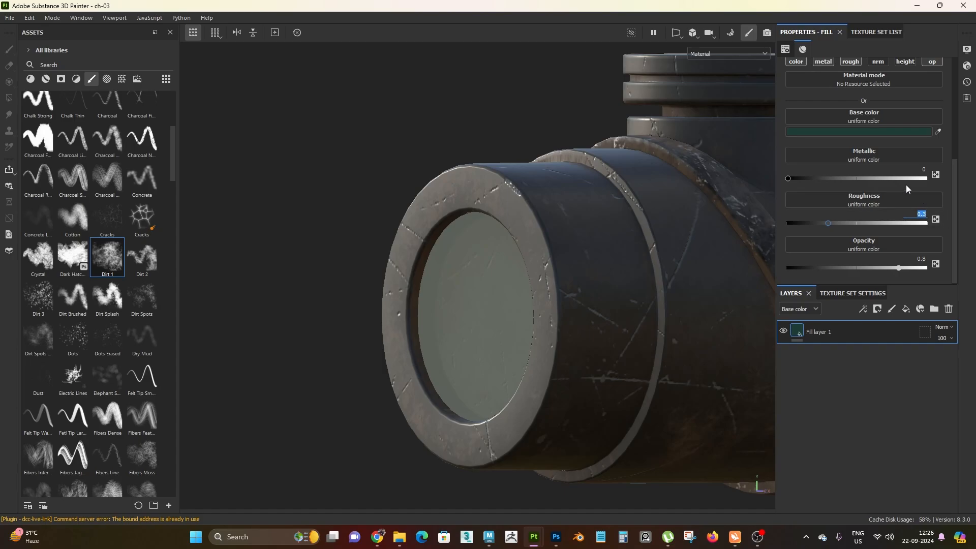
# Try a roughness of 0.2 on the lens fill layer and settle on 0.25.
pyautogui.write('0.2')
pyautogui.press('Return')
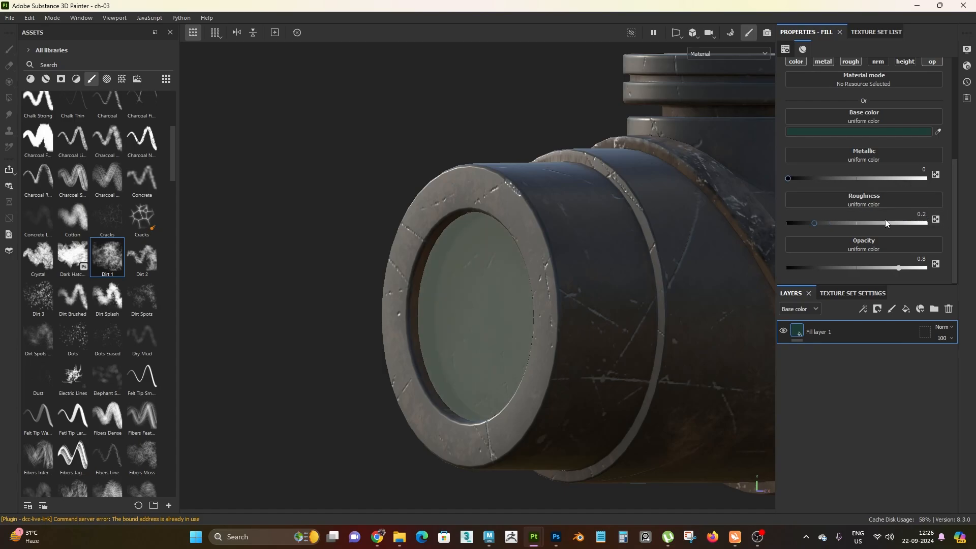
pyautogui.keyDown('alt'); pyautogui.moveTo(515, 282); pyautogui.dragTo(478, 274, button='right'); pyautogui.keyUp('alt')
pyautogui.moveTo(478, 275)
pyautogui.keyDown('alt'); pyautogui.mouseDown()
pyautogui.moveTo(523, 298)
pyautogui.moveTo(488, 231)
pyautogui.moveTo(454, 261)
pyautogui.moveTo(466, 264)
pyautogui.mouseUp(); pyautogui.keyUp('alt')
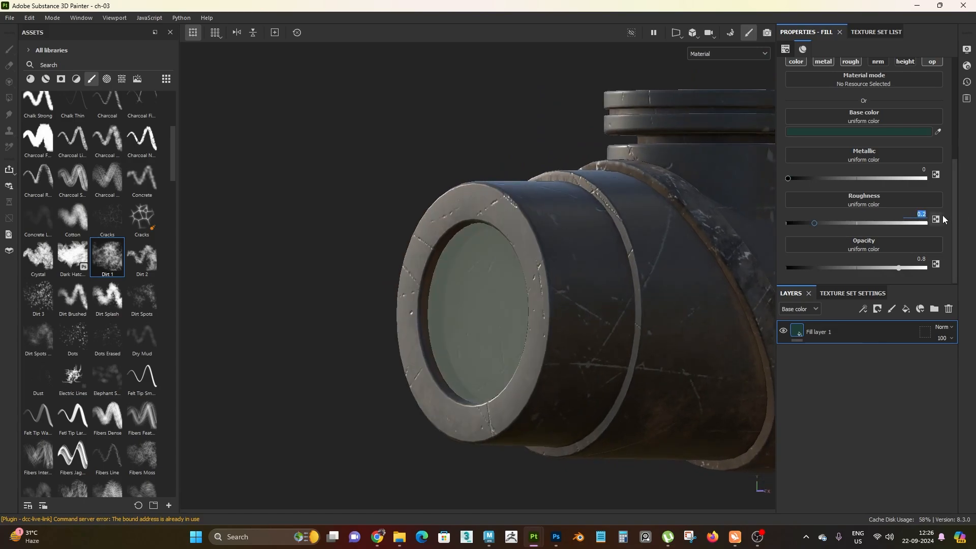
pyautogui.write('0.25')
pyautogui.press('Return')
pyautogui.keyDown('alt'); pyautogui.moveTo(623, 288); pyautogui.dragTo(486, 257); pyautogui.keyUp('alt')
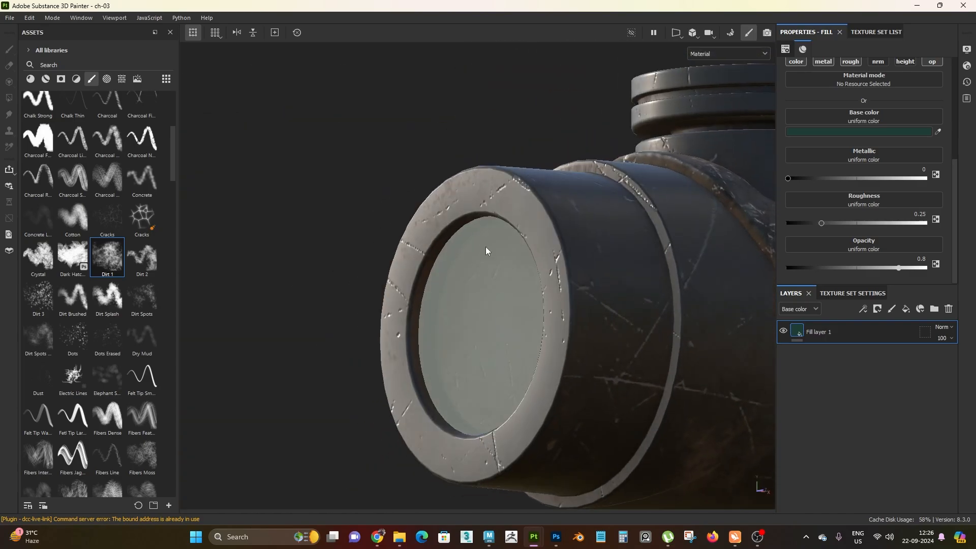
pyautogui.keyDown('alt'); pyautogui.moveTo(427, 301); pyautogui.dragTo(562, 356); pyautogui.keyUp('alt')
# Add a second fill layer to the lens and keep only its roughness channel enabled.
pyautogui.click(906, 309)
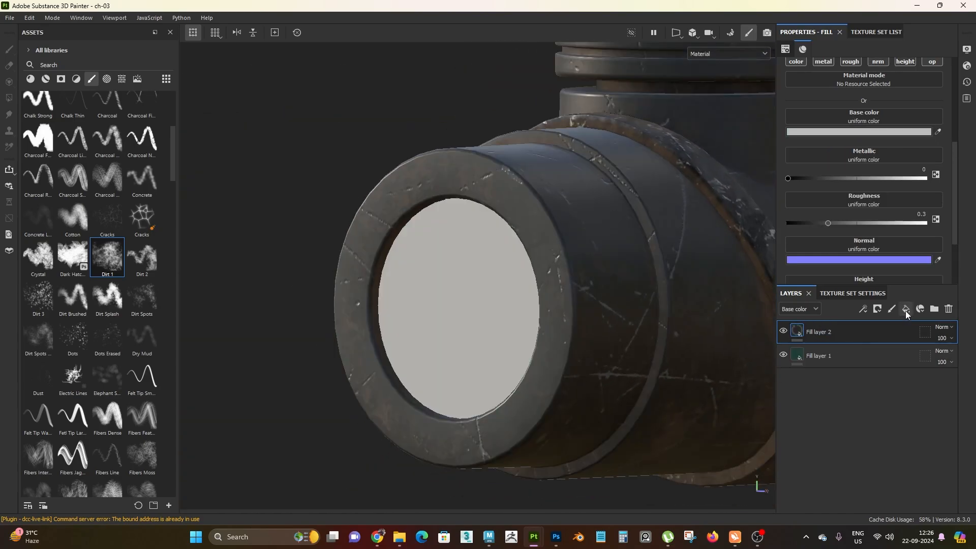
pyautogui.scroll(2, 876, 162)
pyautogui.click(796, 123)
pyautogui.click(824, 123)
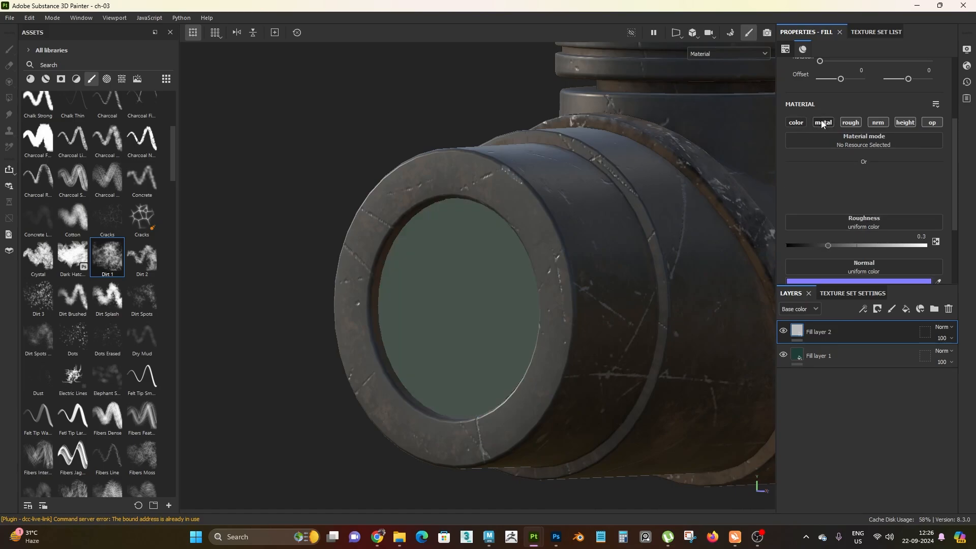
pyautogui.click(879, 123)
pyautogui.click(913, 123)
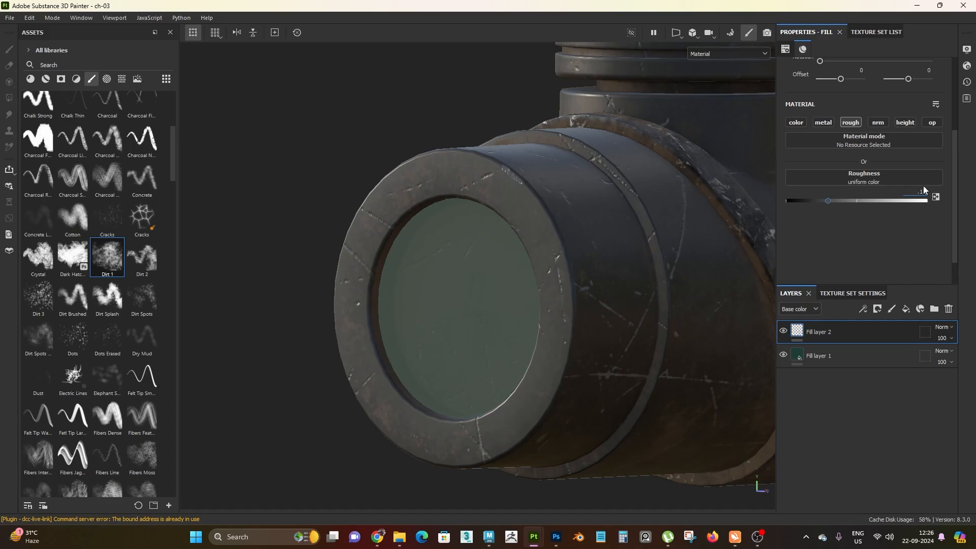
# Check the first fill layer's roughness and try a roughness of 0.15 on the second fill layer.
pyautogui.click(835, 359)
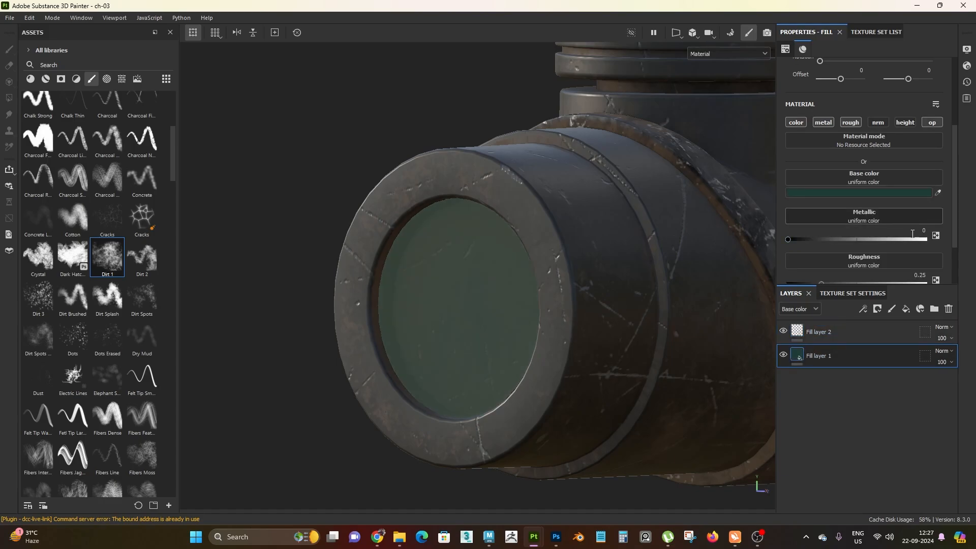
pyautogui.click(919, 275)
pyautogui.click(845, 333)
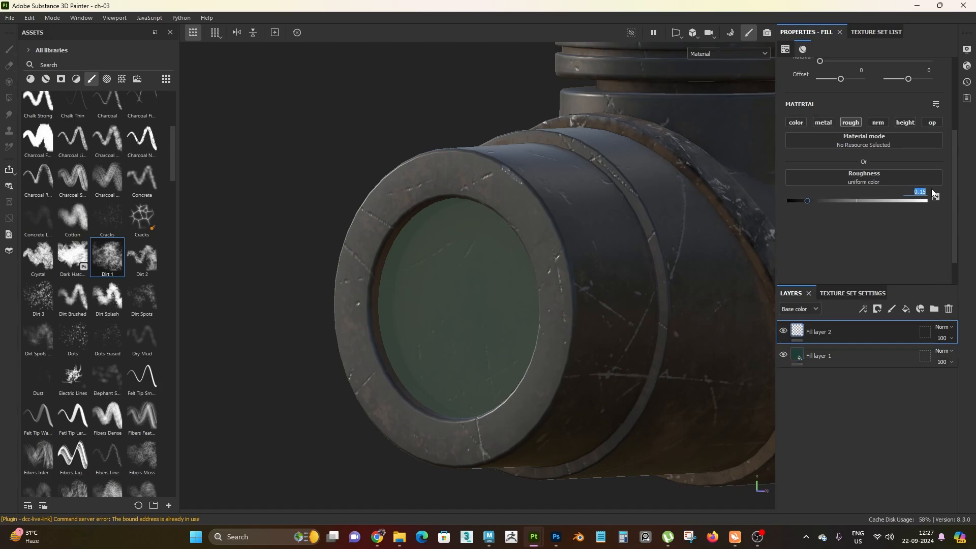
# Add a black mask to the second fill layer and put a fill effect in the mask.
pyautogui.rightClick(828, 326)
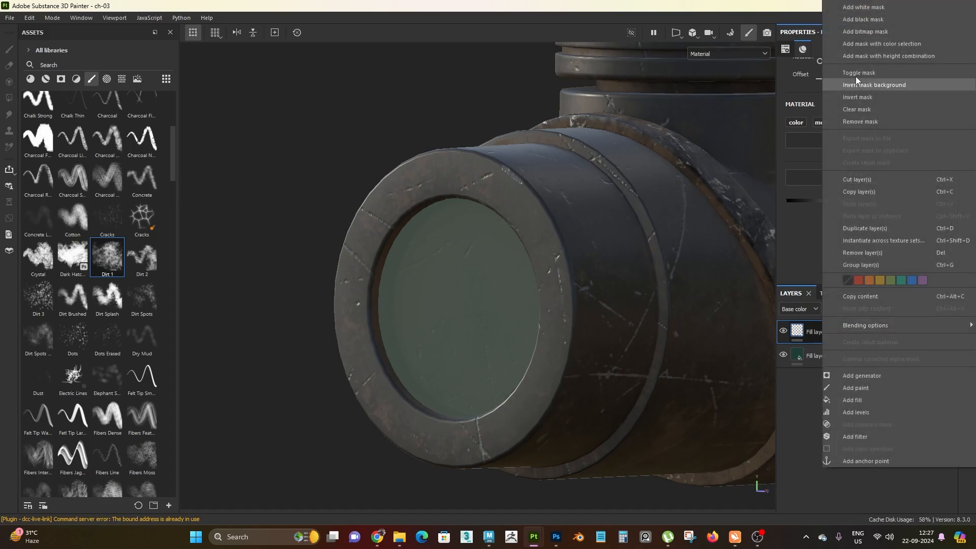
pyautogui.click(884, 19)
pyautogui.rightClick(814, 331)
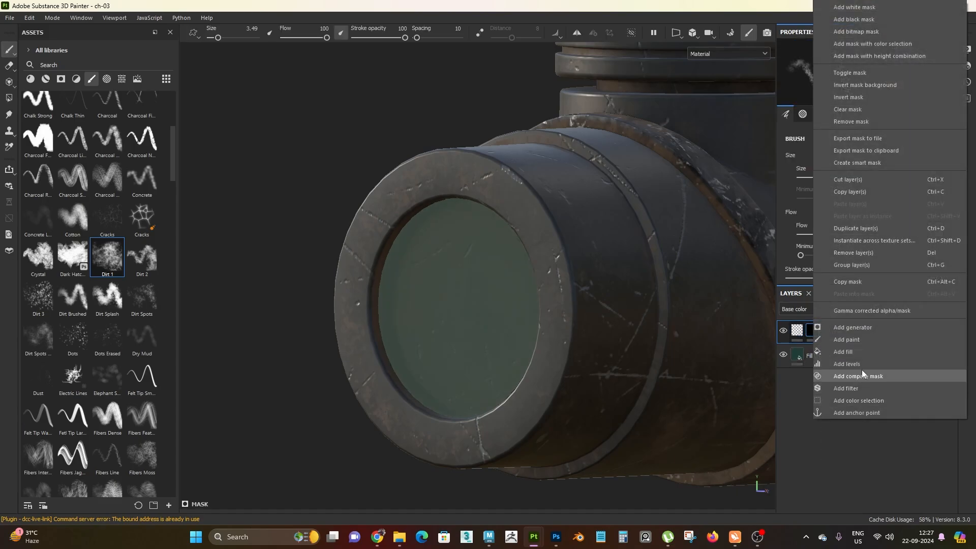
pyautogui.click(862, 370)
# Search the textures for "scra" and assign the Grunge Scratches texture to the mask fill's grayscale.
pyautogui.scroll(5, 97, 254)
pyautogui.click(70, 65)
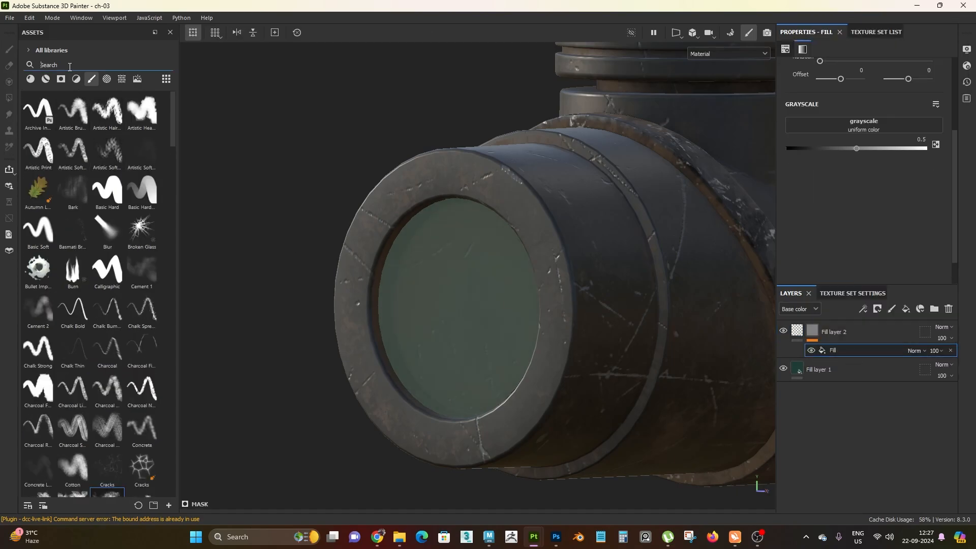
pyautogui.click(122, 78)
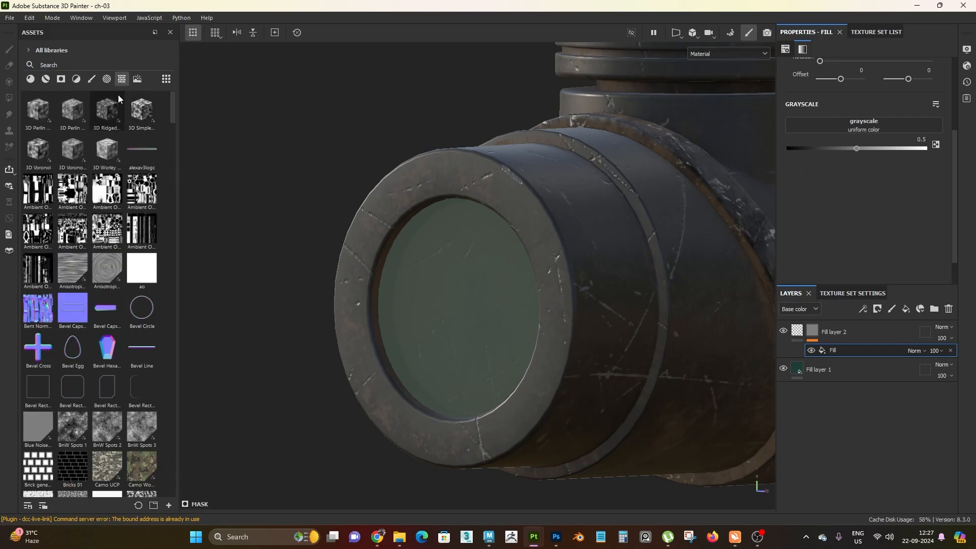
pyautogui.write('scra')
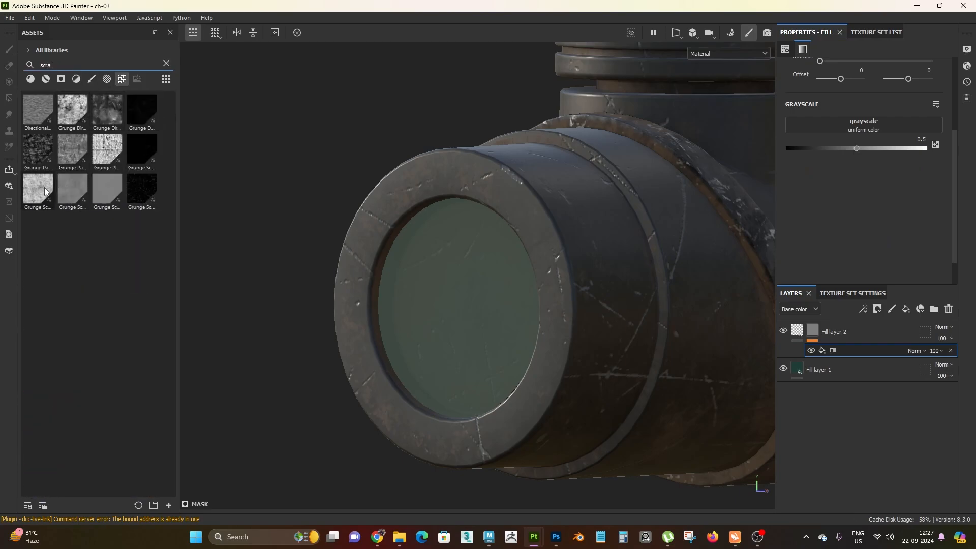
pyautogui.moveTo(45, 191); pyautogui.dragTo(860, 124)
# Switch the Grunge Scratches mask fill to tri-planar projection and set its tiling to 5.
pyautogui.scroll(5, 554, 277)
pyautogui.scroll(3, 875, 153)
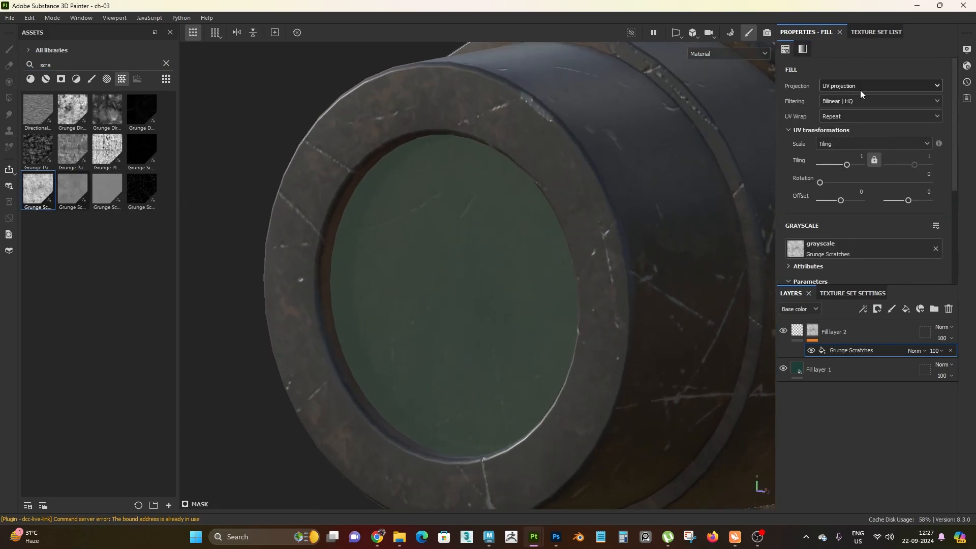
pyautogui.click(860, 90)
pyautogui.click(857, 122)
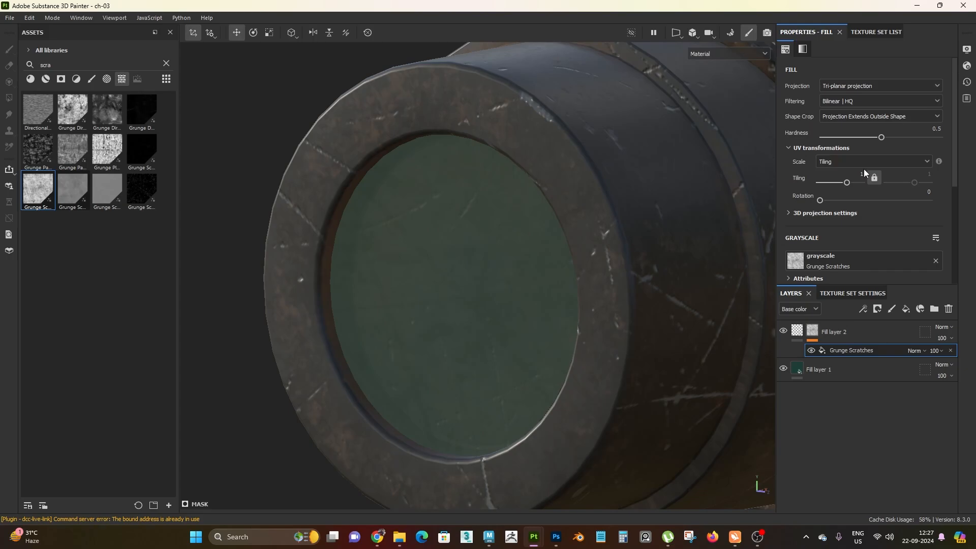
pyautogui.write('5')
pyautogui.press('Return')
pyautogui.keyDown('alt'); pyautogui.moveTo(542, 372); pyautogui.dragTo(457, 252, button='right'); pyautogui.keyUp('alt')
pyautogui.keyDown('alt'); pyautogui.moveTo(456, 252); pyautogui.dragTo(450, 189, button='middle'); pyautogui.keyUp('alt')
pyautogui.keyDown('alt'); pyautogui.moveTo(451, 188); pyautogui.dragTo(490, 359, button='right'); pyautogui.keyUp('alt')
pyautogui.keyDown('alt'); pyautogui.moveTo(498, 337); pyautogui.dragTo(516, 307); pyautogui.keyUp('alt')
# Enable the base color channel on the second fill layer to reveal the scratch pattern on the lens.
pyautogui.click(798, 331)
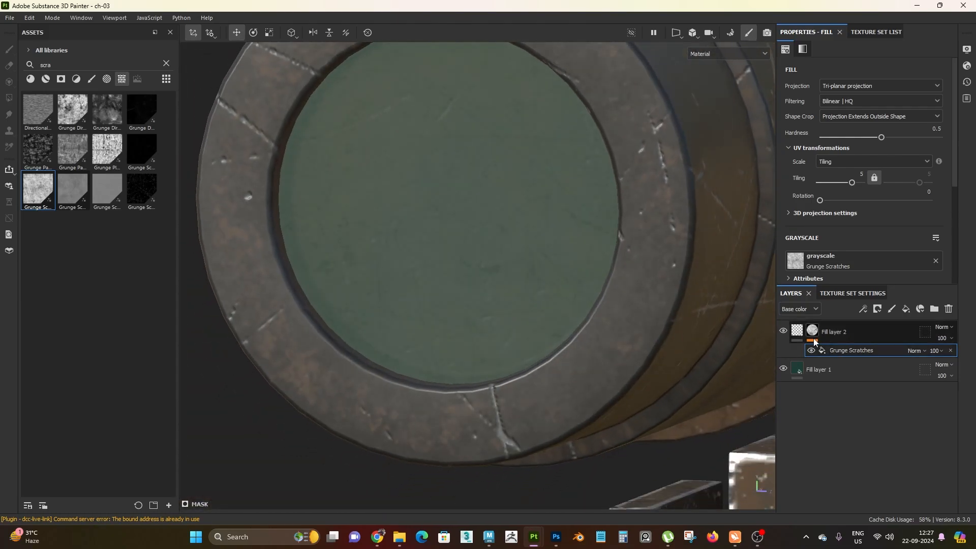
pyautogui.click(802, 244)
pyautogui.keyDown('alt'); pyautogui.moveTo(555, 259); pyautogui.dragTo(520, 307); pyautogui.keyUp('alt')
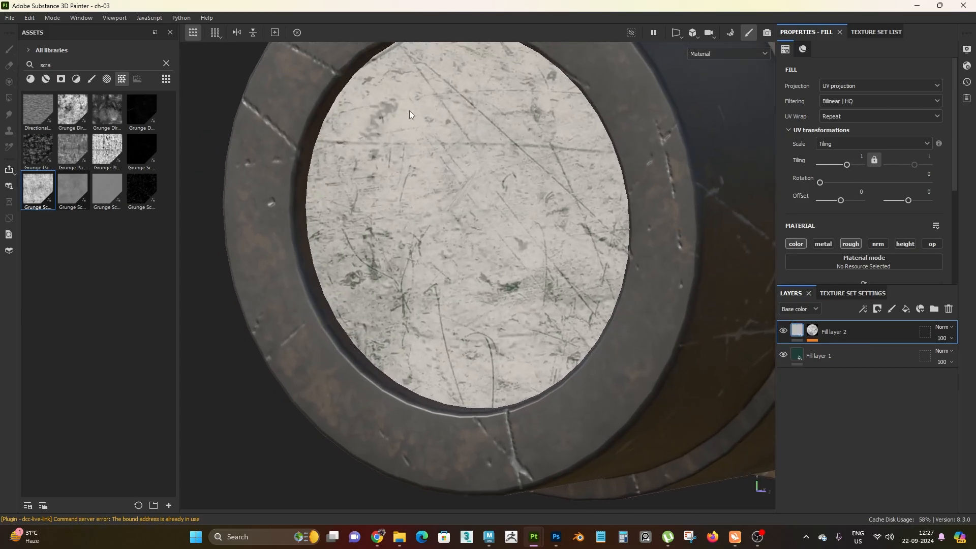
# Add a Levels effect above Grunge Scratches in the second fill layer's mask and invert it.
pyautogui.click(812, 331)
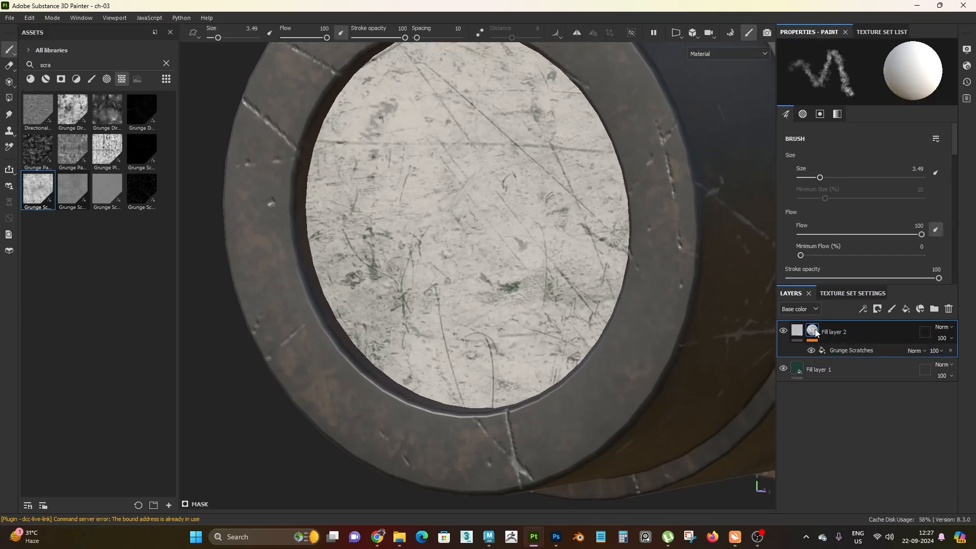
pyautogui.click(860, 353)
pyautogui.rightClick(859, 353)
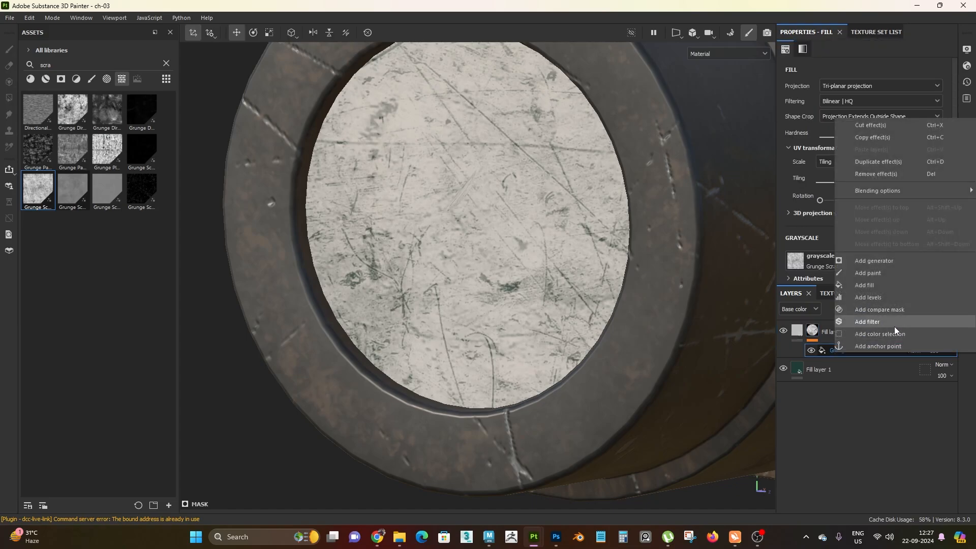
pyautogui.click(887, 299)
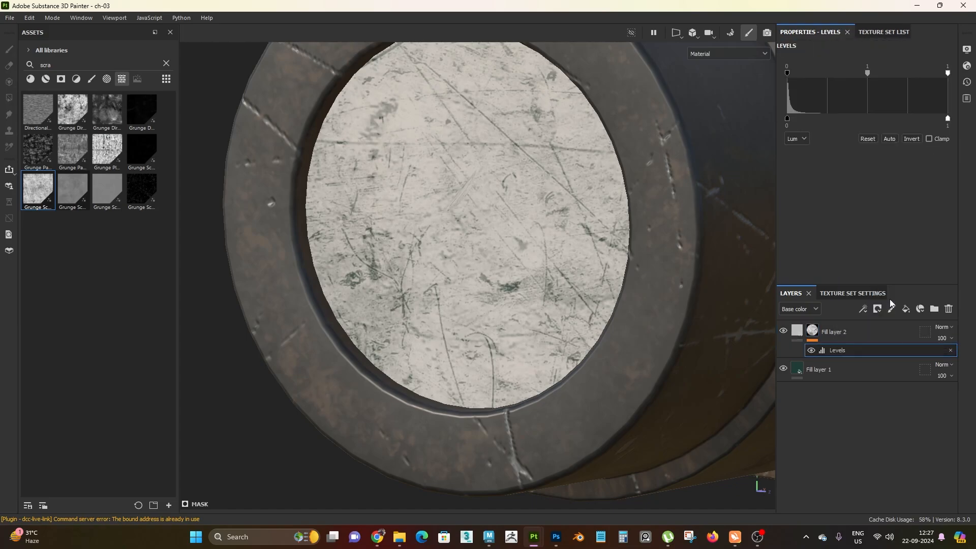
pyautogui.click(917, 139)
pyautogui.moveTo(497, 311)
pyautogui.keyDown('alt'); pyautogui.mouseDown()
pyautogui.moveTo(496, 255)
pyautogui.moveTo(492, 314)
pyautogui.mouseUp(); pyautogui.keyUp('alt')
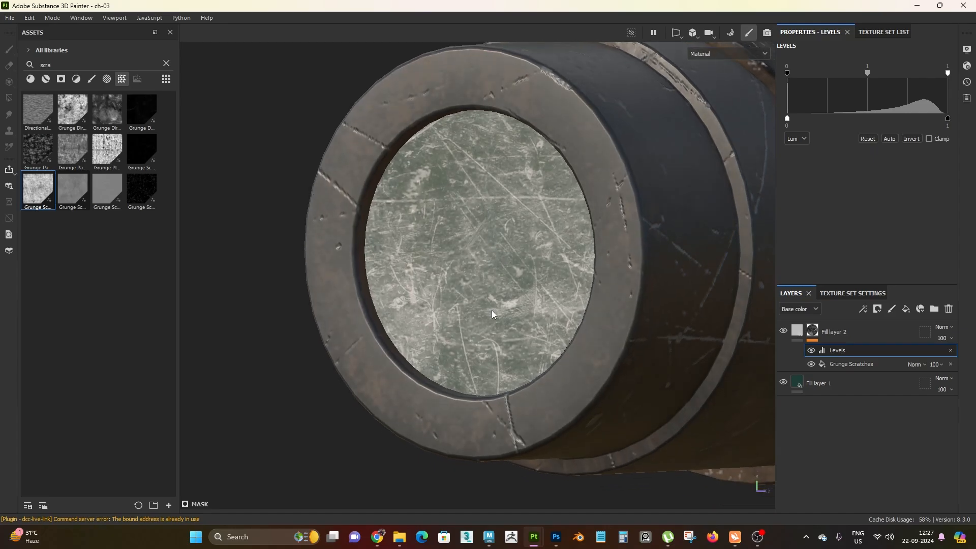
# Tighten the mask's Levels input range to about 0.152 for black and 0.487 for white, leaving only distinct scratches.
pyautogui.scroll(3, 501, 279)
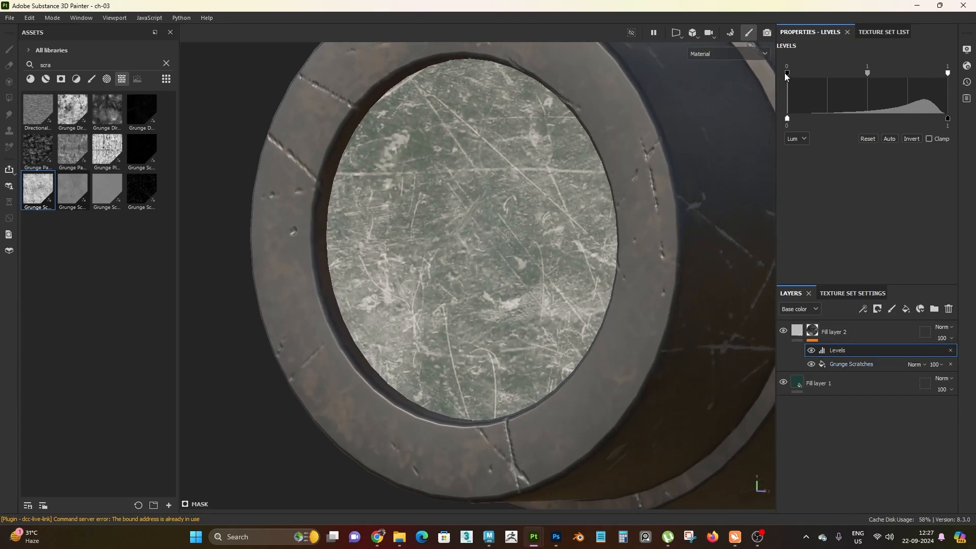
pyautogui.moveTo(788, 72); pyautogui.dragTo(753, 78)
pyautogui.moveTo(943, 73); pyautogui.dragTo(812, 74)
pyautogui.scroll(-3, 528, 325)
pyautogui.scroll(3, 580, 366)
pyautogui.keyDown('alt'); pyautogui.moveTo(529, 351); pyautogui.dragTo(564, 348); pyautogui.keyUp('alt')
pyautogui.scroll(3, 565, 349)
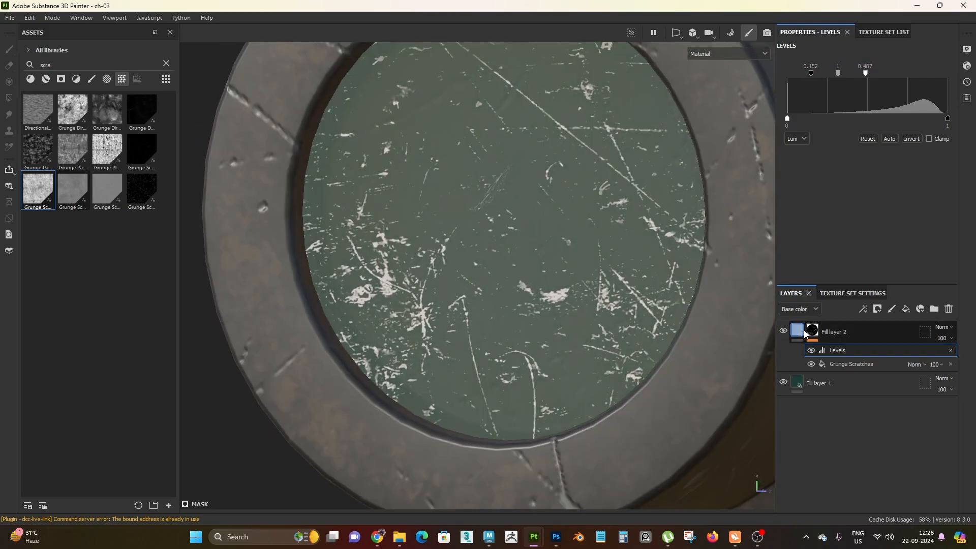
# Sample the first fill layer's dark green as the base color of the scratches fill layer.
pyautogui.click(795, 333)
pyautogui.scroll(-4, 859, 187)
pyautogui.click(859, 193)
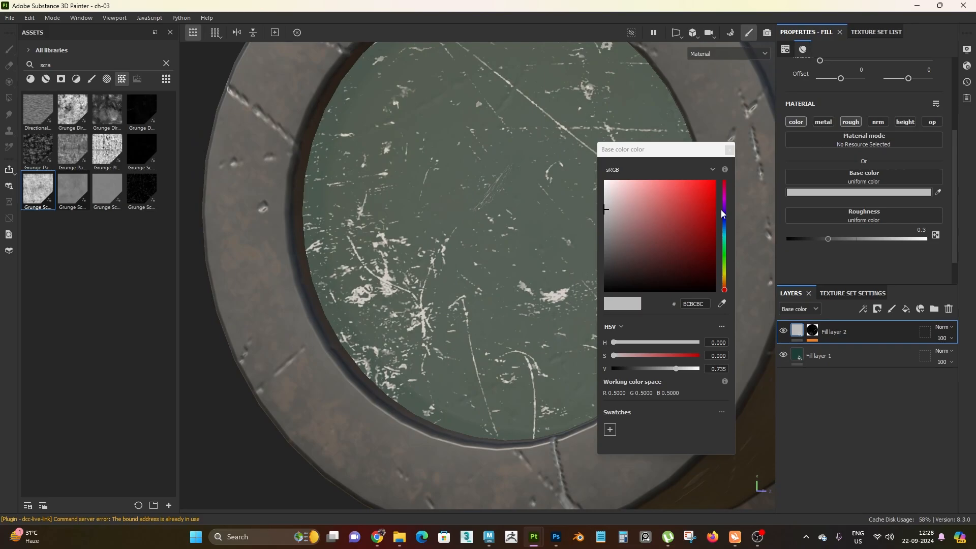
pyautogui.click(722, 303)
pyautogui.click(797, 357)
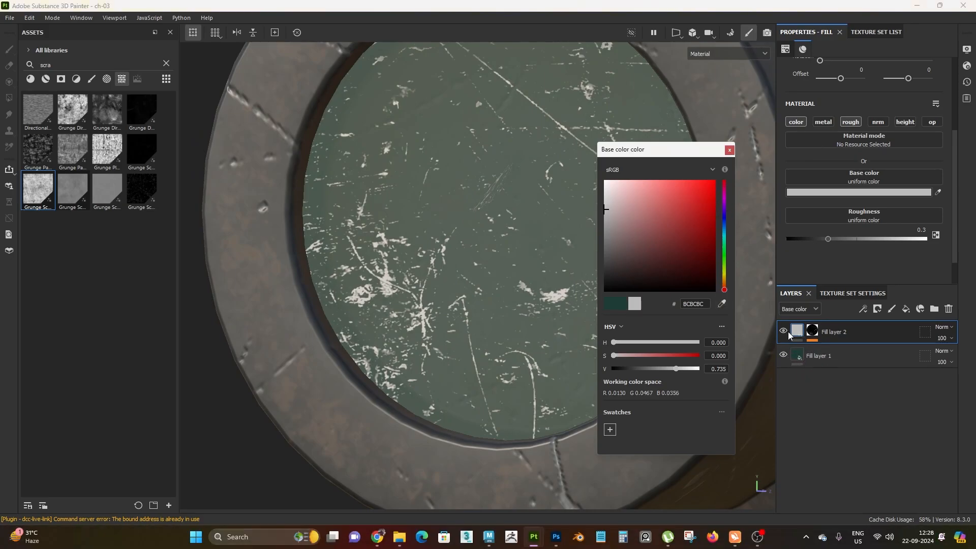
pyautogui.click(729, 150)
# Darken the scratches fill layer's base color by setting its value component to 0.2.
pyautogui.click(831, 193)
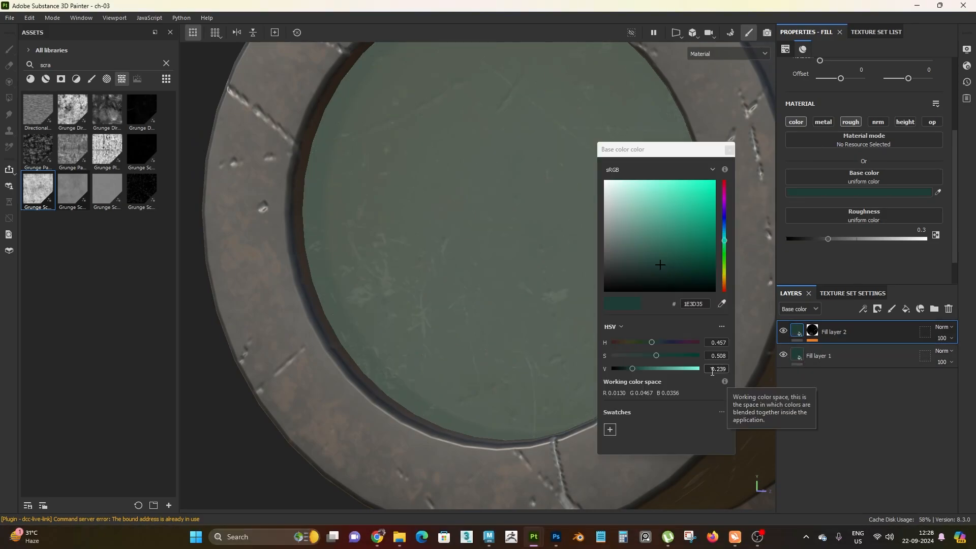
pyautogui.moveTo(712, 370); pyautogui.dragTo(718, 372)
pyautogui.write('0.2')
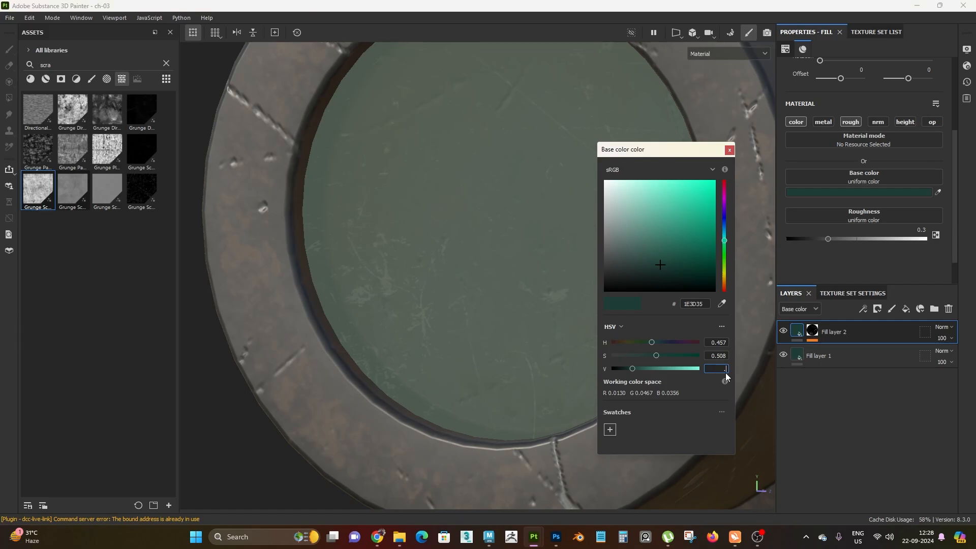
pyautogui.press('Return')
pyautogui.click(730, 151)
# Examine the scratched lens under changing light and angles, and review the whole rifle.
pyautogui.scroll(-3, 554, 266)
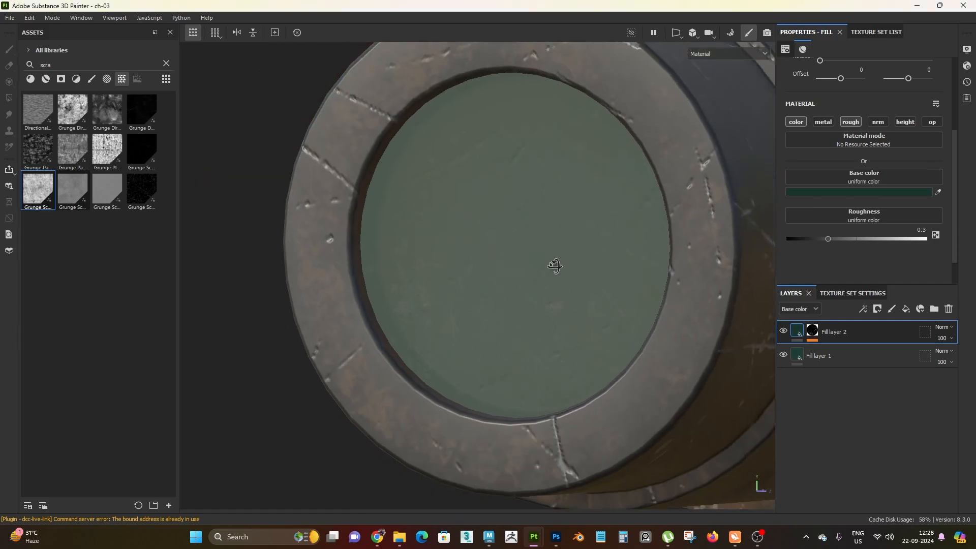
pyautogui.keyDown('alt'); pyautogui.moveTo(554, 266); pyautogui.dragTo(552, 240); pyautogui.keyUp('alt')
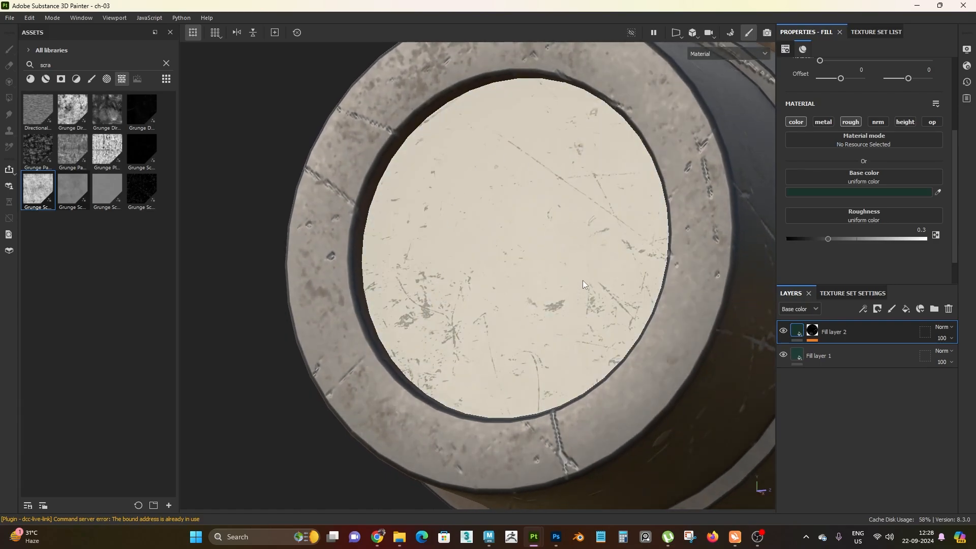
pyautogui.keyDown('alt'); pyautogui.moveTo(593, 296); pyautogui.dragTo(531, 361); pyautogui.keyUp('alt')
pyautogui.keyDown('alt'); pyautogui.moveTo(531, 361); pyautogui.dragTo(340, 122, button='right'); pyautogui.keyUp('alt')
pyautogui.keyDown('alt'); pyautogui.moveTo(549, 250); pyautogui.dragTo(490, 261); pyautogui.keyUp('alt')
pyautogui.keyDown('alt'); pyautogui.moveTo(490, 262); pyautogui.dragTo(677, 445, button='right'); pyautogui.keyUp('alt')
pyautogui.keyDown('alt'); pyautogui.moveTo(678, 445); pyautogui.dragTo(486, 288); pyautogui.keyUp('alt')
pyautogui.scroll(-10, 555, 368)
pyautogui.keyDown('alt'); pyautogui.moveTo(666, 299); pyautogui.dragTo(476, 167, button='middle'); pyautogui.keyUp('alt')
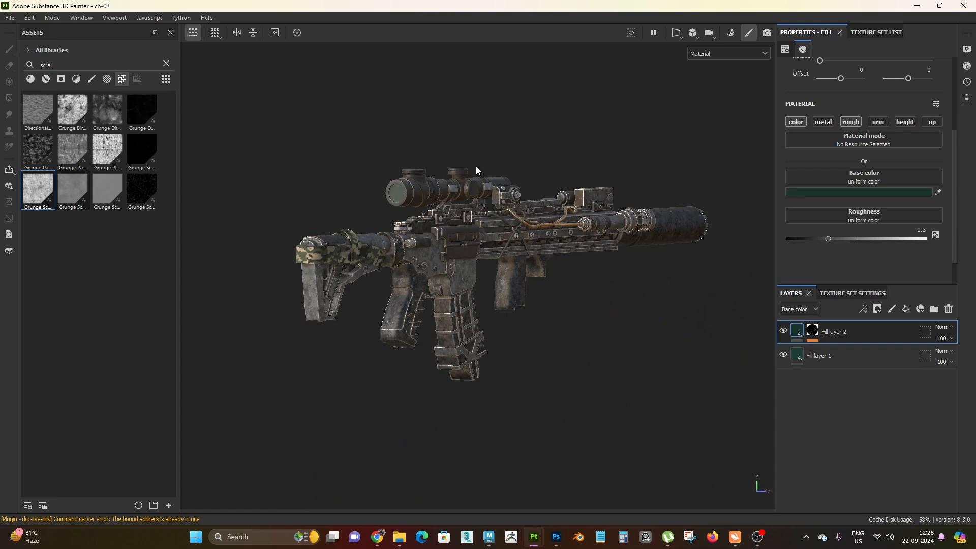
pyautogui.keyDown('alt'); pyautogui.moveTo(476, 166); pyautogui.dragTo(336, 219); pyautogui.keyUp('alt')
pyautogui.keyDown('alt'); pyautogui.moveTo(336, 219); pyautogui.dragTo(401, 283, button='right'); pyautogui.keyUp('alt')
pyautogui.keyDown('alt'); pyautogui.moveTo(402, 284); pyautogui.dragTo(687, 320, button='middle'); pyautogui.keyUp('alt')
pyautogui.keyDown('alt'); pyautogui.moveTo(686, 320); pyautogui.dragTo(563, 271, button='right'); pyautogui.keyUp('alt')
pyautogui.keyDown('alt'); pyautogui.moveTo(658, 331); pyautogui.dragTo(538, 311, button='middle'); pyautogui.keyUp('alt')
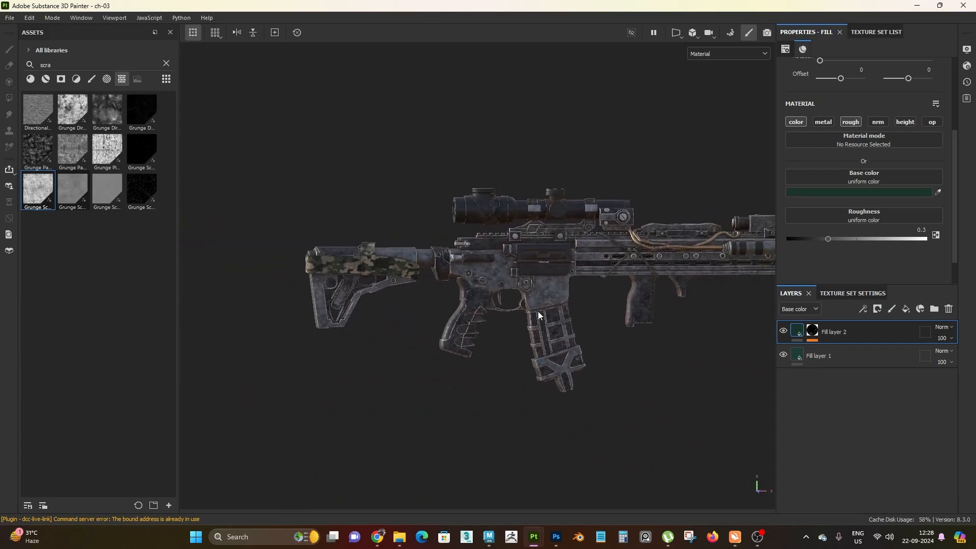
# Brighten the lighting on the rifle and make M_0_3 the active texture set.
pyautogui.keyDown('shift'); pyautogui.moveTo(538, 311); pyautogui.dragTo(636, 399, button='right'); pyautogui.keyUp('shift')
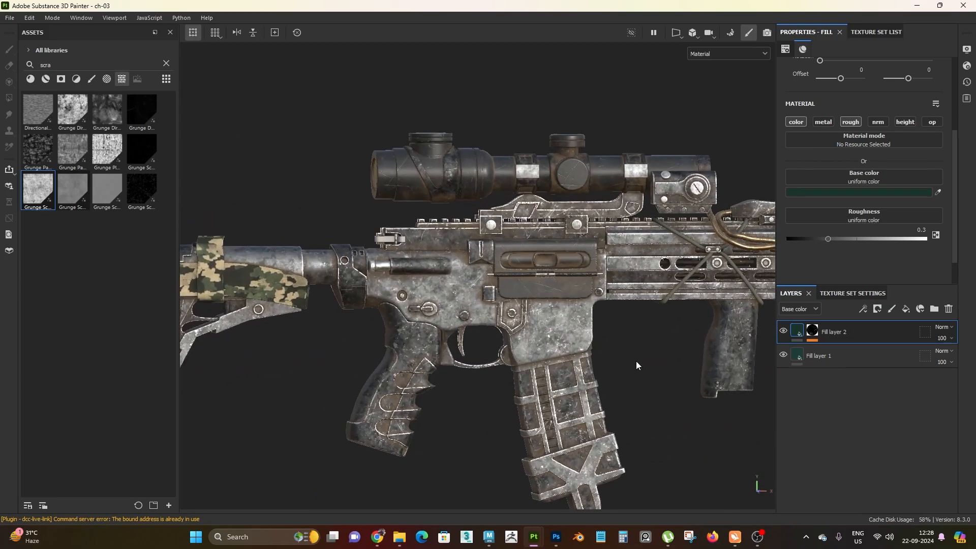
pyautogui.keyDown('alt'); pyautogui.moveTo(637, 362); pyautogui.dragTo(683, 435, button='right'); pyautogui.keyUp('alt')
pyautogui.click(889, 38)
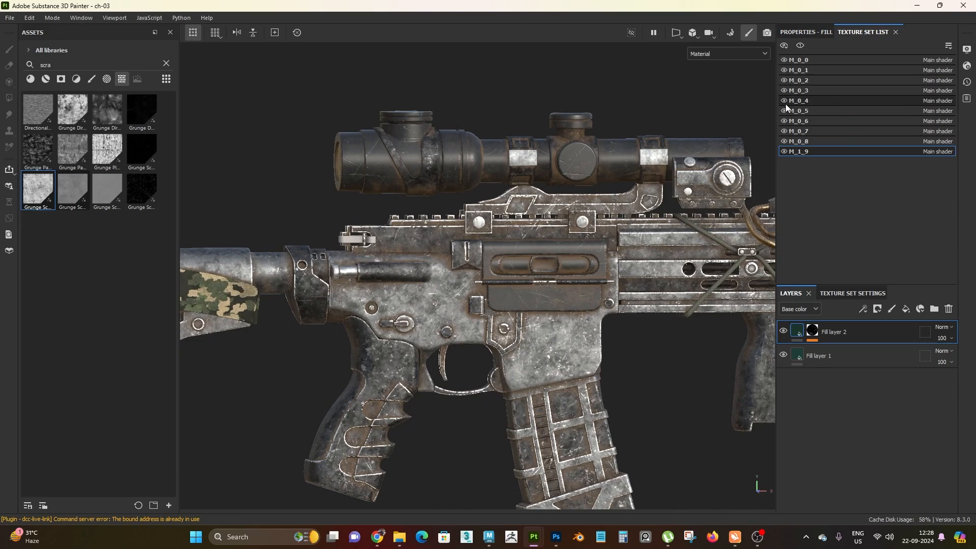
pyautogui.click(785, 91)
pyautogui.click(784, 91)
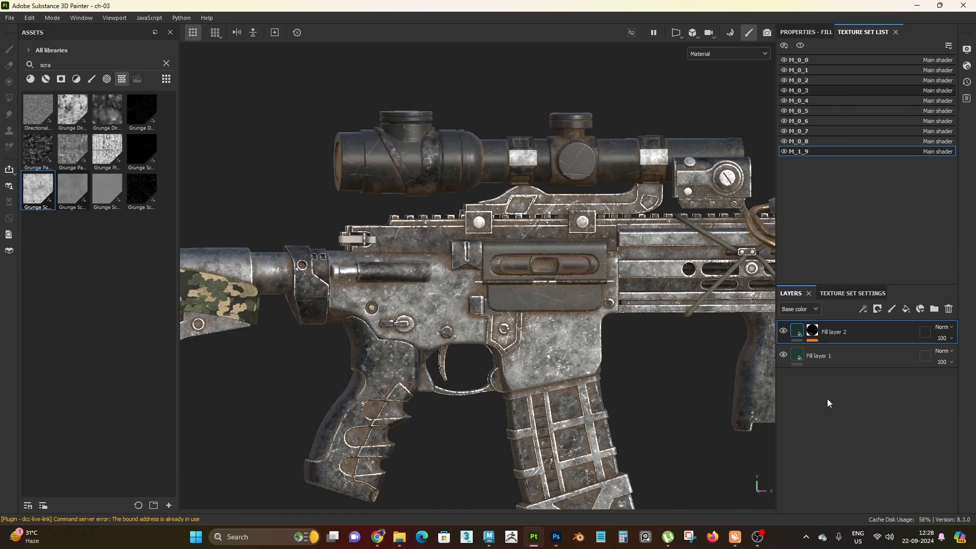
# Examine the textured receiver, grip, magazine, handguard and stock up close, and review the rifle as a whole.
pyautogui.scroll(-3, 534, 351)
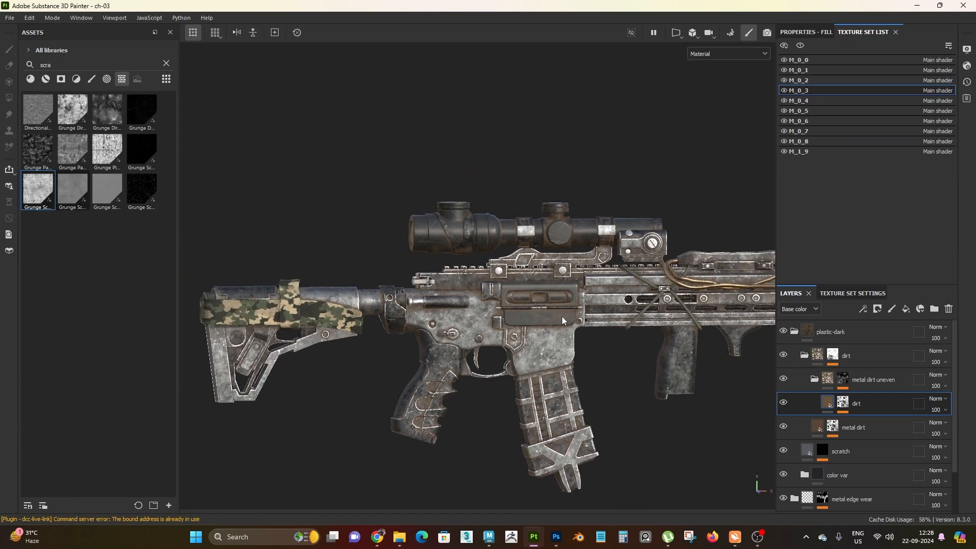
pyautogui.moveTo(563, 316); pyautogui.dragTo(628, 301, button='middle')
pyautogui.moveTo(654, 333); pyautogui.dragTo(511, 335, button='middle')
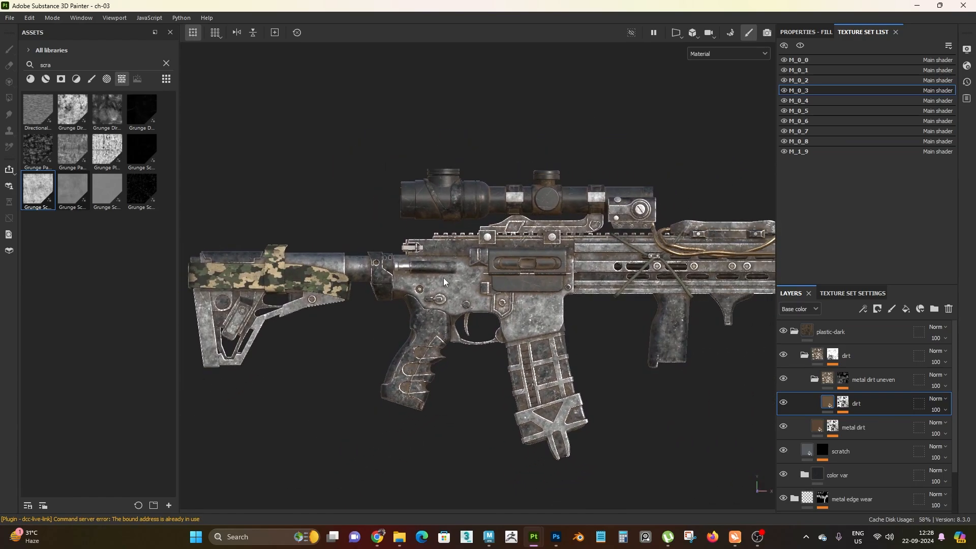
pyautogui.moveTo(456, 298)
pyautogui.keyDown('alt'); pyautogui.mouseDown()
pyautogui.moveTo(432, 305)
pyautogui.moveTo(457, 294)
pyautogui.mouseUp(); pyautogui.keyUp('alt')
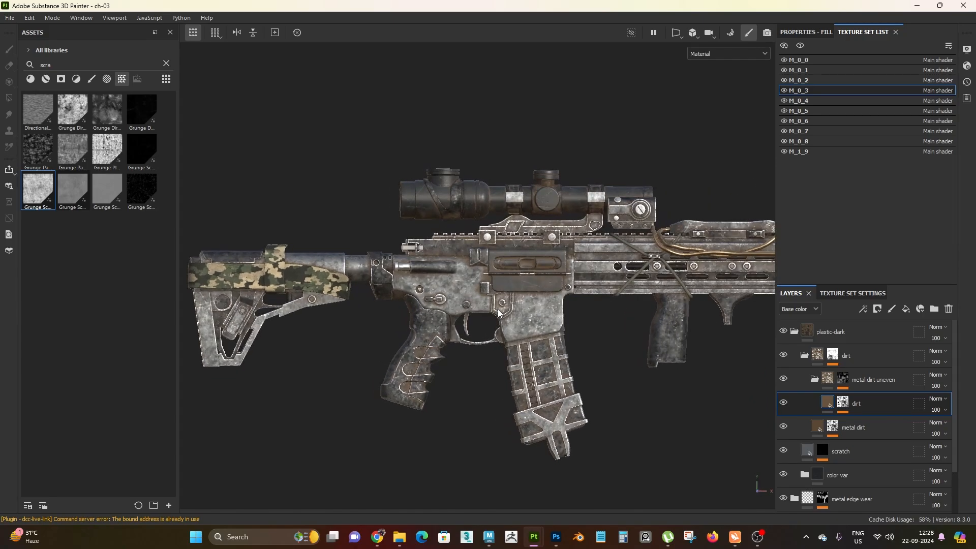
pyautogui.keyDown('alt'); pyautogui.moveTo(458, 294); pyautogui.dragTo(322, 264, button='middle'); pyautogui.keyUp('alt')
pyautogui.scroll(2, 324, 242)
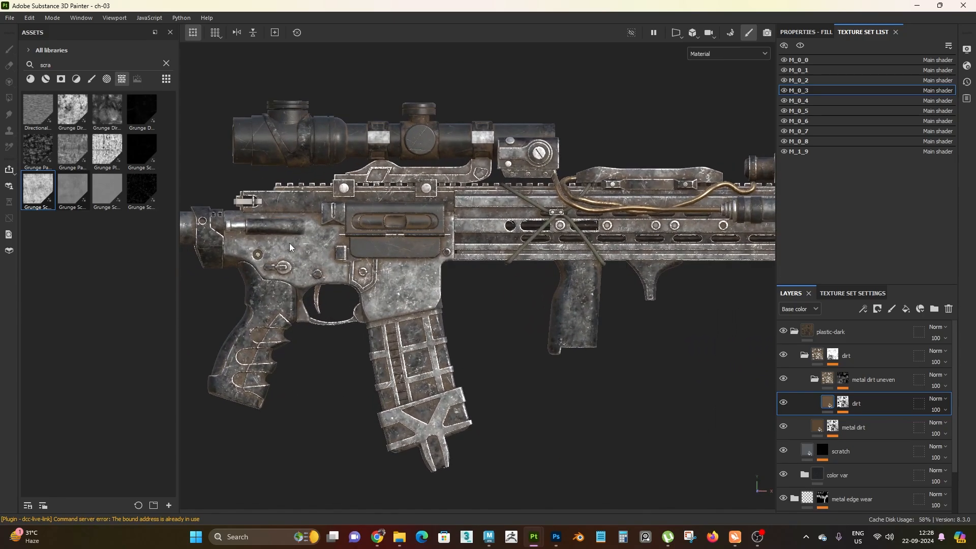
pyautogui.scroll(3, 505, 275)
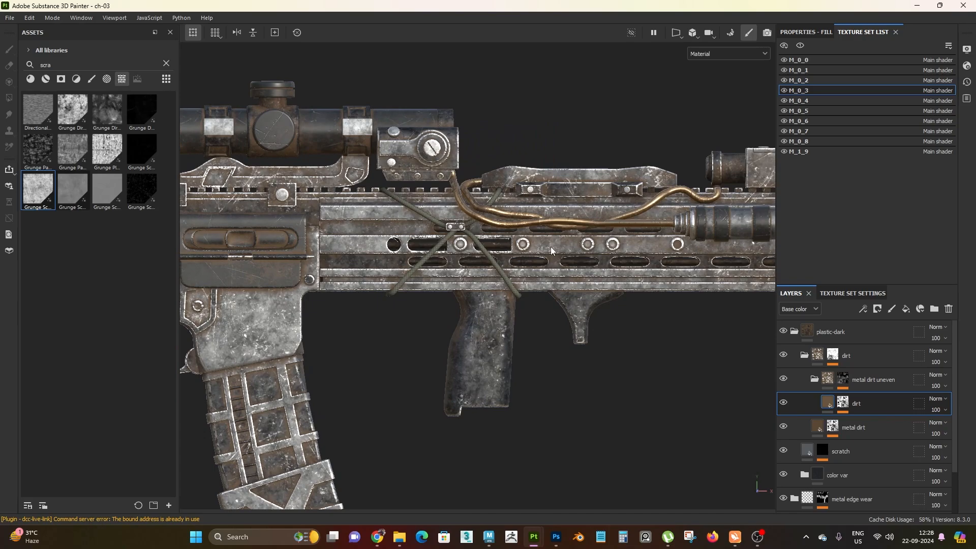
pyautogui.keyDown('alt'); pyautogui.moveTo(476, 285); pyautogui.dragTo(600, 239, button='middle'); pyautogui.keyUp('alt')
pyautogui.keyDown('alt'); pyautogui.moveTo(409, 263); pyautogui.dragTo(575, 222, button='middle'); pyautogui.keyUp('alt')
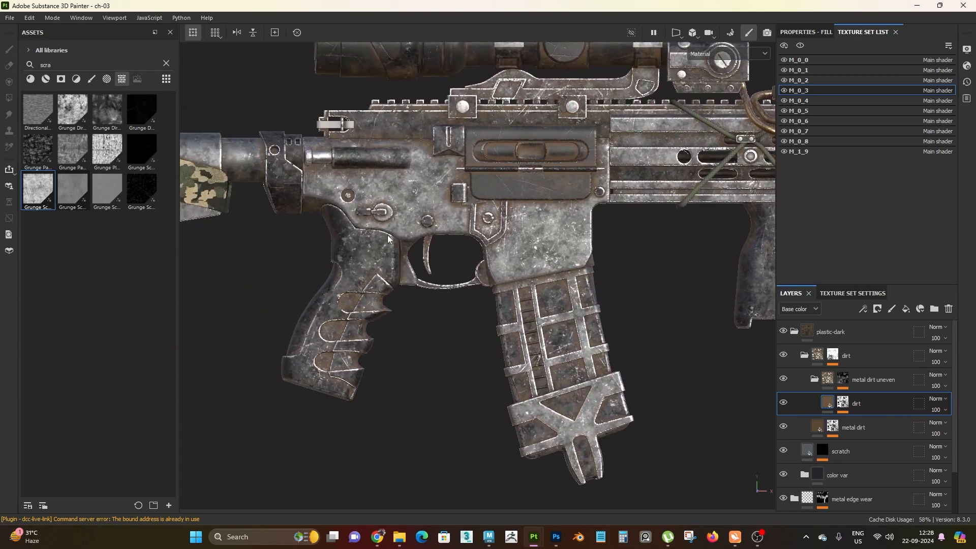
pyautogui.keyDown('alt'); pyautogui.moveTo(364, 233); pyautogui.dragTo(453, 290, button='middle'); pyautogui.keyUp('alt')
pyautogui.scroll(-2, 385, 227)
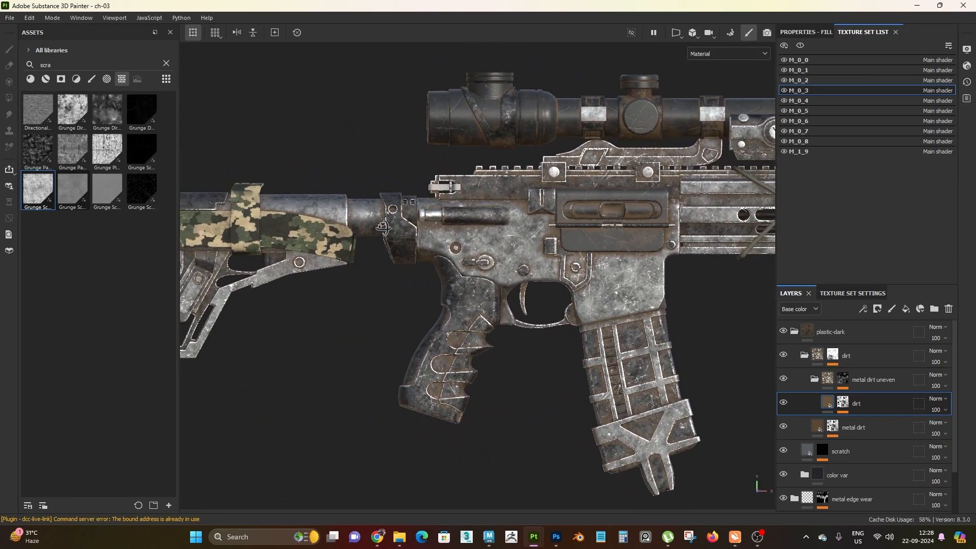
pyautogui.keyDown('alt'); pyautogui.moveTo(383, 226); pyautogui.dragTo(374, 237); pyautogui.keyUp('alt')
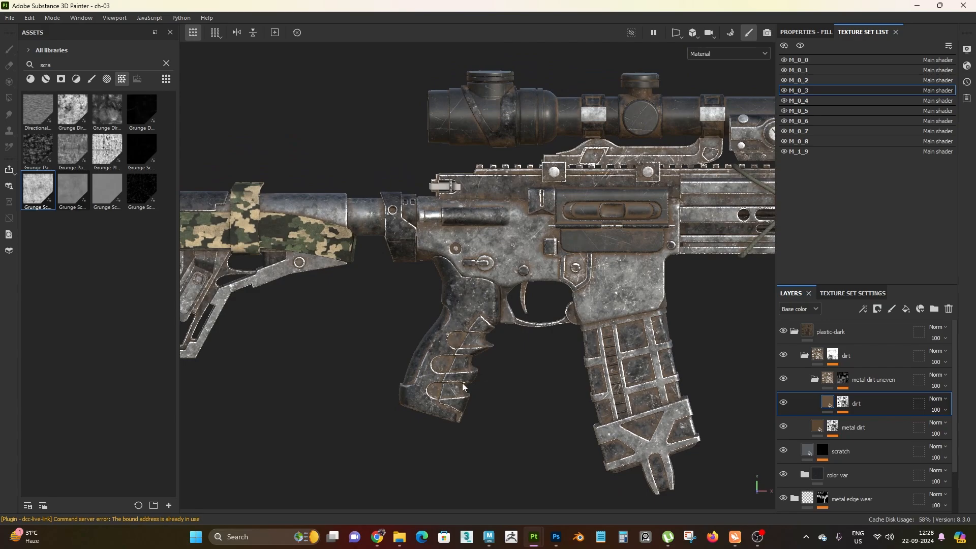
pyautogui.keyDown('alt'); pyautogui.moveTo(462, 387); pyautogui.dragTo(434, 278); pyautogui.keyUp('alt')
pyautogui.keyDown('alt'); pyautogui.moveTo(462, 273); pyautogui.dragTo(459, 211, button='right'); pyautogui.keyUp('alt')
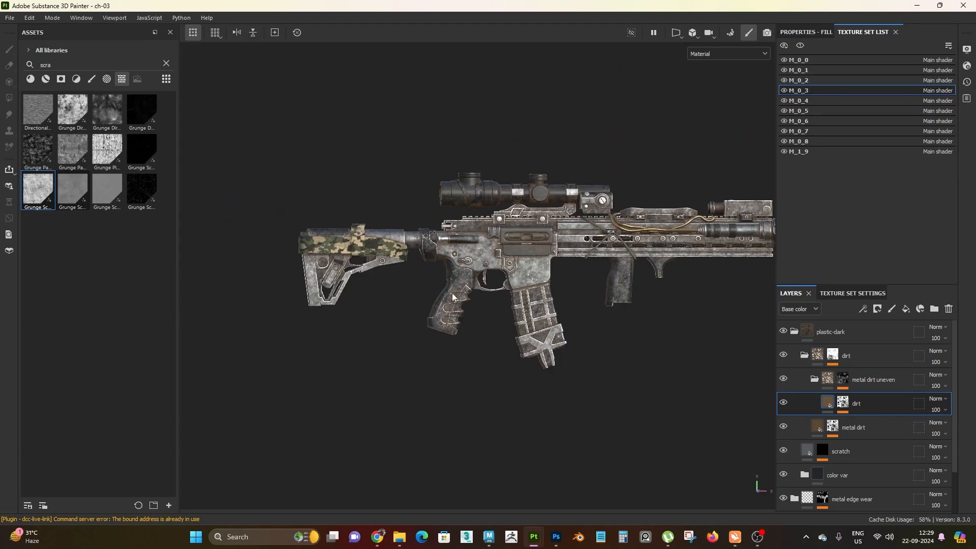